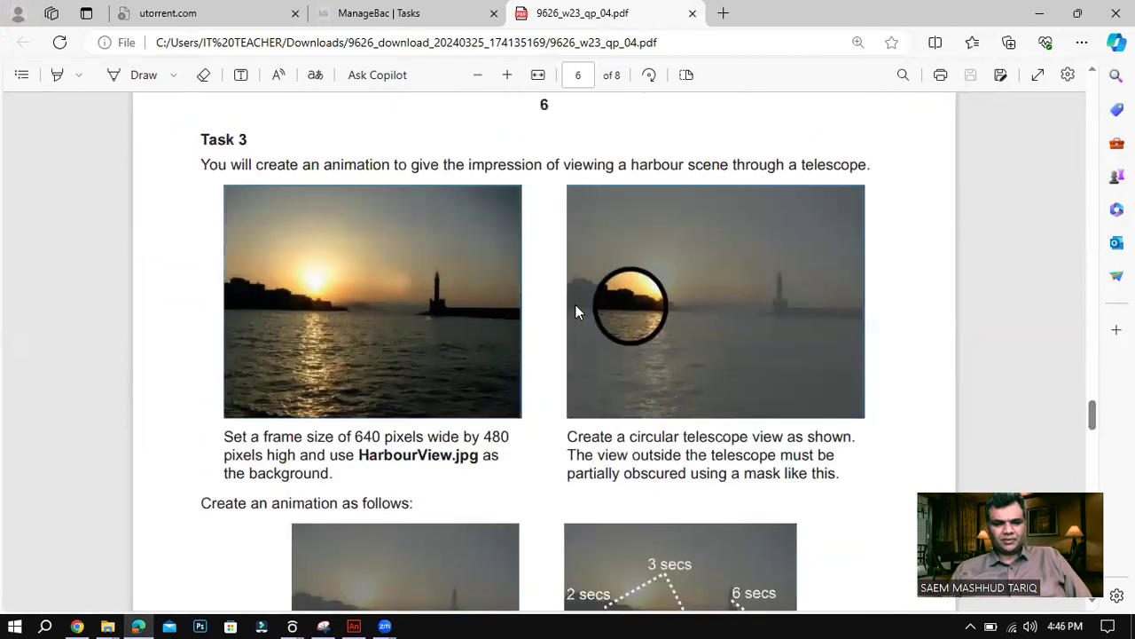
Check the HarbourView image in the November 2023 source files folder, then return to the question paper.
{"action": "left_click", "coordinate": [350, 622]}
{"action": "left_click", "coordinate": [353, 625]}
{"action": "mouse_move", "coordinate": [107, 626]}
{"action": "left_click", "coordinate": [152, 555]}
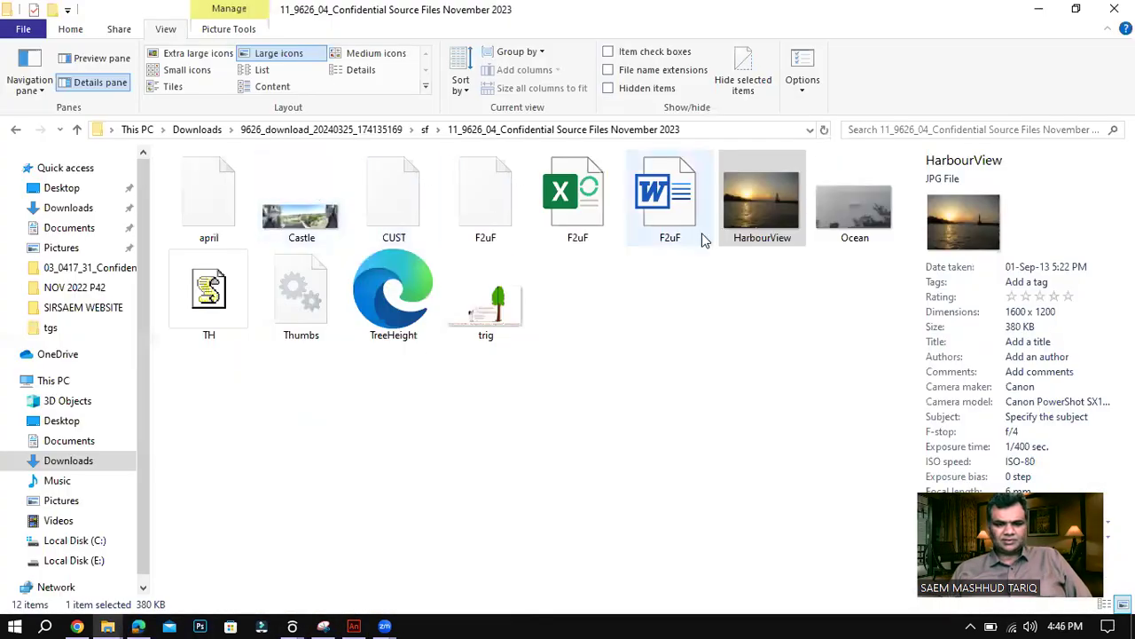
{"action": "left_click", "coordinate": [138, 626]}
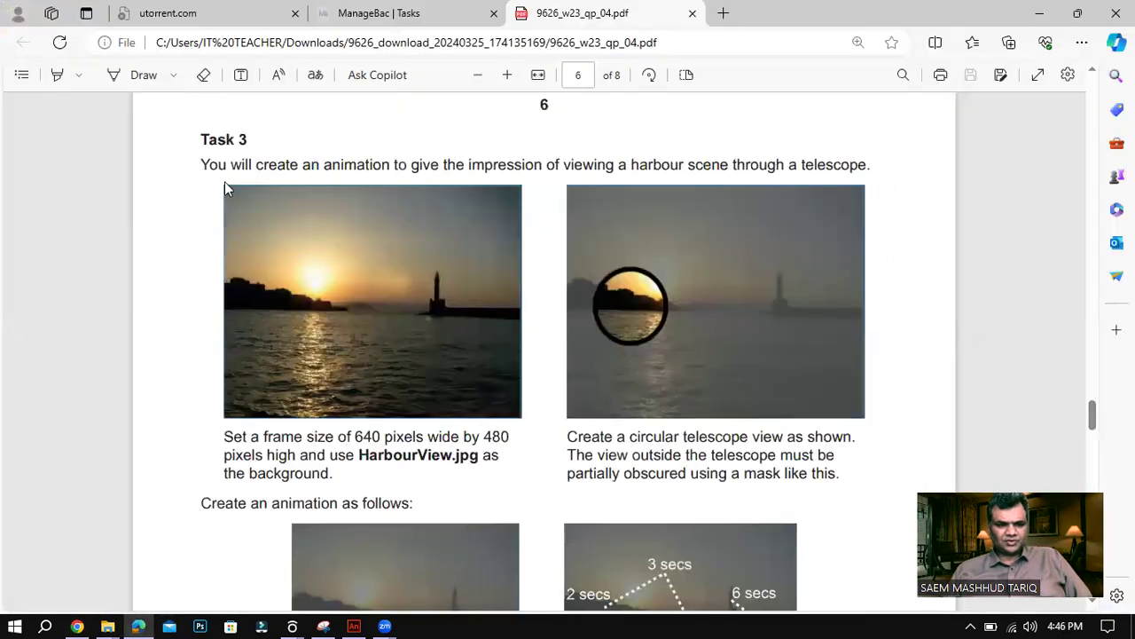
Read through Task 3 on page 6, covering the frame size, telescope mask, timed path, zoom and file format requirements.
{"action": "left_click", "coordinate": [504, 75]}
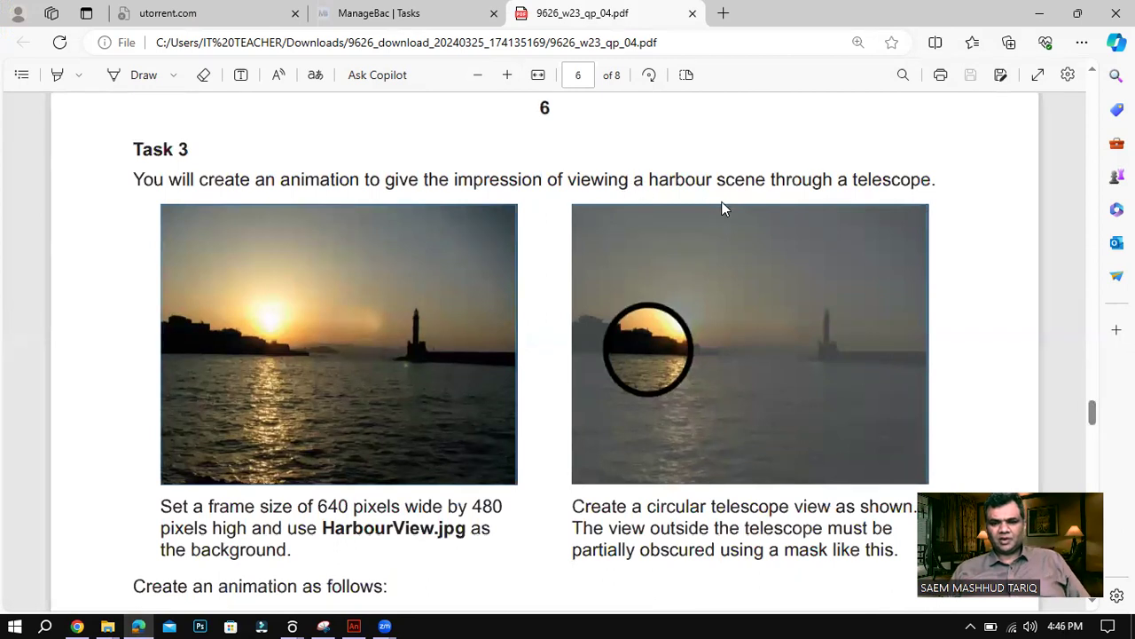
{"action": "scroll", "coordinate": [545, 332], "scroll_direction": "down", "scroll_amount": 3}
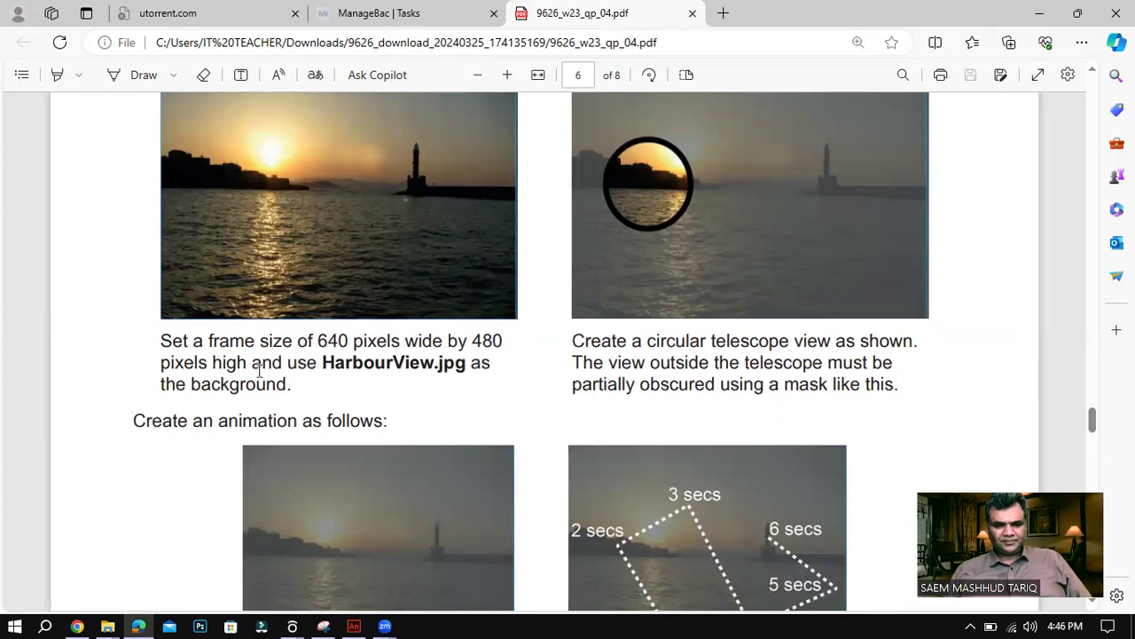
{"action": "left_click_drag", "start_coordinate": [319, 363], "coordinate": [435, 363]}
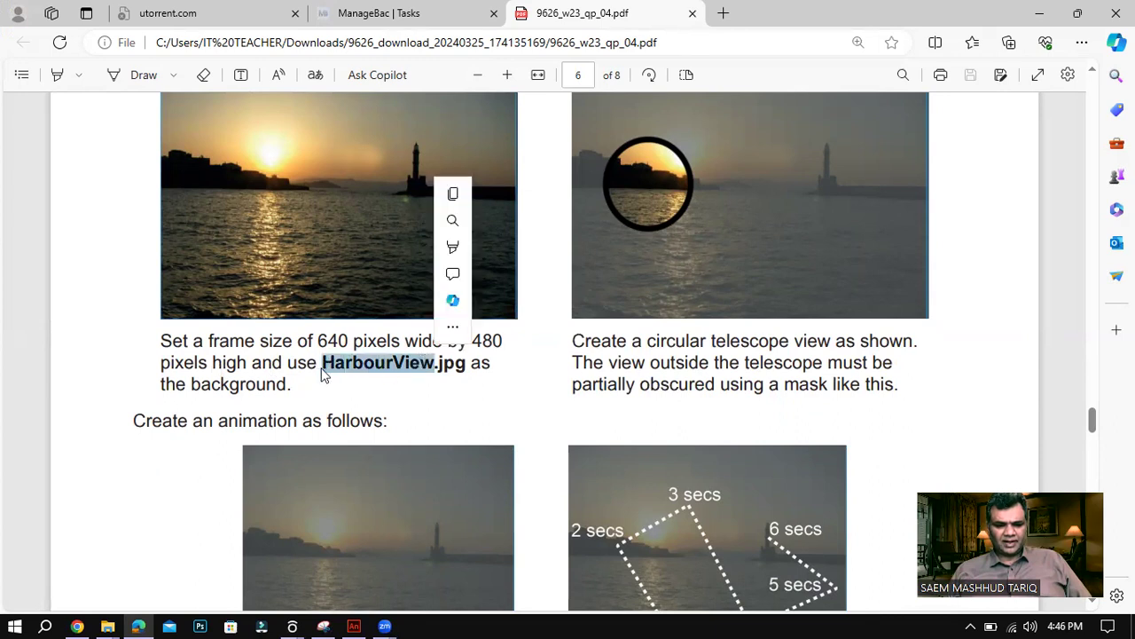
{"action": "left_click", "coordinate": [305, 377]}
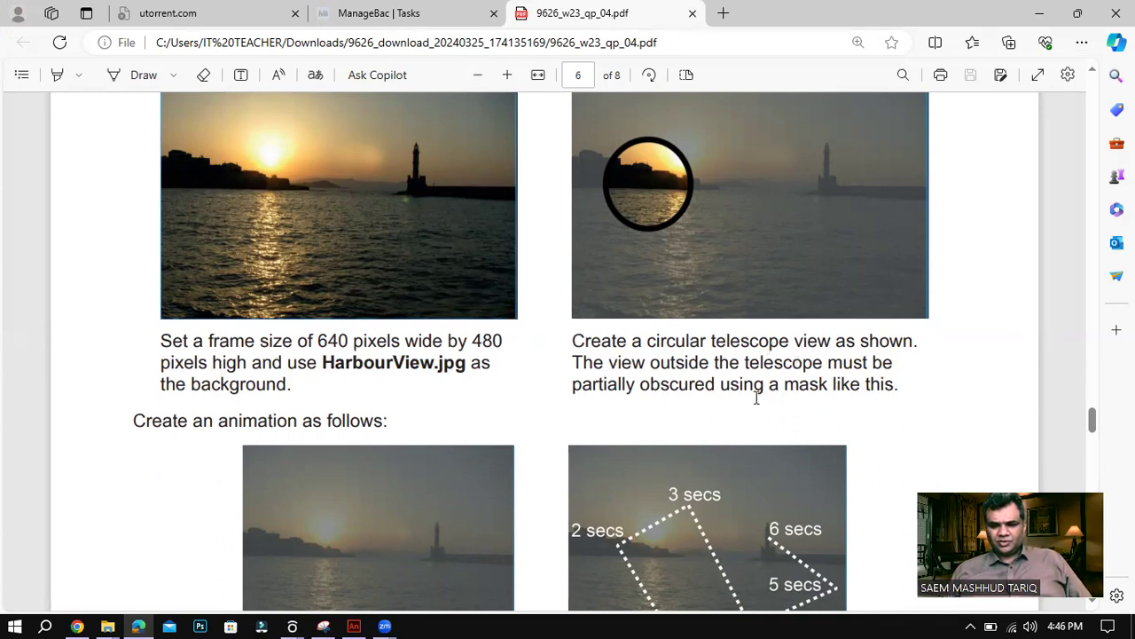
{"action": "scroll", "coordinate": [278, 503], "scroll_direction": "down", "scroll_amount": 3}
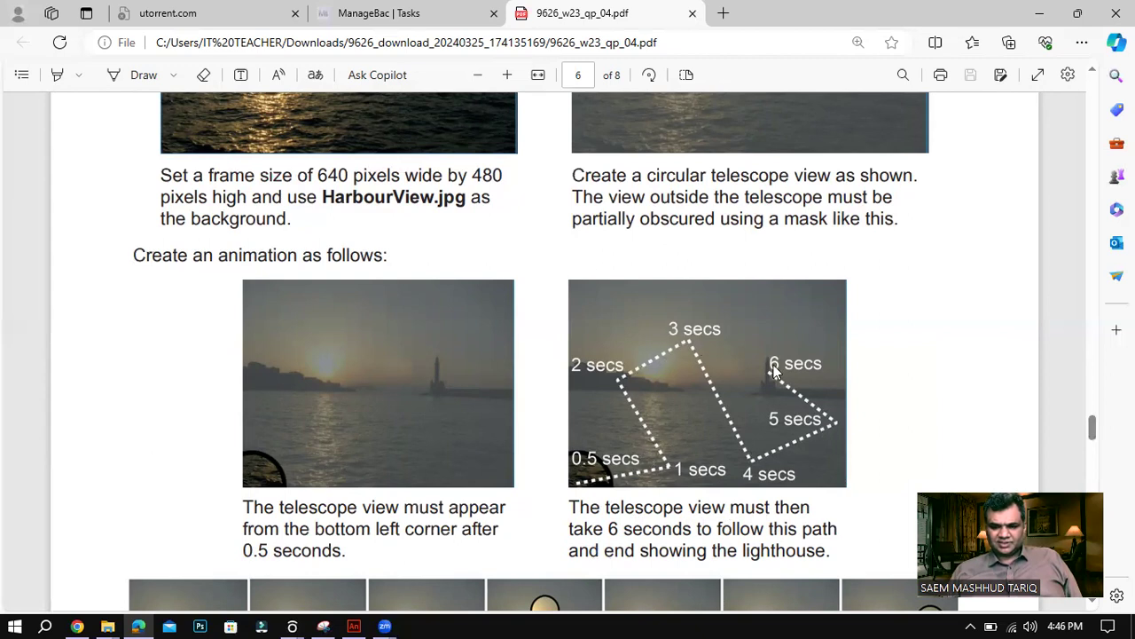
{"action": "left_click_drag", "start_coordinate": [1091, 421], "coordinate": [1093, 439]}
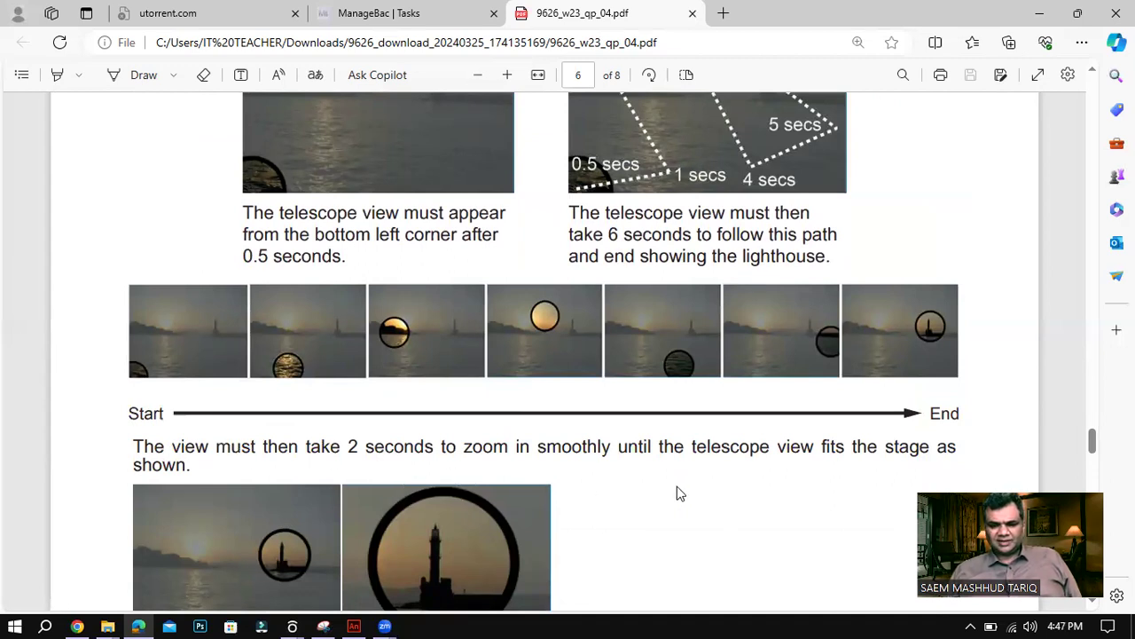
{"action": "scroll", "coordinate": [681, 494], "scroll_direction": "down", "scroll_amount": 3}
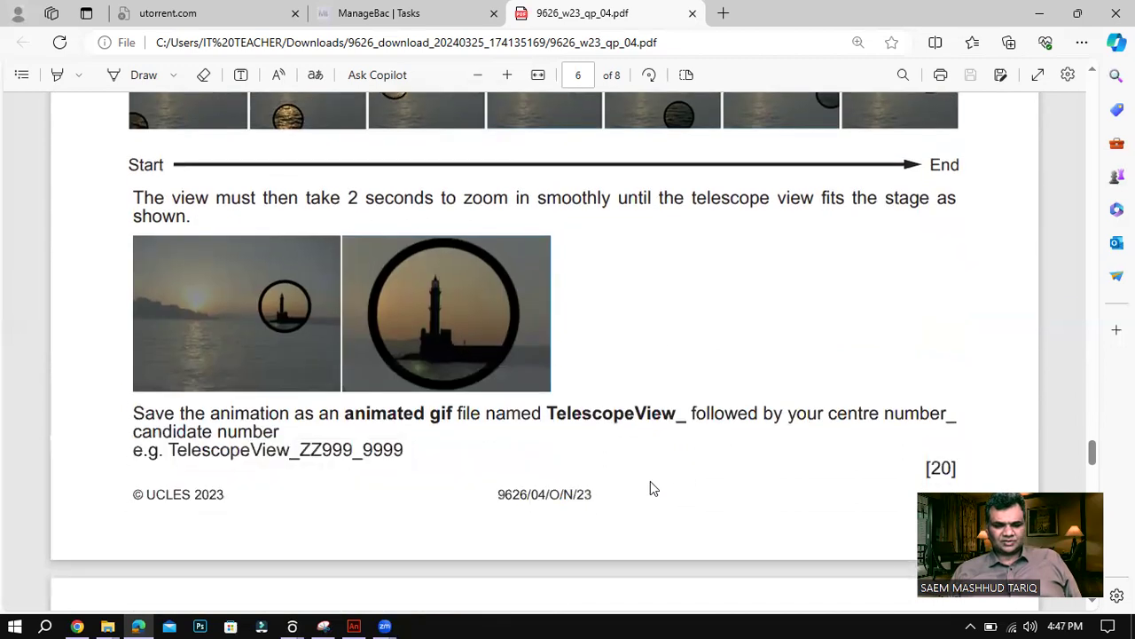
{"action": "left_click_drag", "start_coordinate": [344, 414], "coordinate": [456, 413]}
{"action": "scroll", "coordinate": [735, 502], "scroll_direction": "up", "scroll_amount": 5}
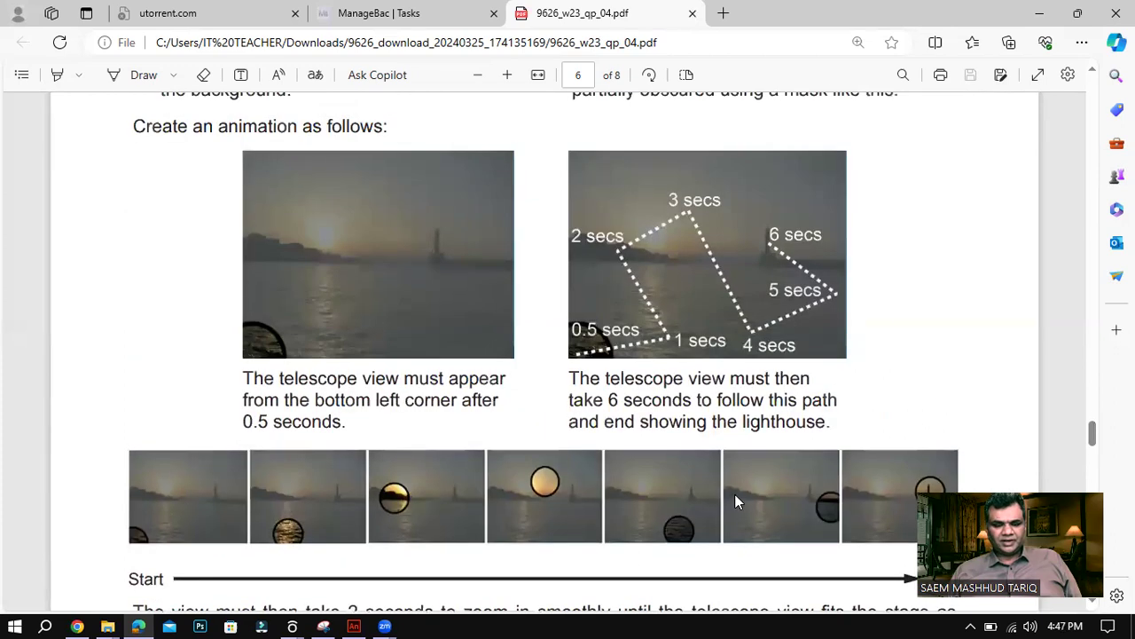
{"action": "scroll", "coordinate": [732, 495], "scroll_direction": "up", "scroll_amount": 1}
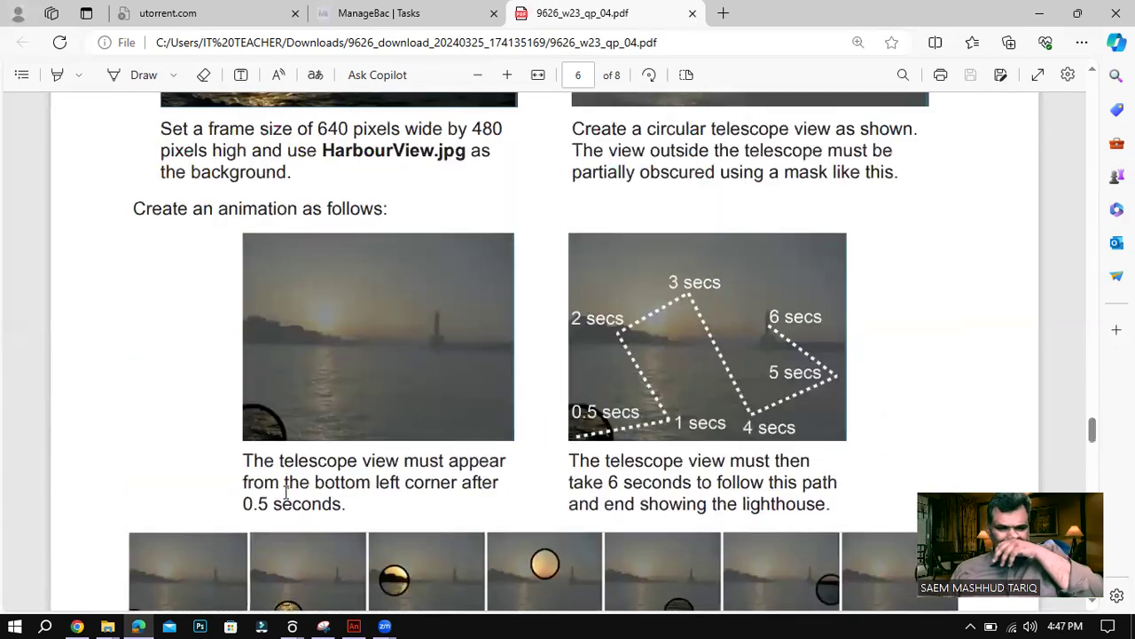
{"action": "scroll", "coordinate": [310, 444], "scroll_direction": "up", "scroll_amount": 1}
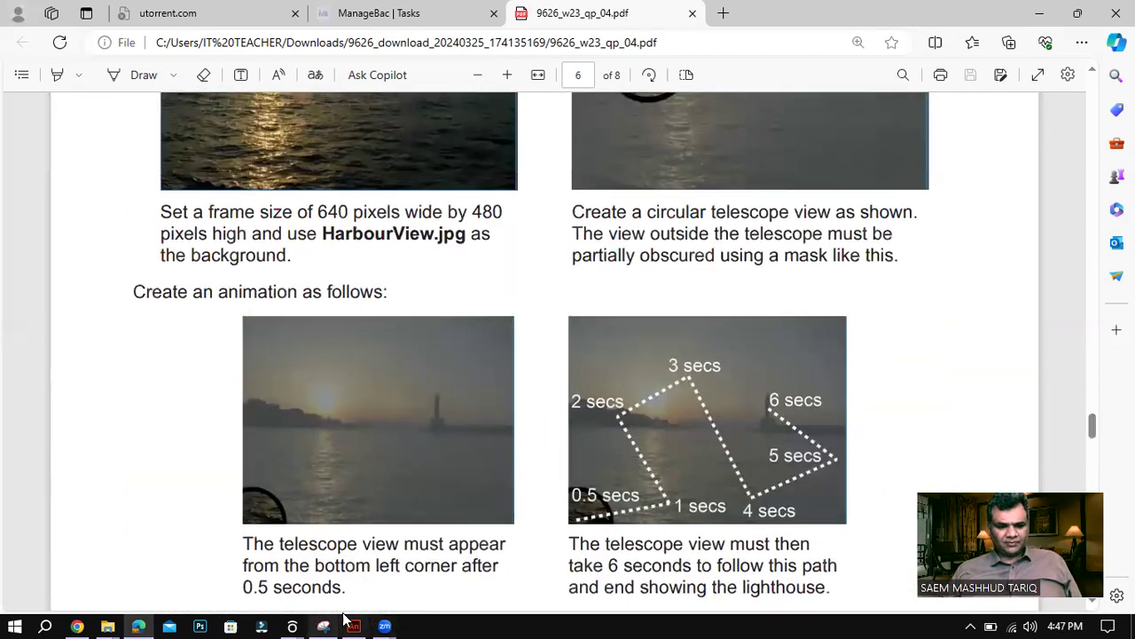
Close the other open folder window and copy the path of the November 2023 source files folder.
{"action": "mouse_move", "coordinate": [115, 621]}
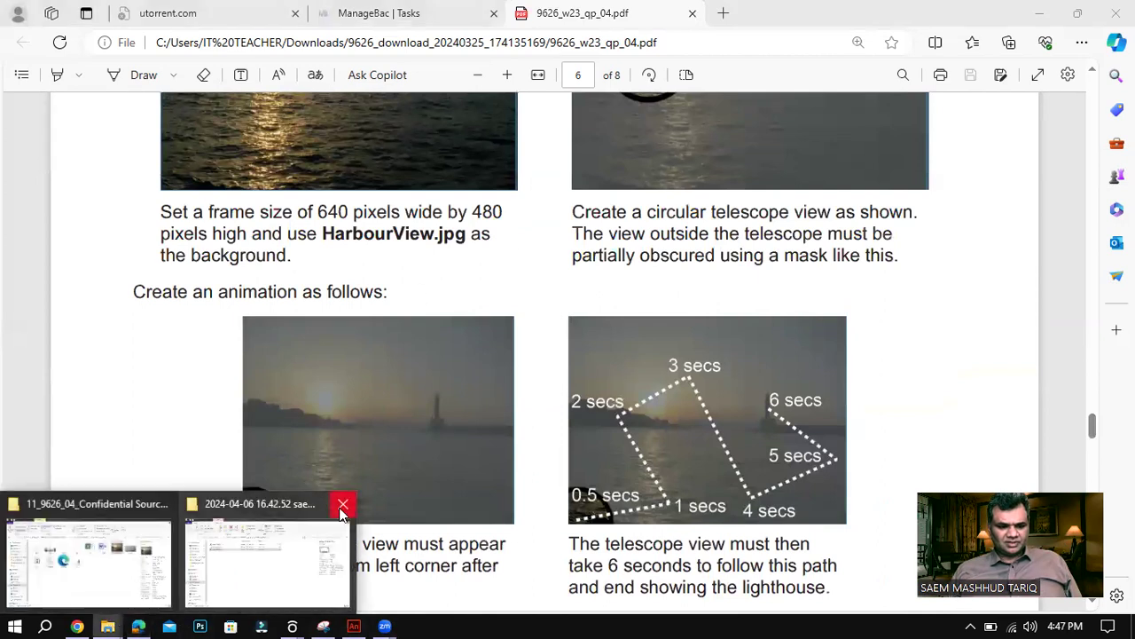
{"action": "left_click", "coordinate": [345, 502]}
{"action": "left_click", "coordinate": [149, 559]}
{"action": "left_click", "coordinate": [724, 130]}
{"action": "right_click", "coordinate": [722, 130]}
{"action": "left_click", "coordinate": [760, 184]}
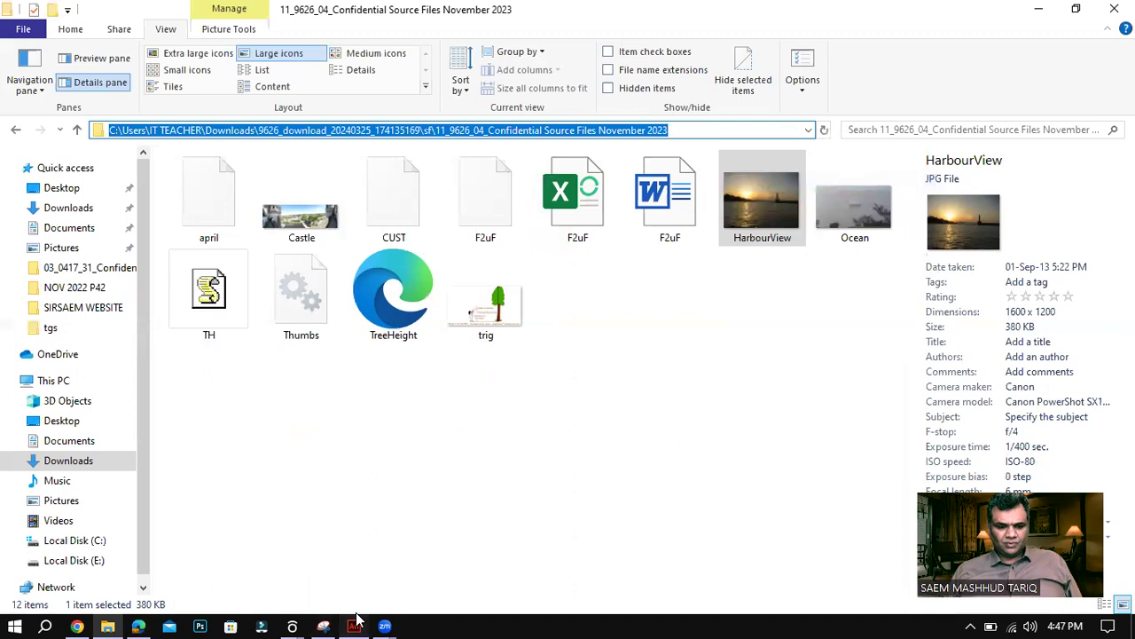
Switch to Adobe Animate and create a new ActionScript 3.0 document 640 pixels wide by 480 pixels high.
{"action": "left_click", "coordinate": [354, 626]}
{"action": "left_click", "coordinate": [111, 16]}
{"action": "key", "text": "Escape"}
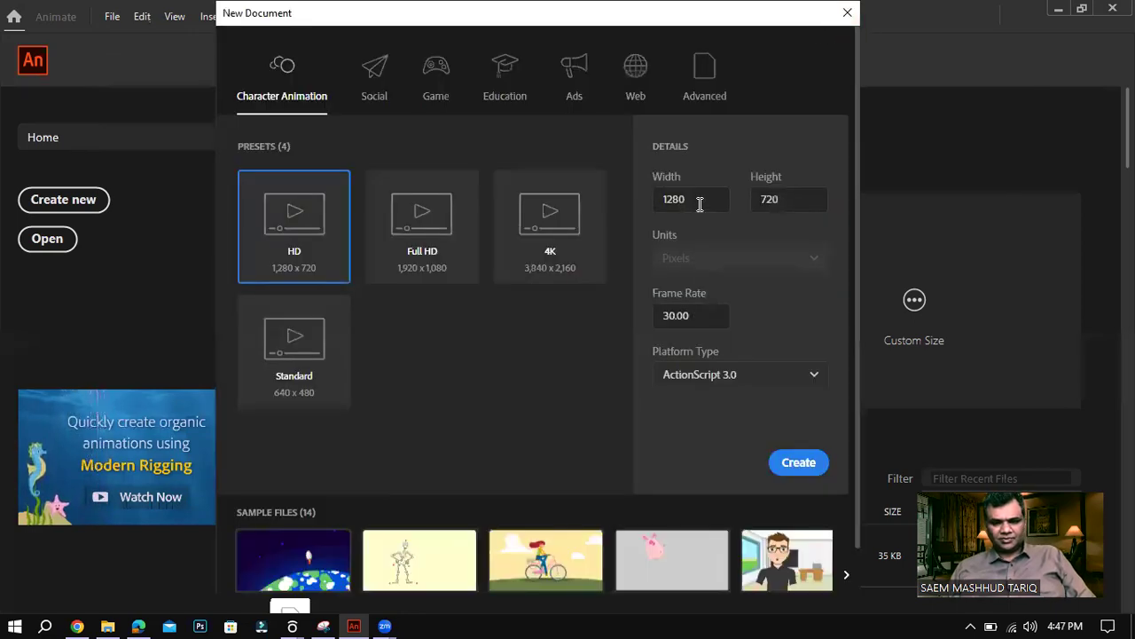
{"action": "left_click", "coordinate": [700, 202]}
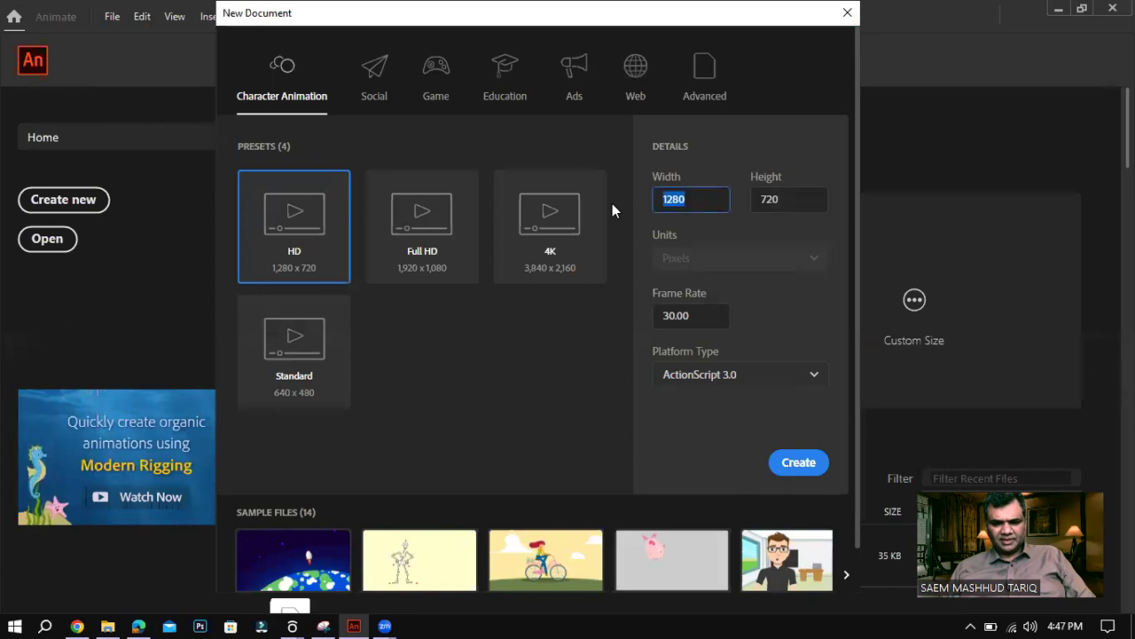
{"action": "type", "text": "640"}
{"action": "key", "text": "Tab"}
{"action": "type", "text": "480"}
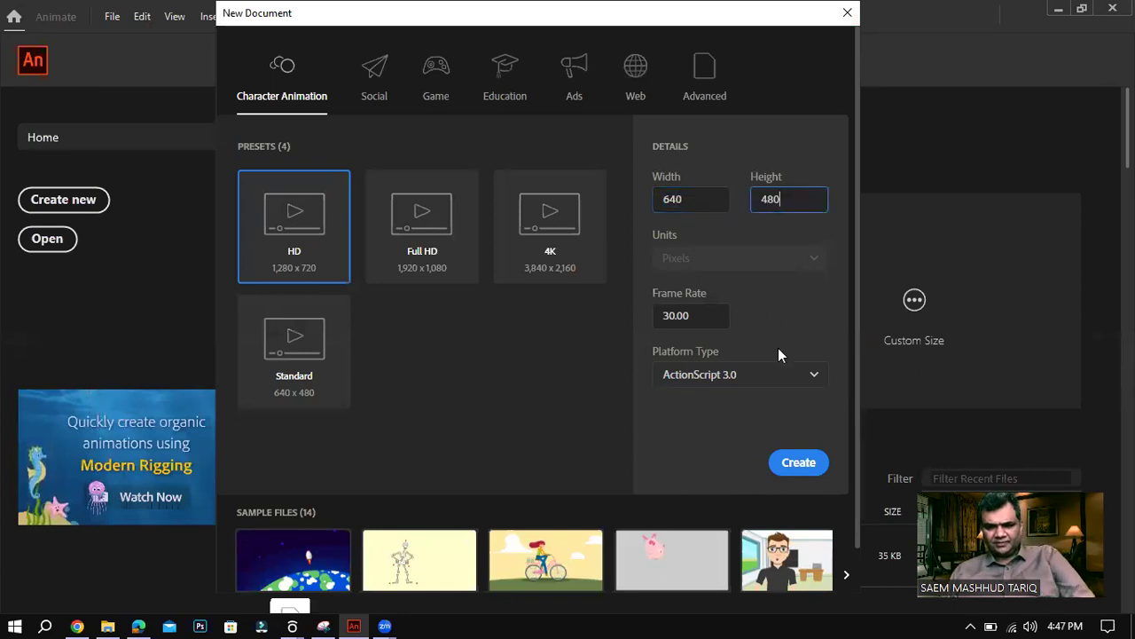
{"action": "left_click", "coordinate": [797, 462]}
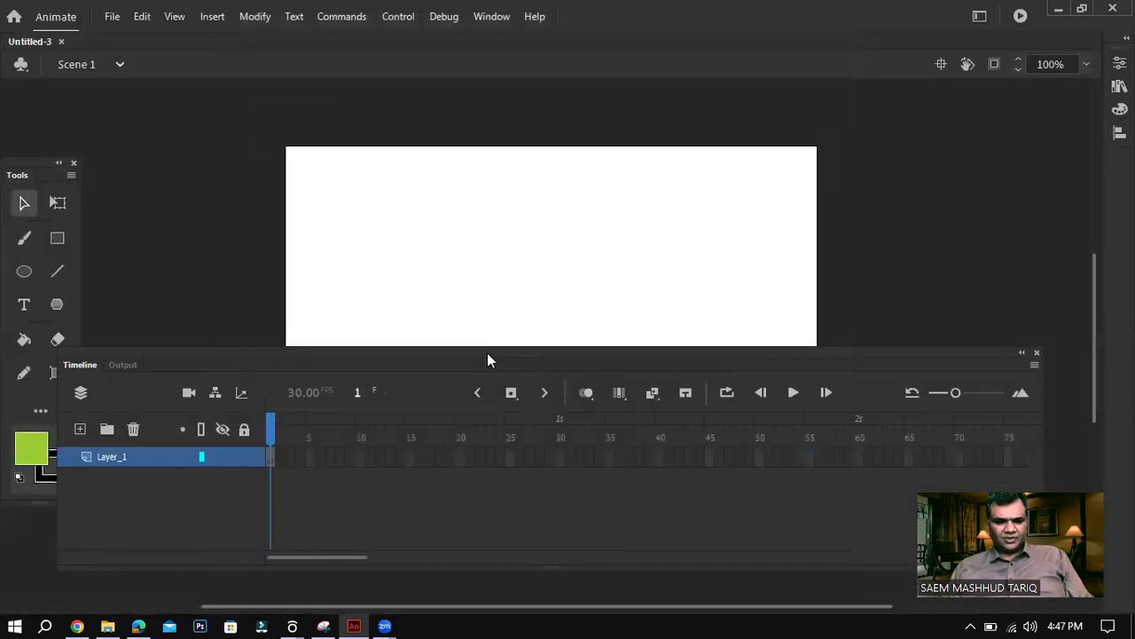
Shift the Timeline down to uncover more of the stage and import the HarbourView image onto it.
{"action": "left_click_drag", "start_coordinate": [487, 352], "coordinate": [563, 418]}
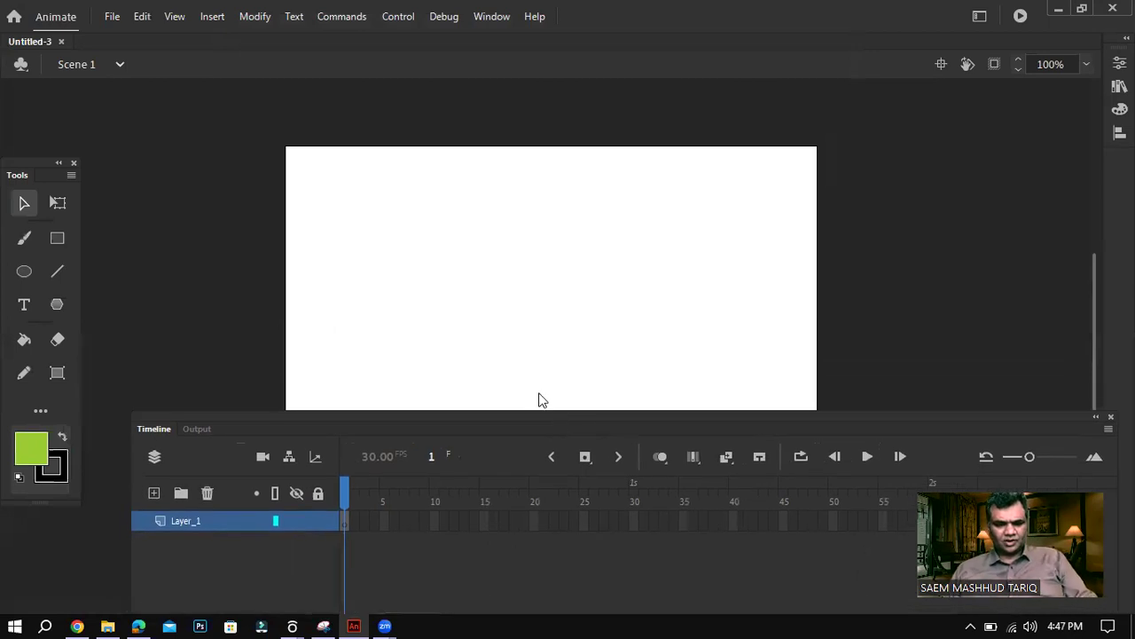
{"action": "key", "text": "ctrl+r"}
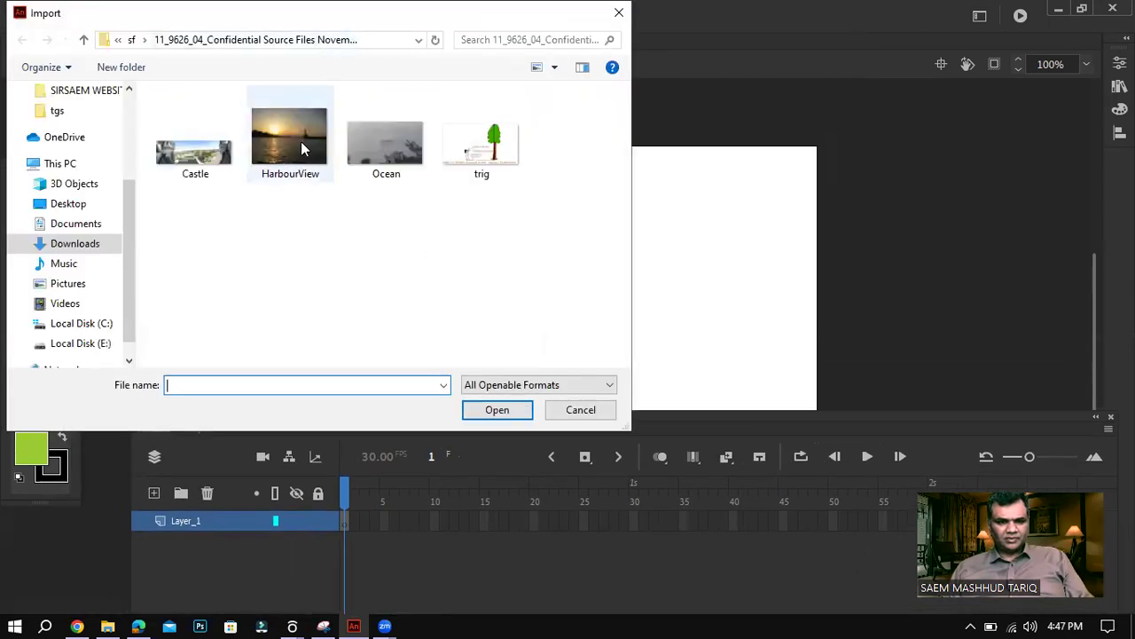
{"action": "double_click", "coordinate": [301, 147]}
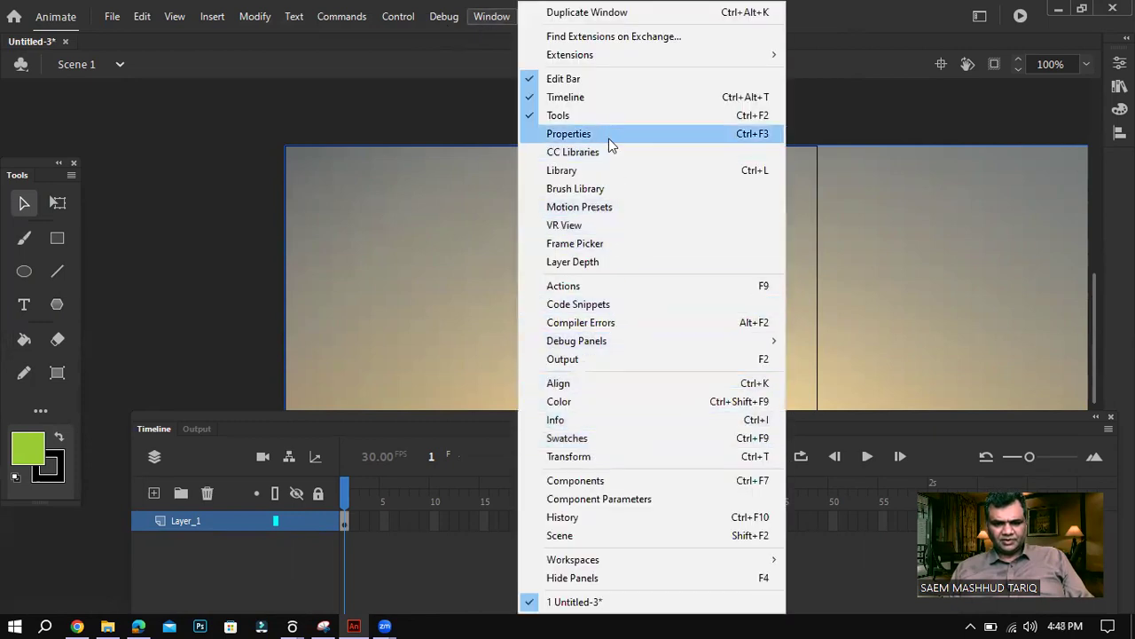
Set the HarbourView bitmap's width to 640 pixels with locked proportions and align it to the centre of the stage.
{"action": "left_click", "coordinate": [607, 131]}
{"action": "left_click", "coordinate": [915, 268]}
{"action": "type", "text": "640"}
{"action": "key", "text": "Return"}
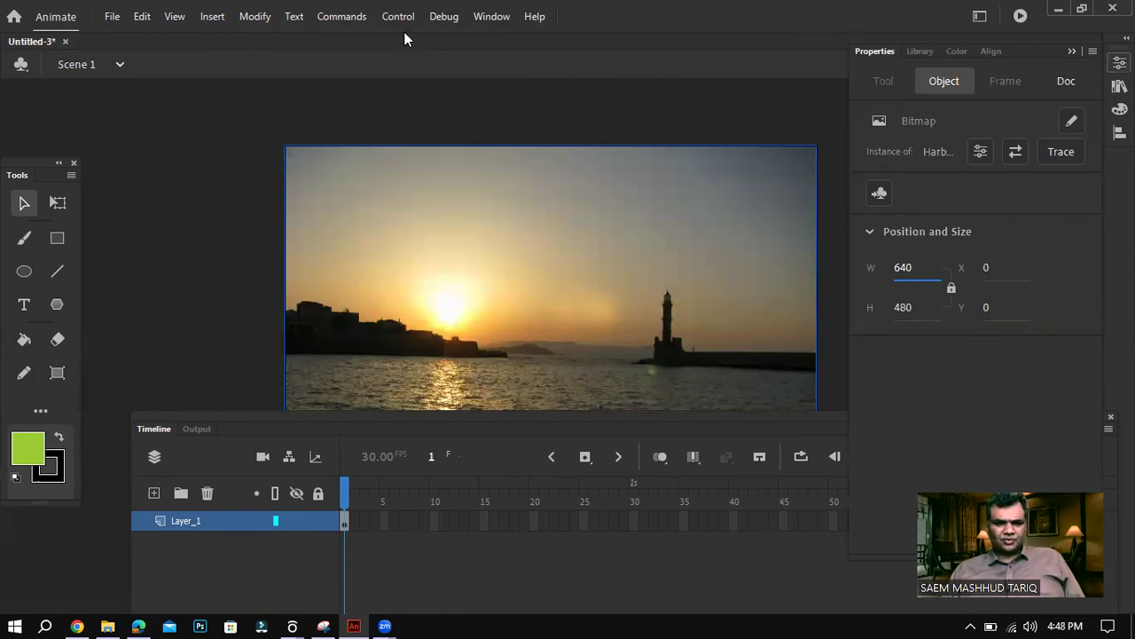
{"action": "left_click", "coordinate": [491, 15]}
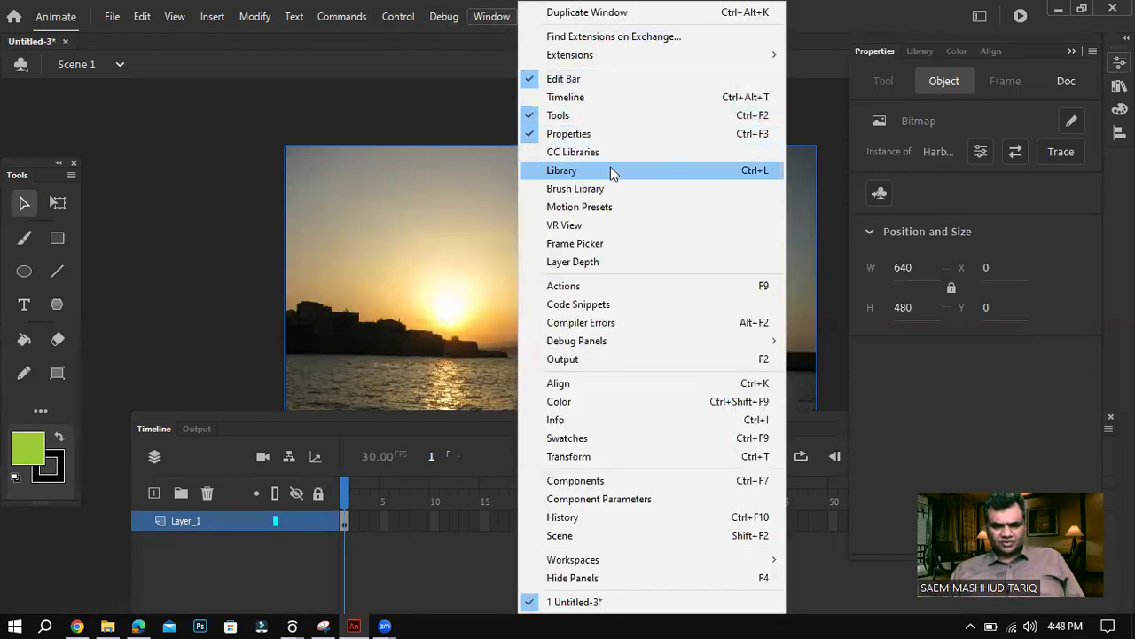
{"action": "left_click", "coordinate": [589, 383]}
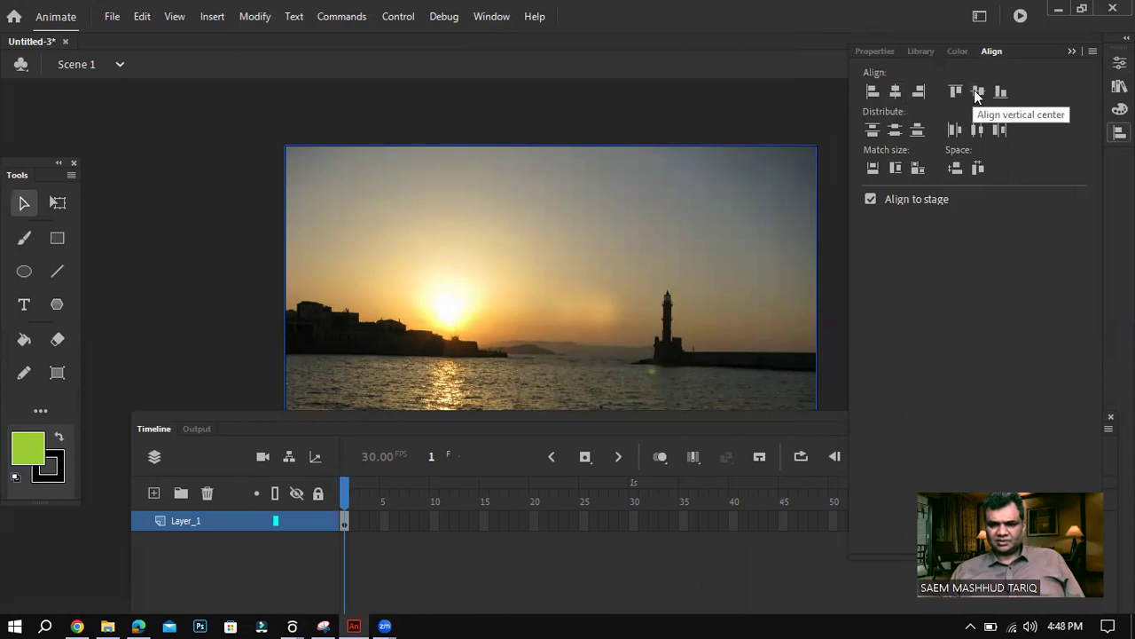
{"action": "left_click", "coordinate": [763, 116]}
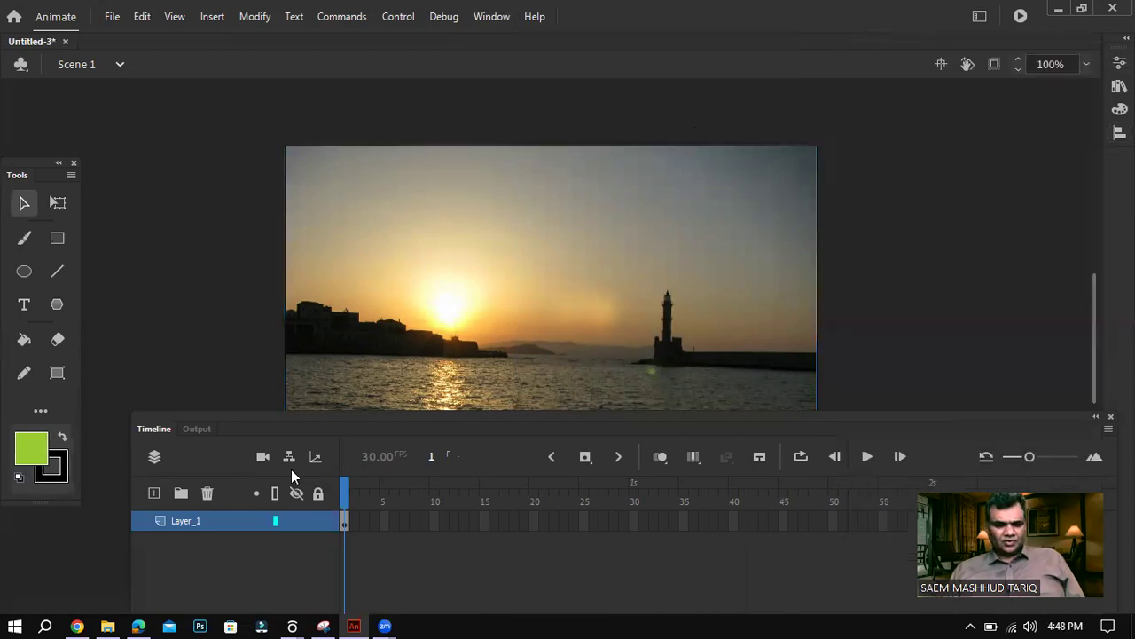
Rename the layer holding the harbour image as Orignal_Image.
{"action": "double_click", "coordinate": [182, 522]}
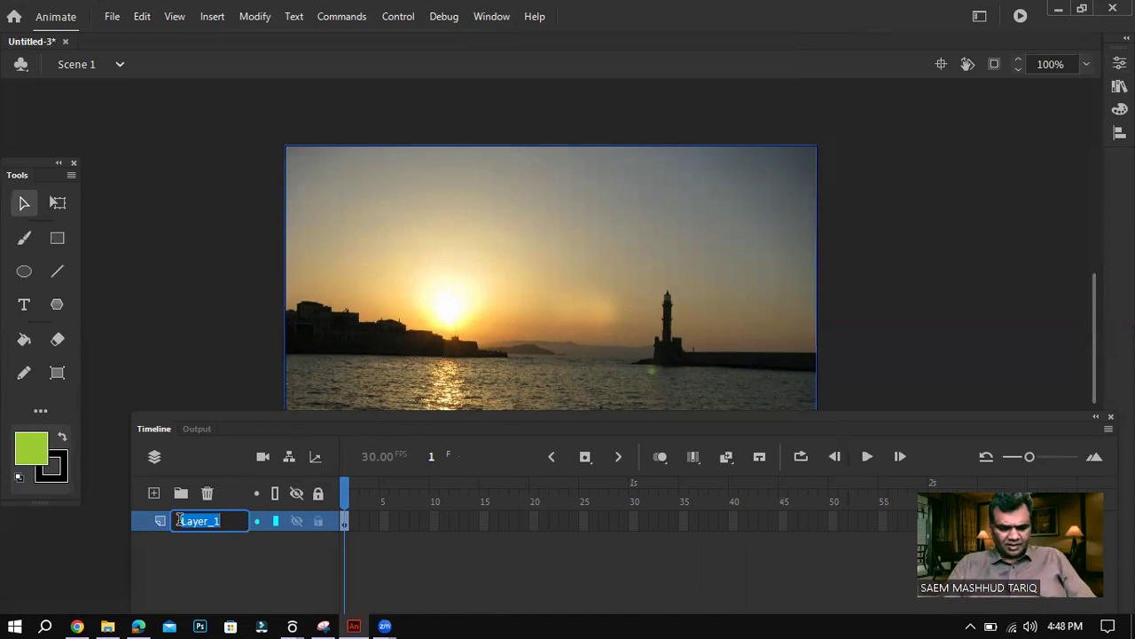
{"action": "type", "text": "Ori"}
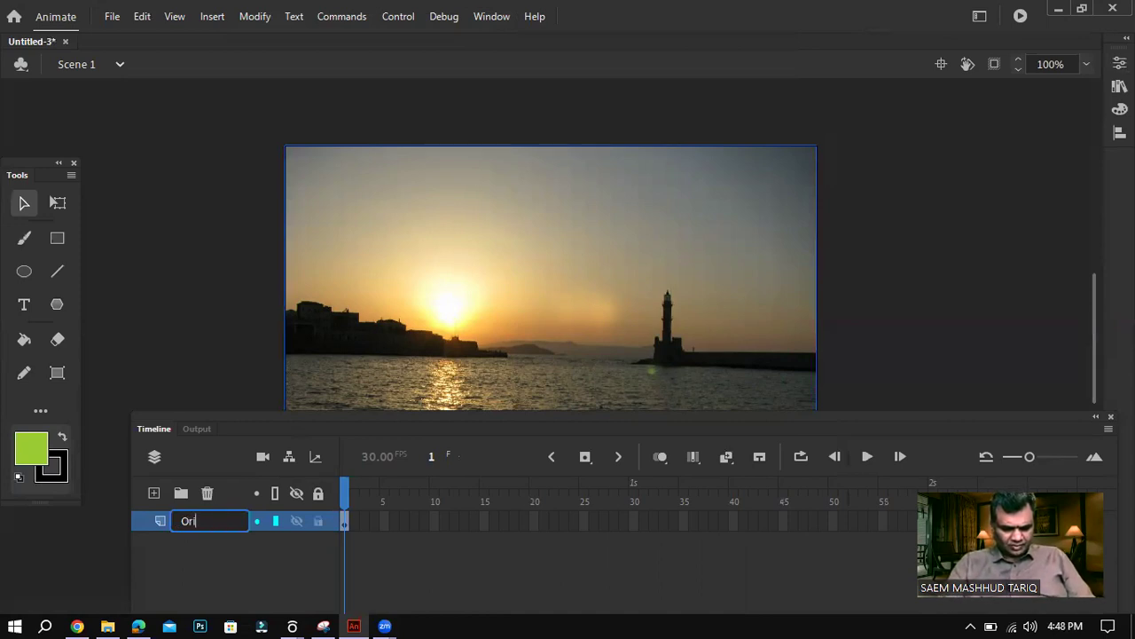
{"action": "type", "text": "gnal Image"}
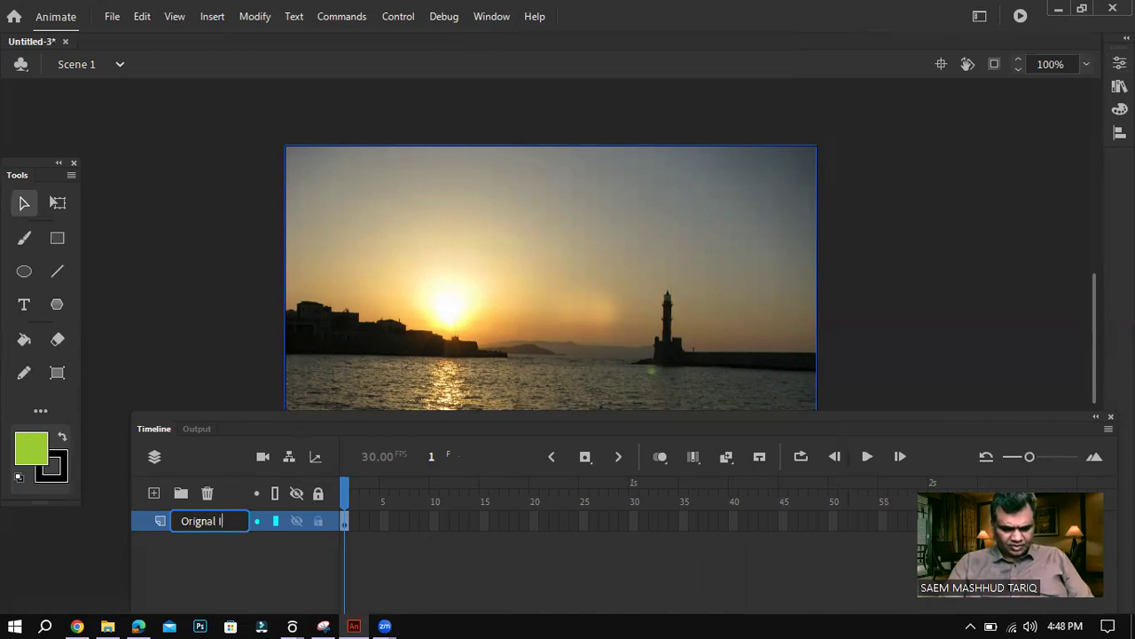
{"action": "left_click", "coordinate": [197, 372]}
Insert a keyframe at frame 195 of the Orignal_Image layer to extend the background over the animation's duration.
{"action": "left_click_drag", "start_coordinate": [271, 418], "coordinate": [227, 354]}
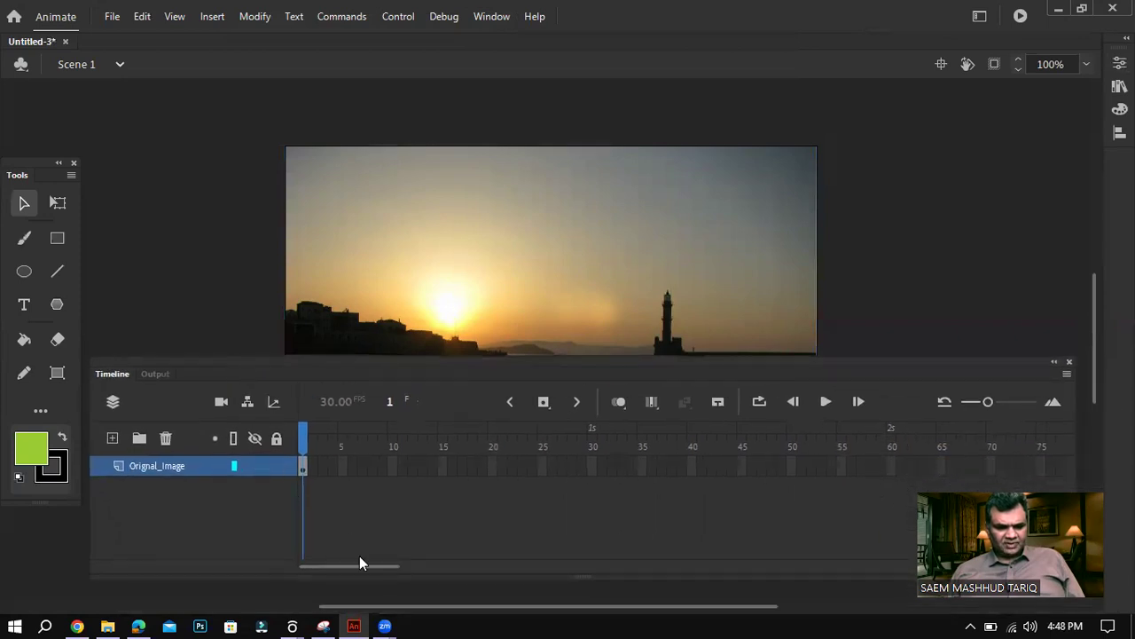
{"action": "left_click_drag", "start_coordinate": [356, 562], "coordinate": [565, 575]}
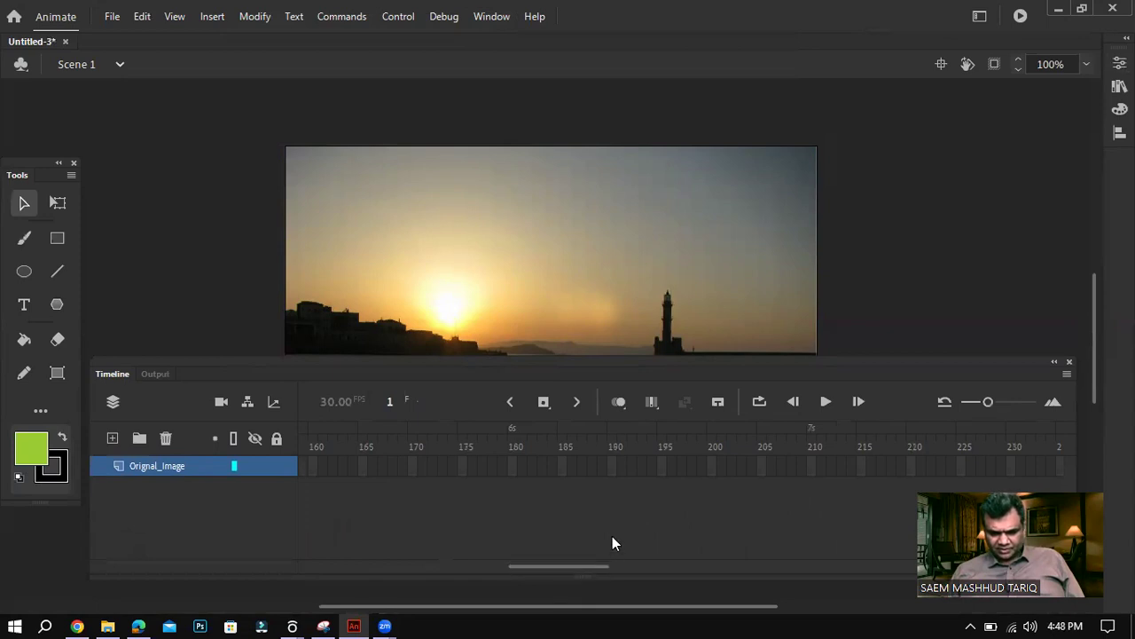
{"action": "right_click", "coordinate": [665, 468]}
{"action": "left_click", "coordinate": [726, 249]}
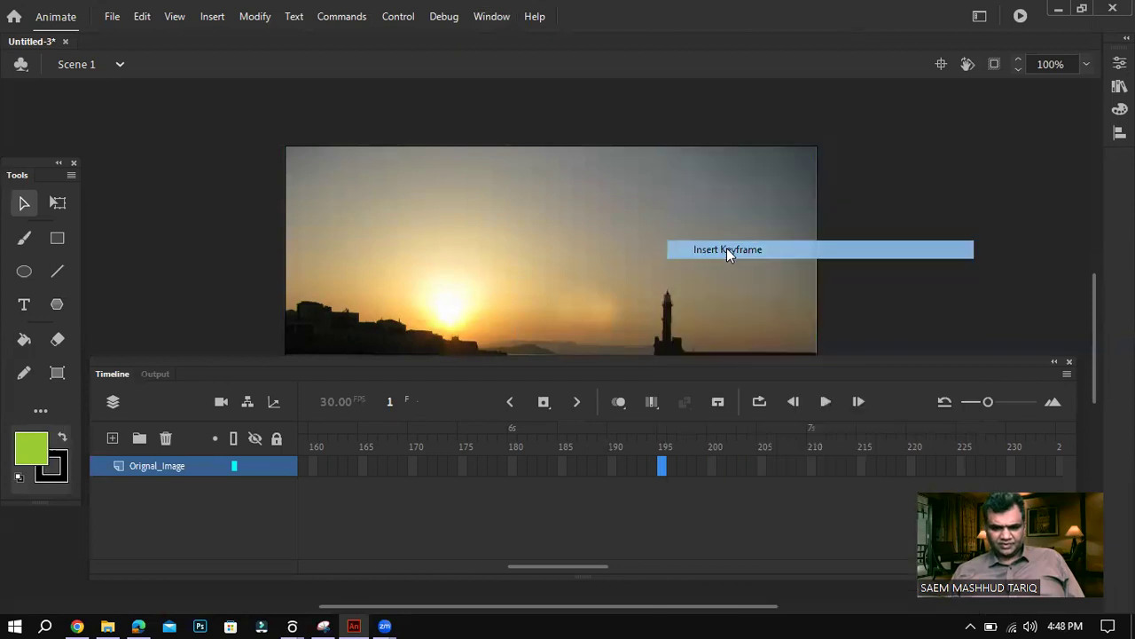
{"action": "left_click_drag", "start_coordinate": [510, 570], "coordinate": [365, 587]}
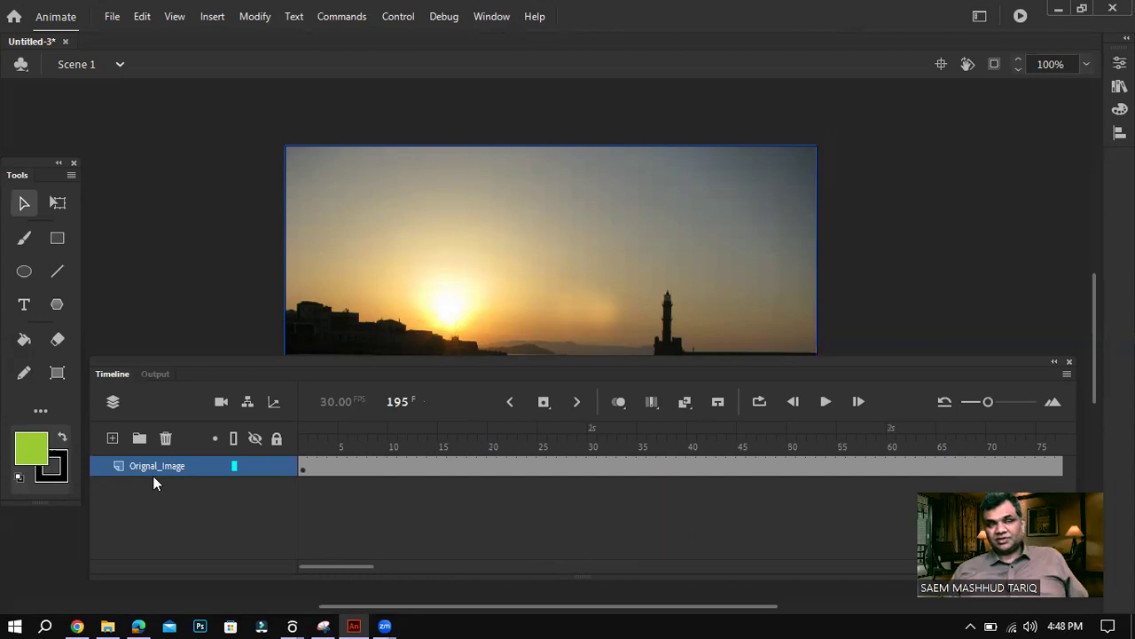
{"action": "left_click_drag", "start_coordinate": [261, 363], "coordinate": [272, 389]}
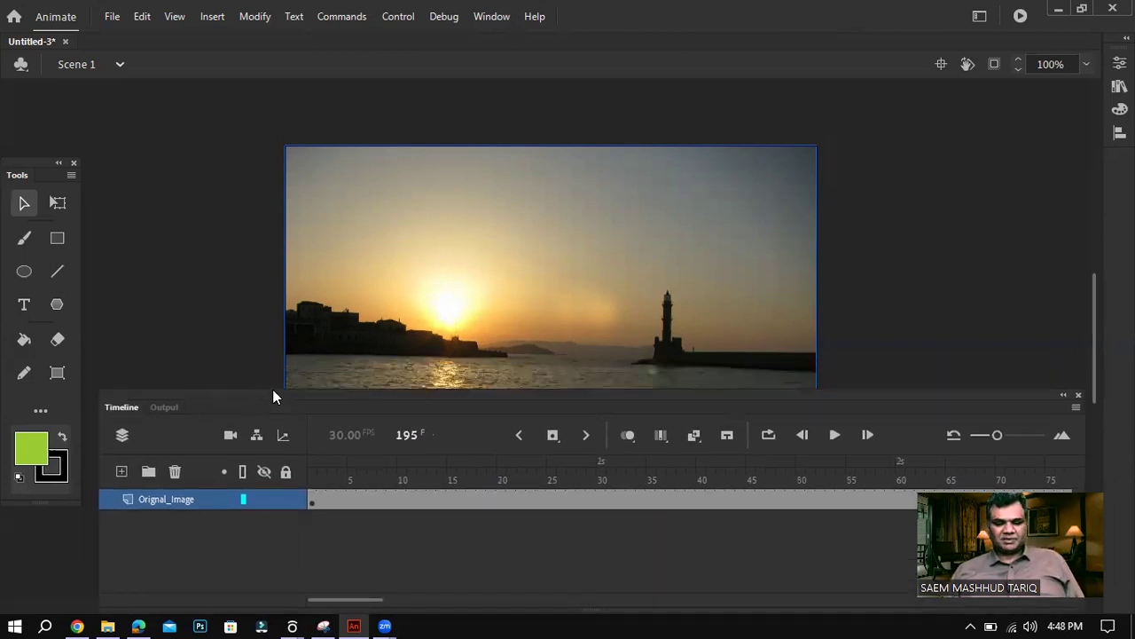
Check the obscured telescope view illustrated in Task 3 of the exam paper, and add a new layer above Orignal_Image.
{"action": "left_click", "coordinate": [138, 626]}
{"action": "scroll", "coordinate": [338, 144], "scroll_direction": "up", "scroll_amount": 3}
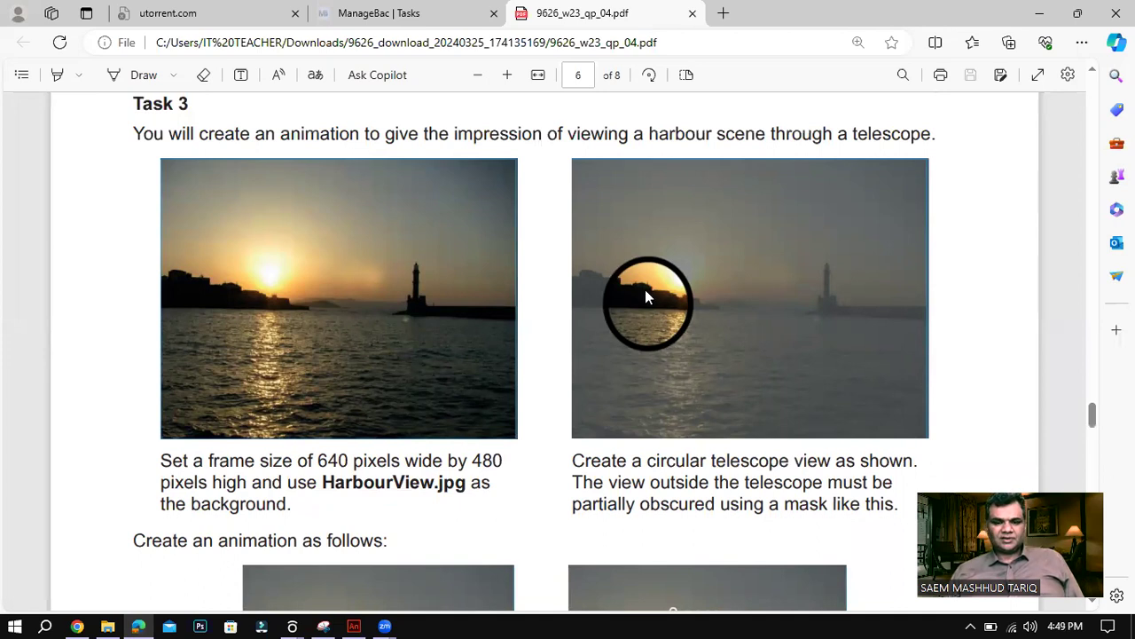
{"action": "left_click", "coordinate": [353, 627]}
{"action": "left_click", "coordinate": [121, 472]}
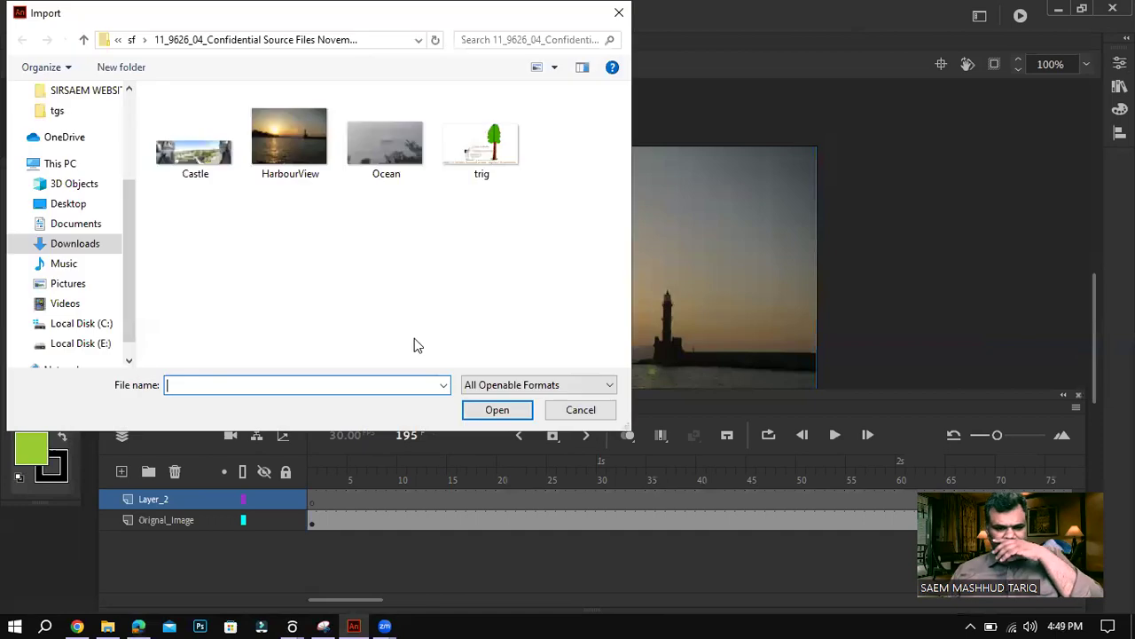
Copy the harbour bitmap from the Orignal_Image layer and paste it in the same position at frame 1 of the new layer.
{"action": "left_click", "coordinate": [581, 409]}
{"action": "left_click", "coordinate": [473, 316]}
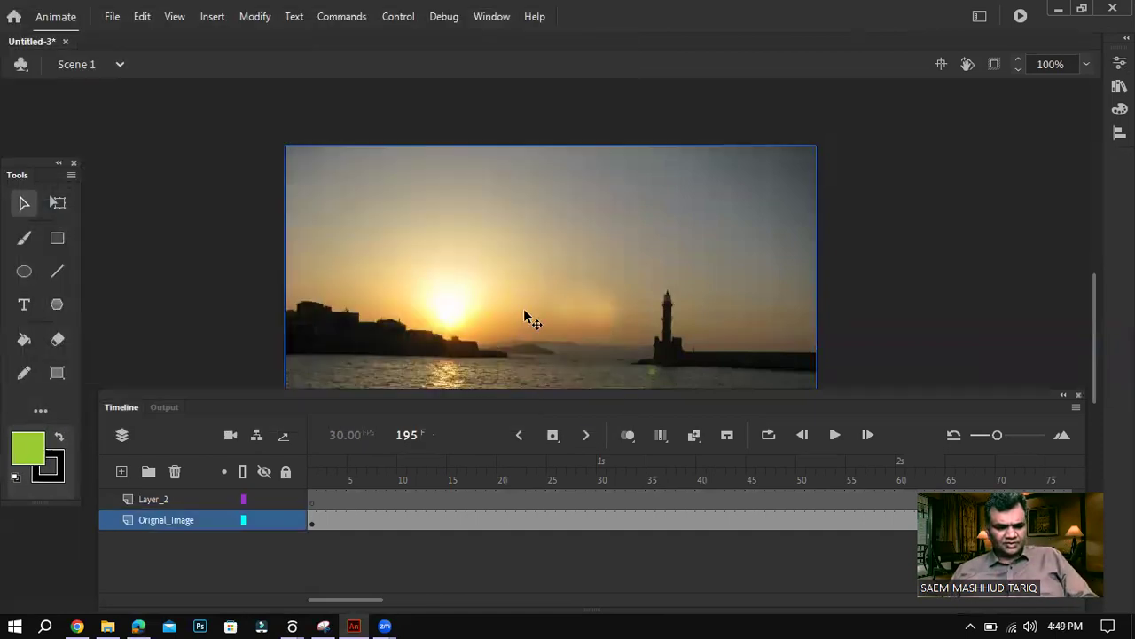
{"action": "left_click", "coordinate": [257, 499]}
{"action": "left_click", "coordinate": [312, 499]}
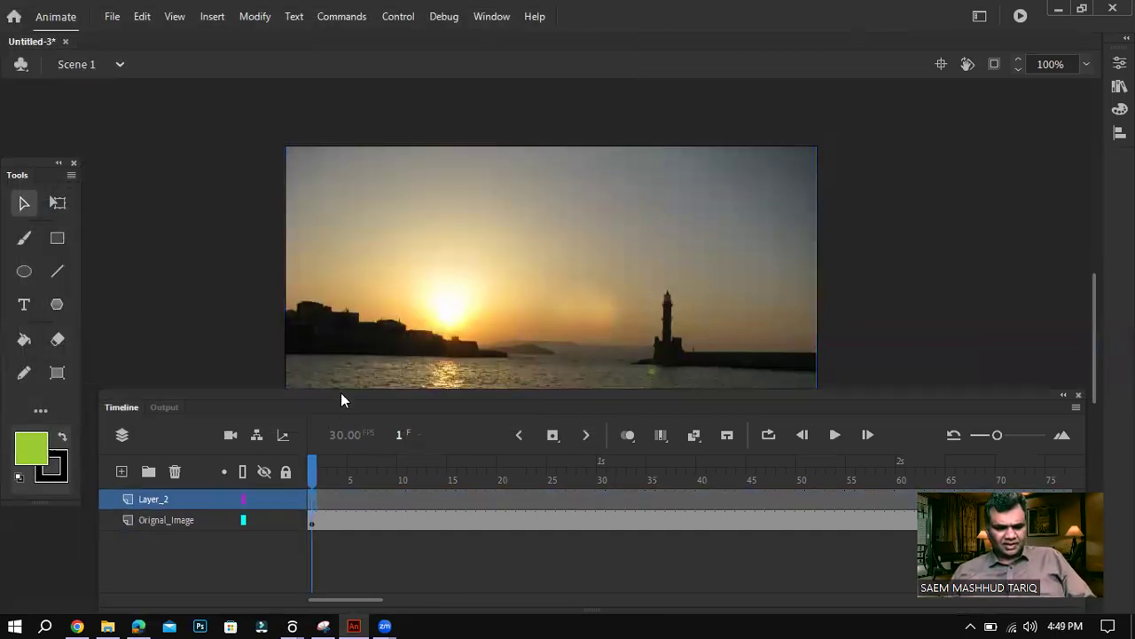
{"action": "left_click", "coordinate": [338, 377]}
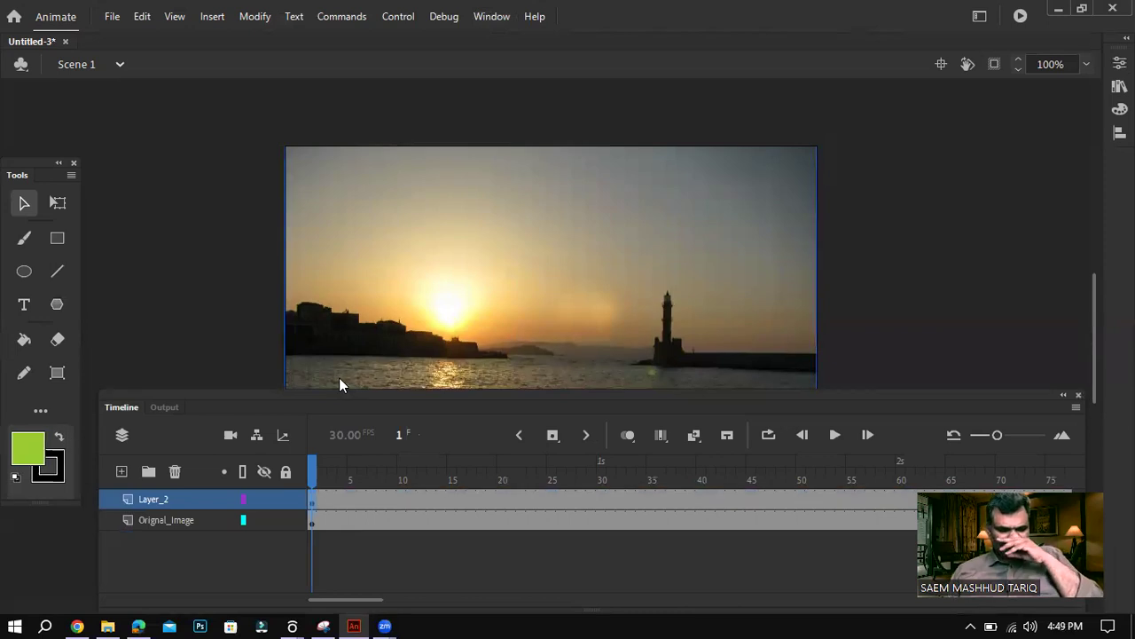
Rename the new layer holding the copied harbour image as Bright_Image.
{"action": "double_click", "coordinate": [156, 500]}
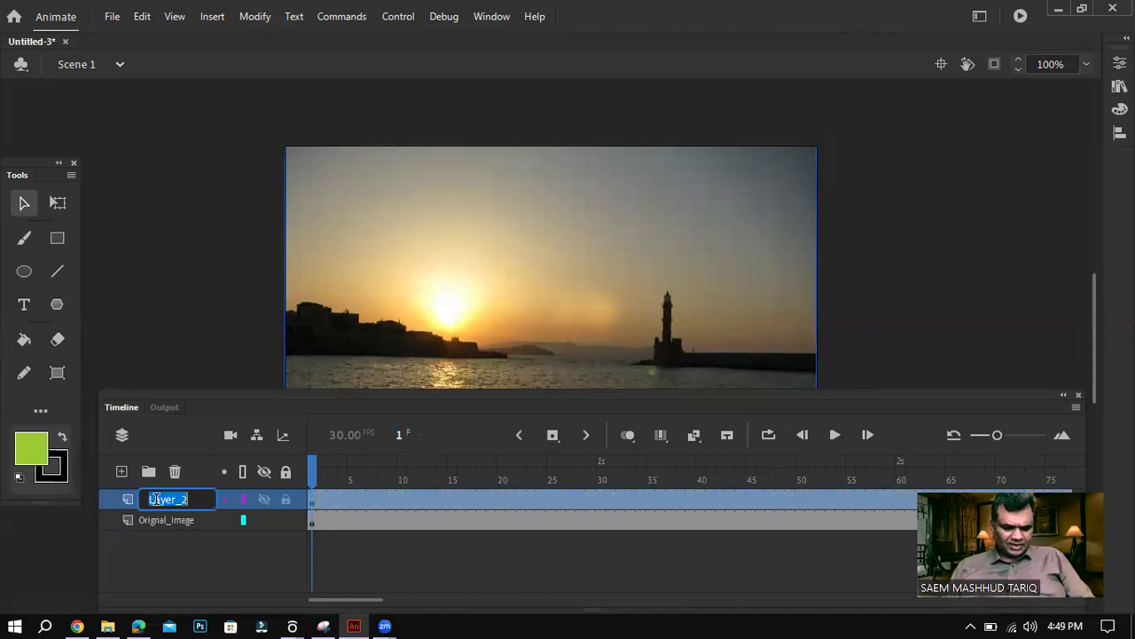
{"action": "type", "text": "Bright"}
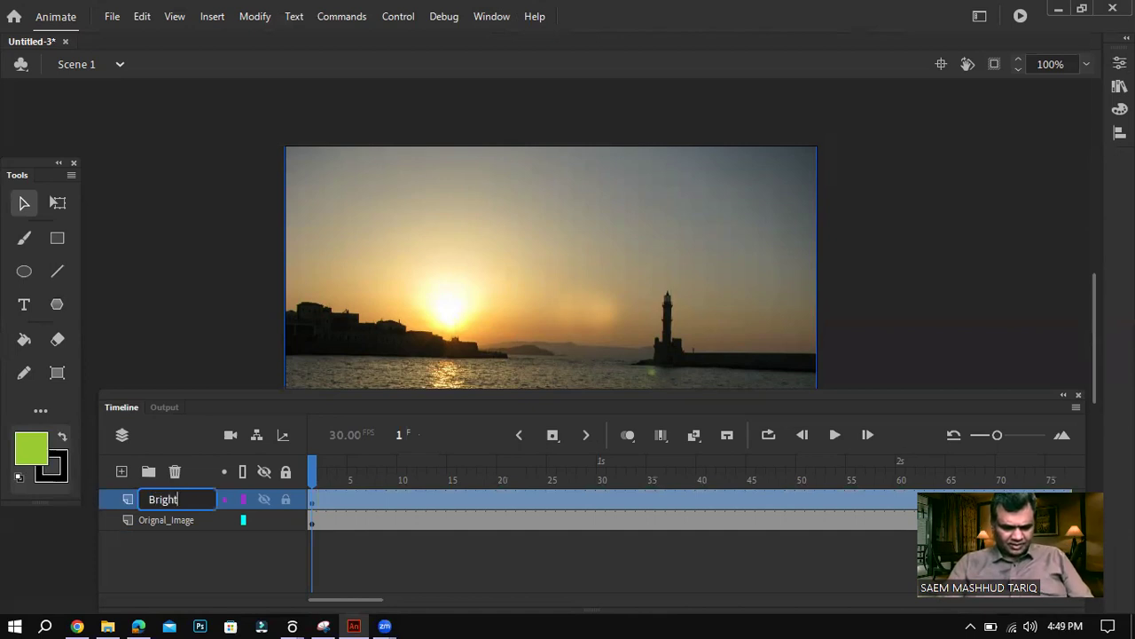
{"action": "type", "text": " Image"}
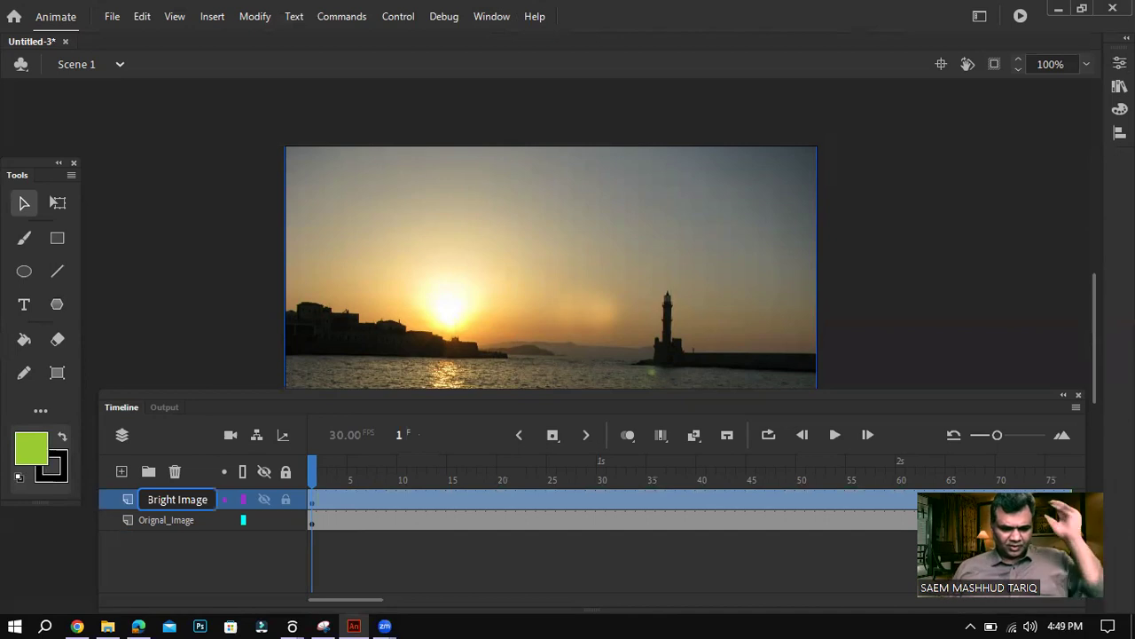
{"action": "left_click", "coordinate": [147, 322]}
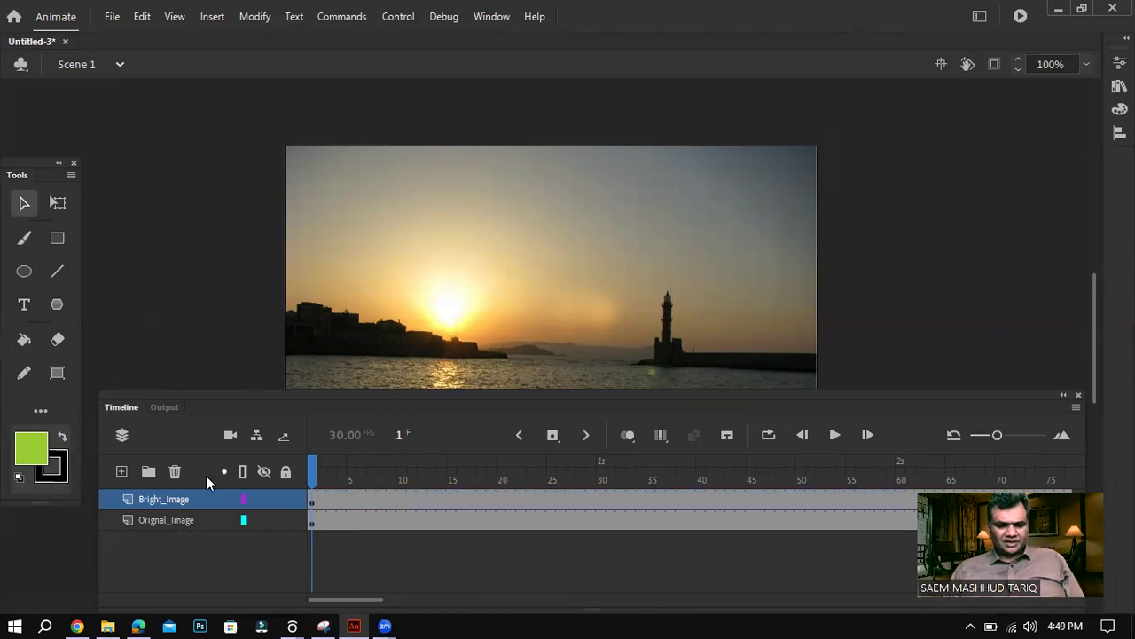
{"action": "scroll", "coordinate": [348, 587], "scroll_direction": "right", "scroll_amount": 10}
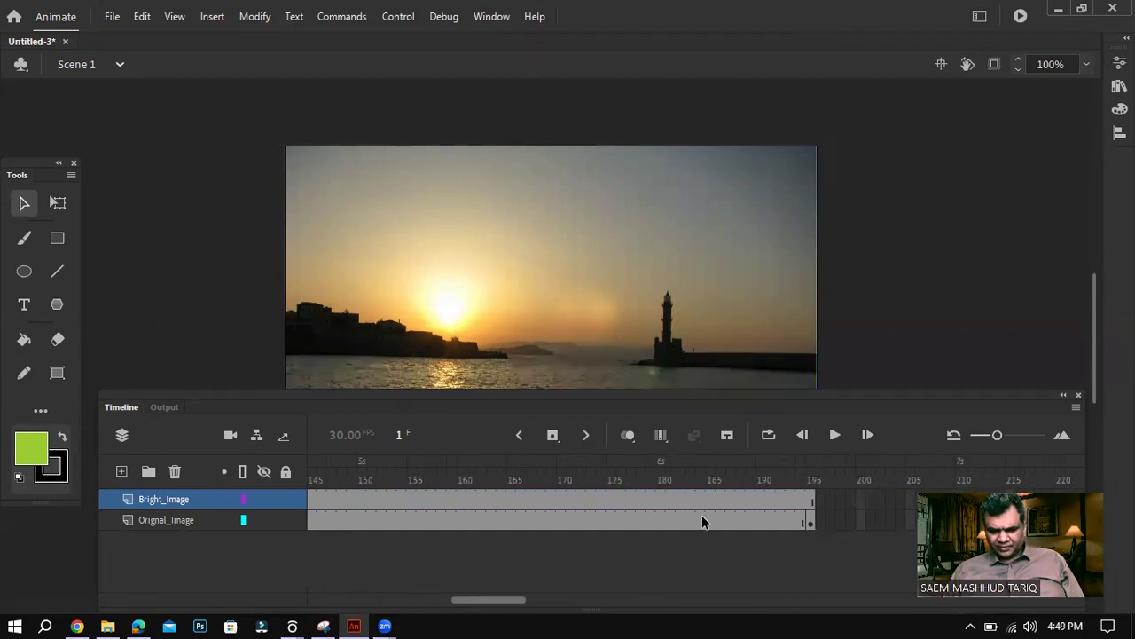
{"action": "left_click", "coordinate": [491, 16]}
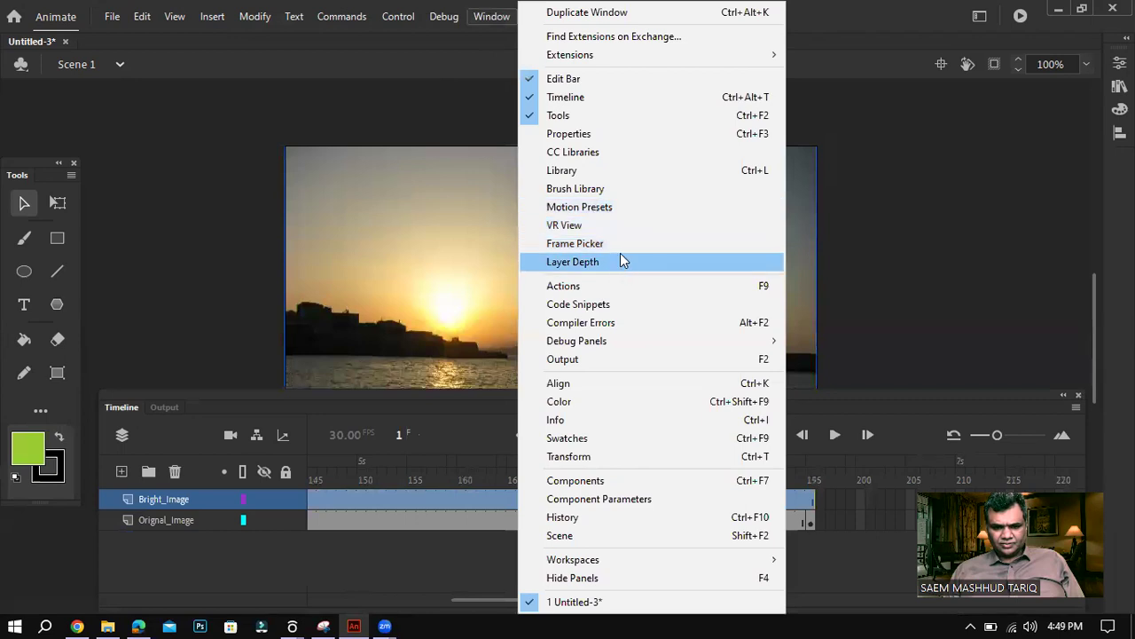
{"action": "left_click", "coordinate": [612, 133]}
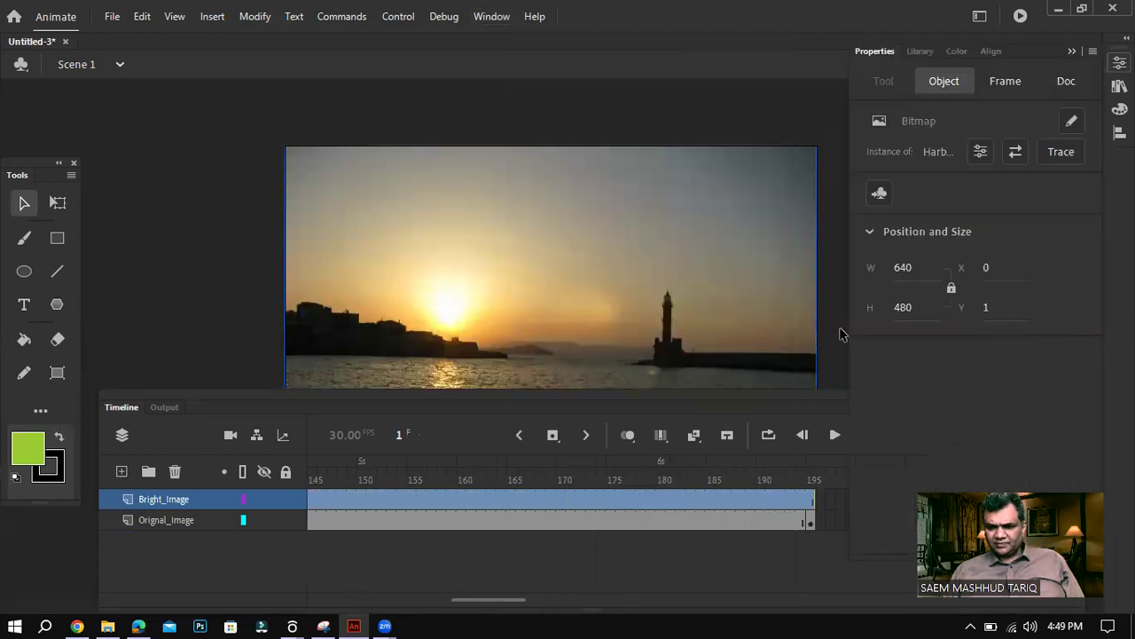
{"action": "key", "text": "ctrl+F3"}
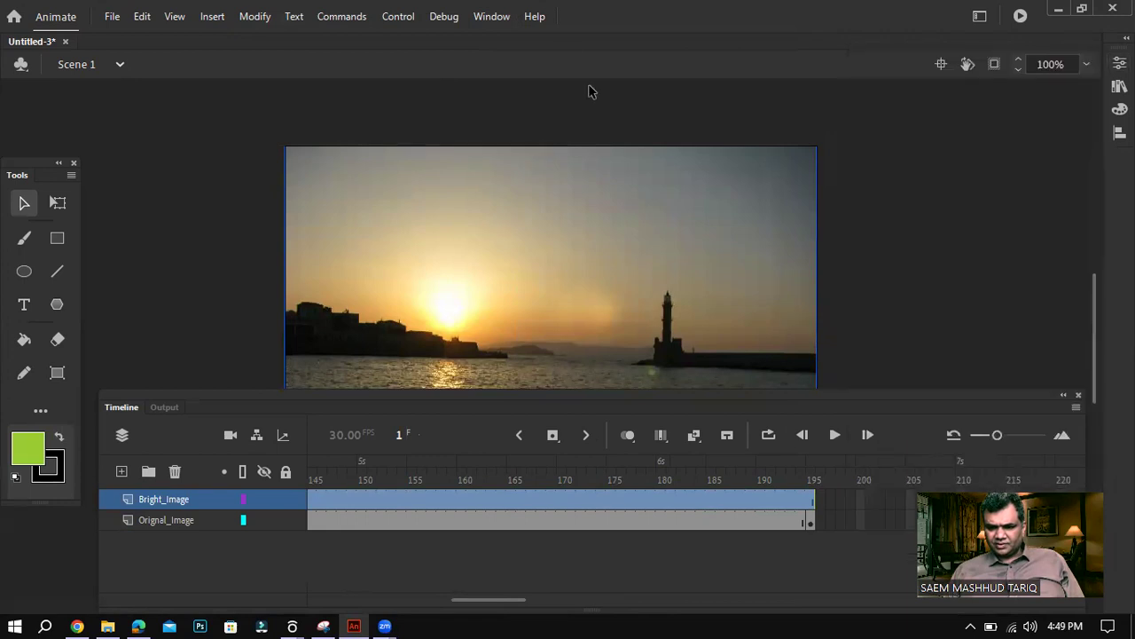
{"action": "left_click", "coordinate": [490, 16]}
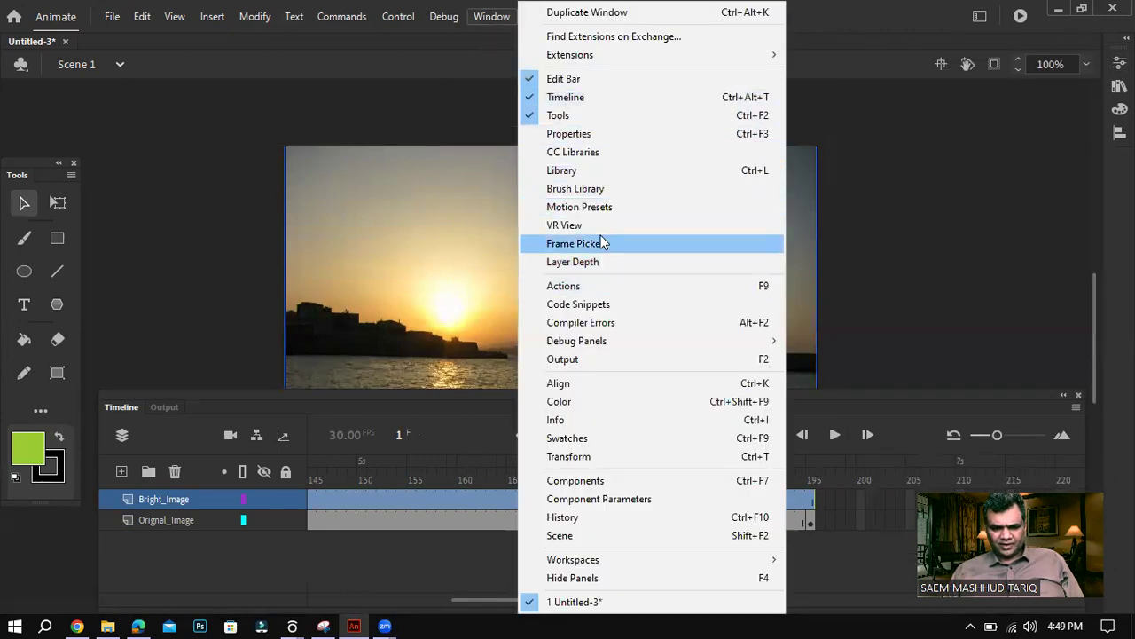
{"action": "left_click", "coordinate": [604, 134]}
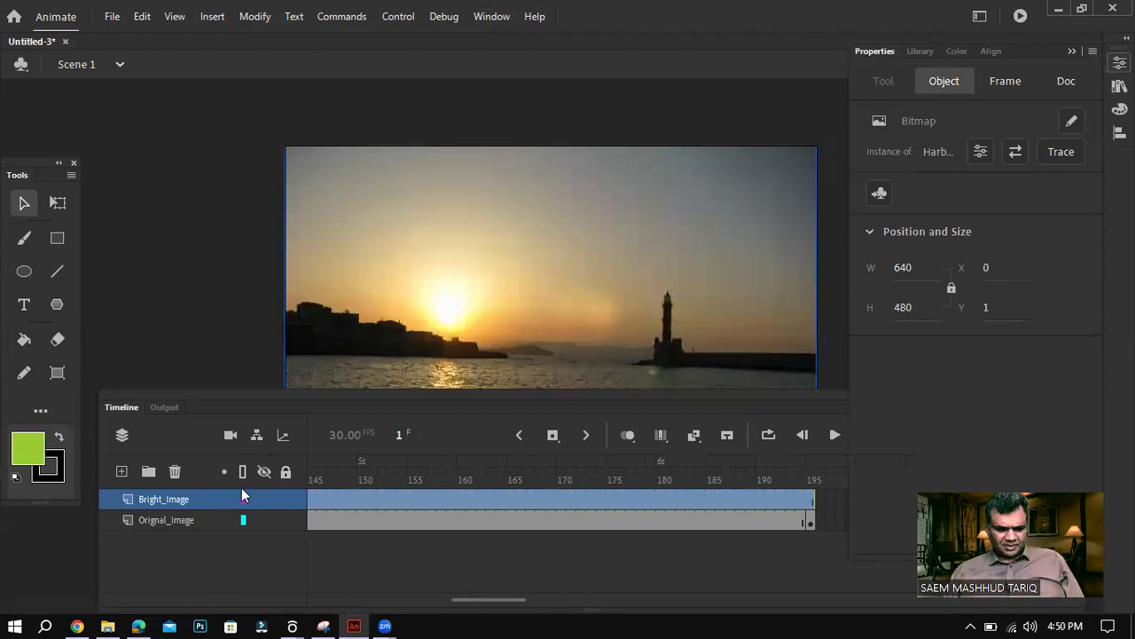
Insert a keyframe at frame 195 of the Bright_Image layer.
{"action": "left_click_drag", "start_coordinate": [290, 401], "coordinate": [233, 356]}
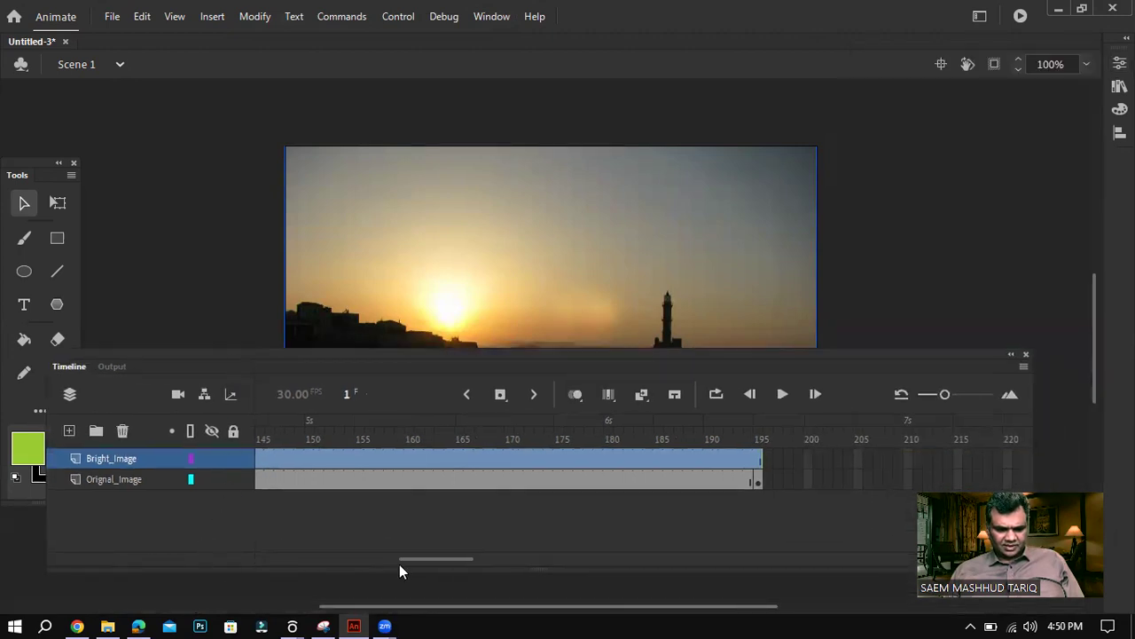
{"action": "left_click", "coordinate": [759, 463]}
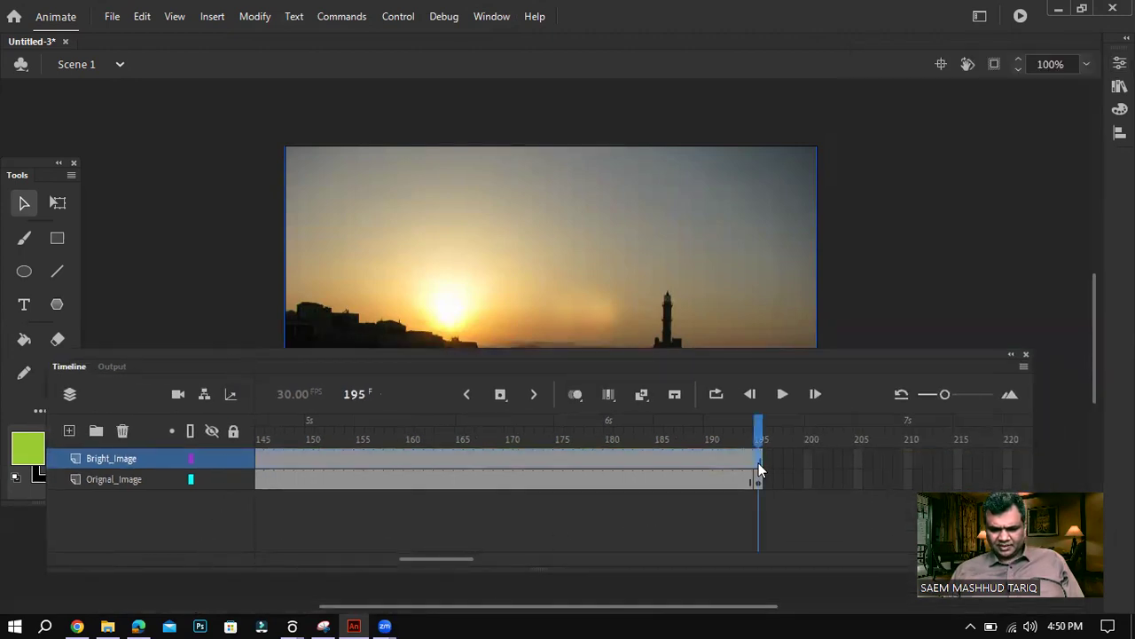
{"action": "right_click", "coordinate": [758, 467]}
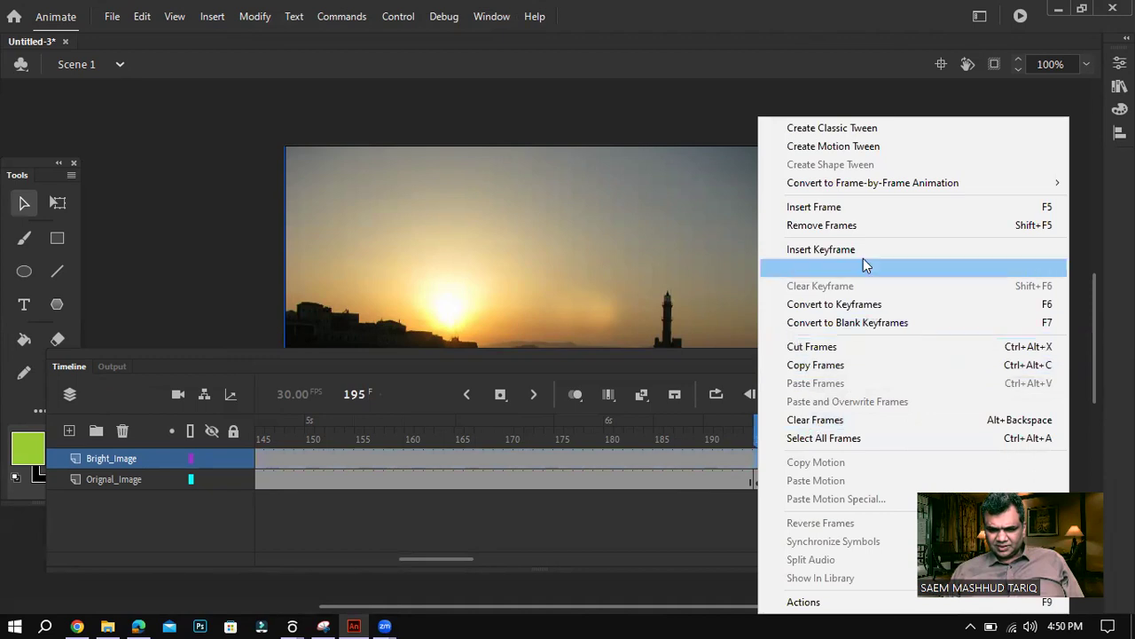
{"action": "left_click", "coordinate": [858, 207]}
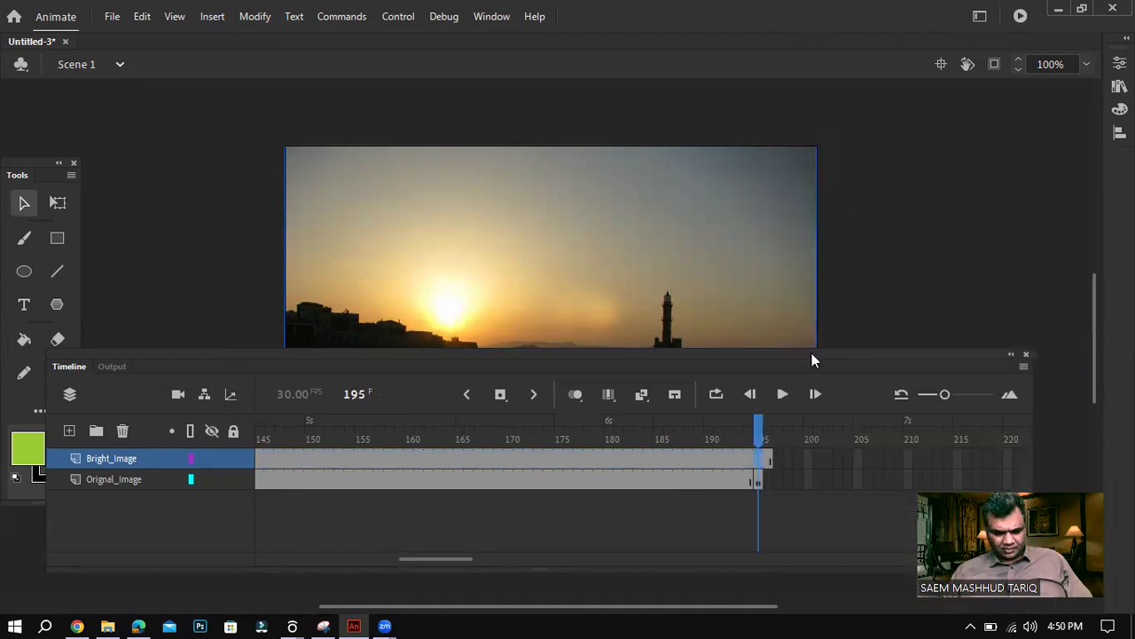
{"action": "right_click", "coordinate": [759, 460]}
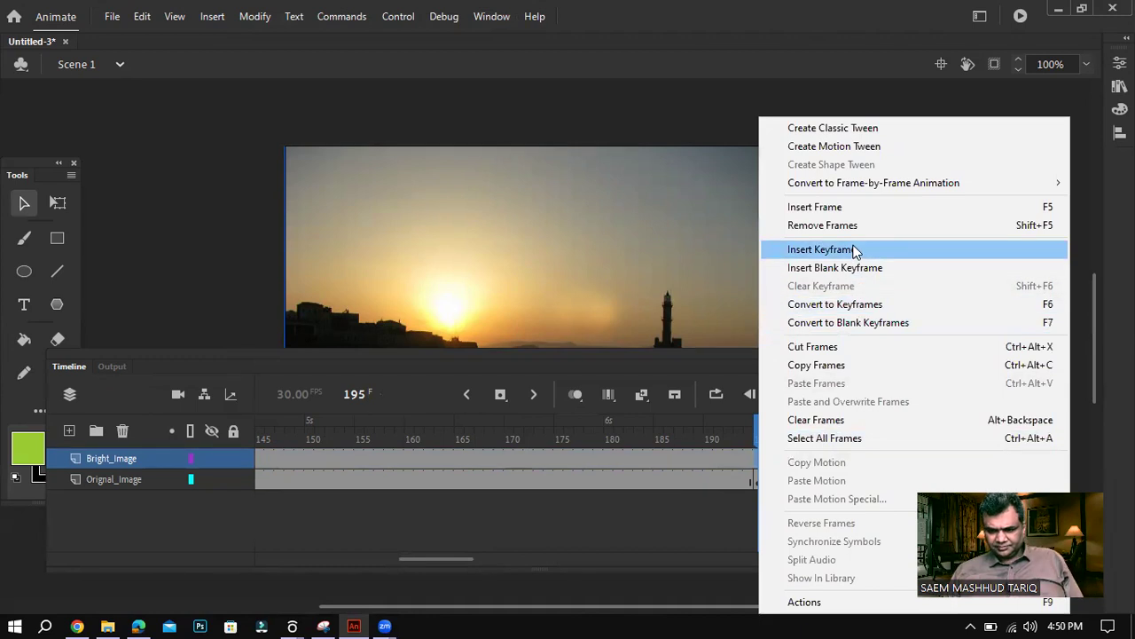
{"action": "left_click", "coordinate": [874, 250]}
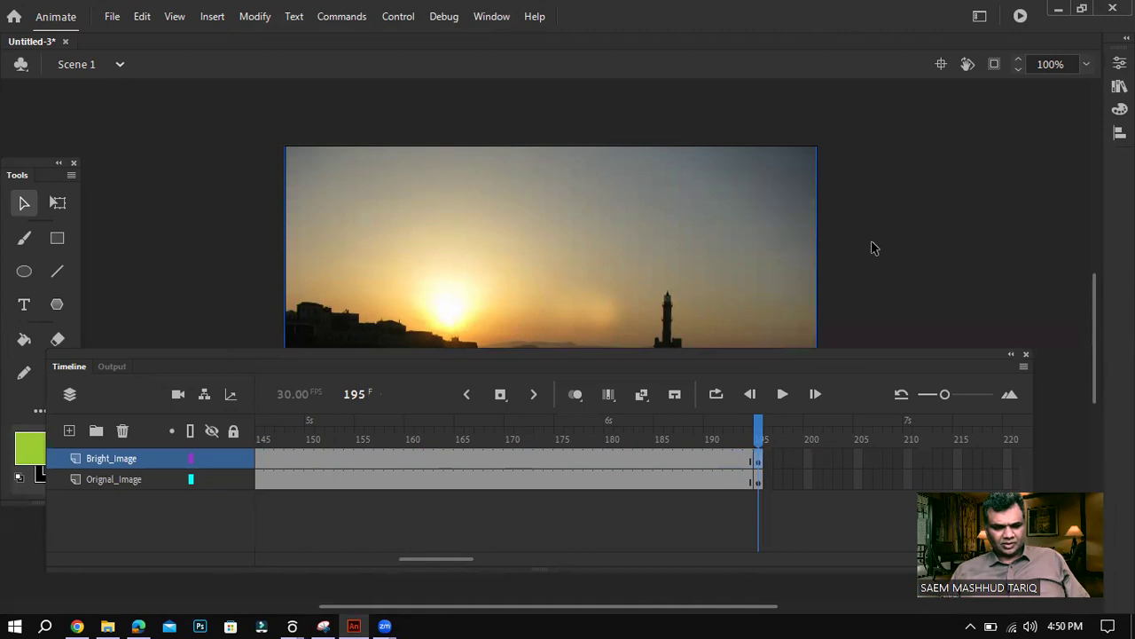
Apply a Brightness color effect to frame 1 of the Bright_Image layer and lighten the image.
{"action": "left_click", "coordinate": [458, 457]}
{"action": "left_click_drag", "start_coordinate": [435, 560], "coordinate": [280, 561]}
{"action": "left_click", "coordinate": [259, 460]}
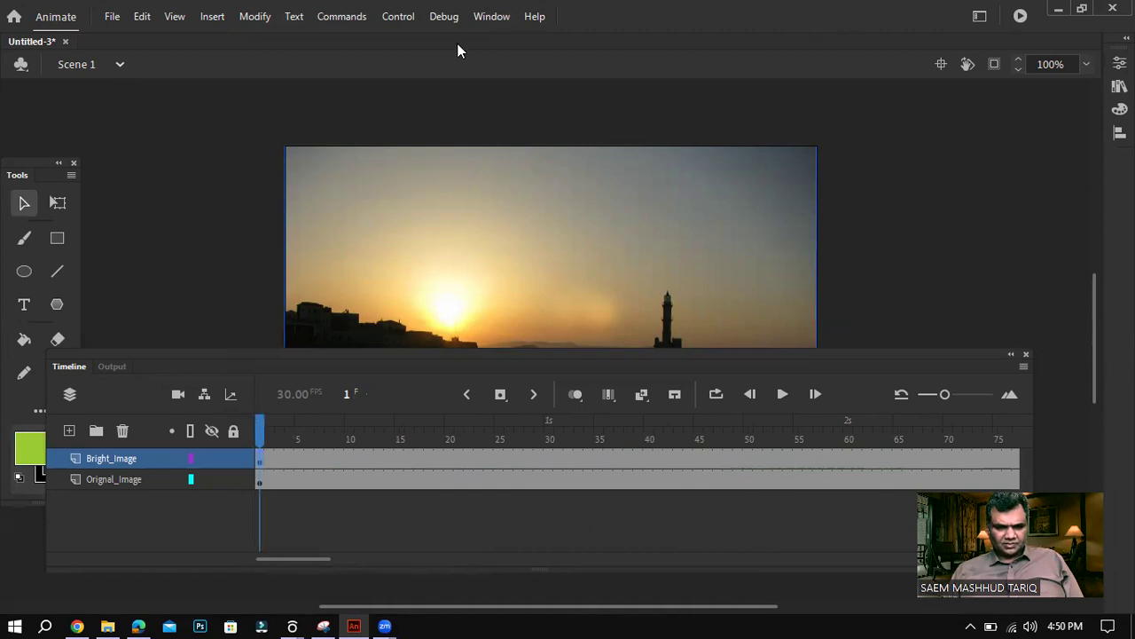
{"action": "left_click", "coordinate": [491, 17]}
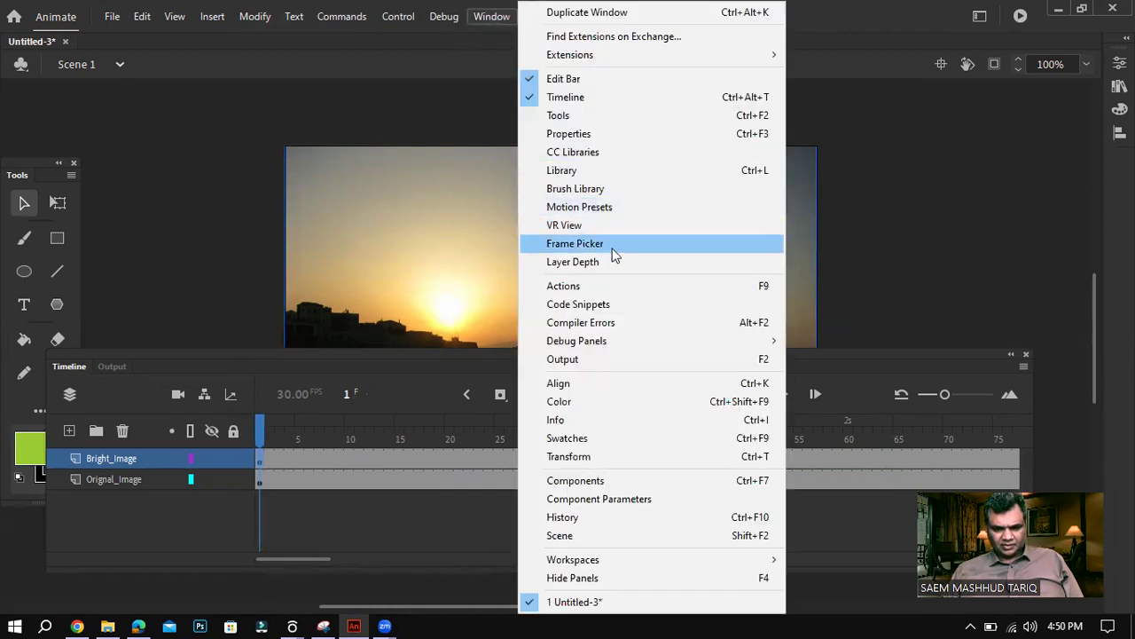
{"action": "left_click", "coordinate": [591, 137]}
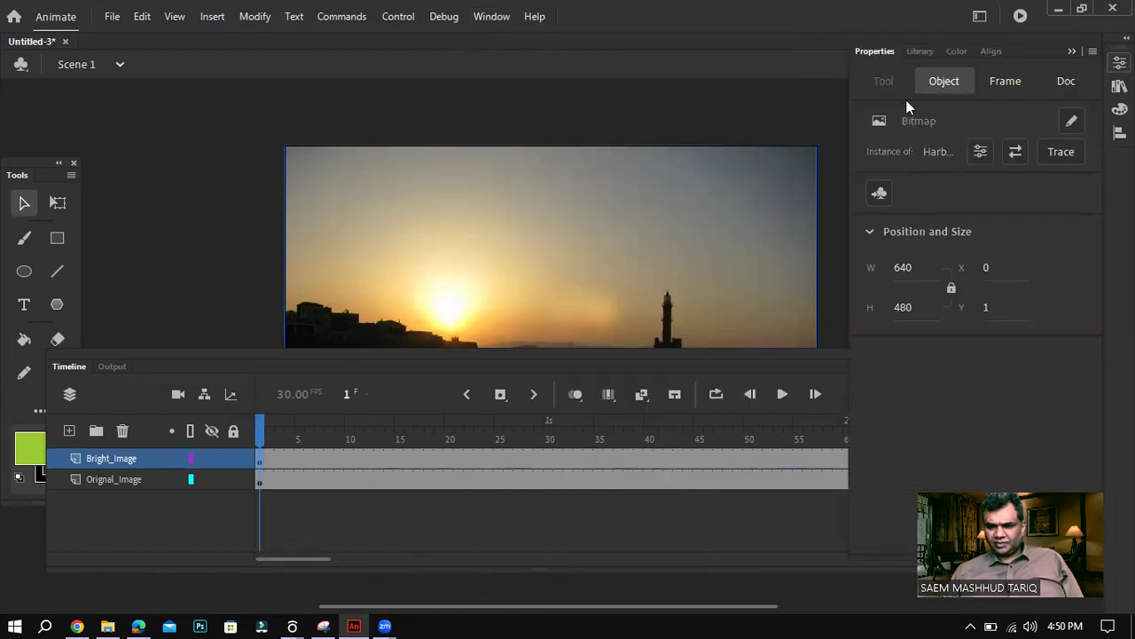
{"action": "left_click", "coordinate": [1007, 82]}
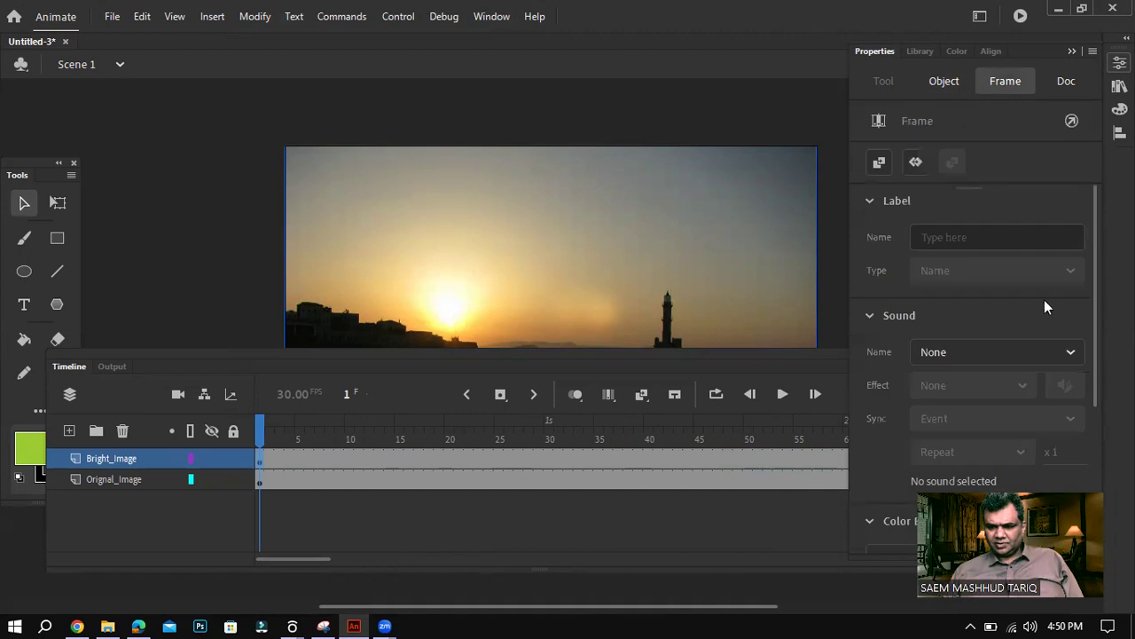
{"action": "left_click_drag", "start_coordinate": [1095, 279], "coordinate": [1084, 394]}
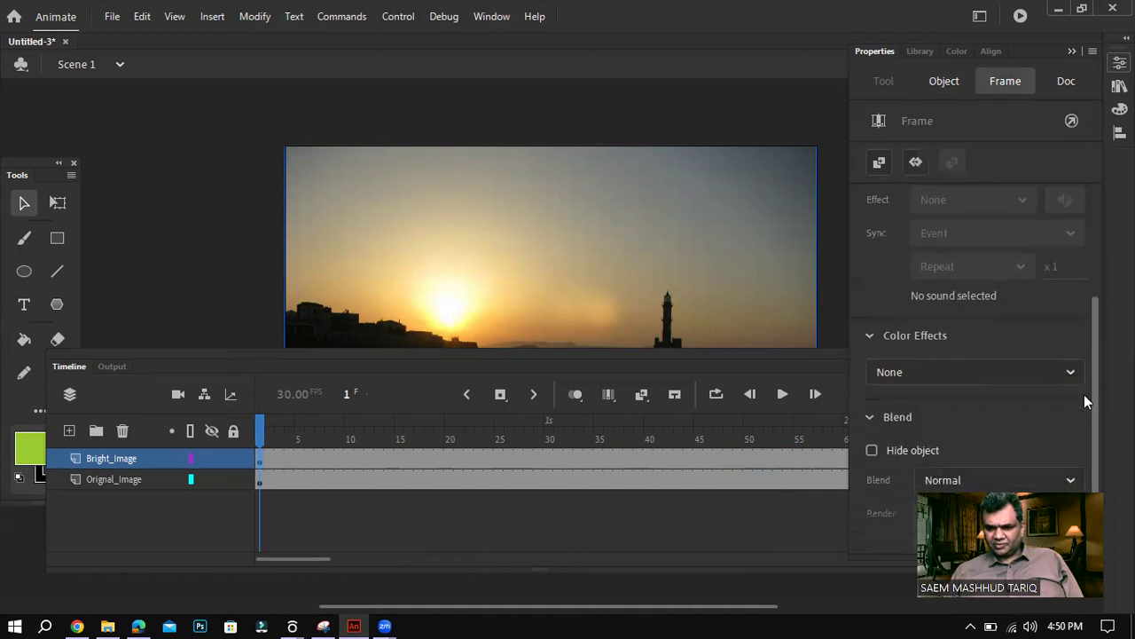
{"action": "left_click", "coordinate": [928, 365]}
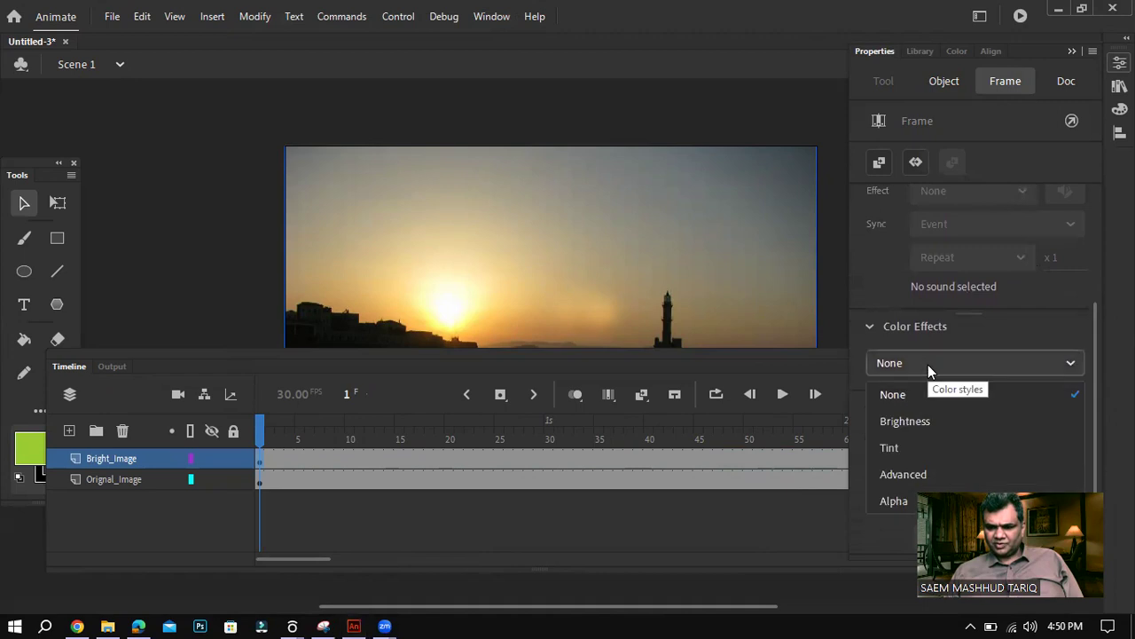
{"action": "left_click", "coordinate": [924, 422]}
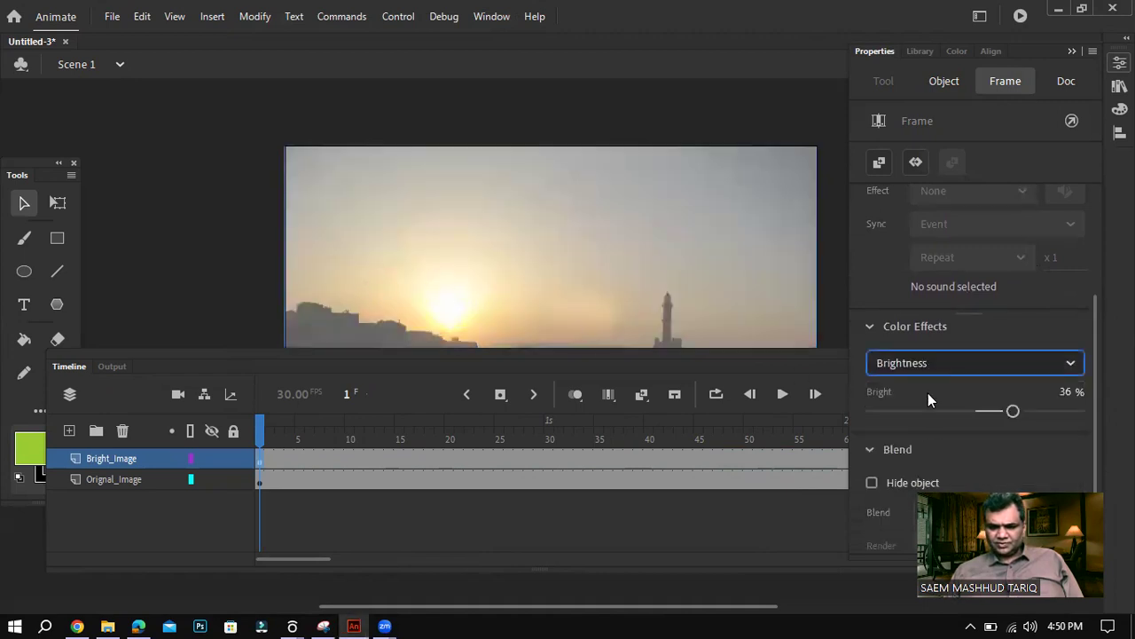
{"action": "mouse_move", "coordinate": [1013, 411]}
{"action": "left_mouse_down"}
{"action": "mouse_move", "coordinate": [1002, 409]}
{"action": "mouse_move", "coordinate": [1021, 411]}
{"action": "left_mouse_up"}
Compare the lightened image with the exam paper's example and set the Bright_Image frame's brightness to 53%.
{"action": "left_click", "coordinate": [139, 626]}
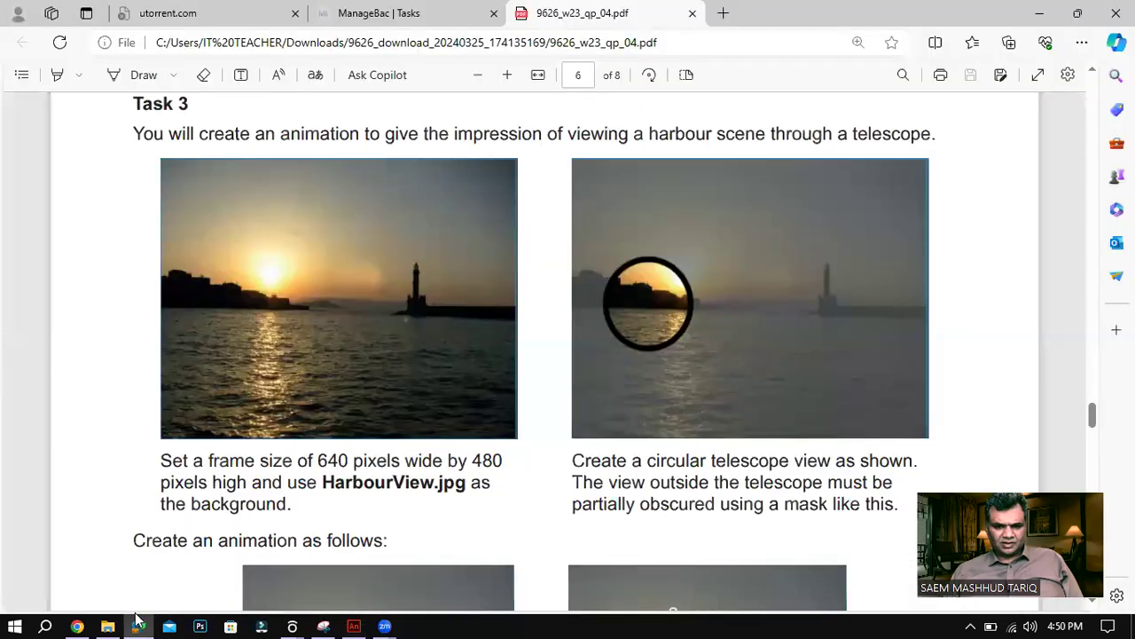
{"action": "left_click", "coordinate": [137, 624]}
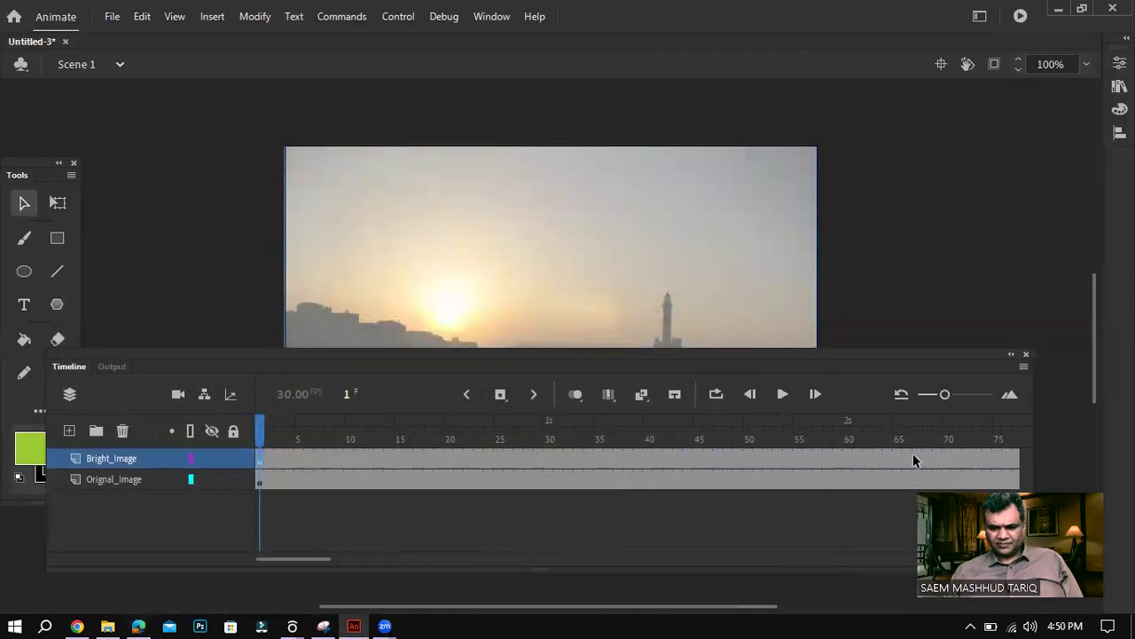
{"action": "left_click", "coordinate": [490, 16]}
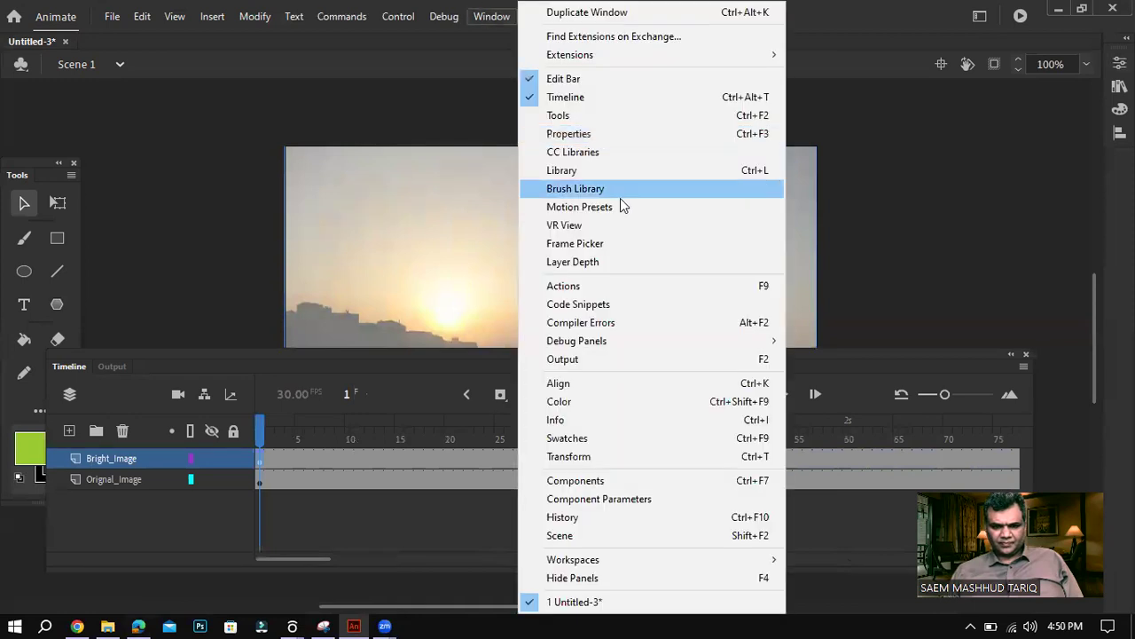
{"action": "left_click", "coordinate": [619, 137]}
{"action": "left_click_drag", "start_coordinate": [1005, 409], "coordinate": [1030, 411]}
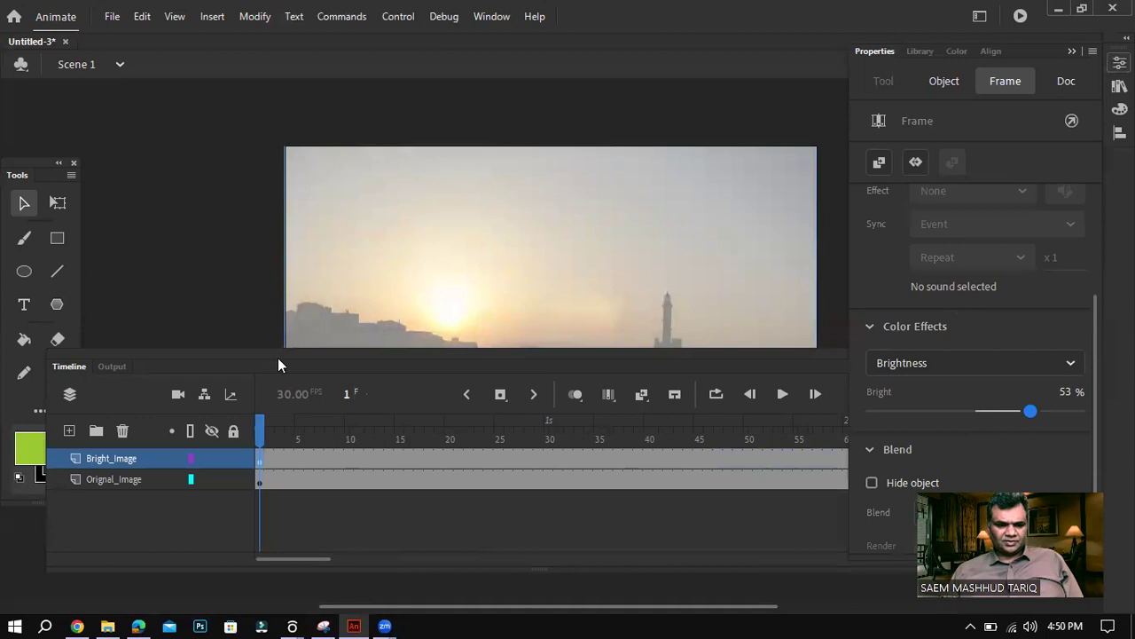
{"action": "left_click", "coordinate": [248, 276]}
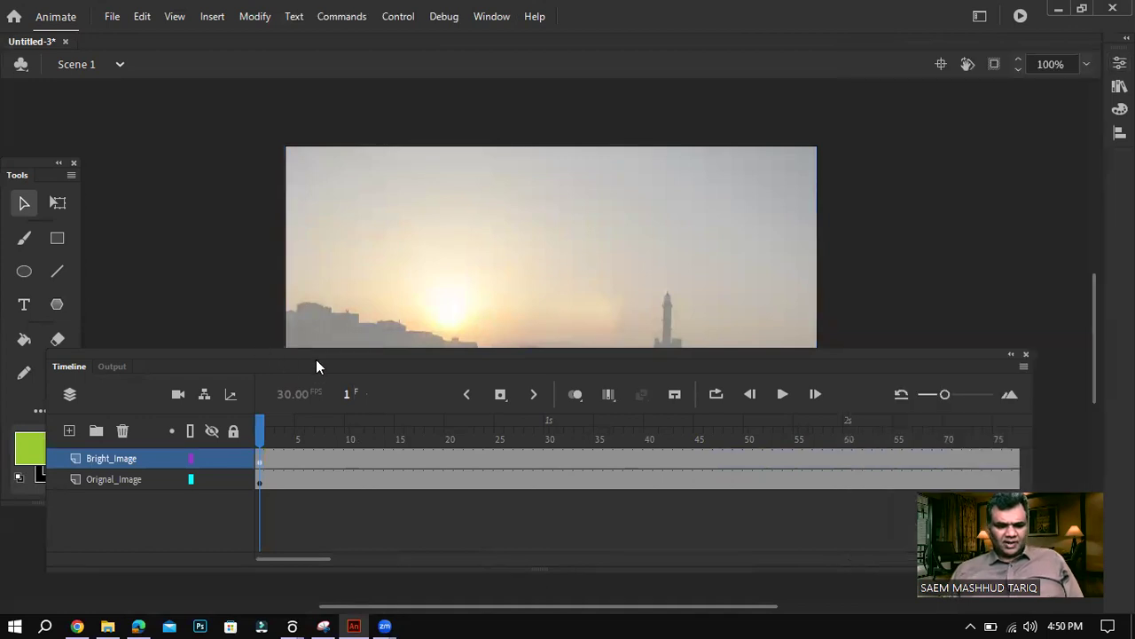
Move the Orignal_Image layer above the Bright_Image layer in the layer order.
{"action": "left_click_drag", "start_coordinate": [317, 361], "coordinate": [430, 386]}
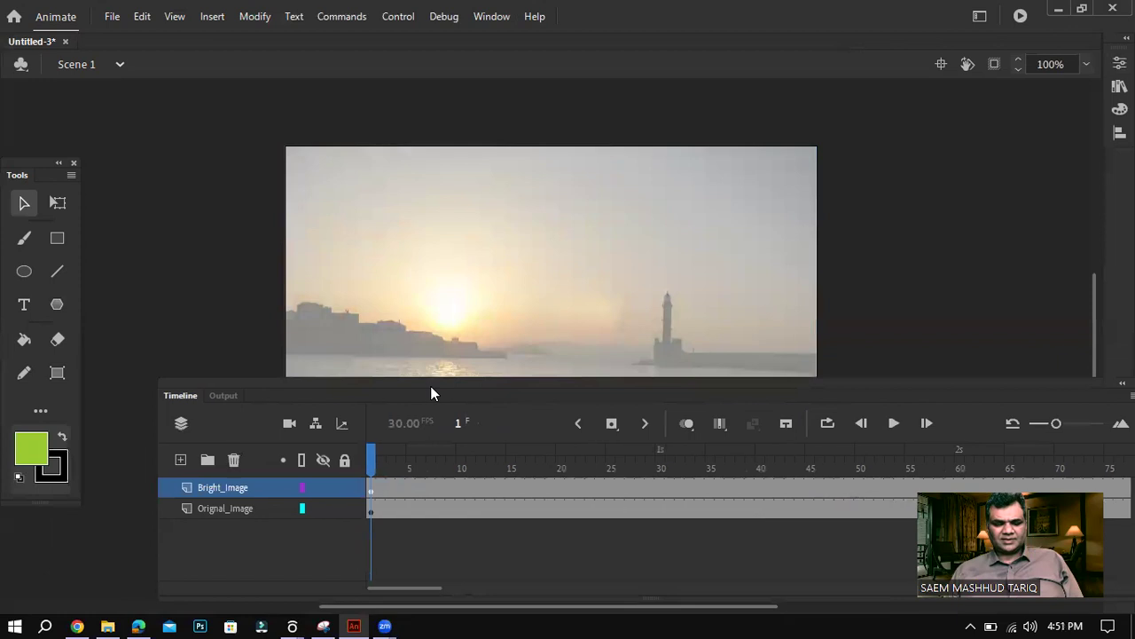
{"action": "left_click", "coordinate": [237, 509]}
{"action": "left_click_drag", "start_coordinate": [238, 510], "coordinate": [241, 488]}
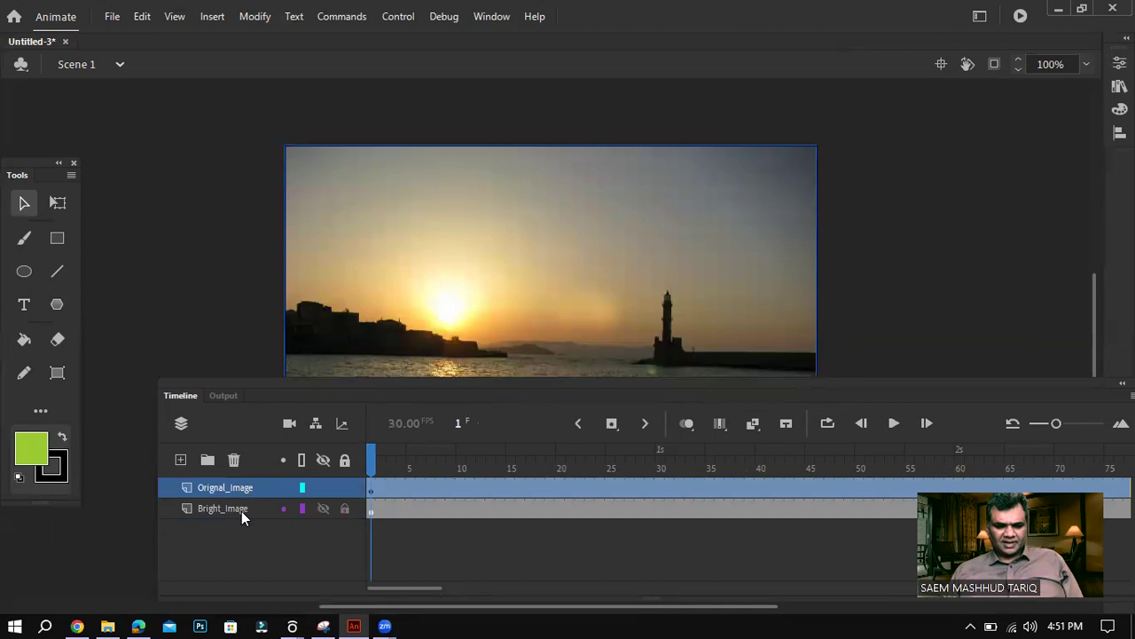
Add a new layer above Orignal_Image and draw a small green circle on the pasteboard beside the image's left edge.
{"action": "left_click", "coordinate": [181, 459]}
{"action": "left_click", "coordinate": [24, 271]}
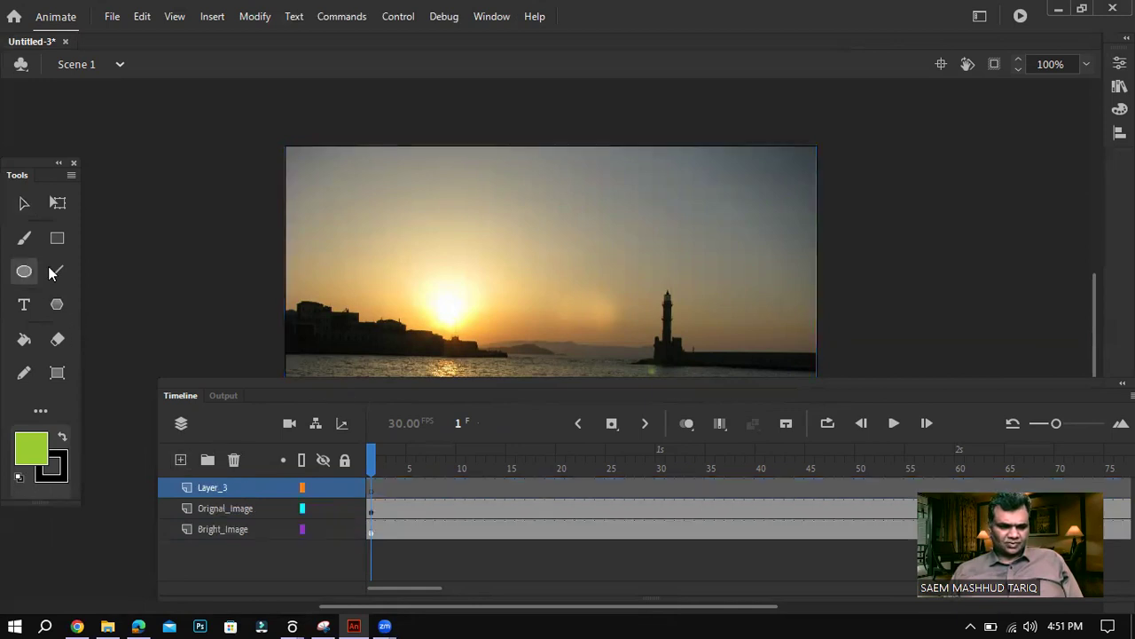
{"action": "left_click_drag", "start_coordinate": [154, 235], "coordinate": [233, 303]}
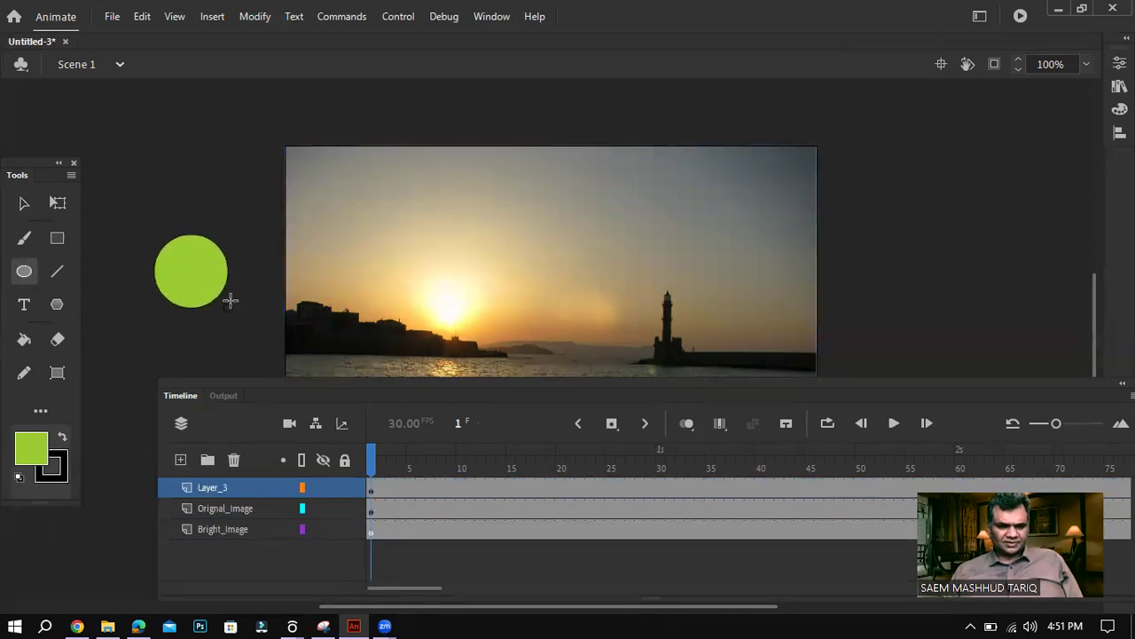
Check the telescope's starting point in the exam paper and move the green circle to the image's bottom-left corner.
{"action": "left_click", "coordinate": [23, 203]}
{"action": "left_click_drag", "start_coordinate": [301, 384], "coordinate": [573, 341]}
{"action": "mouse_move", "coordinate": [150, 237]}
{"action": "left_mouse_down"}
{"action": "mouse_move", "coordinate": [221, 317]}
{"action": "mouse_move", "coordinate": [222, 489]}
{"action": "mouse_move", "coordinate": [247, 564]}
{"action": "left_mouse_up"}
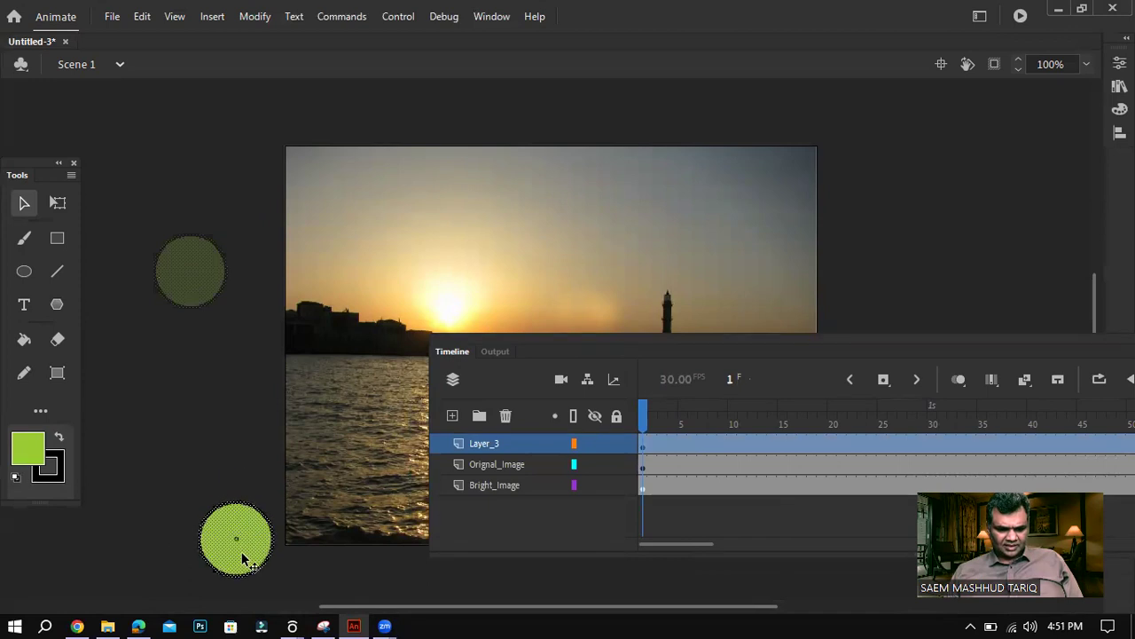
{"action": "left_click", "coordinate": [142, 625]}
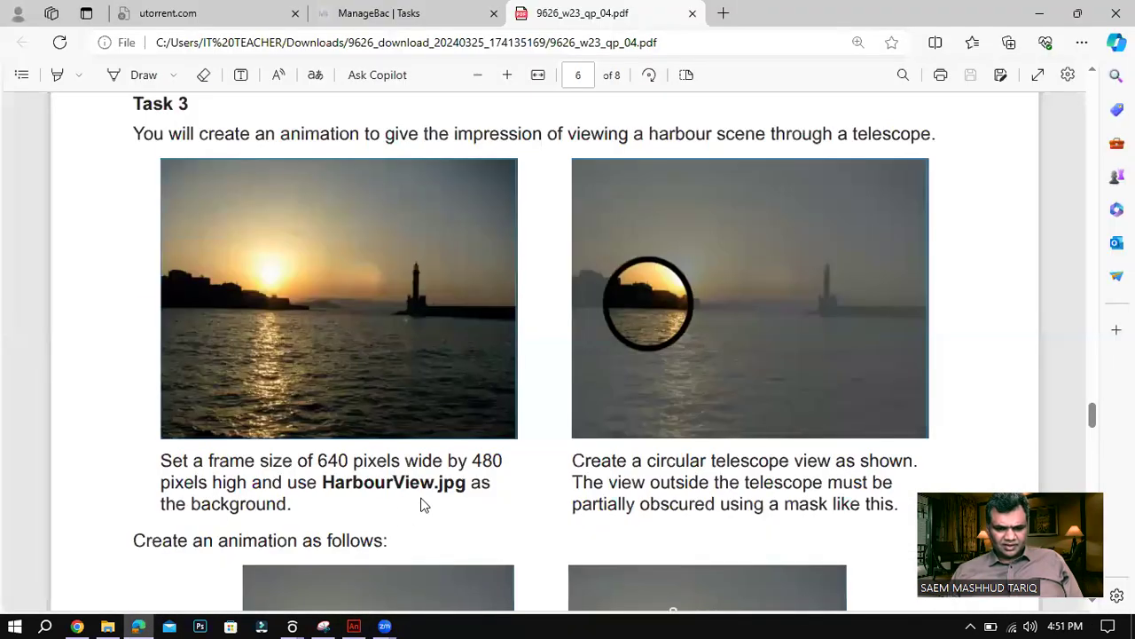
{"action": "scroll", "coordinate": [329, 482], "scroll_direction": "down", "scroll_amount": 4}
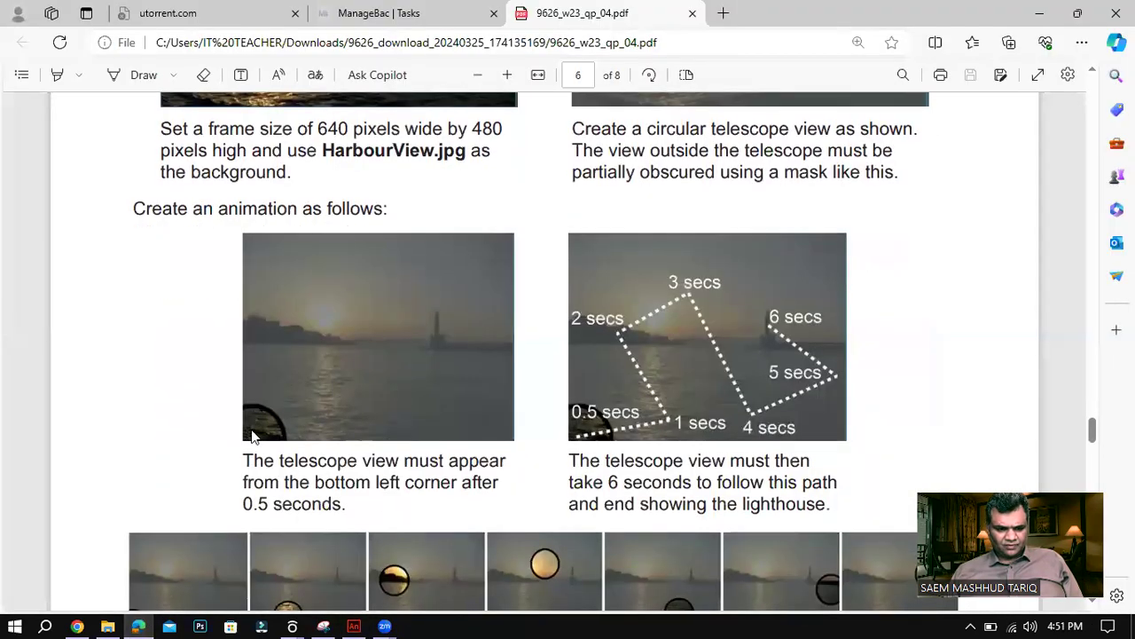
{"action": "left_click", "coordinate": [354, 627]}
{"action": "scroll", "coordinate": [256, 497], "scroll_direction": "down", "scroll_amount": 6}
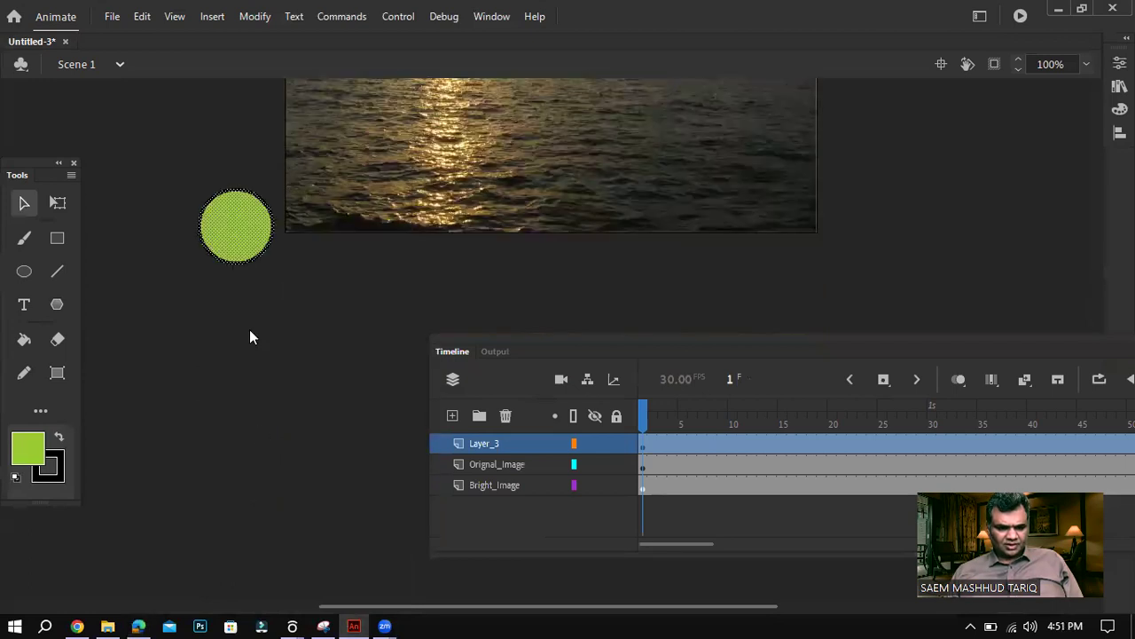
{"action": "left_click_drag", "start_coordinate": [251, 233], "coordinate": [273, 262]}
{"action": "left_click_drag", "start_coordinate": [738, 350], "coordinate": [327, 363]}
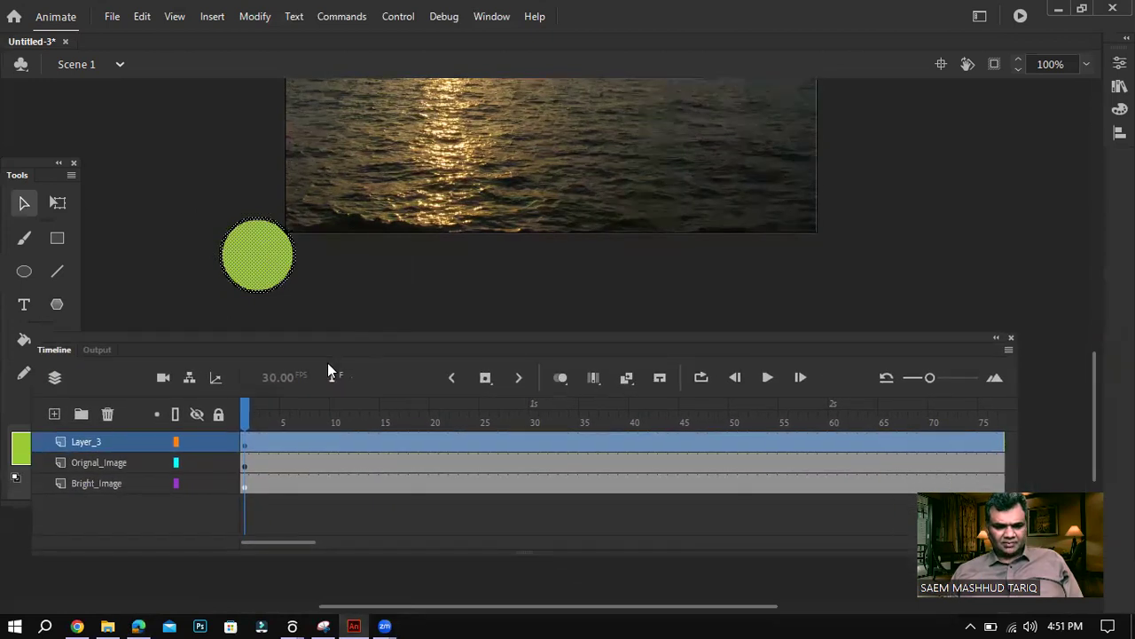
Insert a keyframe at frame 195 of Layer_3.
{"action": "left_click_drag", "start_coordinate": [282, 544], "coordinate": [455, 549]}
{"action": "left_click", "coordinate": [435, 443]}
{"action": "right_click", "coordinate": [435, 442]}
{"action": "left_click", "coordinate": [505, 250]}
Create a classic tween on Layer_3's span ending at frame 194 and on its keyframe at frame 195.
{"action": "left_click", "coordinate": [422, 444]}
{"action": "right_click", "coordinate": [422, 443]}
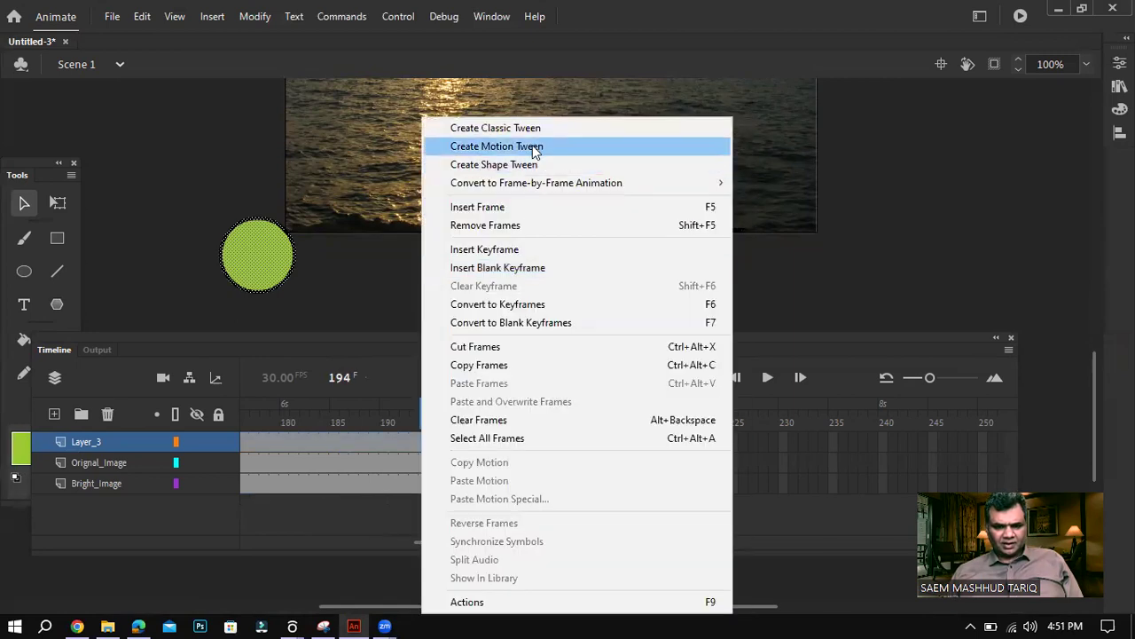
{"action": "left_click", "coordinate": [532, 130]}
{"action": "left_click", "coordinate": [434, 442]}
{"action": "right_click", "coordinate": [434, 442]}
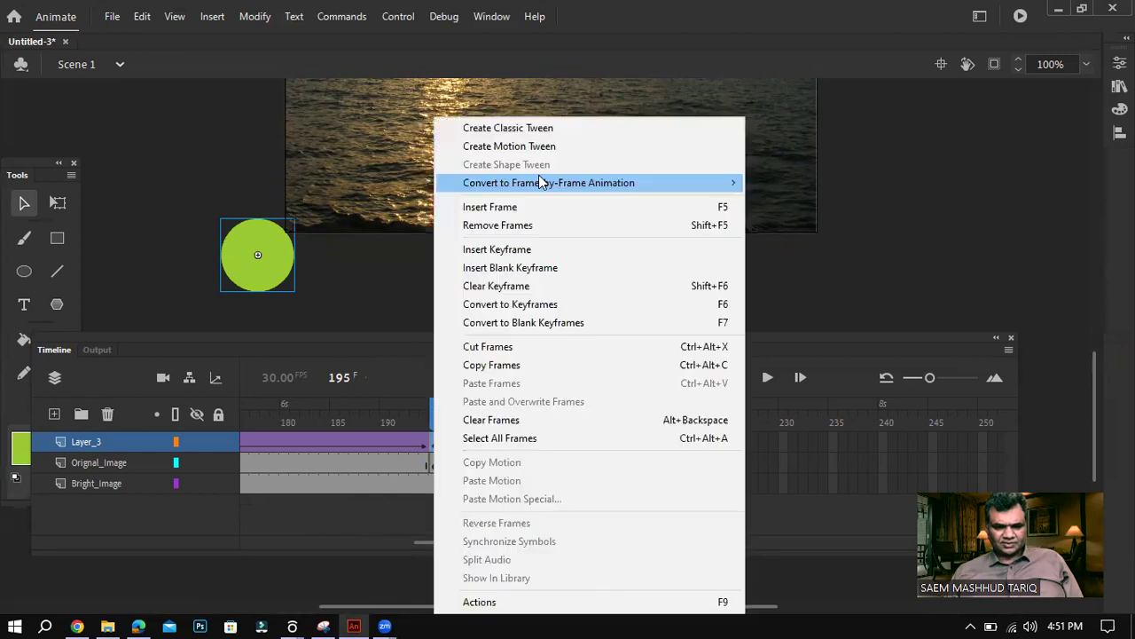
{"action": "left_click", "coordinate": [543, 130]}
Review the telescope's timing and path in the exam paper and inspect the opening frames of Layer_3 up to frame 15.
{"action": "left_click_drag", "start_coordinate": [469, 543], "coordinate": [248, 545]}
{"action": "left_click", "coordinate": [246, 443]}
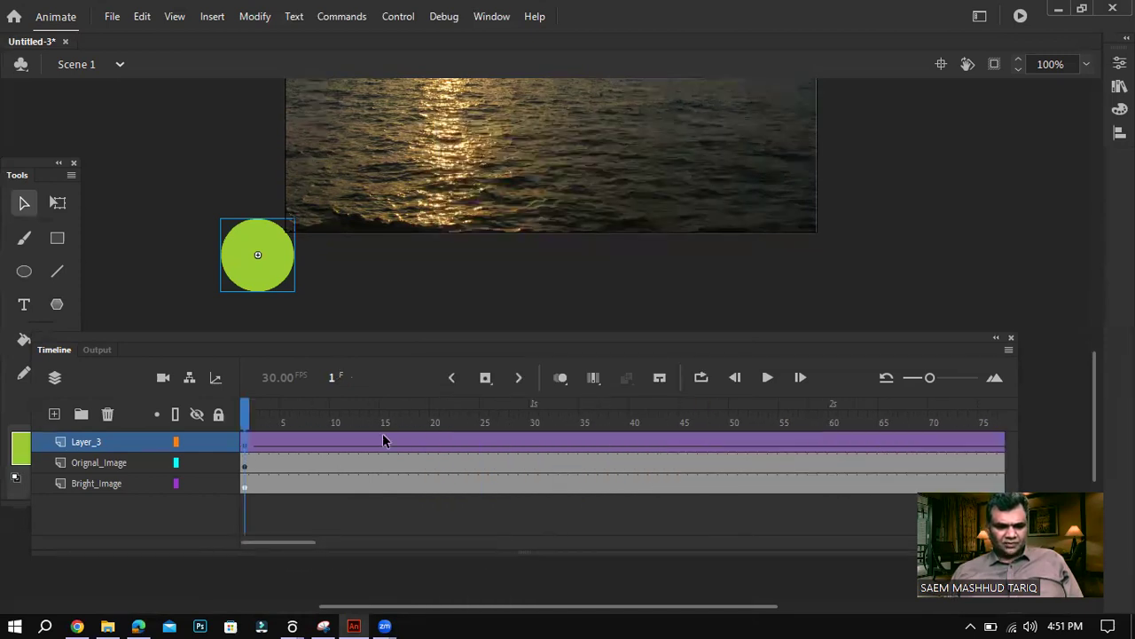
{"action": "left_click_drag", "start_coordinate": [1101, 371], "coordinate": [1082, 354]}
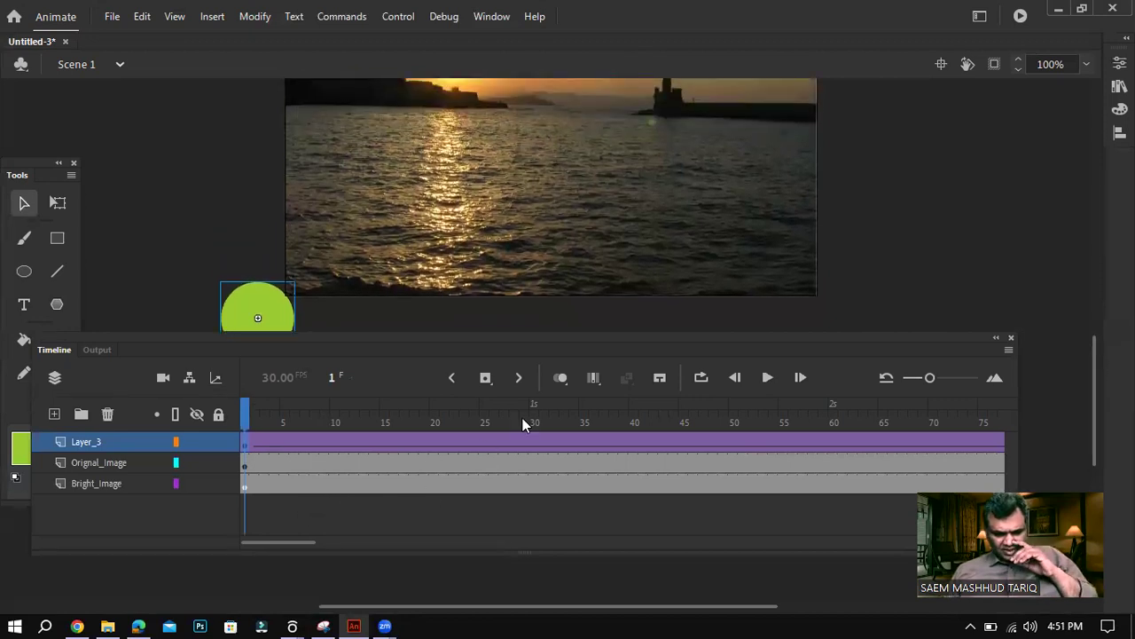
{"action": "left_click", "coordinate": [142, 622]}
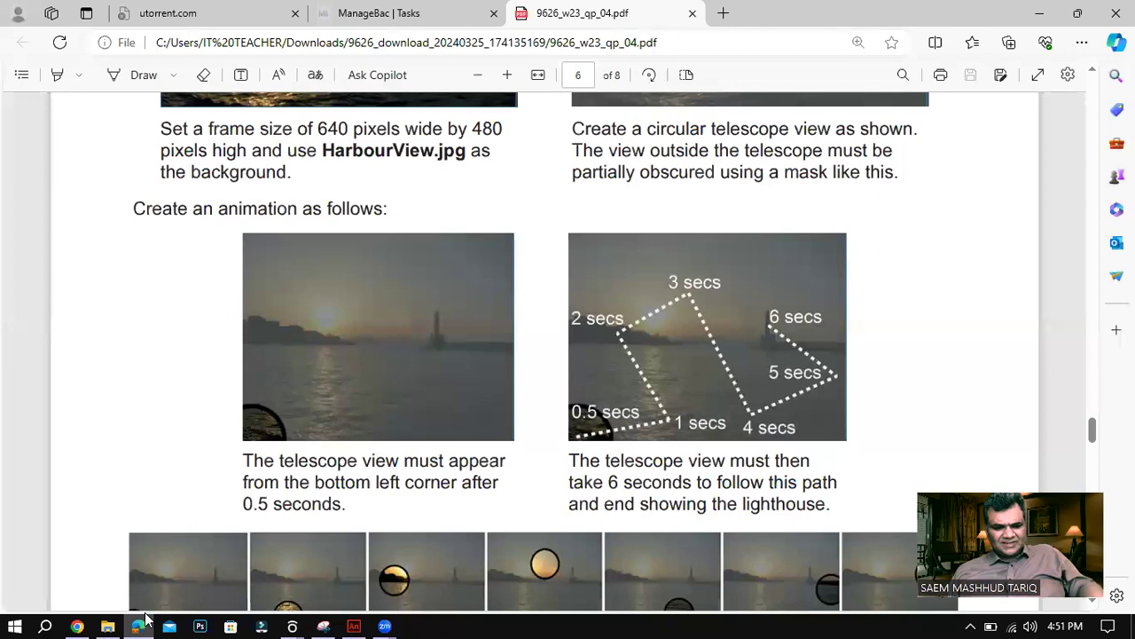
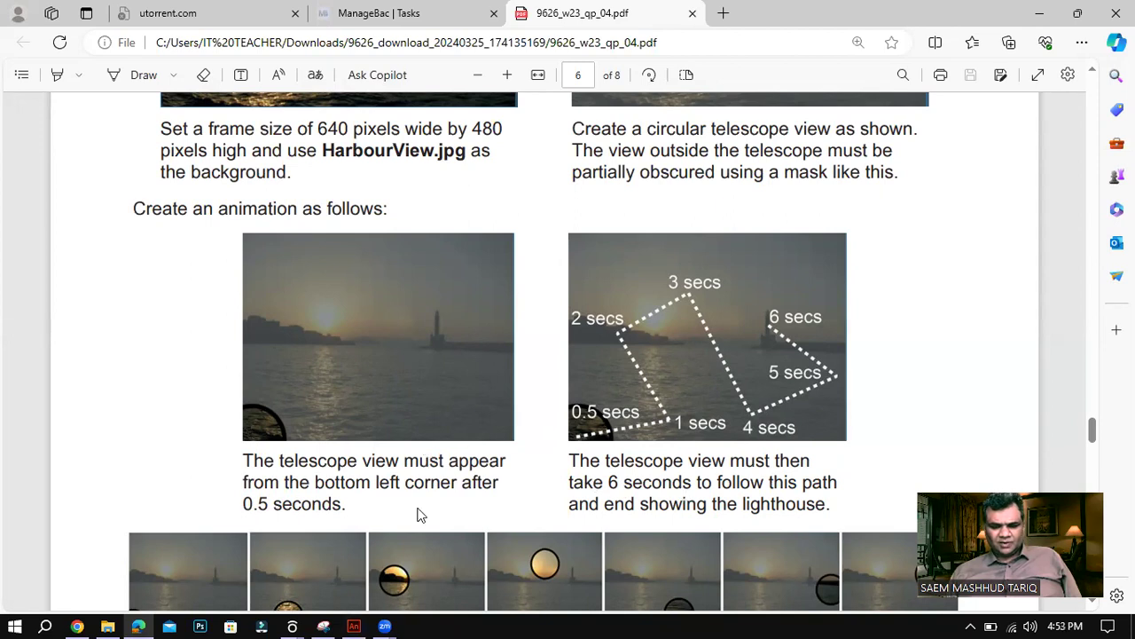
{"action": "left_click", "coordinate": [352, 626]}
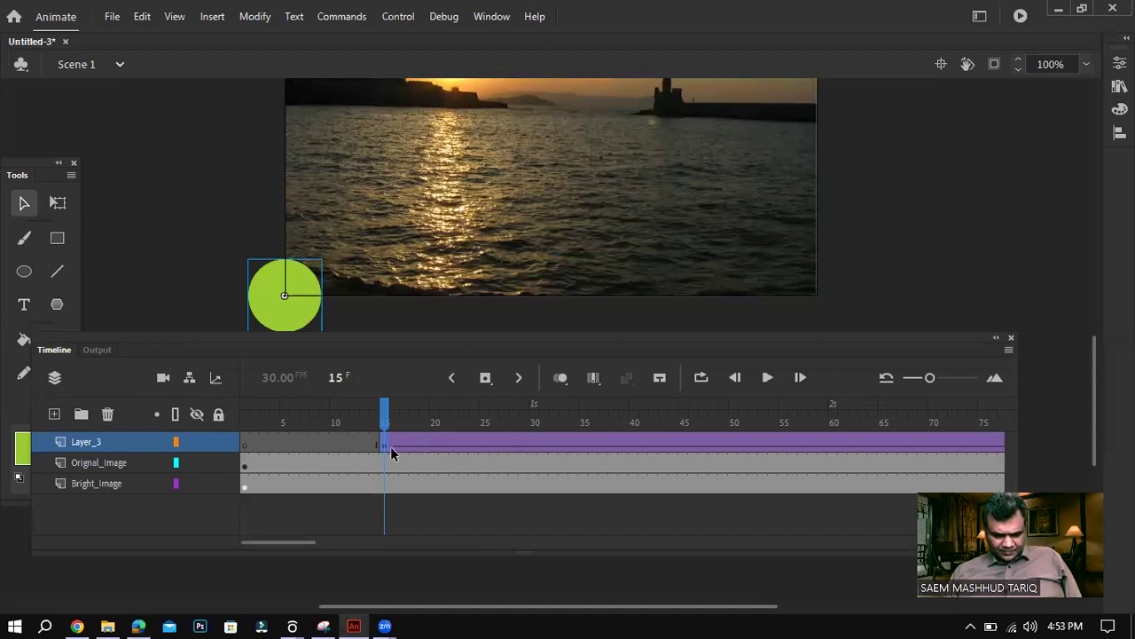
{"action": "left_click", "coordinate": [343, 443]}
{"action": "left_click", "coordinate": [384, 442]}
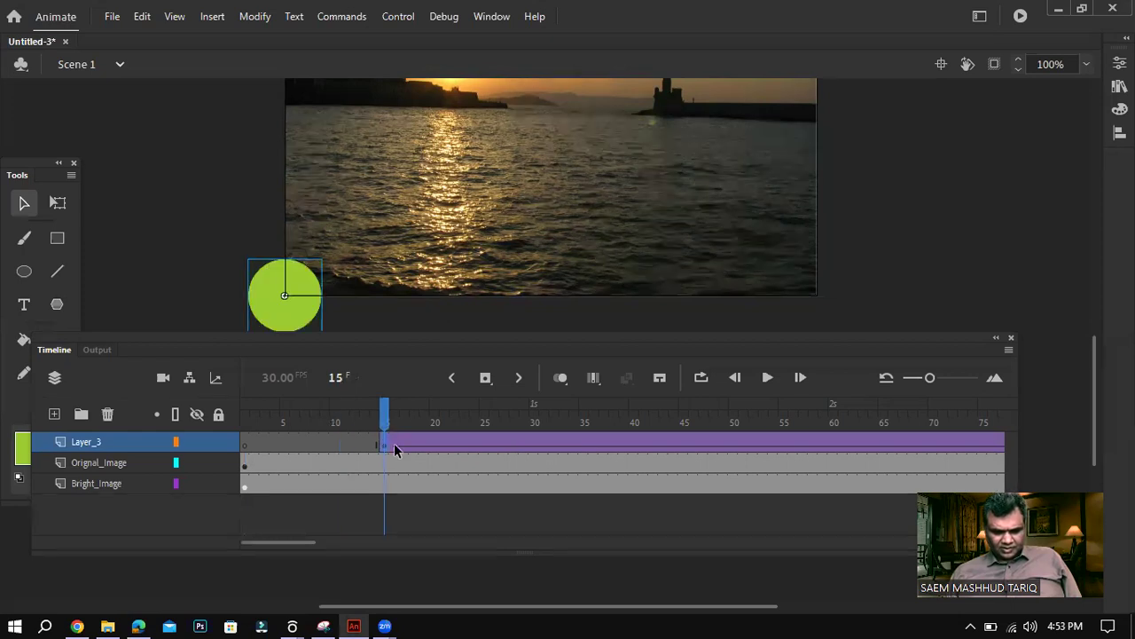
Insert a keyframe at frame 45 of Layer_3 and move the circle onto the sun's reflection near the image's bottom, matching the path's 1-second point.
{"action": "left_click", "coordinate": [684, 445]}
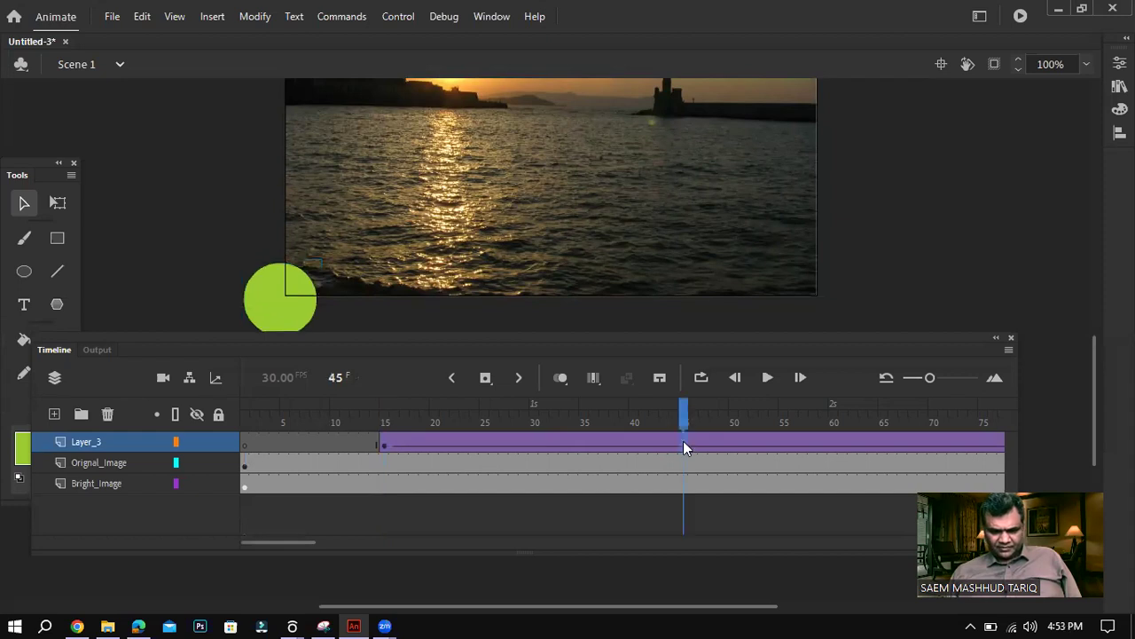
{"action": "right_click", "coordinate": [684, 446]}
{"action": "left_click", "coordinate": [748, 253]}
{"action": "left_click", "coordinate": [137, 625]}
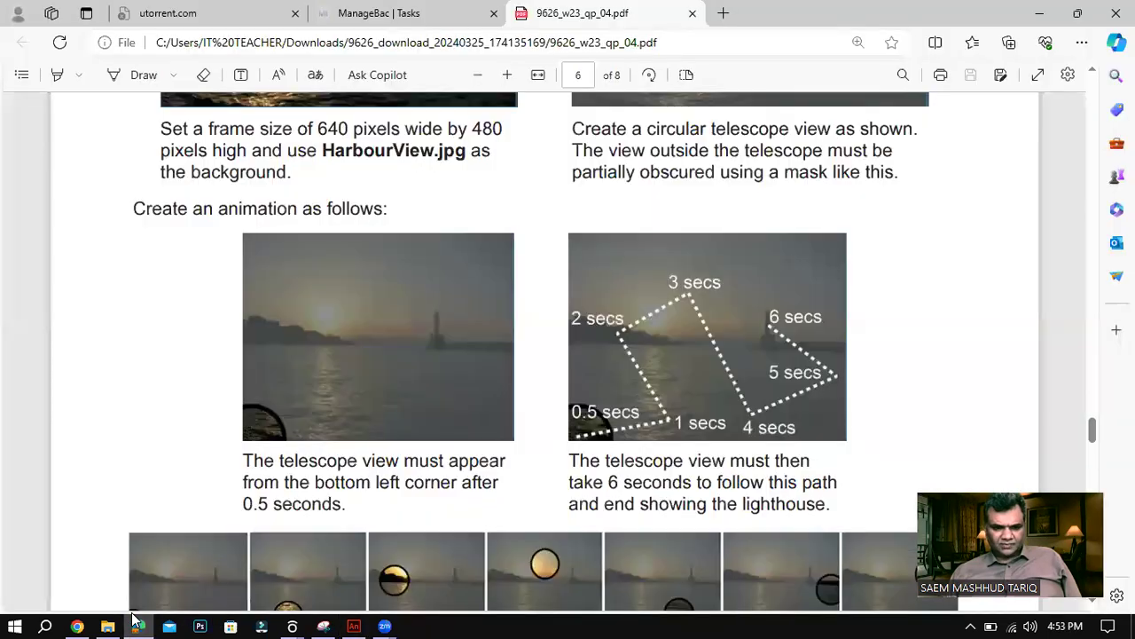
{"action": "left_click", "coordinate": [135, 619]}
{"action": "left_click_drag", "start_coordinate": [294, 326], "coordinate": [448, 273]}
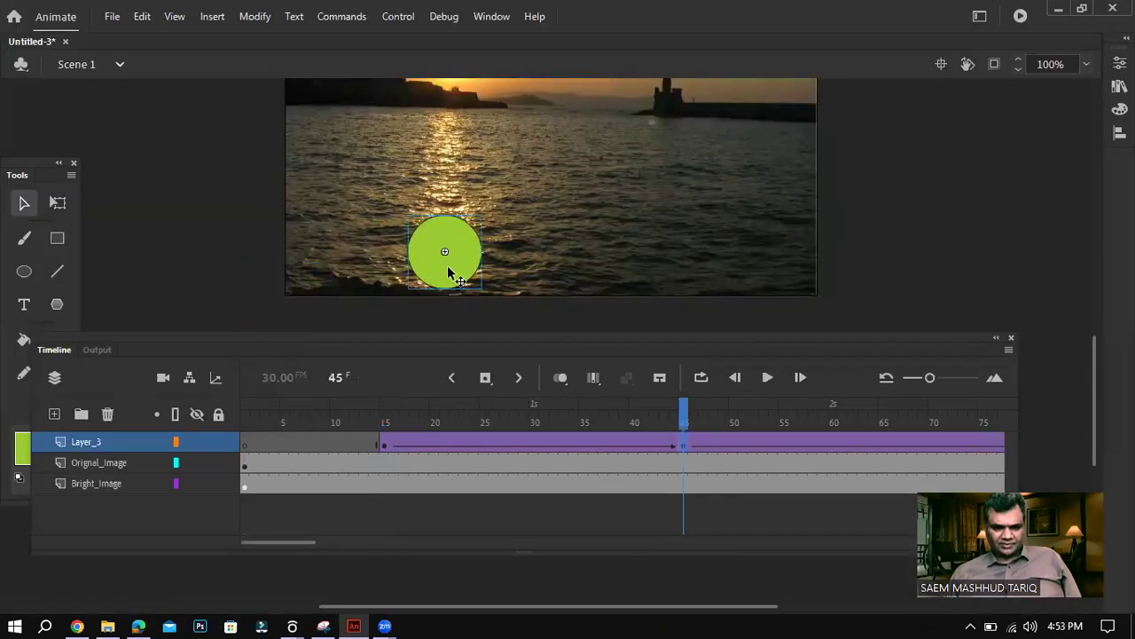
{"action": "left_click", "coordinate": [137, 624]}
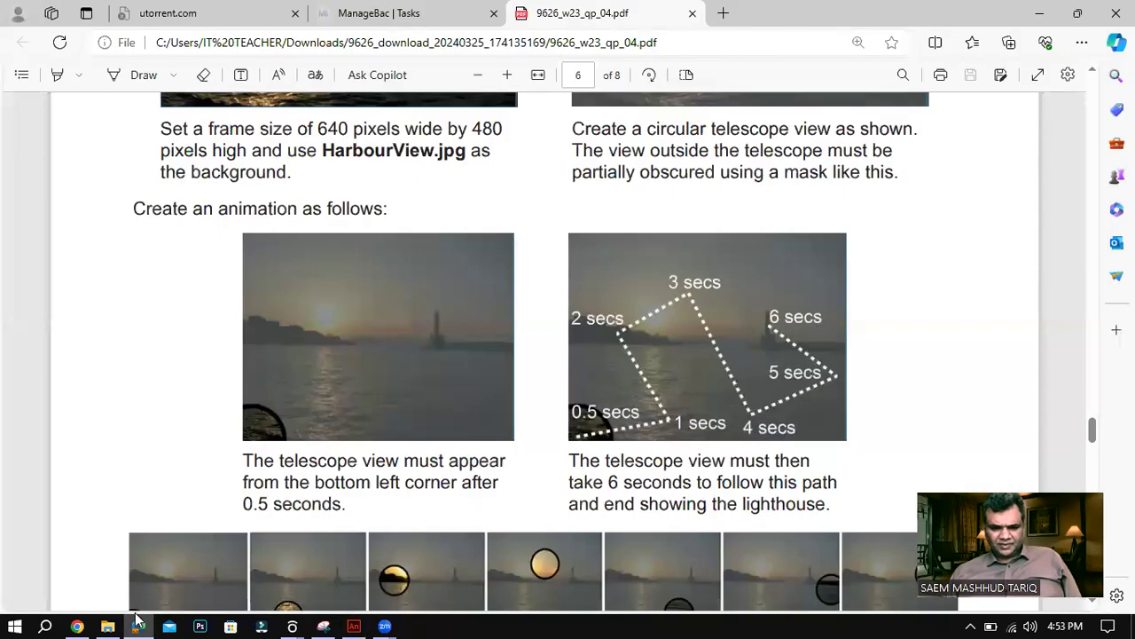
{"action": "left_click", "coordinate": [137, 619]}
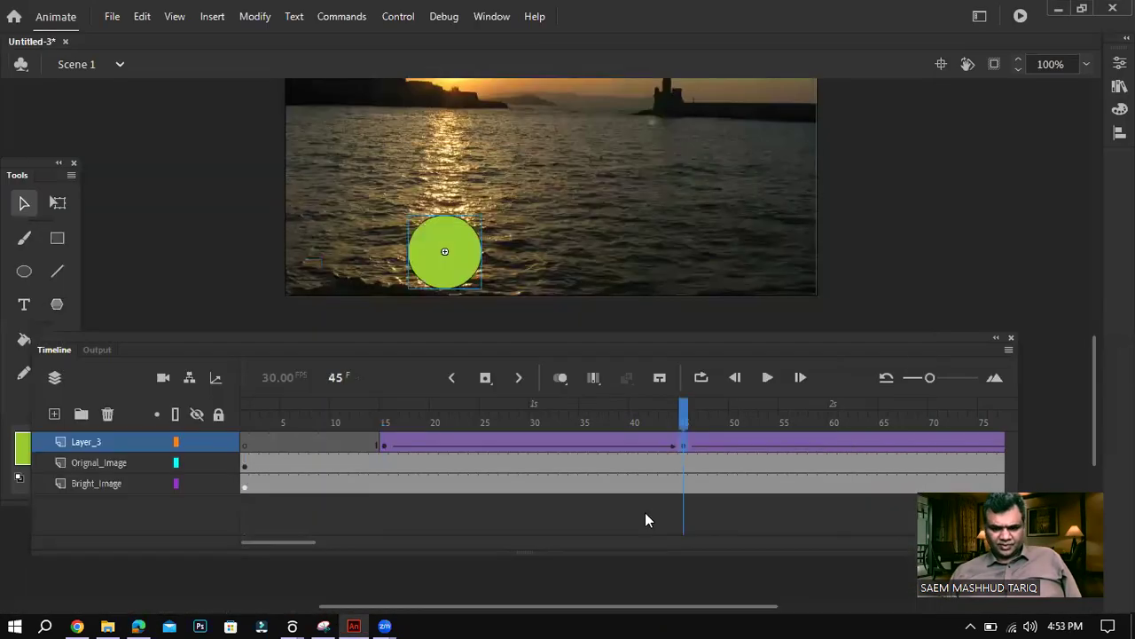
Insert a keyframe at frame 75 of Layer_3.
{"action": "left_click_drag", "start_coordinate": [307, 542], "coordinate": [333, 541]}
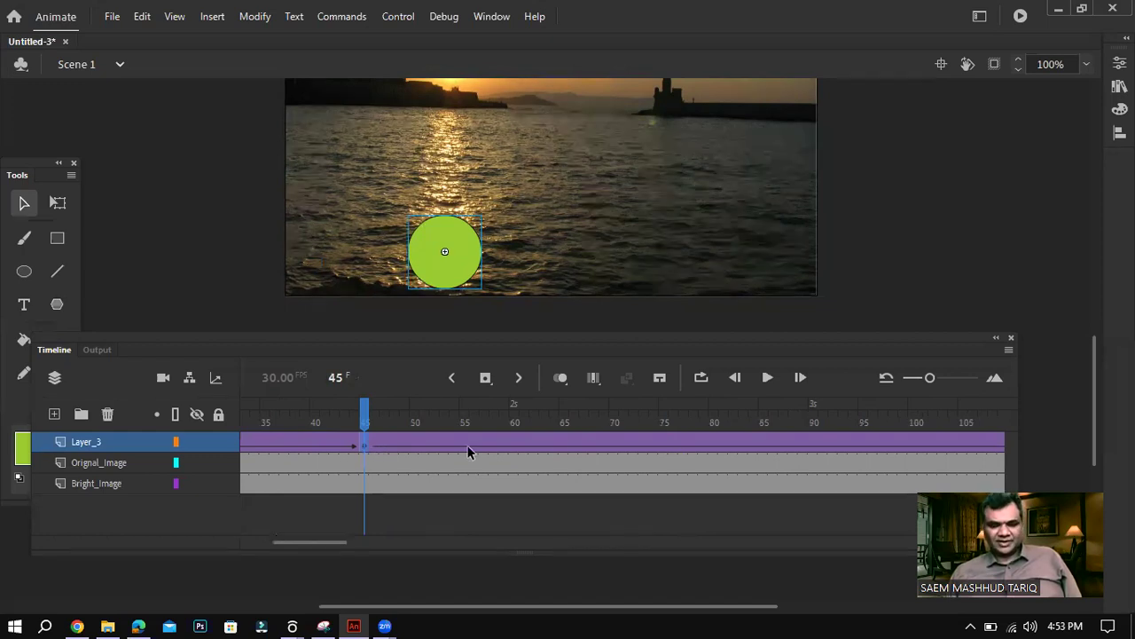
{"action": "left_click", "coordinate": [665, 441]}
{"action": "right_click", "coordinate": [666, 435]}
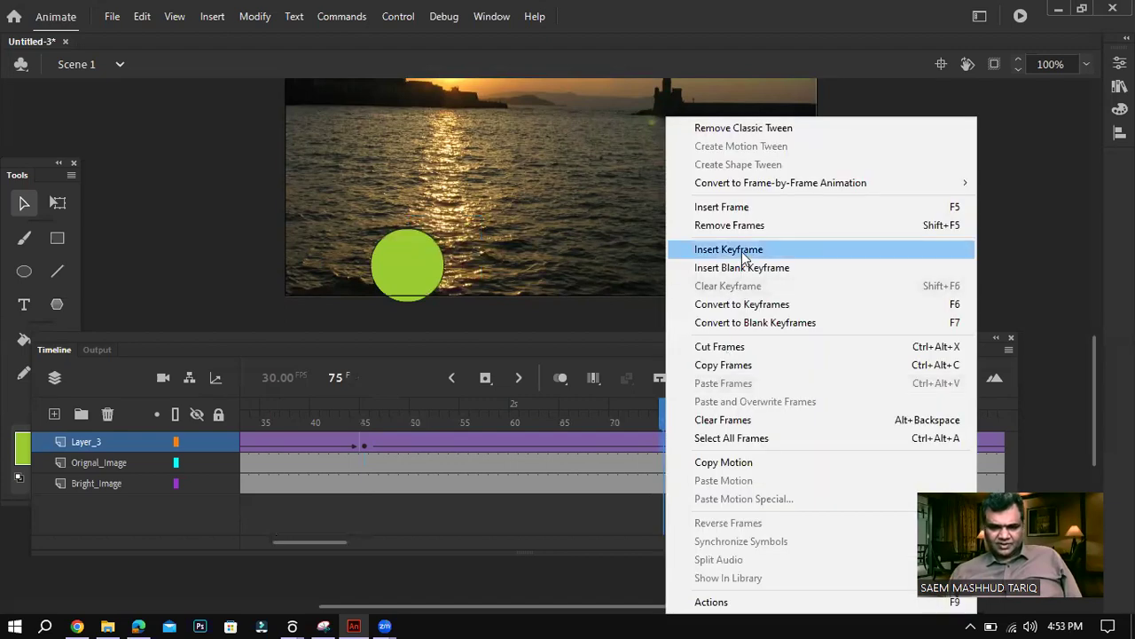
{"action": "left_click", "coordinate": [709, 248]}
Move the circle at frame 75 up over the dark shoreline buildings, matching the exam paper's 2-second point.
{"action": "left_click", "coordinate": [139, 624]}
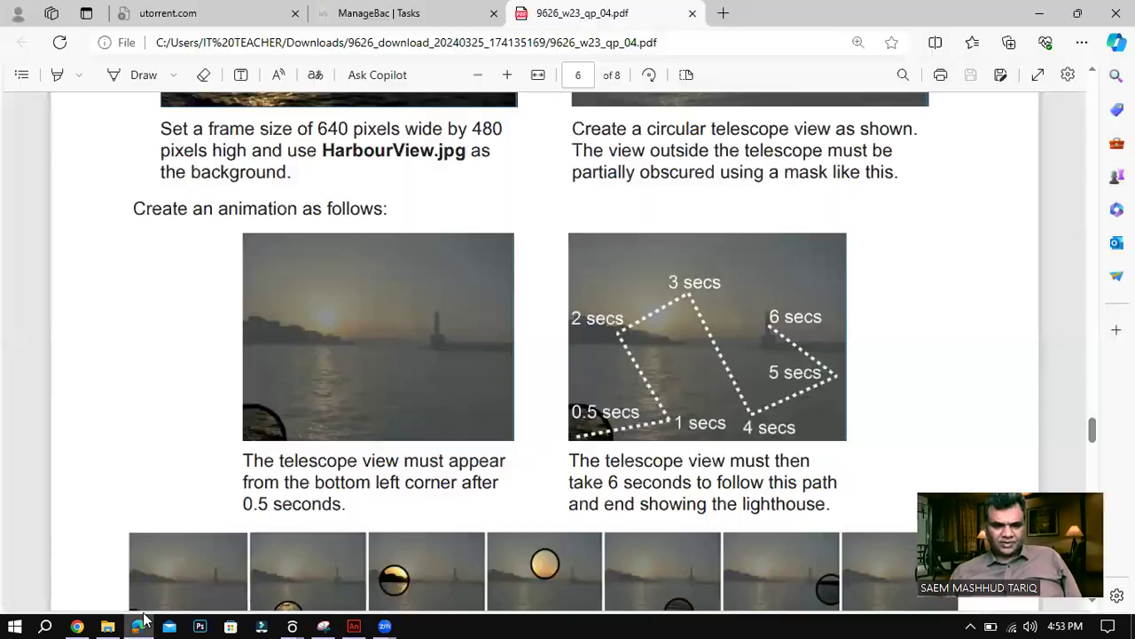
{"action": "left_click", "coordinate": [139, 624]}
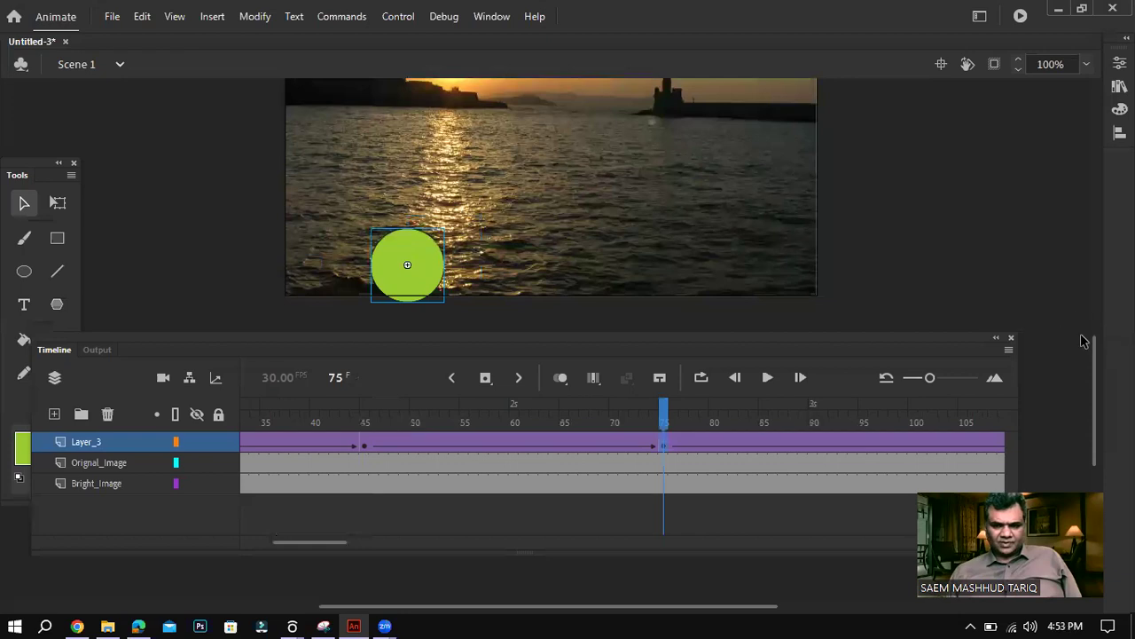
{"action": "scroll", "coordinate": [1099, 362], "scroll_direction": "up", "scroll_amount": 1}
{"action": "left_click_drag", "start_coordinate": [1098, 361], "coordinate": [1094, 343]}
{"action": "left_click_drag", "start_coordinate": [647, 348], "coordinate": [664, 433]}
{"action": "left_click_drag", "start_coordinate": [410, 351], "coordinate": [364, 178]}
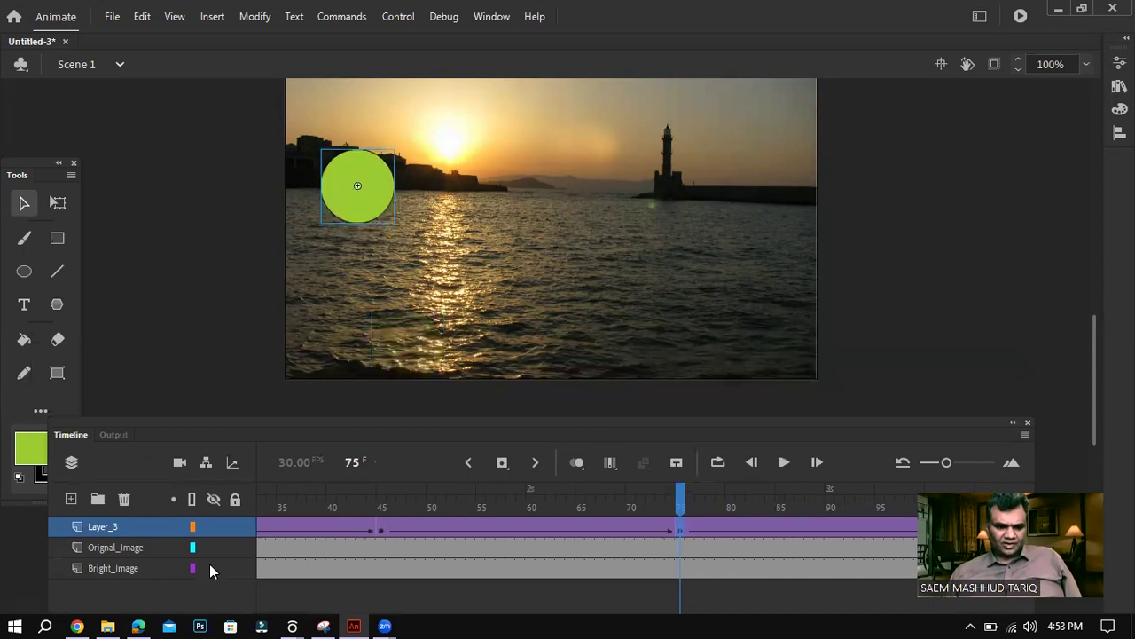
{"action": "left_click", "coordinate": [138, 625]}
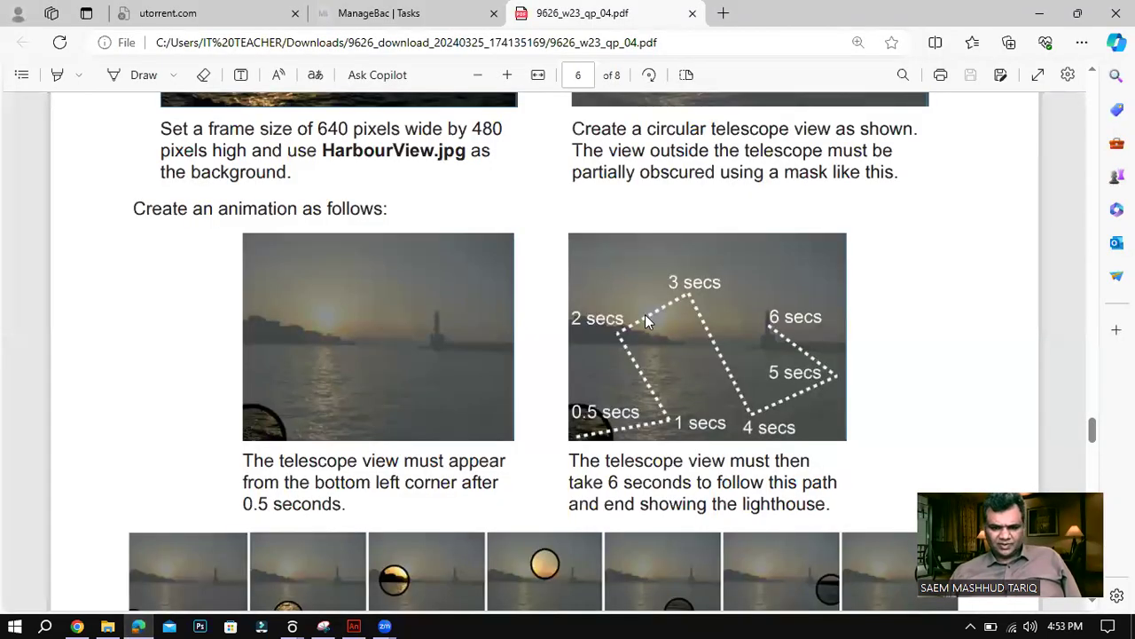
{"action": "key", "text": "alt+Tab"}
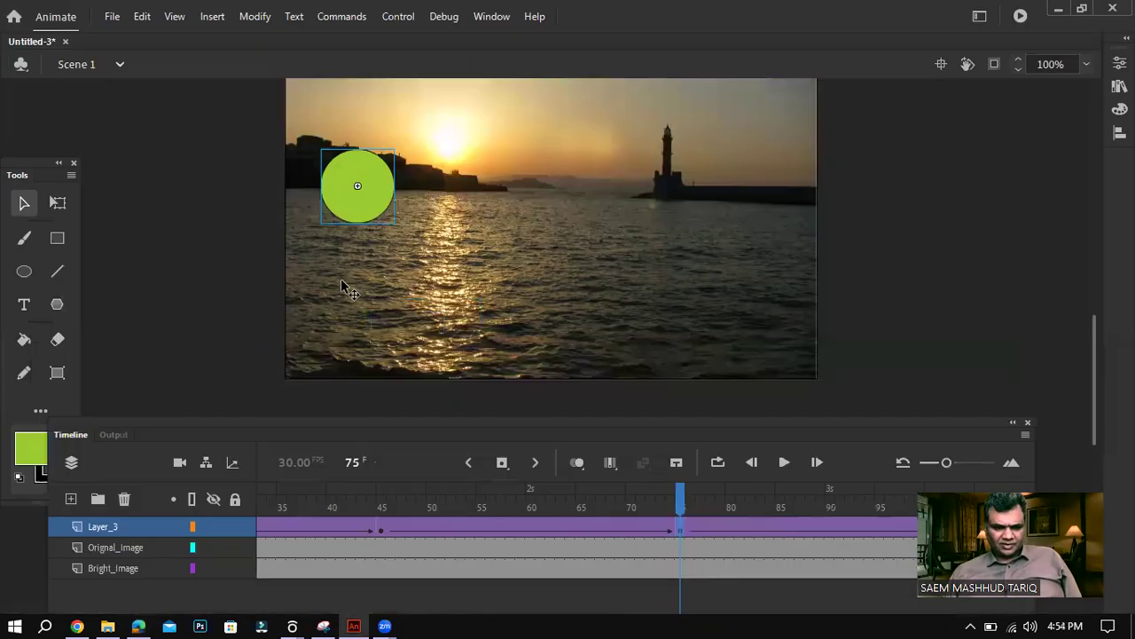
{"action": "left_click_drag", "start_coordinate": [370, 204], "coordinate": [364, 192]}
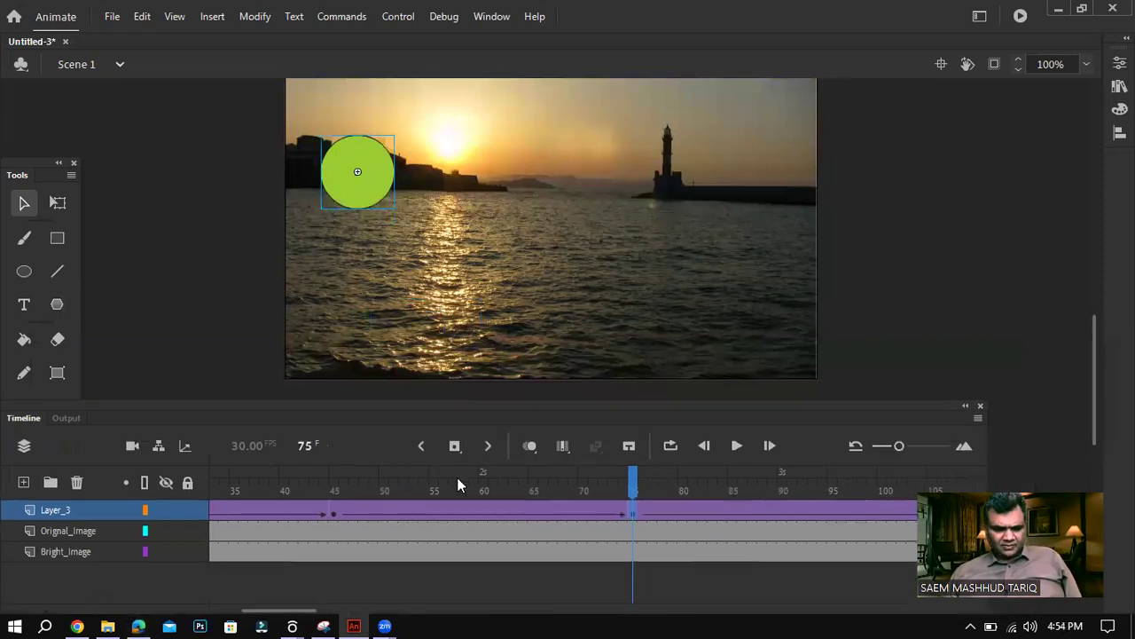
Check the path's next point in the exam paper and insert a keyframe at frame 105 of Layer_3.
{"action": "left_click", "coordinate": [147, 617]}
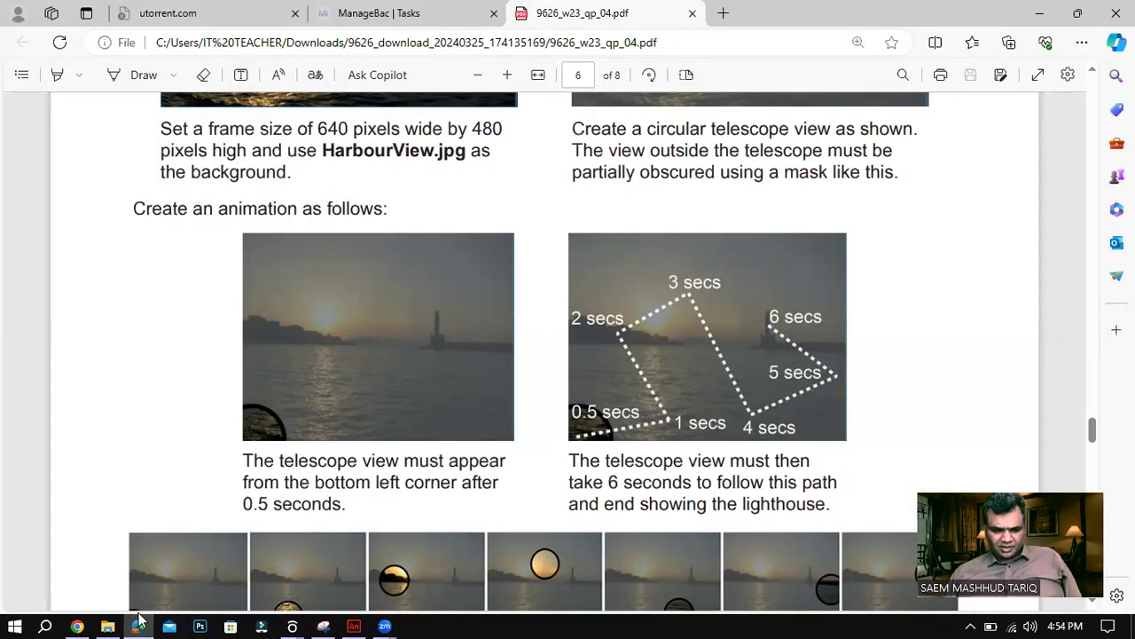
{"action": "left_click", "coordinate": [138, 621]}
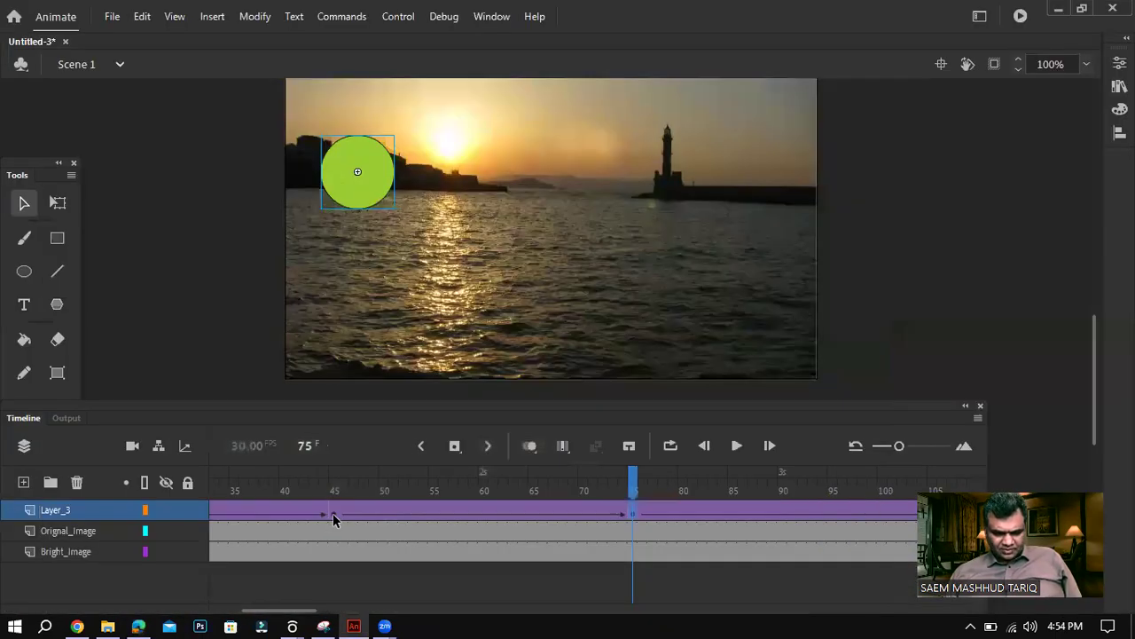
{"action": "left_click", "coordinate": [624, 513]}
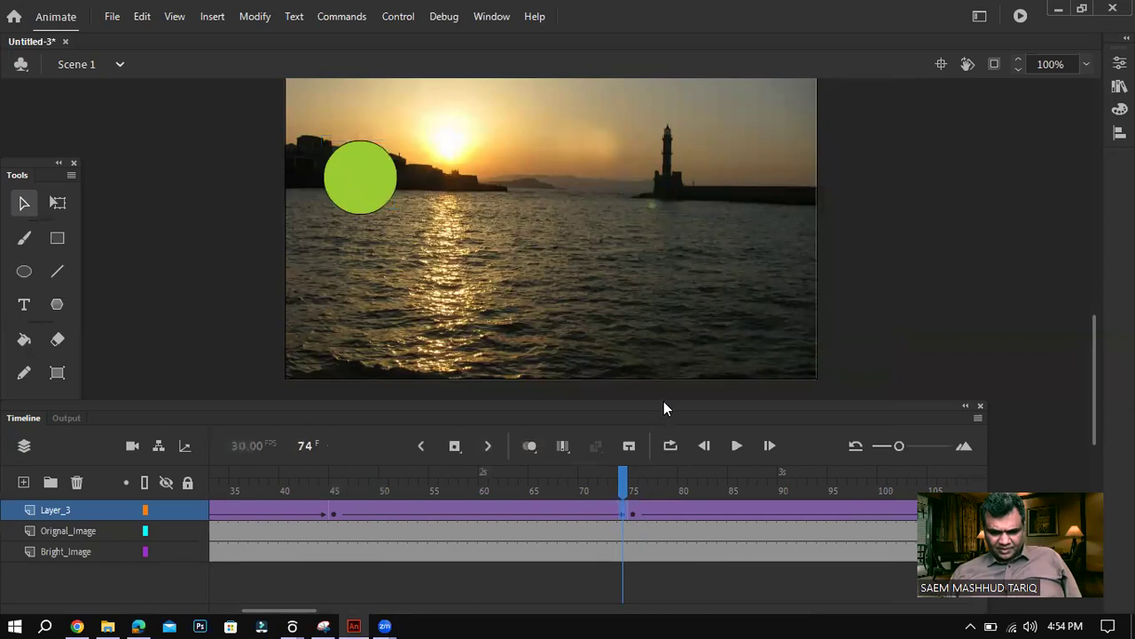
{"action": "left_click_drag", "start_coordinate": [665, 402], "coordinate": [588, 382]}
{"action": "left_click_drag", "start_coordinate": [228, 598], "coordinate": [247, 593]}
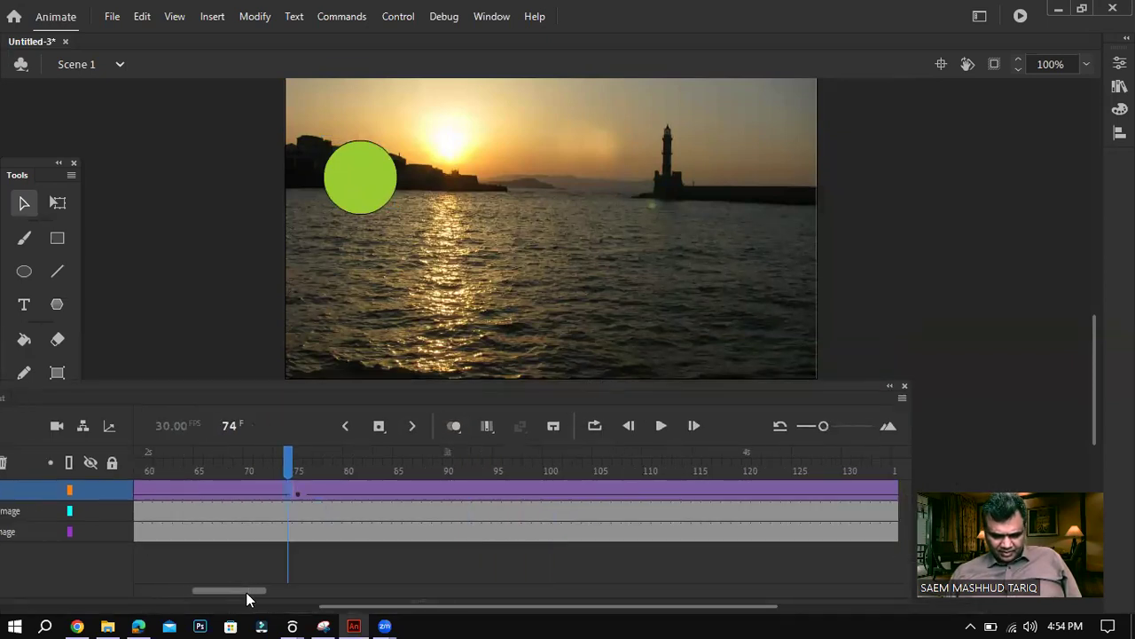
{"action": "left_click", "coordinate": [297, 494]}
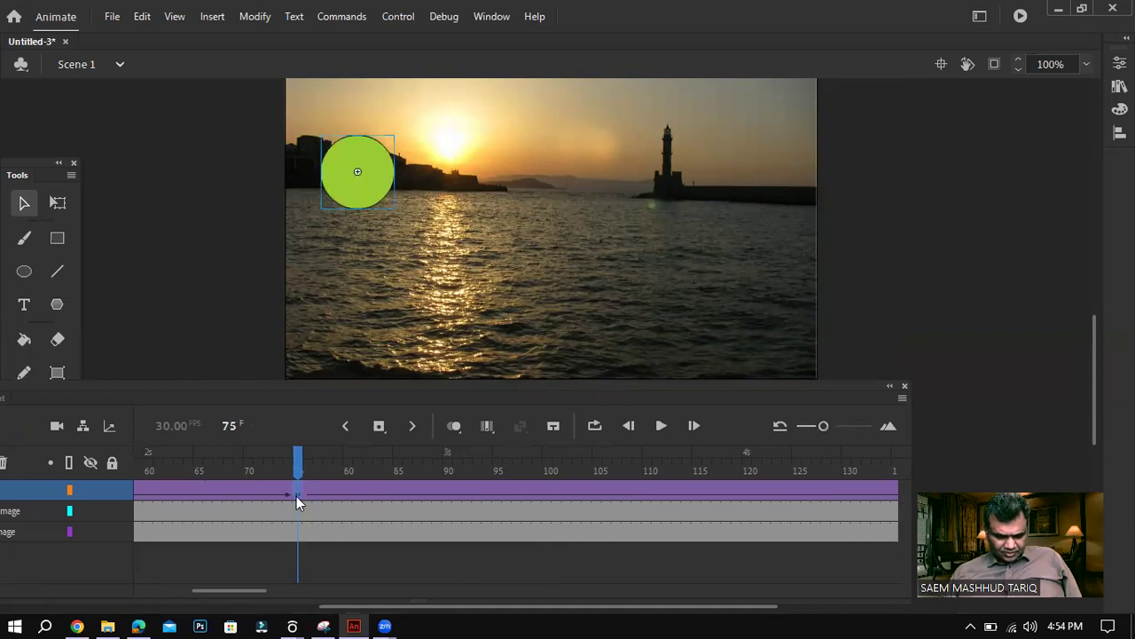
{"action": "left_click", "coordinate": [599, 493]}
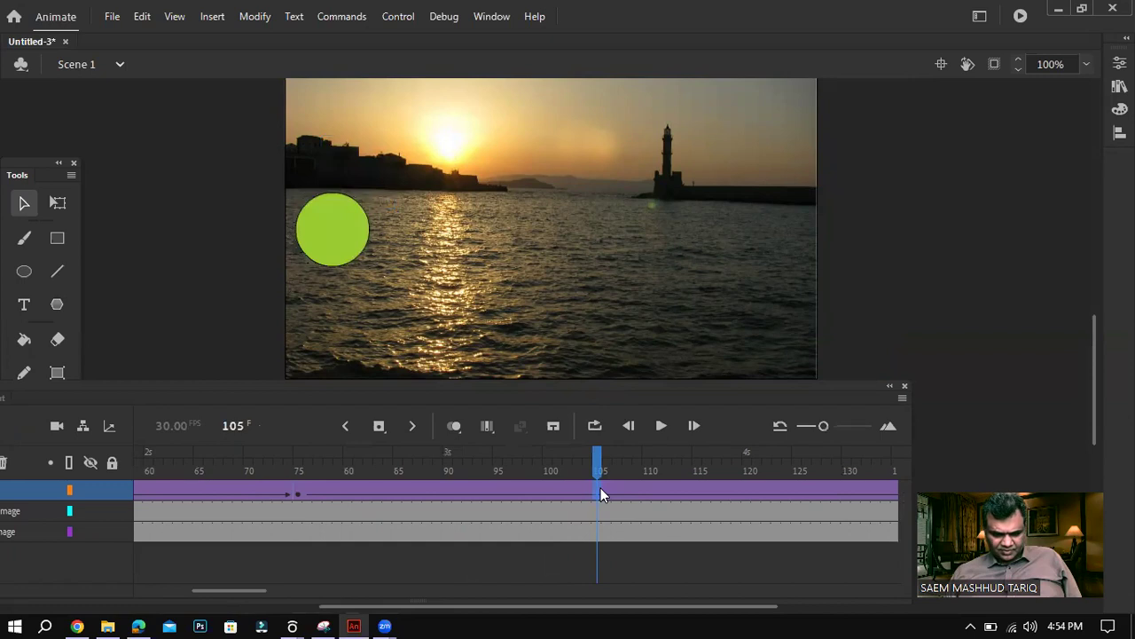
{"action": "right_click", "coordinate": [600, 488]}
{"action": "left_click", "coordinate": [689, 250]}
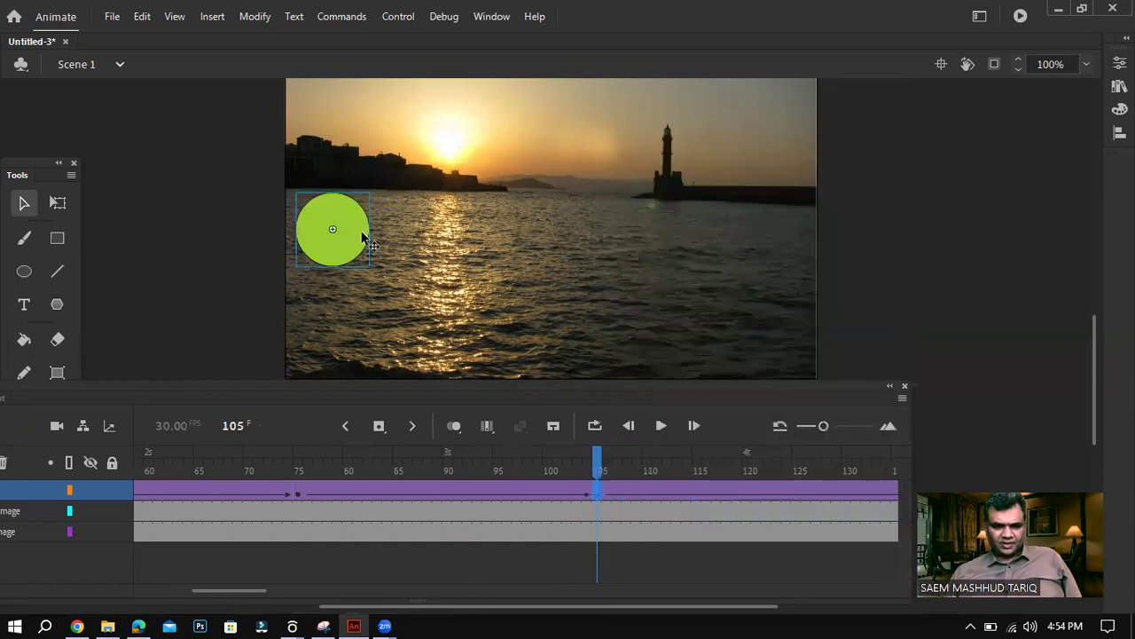
Move the circle at frame 105 up into the sky between the sun and lighthouse, matching the exam paper's 3-second point.
{"action": "left_click_drag", "start_coordinate": [358, 235], "coordinate": [569, 138]}
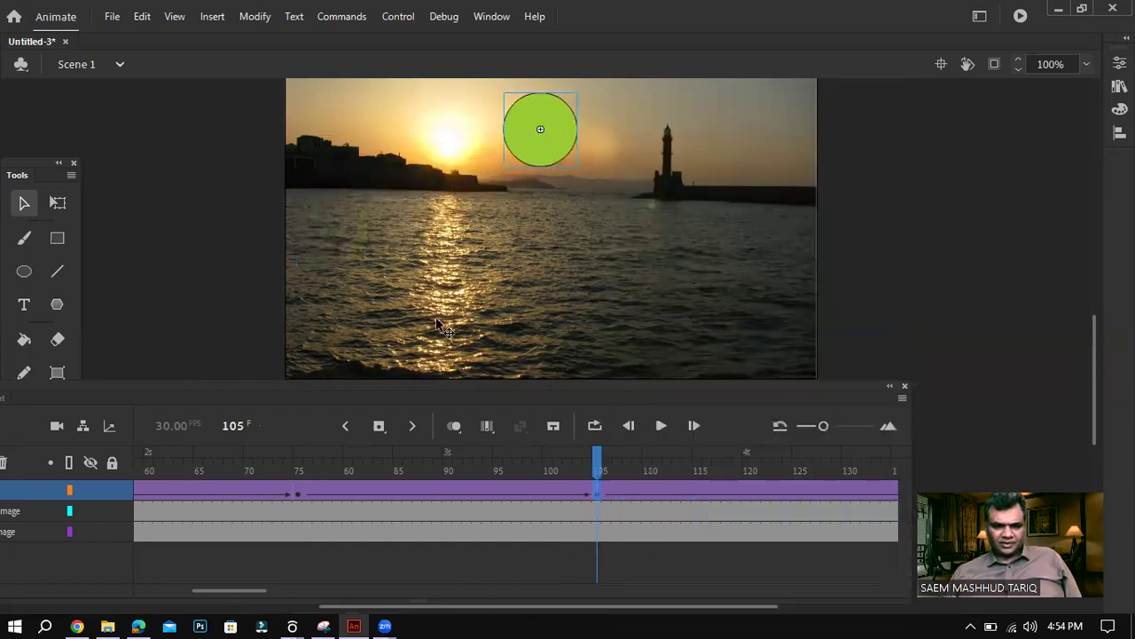
{"action": "left_click", "coordinate": [139, 625]}
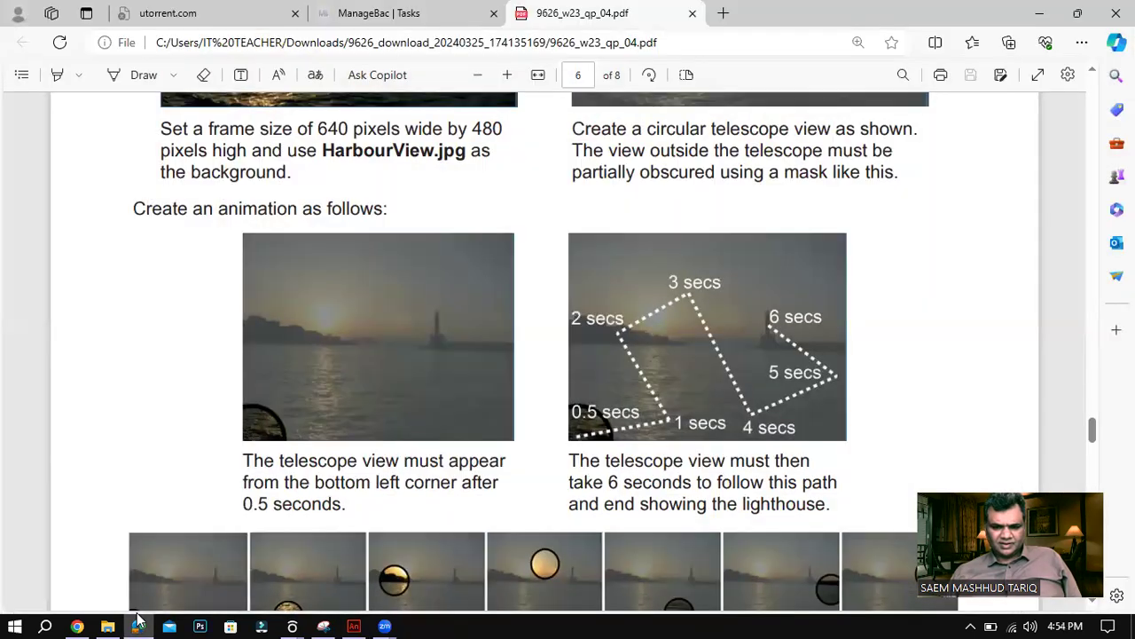
{"action": "left_click", "coordinate": [139, 624]}
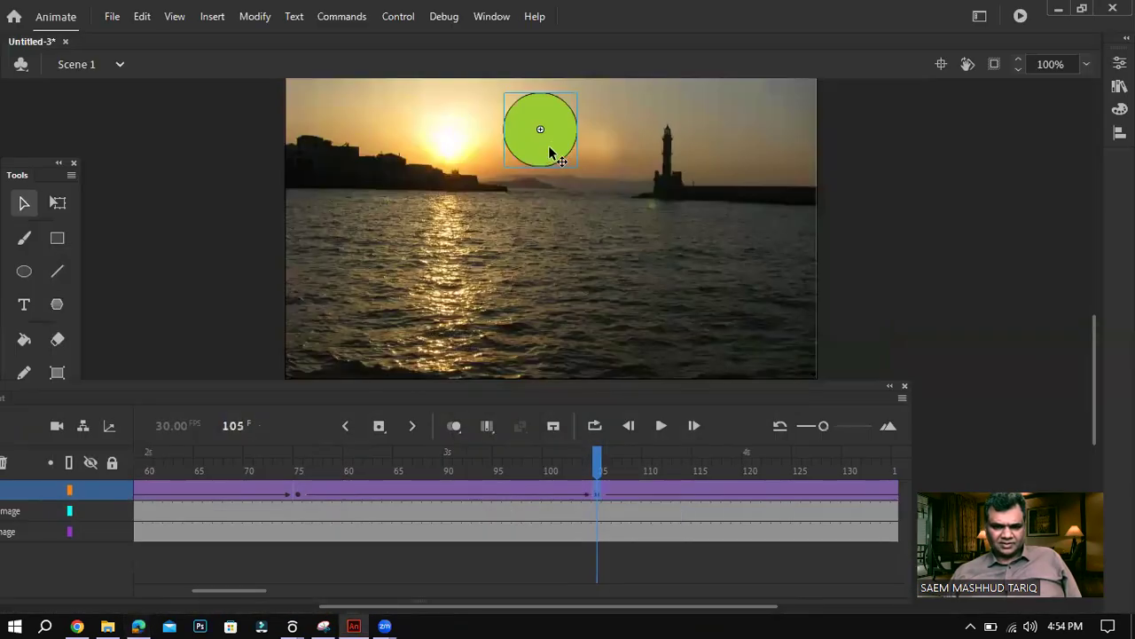
{"action": "left_click_drag", "start_coordinate": [548, 144], "coordinate": [550, 133]}
{"action": "left_click", "coordinate": [141, 624]}
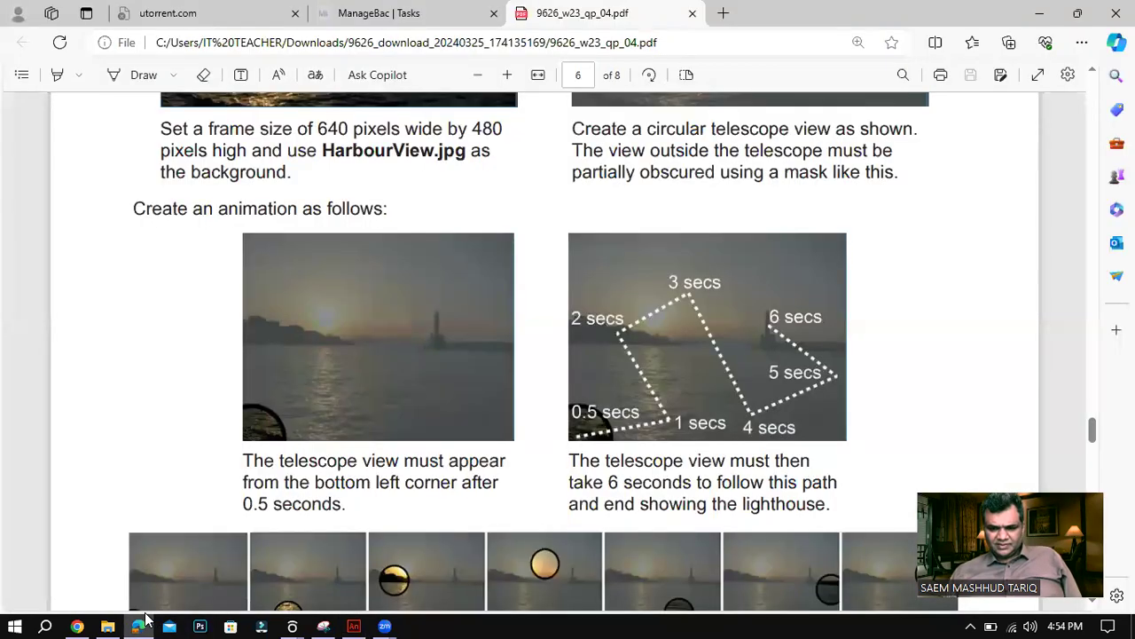
{"action": "left_click", "coordinate": [144, 618]}
Insert a keyframe at frame 135 of Layer_3.
{"action": "mouse_move", "coordinate": [245, 591]}
{"action": "left_mouse_down"}
{"action": "mouse_move", "coordinate": [279, 592]}
{"action": "mouse_move", "coordinate": [255, 591]}
{"action": "left_mouse_up"}
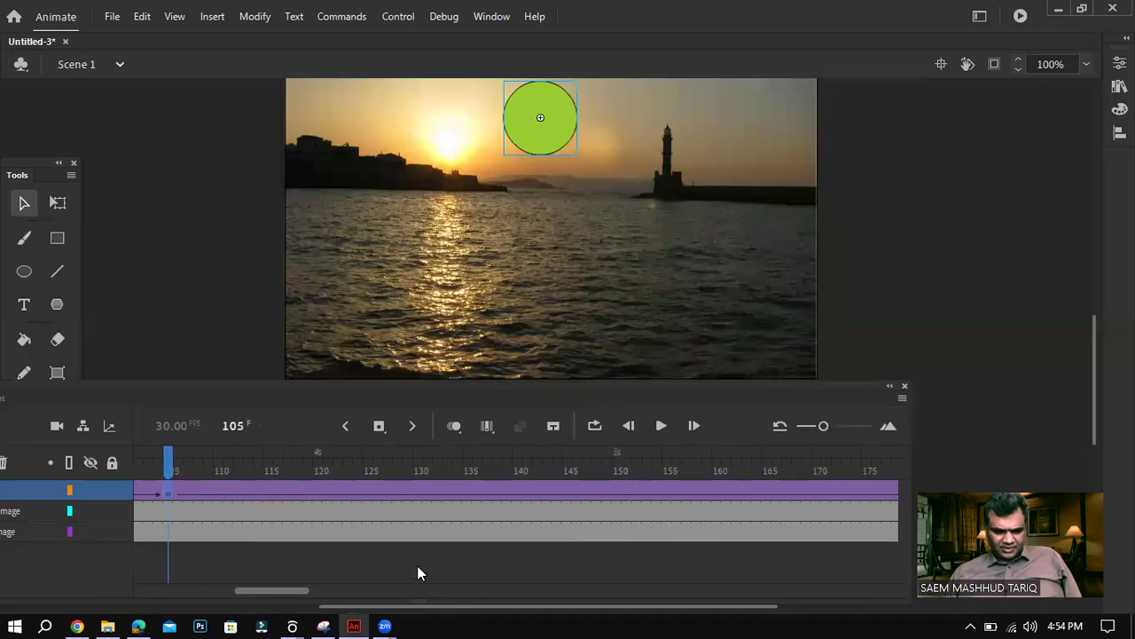
{"action": "left_click", "coordinate": [471, 488]}
{"action": "right_click", "coordinate": [471, 488]}
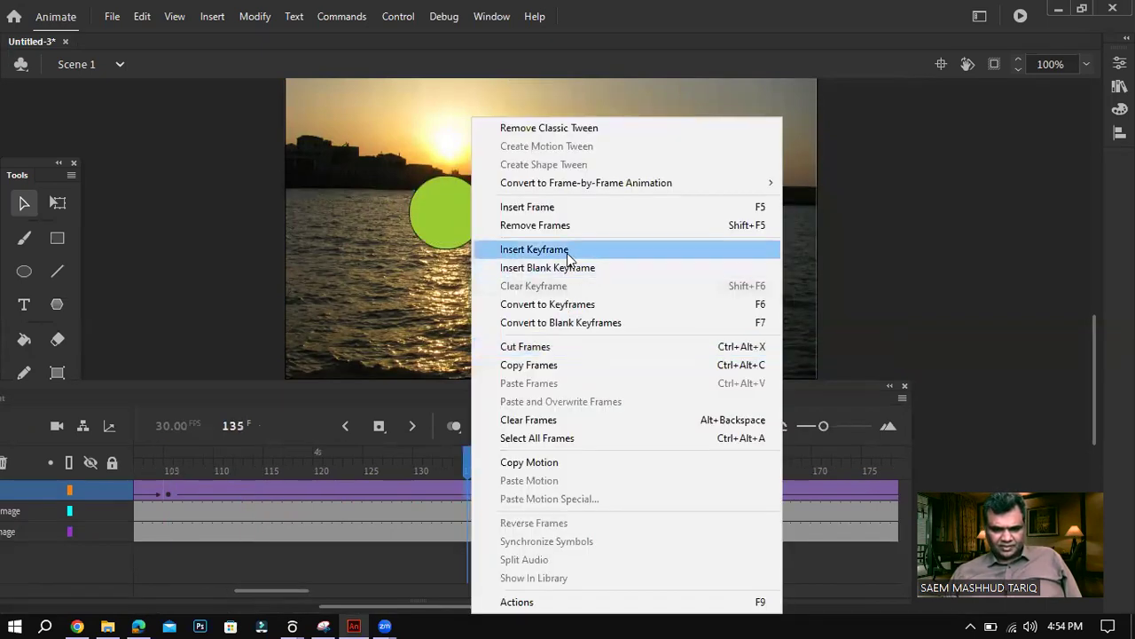
{"action": "left_click", "coordinate": [566, 251]}
Move the circle at frame 135 down onto the dark water right of centre, matching the exam paper's 4-second point.
{"action": "left_click", "coordinate": [141, 623]}
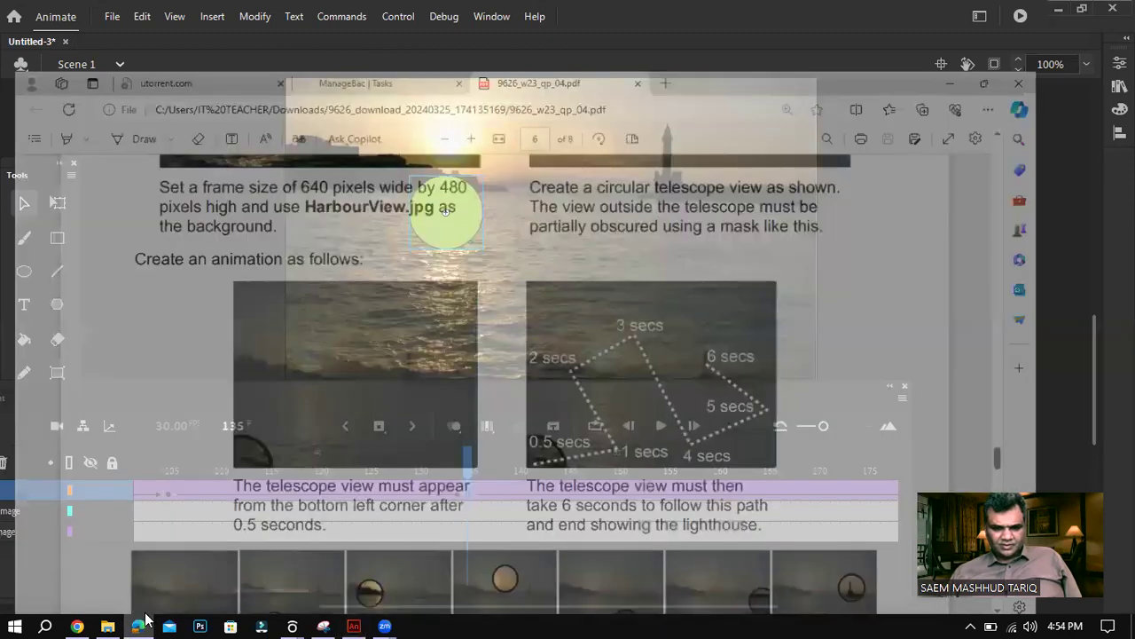
{"action": "left_click", "coordinate": [142, 623]}
{"action": "left_click_drag", "start_coordinate": [446, 237], "coordinate": [618, 362]}
{"action": "left_click", "coordinate": [142, 622]}
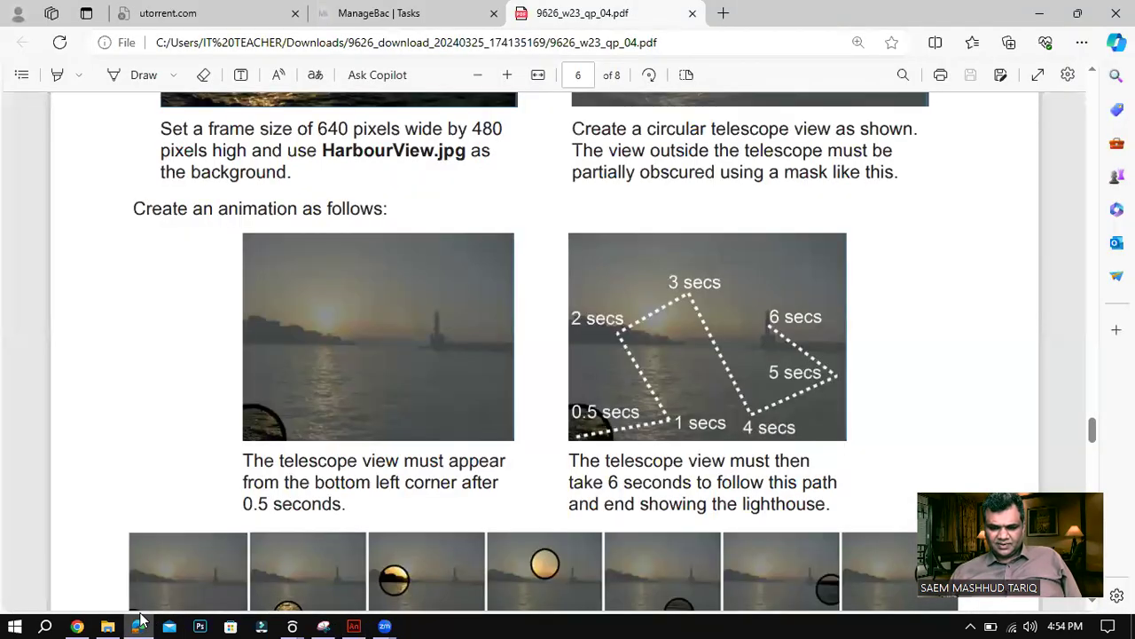
{"action": "left_click", "coordinate": [142, 622]}
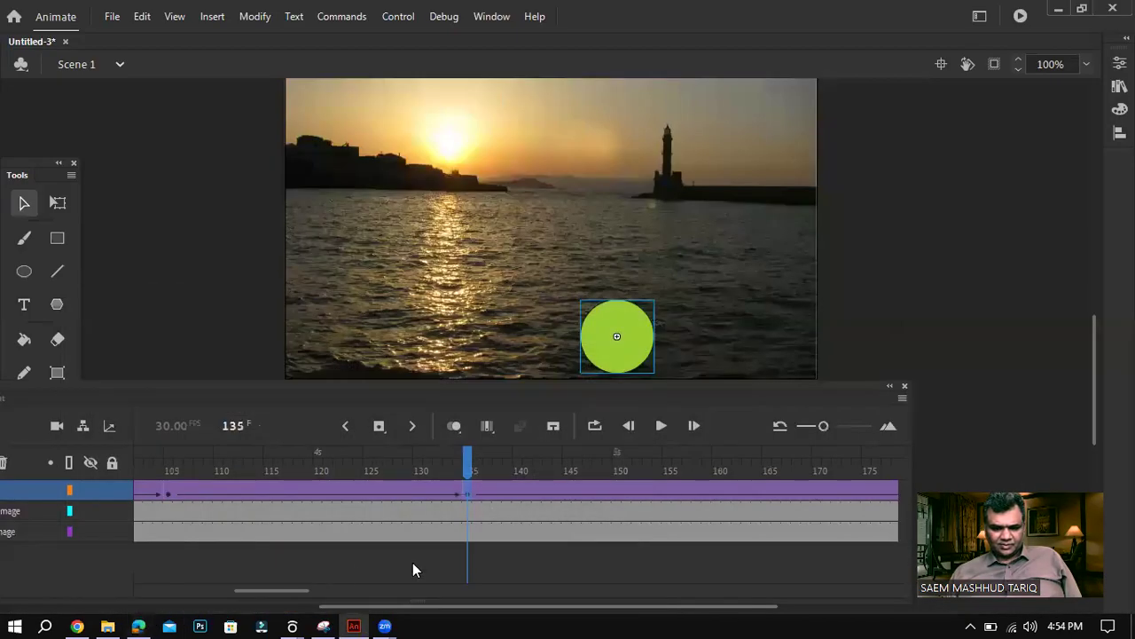
Insert a keyframe at frame 165 of Layer_3.
{"action": "scroll", "coordinate": [414, 577], "scroll_direction": "right", "scroll_amount": 5}
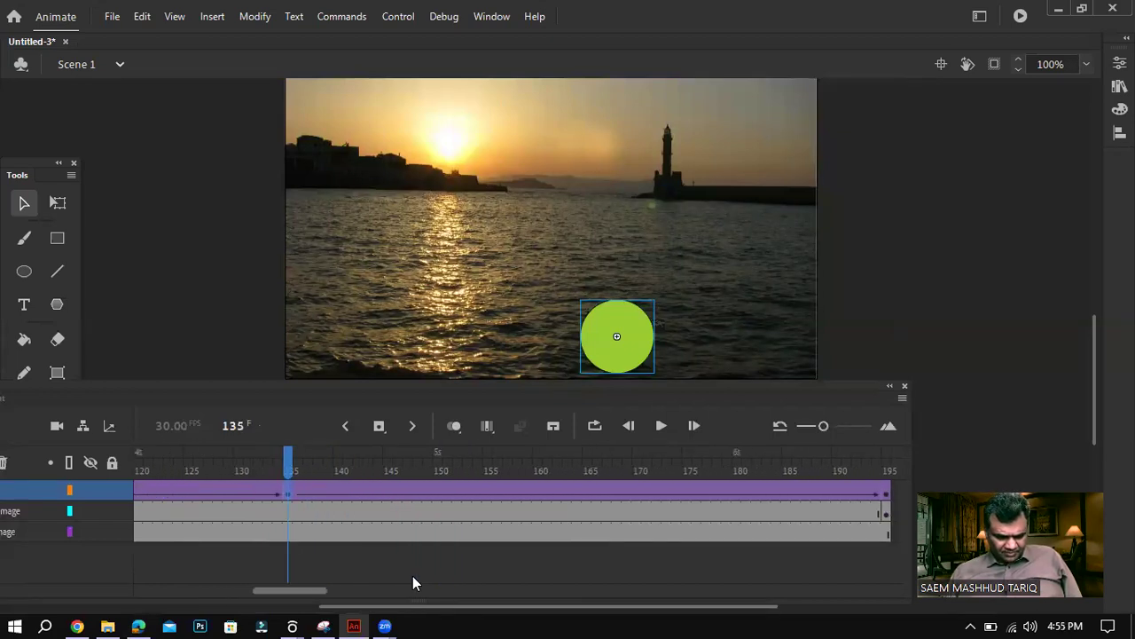
{"action": "scroll", "coordinate": [413, 575], "scroll_direction": "right", "scroll_amount": 2}
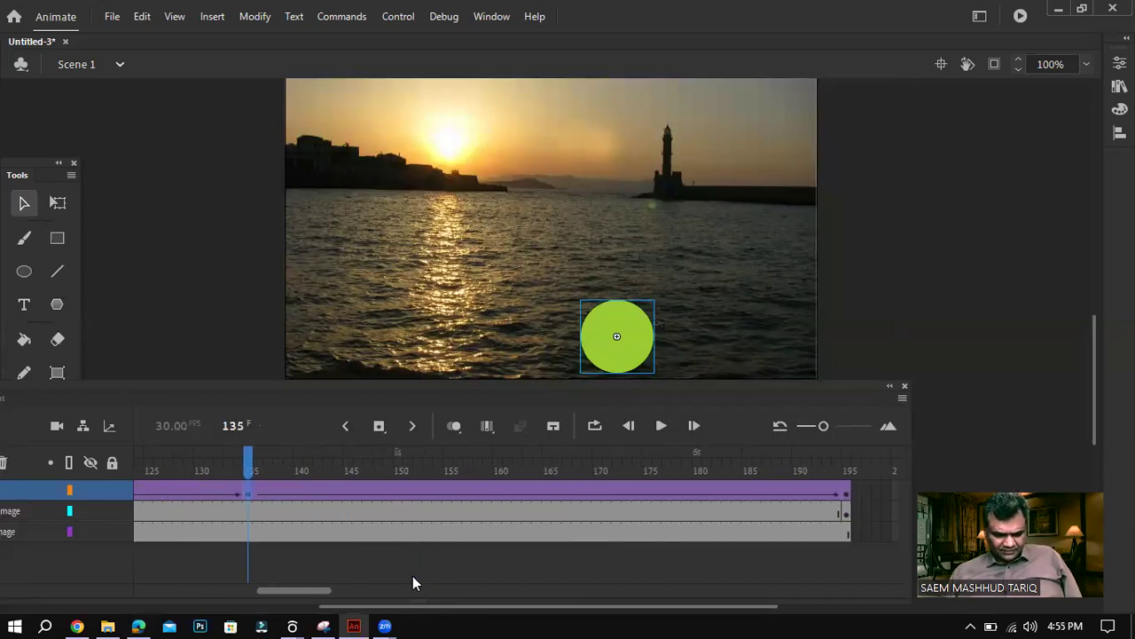
{"action": "left_click", "coordinate": [550, 486]}
{"action": "right_click", "coordinate": [550, 487]}
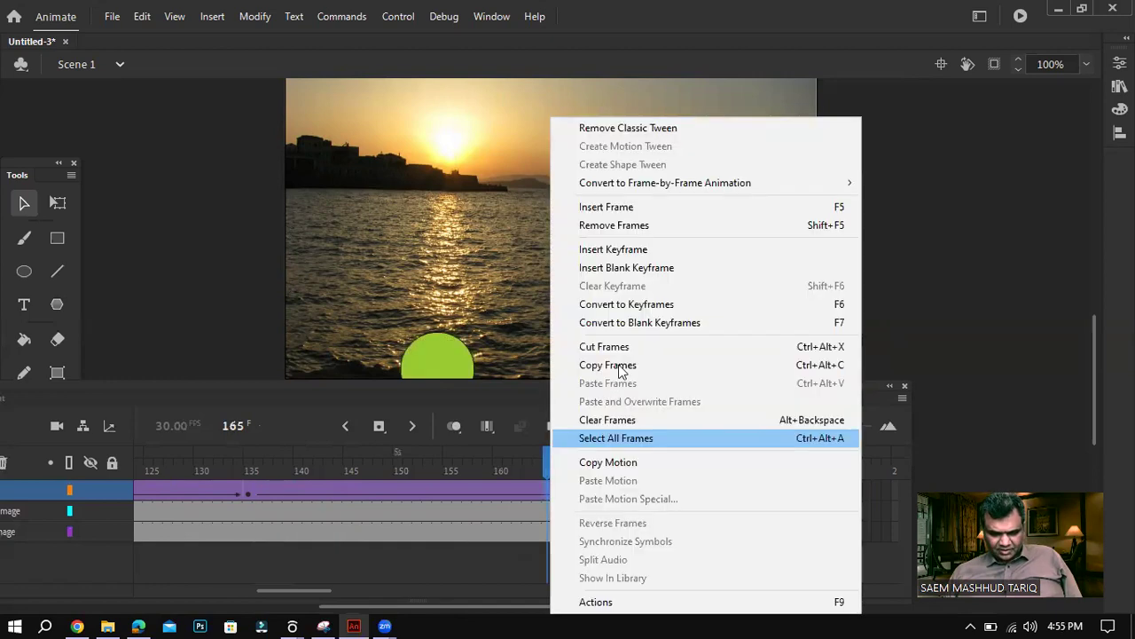
{"action": "left_click", "coordinate": [635, 251]}
Move the circle at frame 165 to the water near the image's right edge and nudge it up to match the path's 5-second point.
{"action": "left_click_drag", "start_coordinate": [437, 357], "coordinate": [777, 308]}
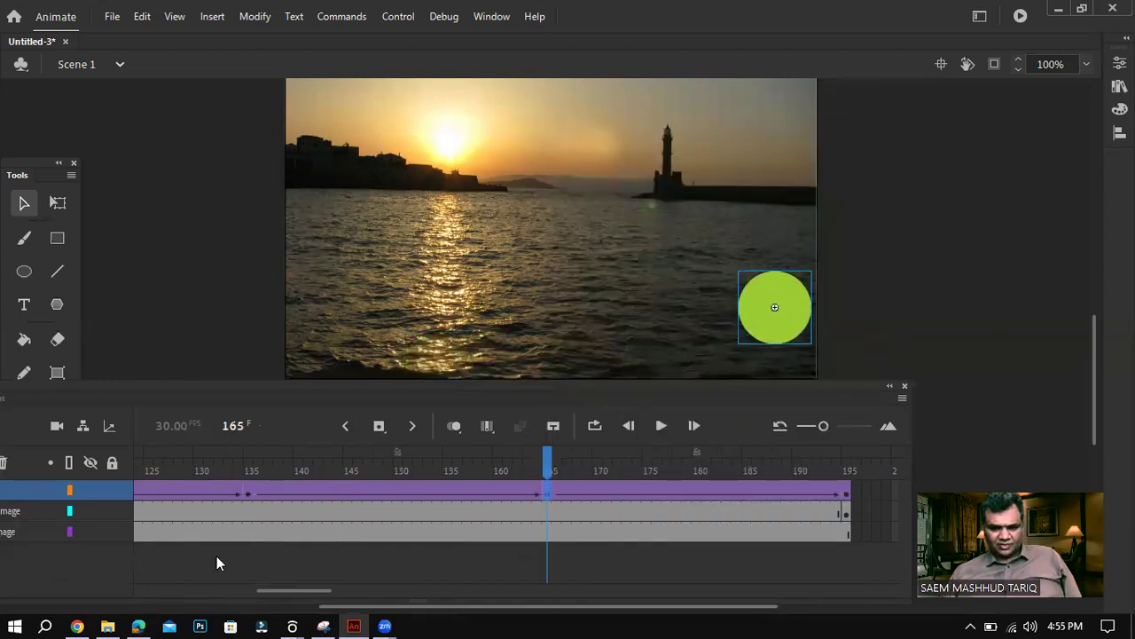
{"action": "left_click", "coordinate": [140, 619]}
{"action": "left_click", "coordinate": [141, 619]}
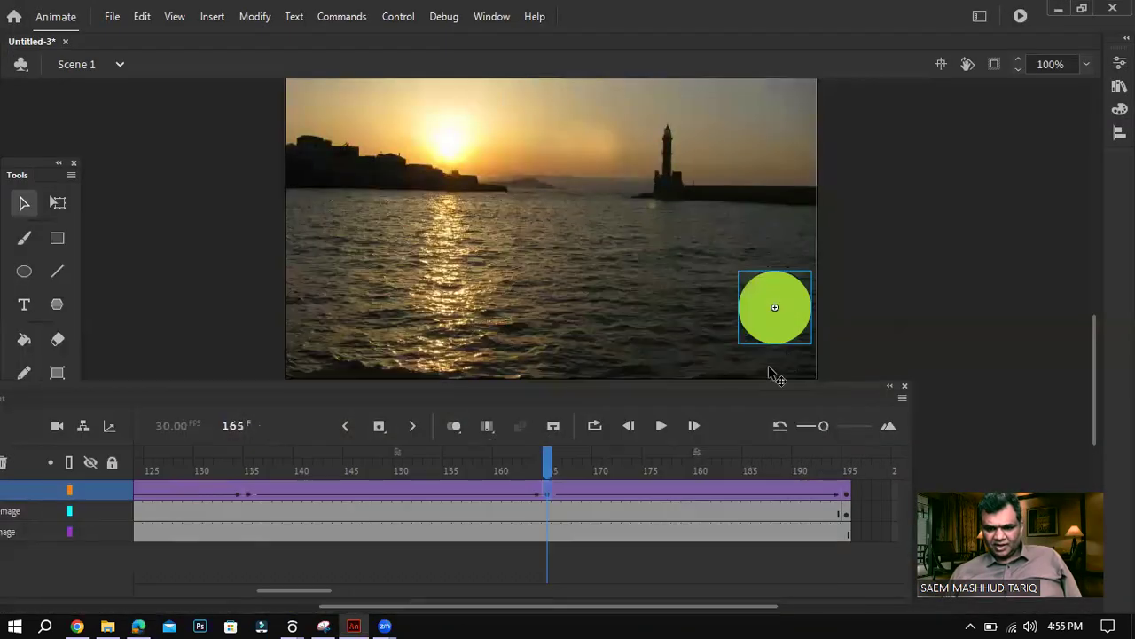
{"action": "key", "text": "Up"}
{"action": "key", "text": "Up"}
{"action": "key", "text": "Up"}
{"action": "key", "text": "Up"}
{"action": "key", "text": "Up"}
{"action": "key", "text": "Up"}
{"action": "key", "text": "Up"}
{"action": "key", "text": "Up"}
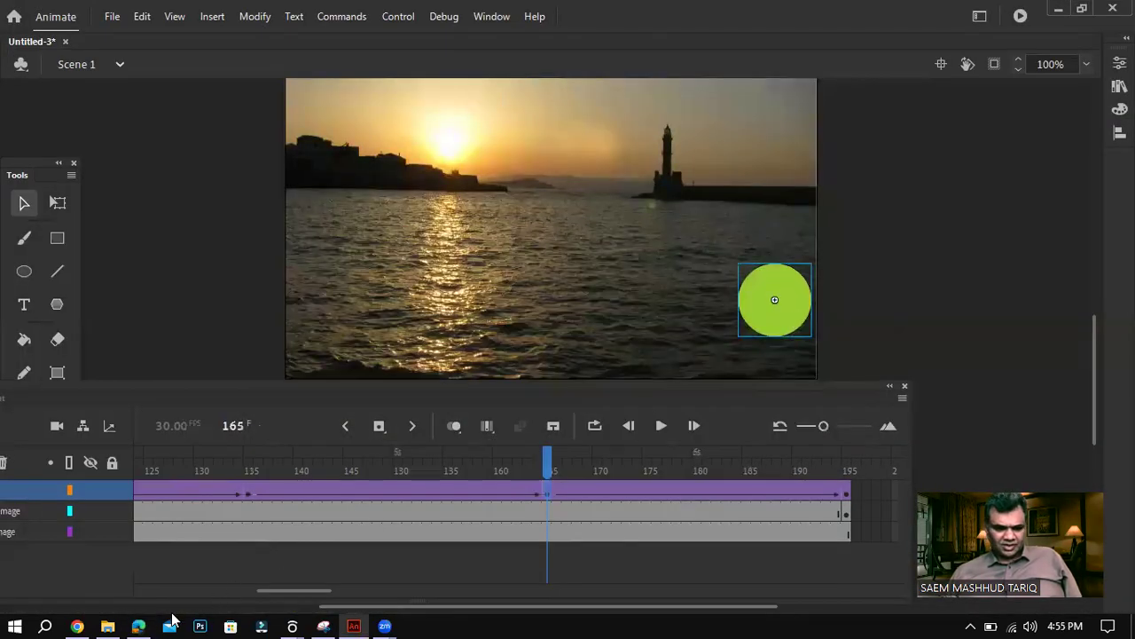
{"action": "left_click", "coordinate": [140, 619]}
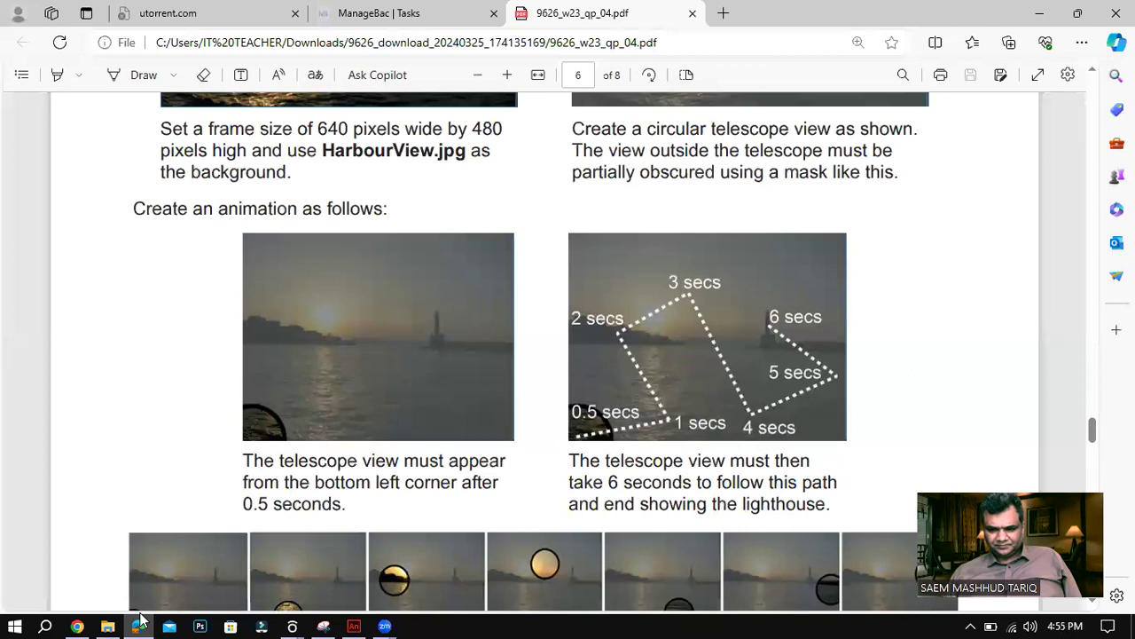
{"action": "left_click", "coordinate": [140, 619]}
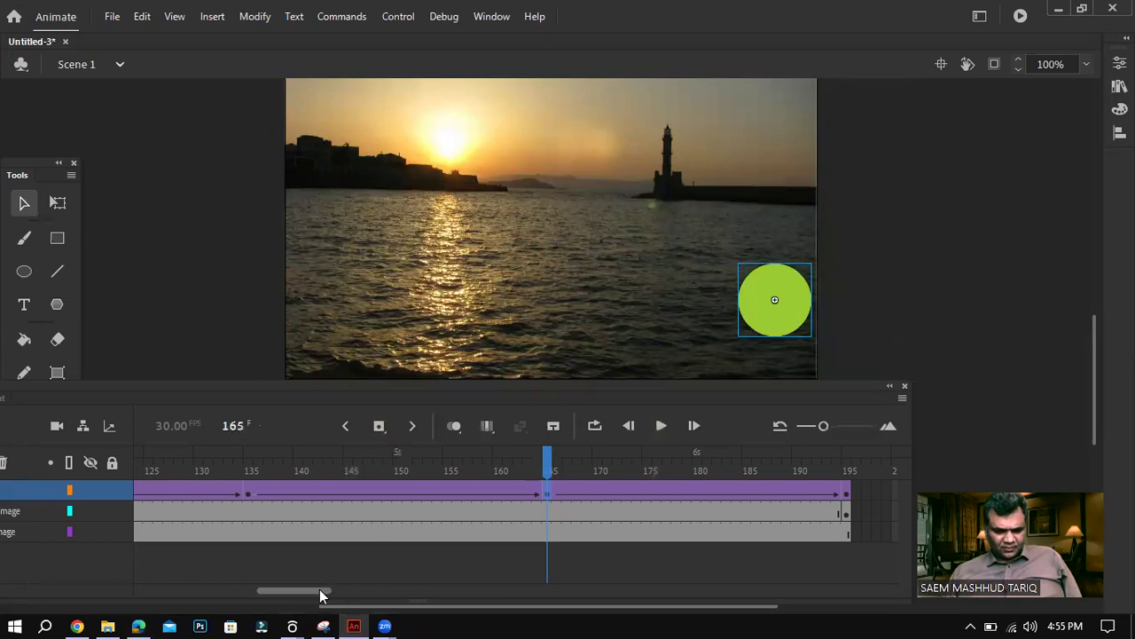
Move the circle at the frame 195 keyframe over the lighthouse, matching the exam paper's 6-second end point.
{"action": "scroll", "coordinate": [321, 596], "scroll_direction": "right", "scroll_amount": 3}
{"action": "scroll", "coordinate": [321, 594], "scroll_direction": "right", "scroll_amount": 3}
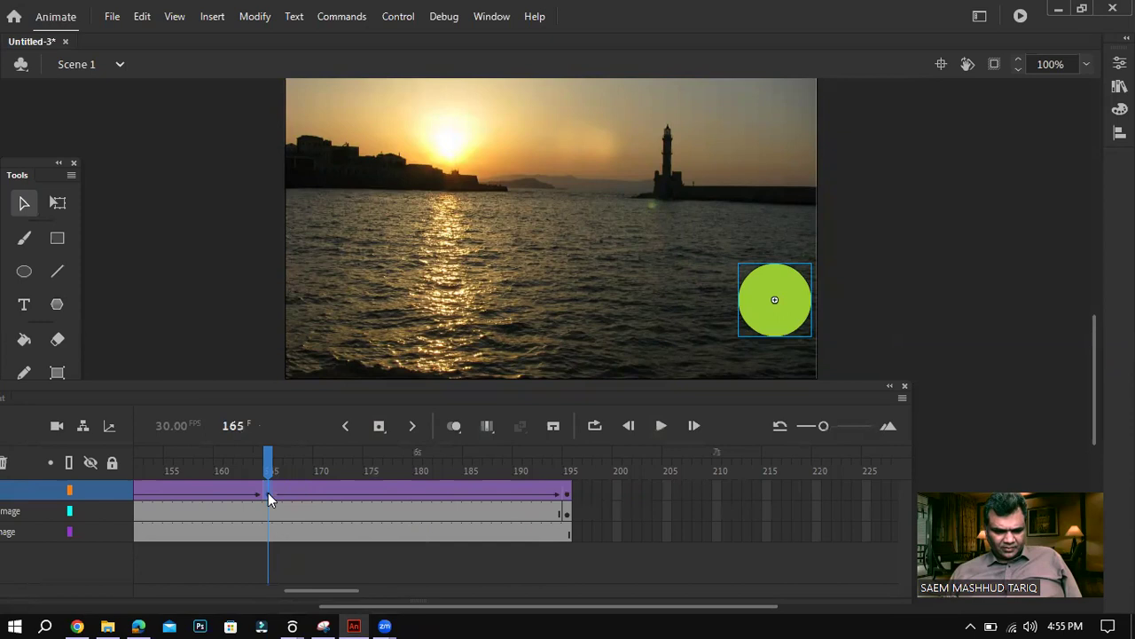
{"action": "left_click", "coordinate": [567, 492]}
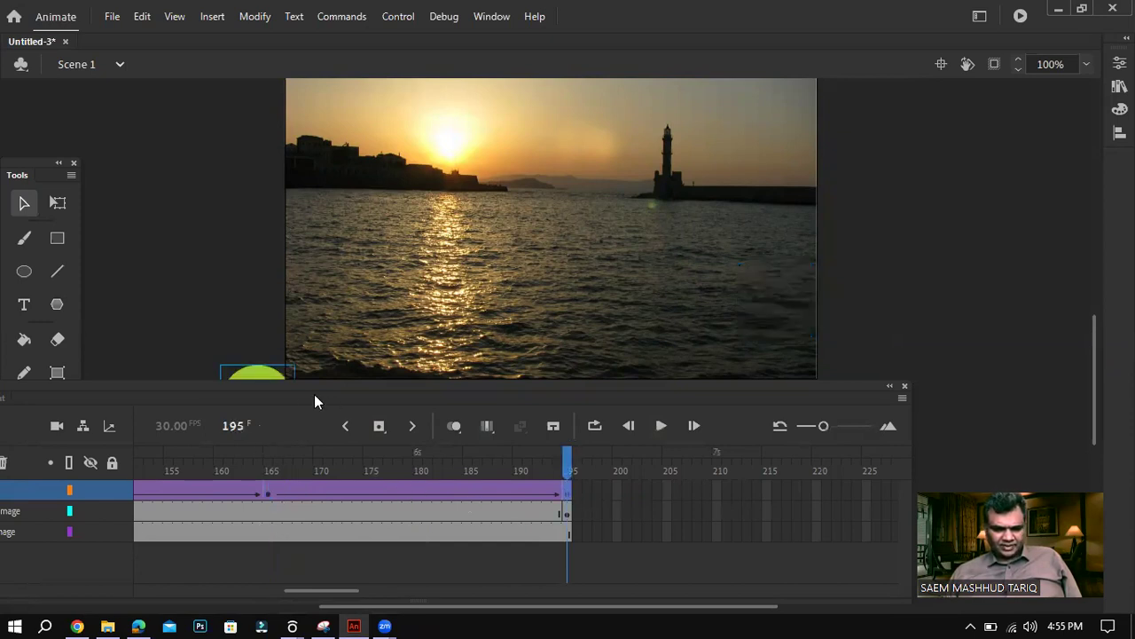
{"action": "left_click_drag", "start_coordinate": [273, 383], "coordinate": [663, 188]}
{"action": "mouse_move", "coordinate": [683, 147]}
{"action": "left_mouse_down"}
{"action": "mouse_move", "coordinate": [689, 127]}
{"action": "mouse_move", "coordinate": [680, 127]}
{"action": "left_mouse_up"}
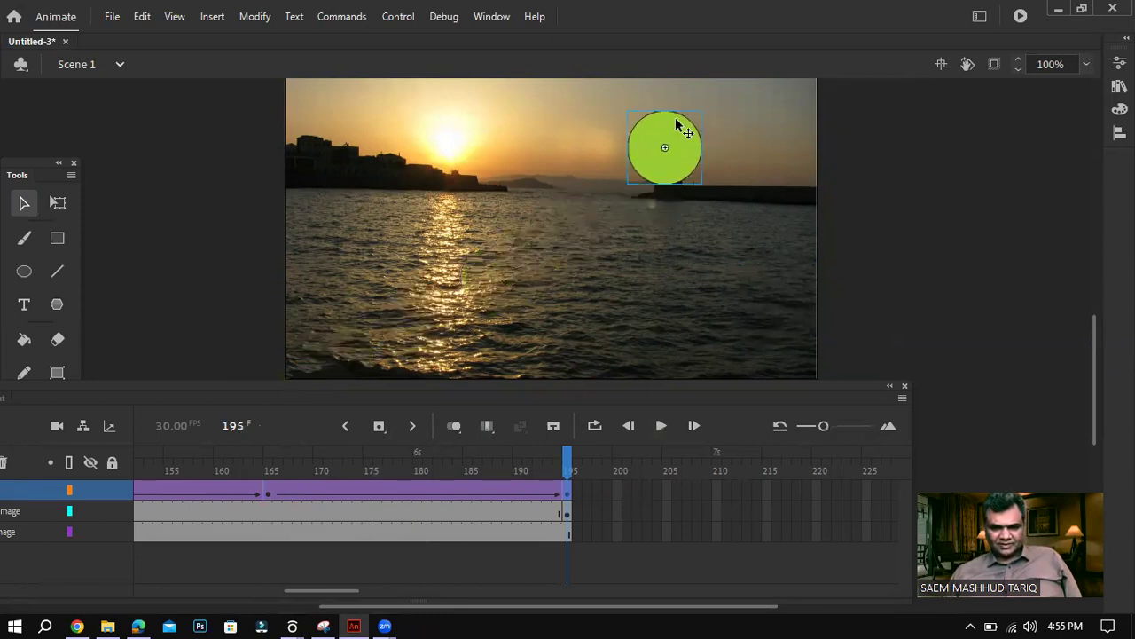
{"action": "left_click", "coordinate": [137, 618]}
{"action": "left_click", "coordinate": [138, 618]}
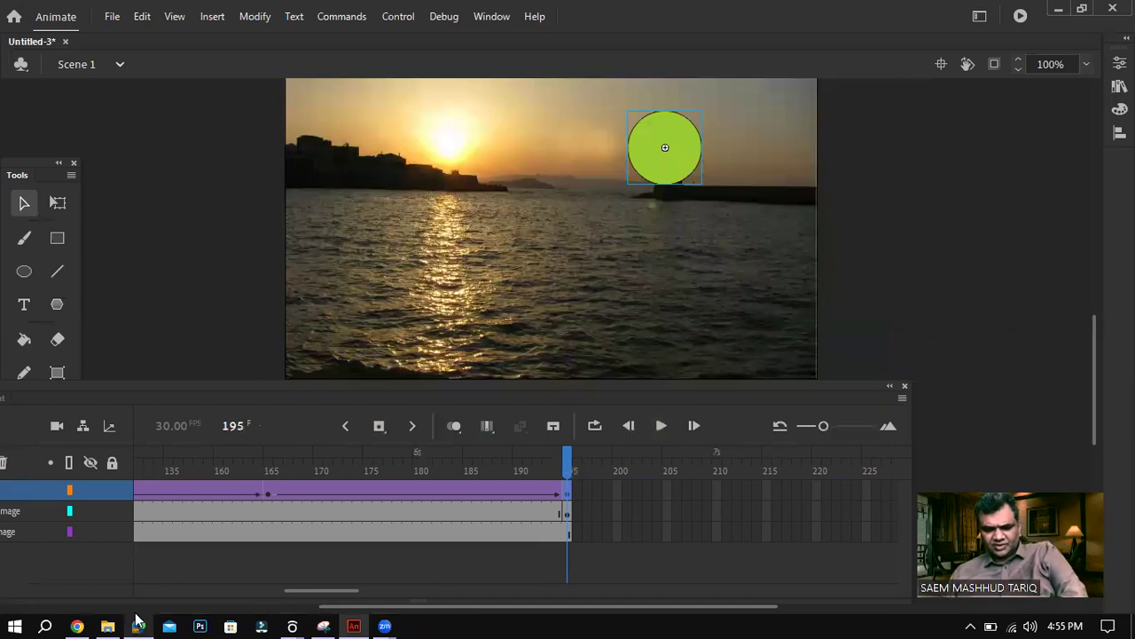
Test the movie, and read the exam paper's frame sequence and the zoom-in instructions that follow the path.
{"action": "key", "text": "ctrl+Return"}
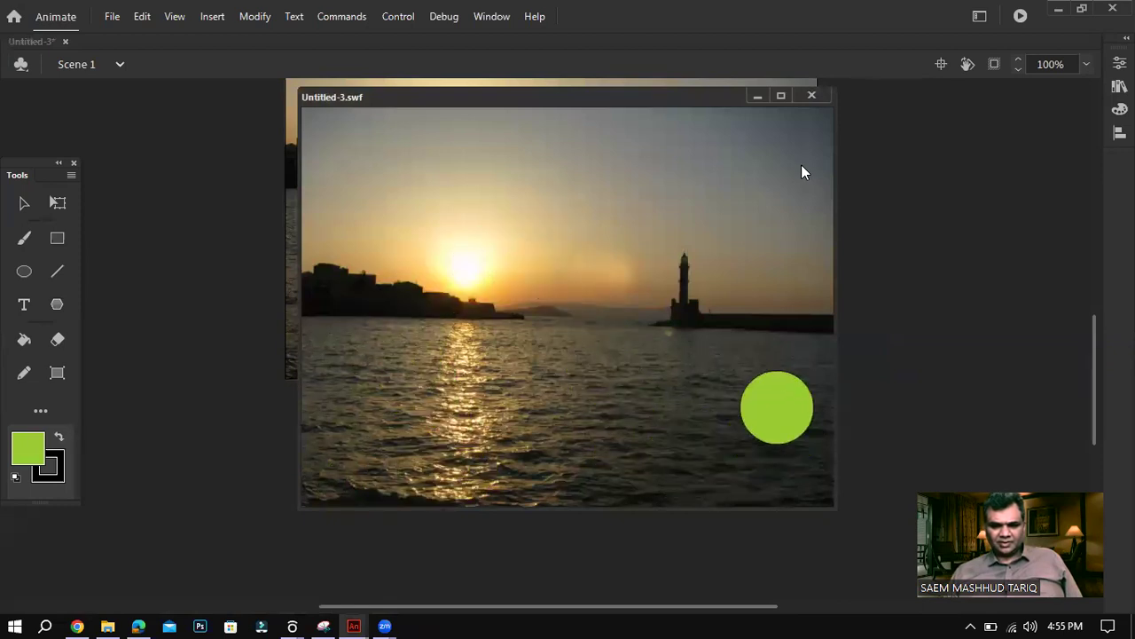
{"action": "left_click", "coordinate": [812, 95]}
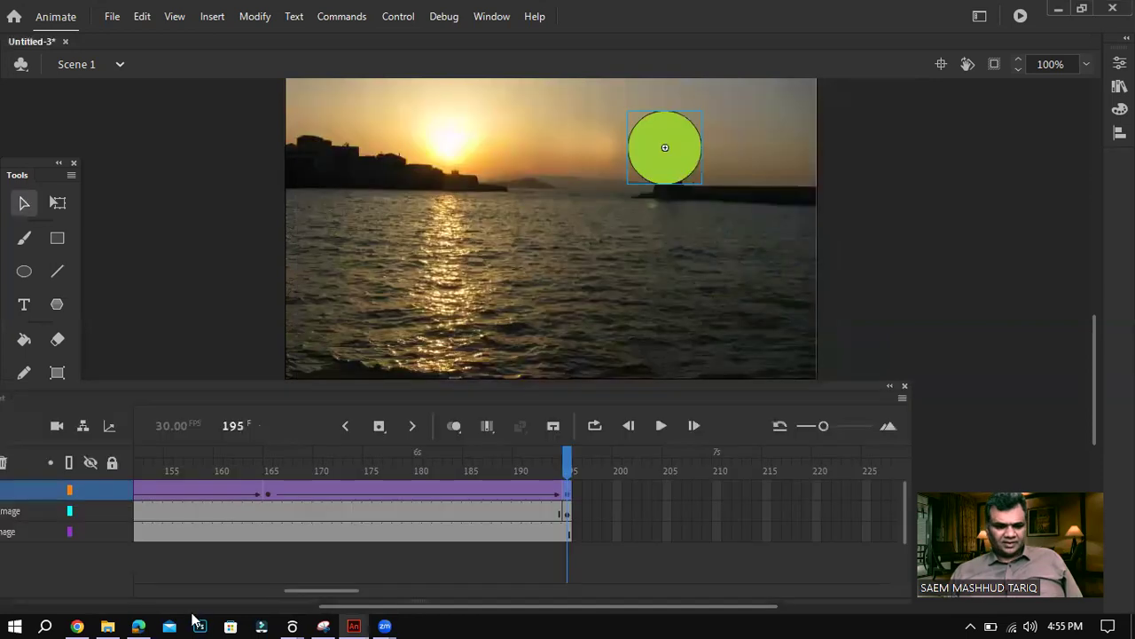
{"action": "left_click", "coordinate": [138, 625]}
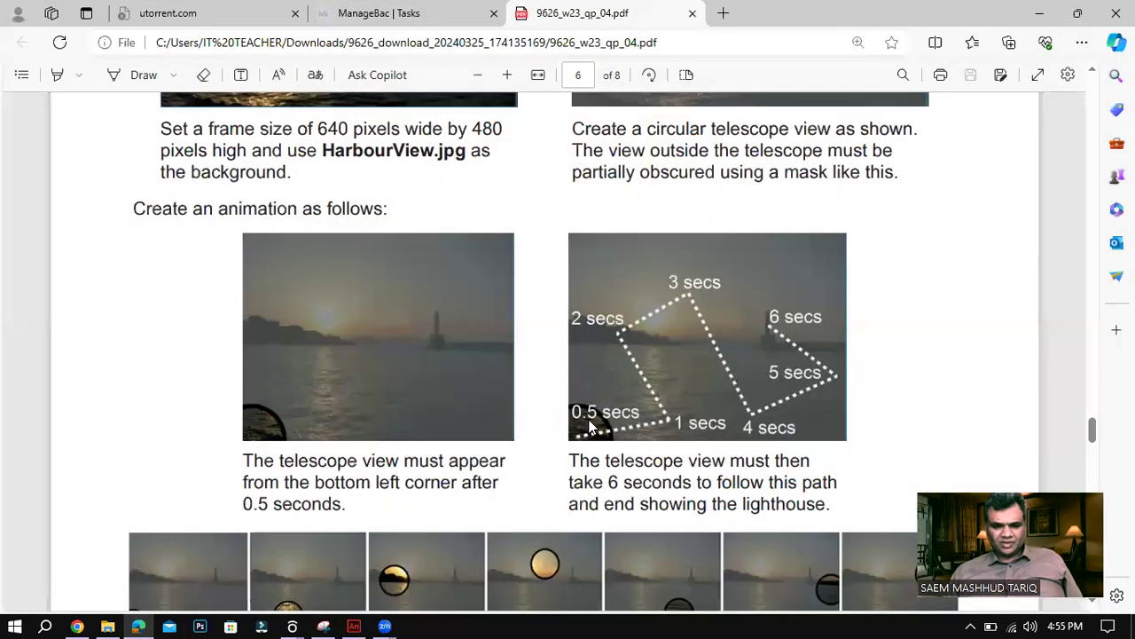
{"action": "scroll", "coordinate": [590, 426], "scroll_direction": "down", "scroll_amount": 3}
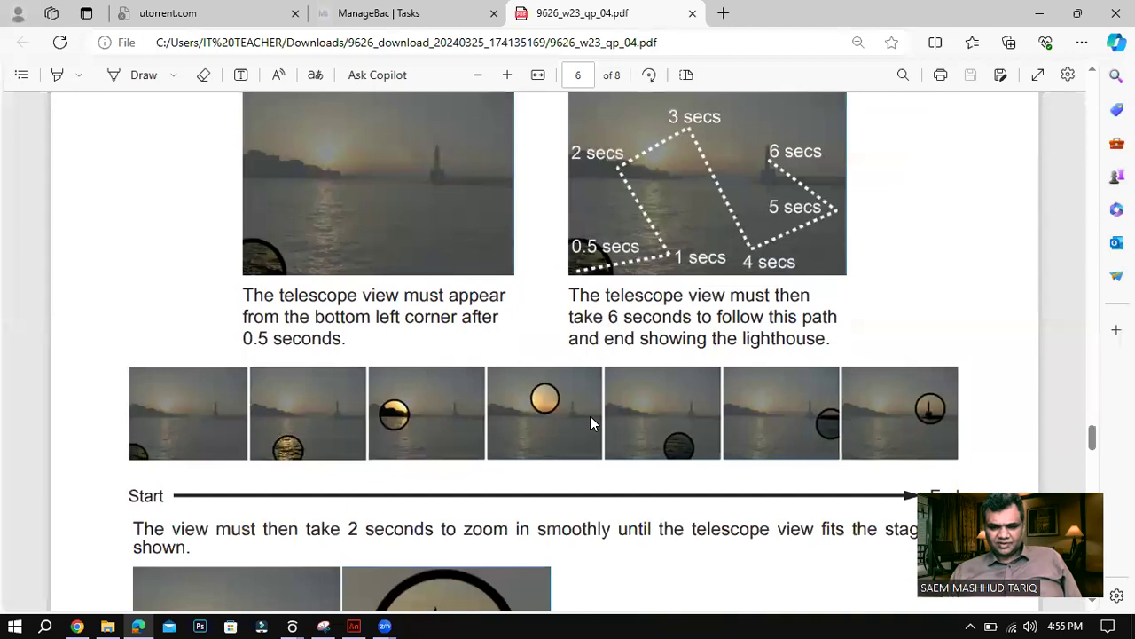
{"action": "scroll", "coordinate": [590, 415], "scroll_direction": "down", "scroll_amount": 3}
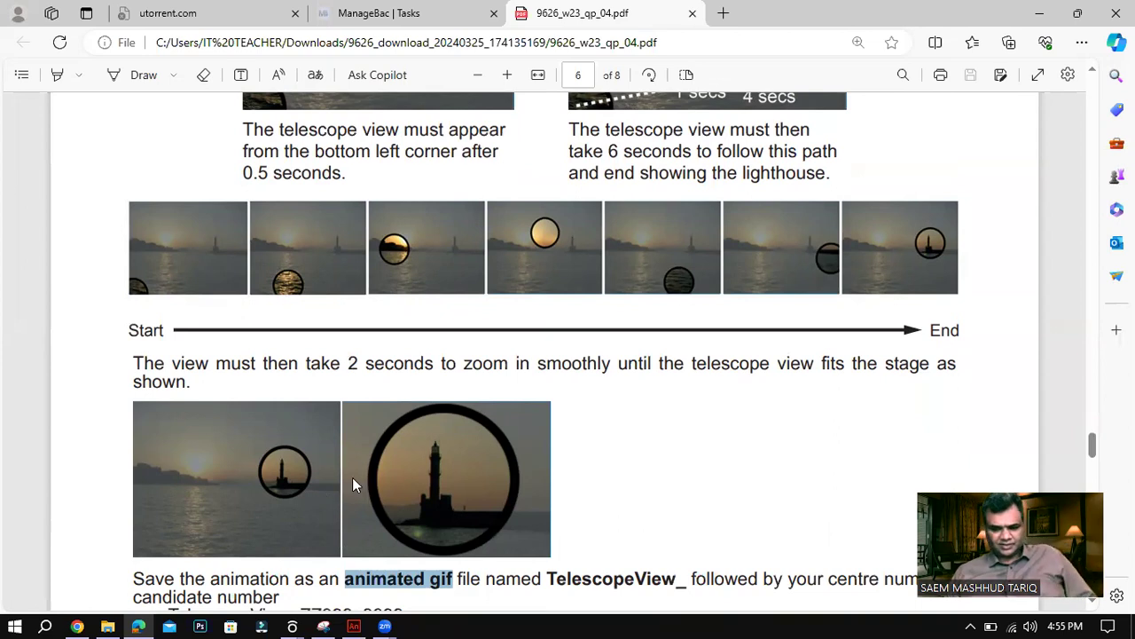
{"action": "left_click", "coordinate": [354, 626]}
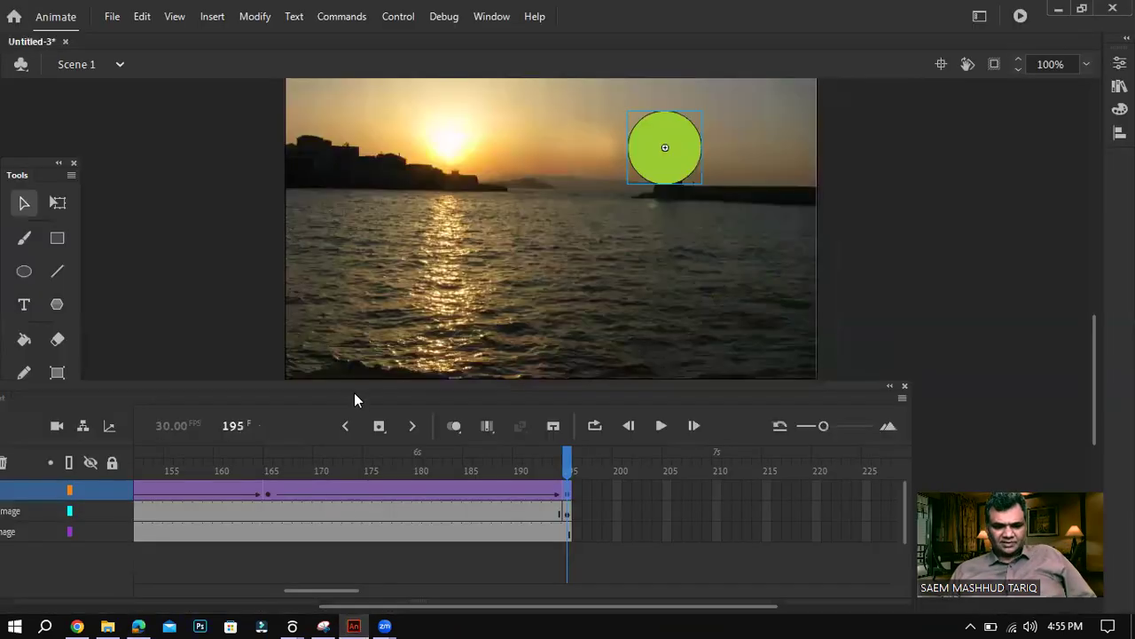
Move the timeline so its layer names are accessible and rename Layer_3 as Telescope.
{"action": "left_click_drag", "start_coordinate": [502, 397], "coordinate": [829, 342]}
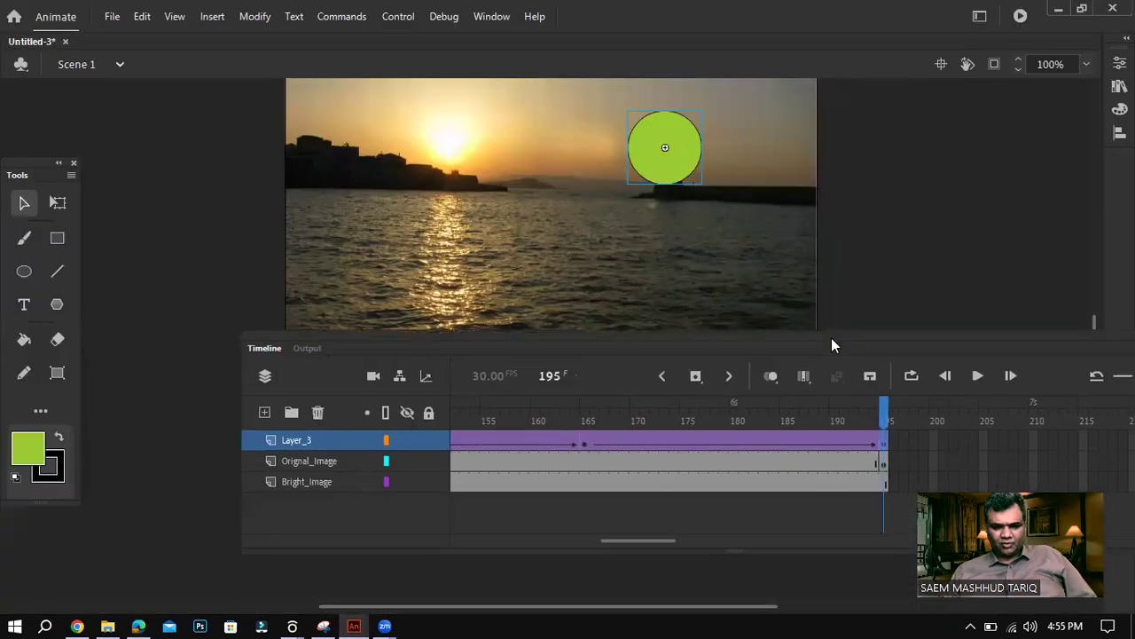
{"action": "double_click", "coordinate": [305, 434]}
{"action": "type", "text": "T"}
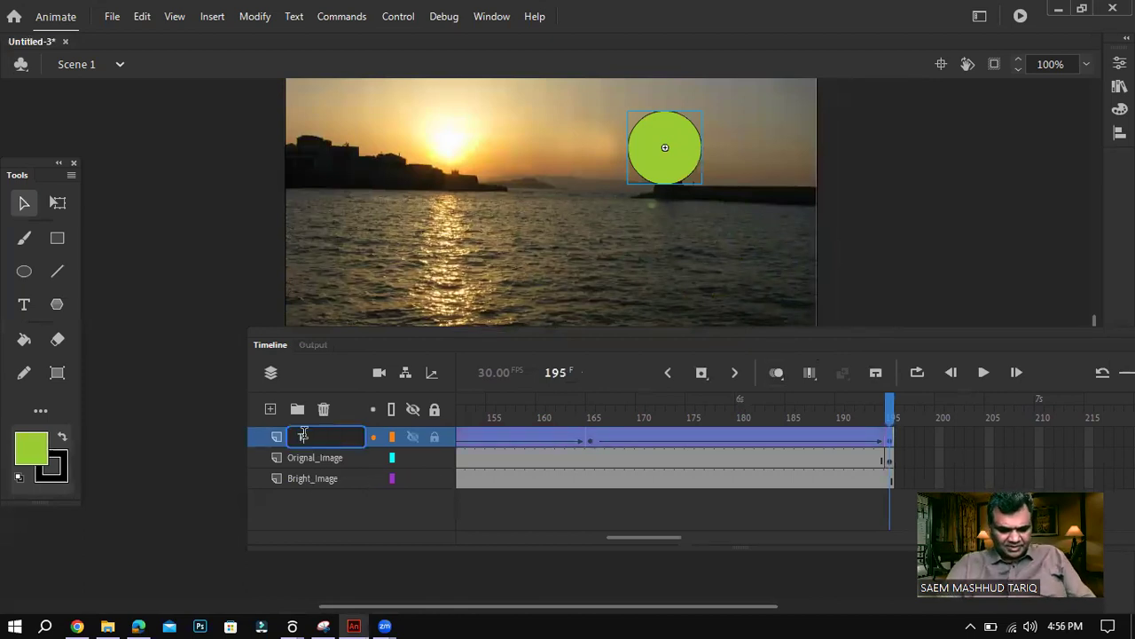
{"action": "type", "text": "ele"}
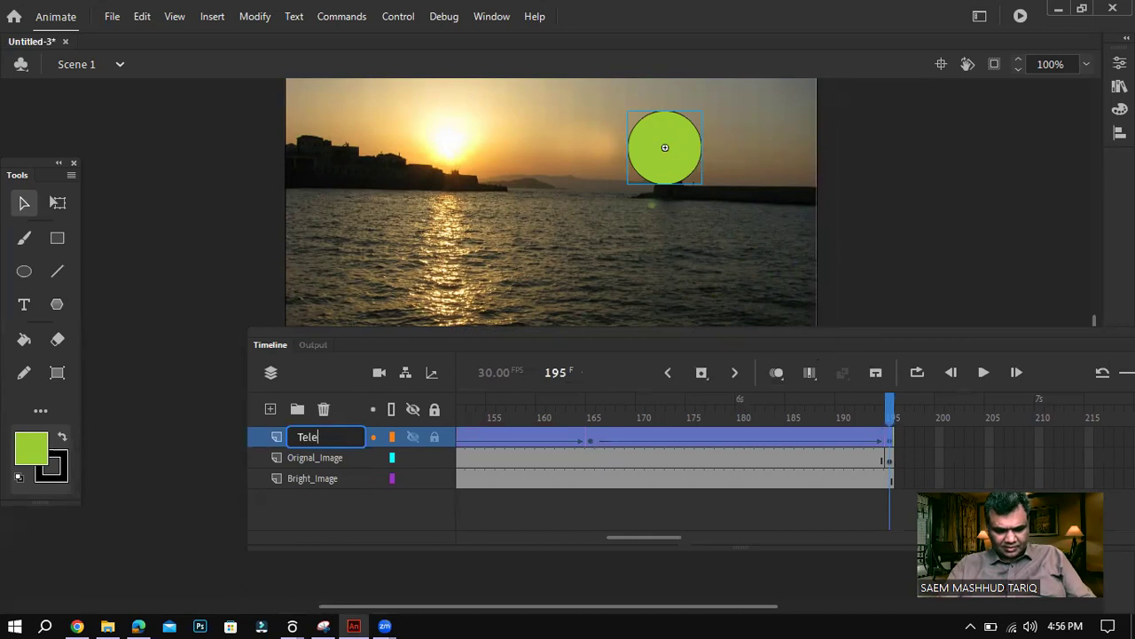
{"action": "type", "text": "scope"}
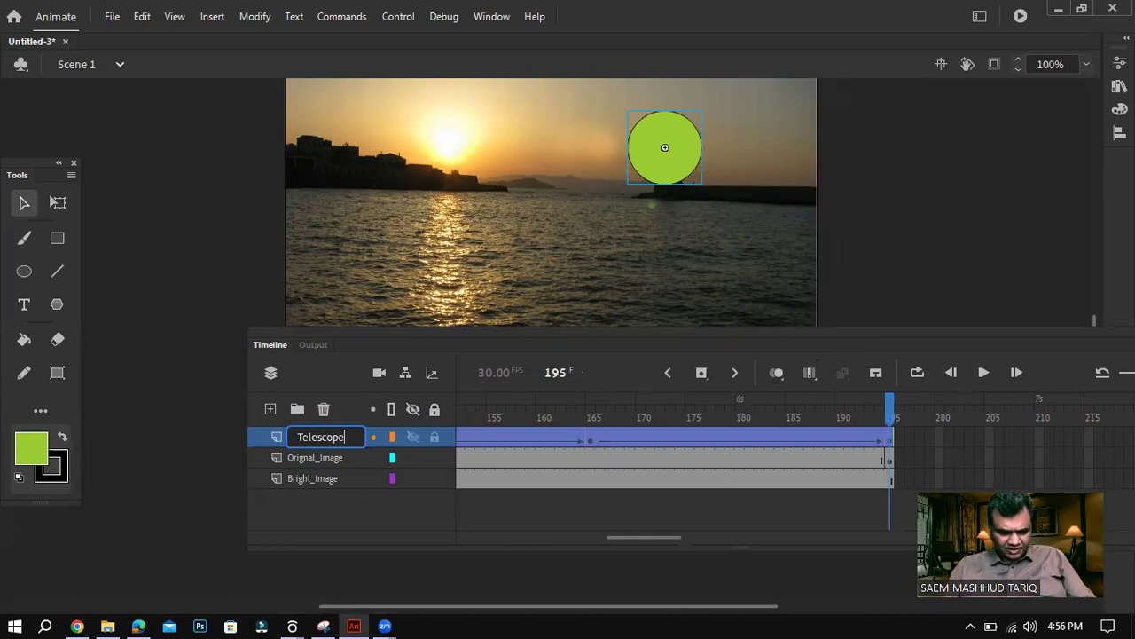
{"action": "left_click", "coordinate": [197, 429]}
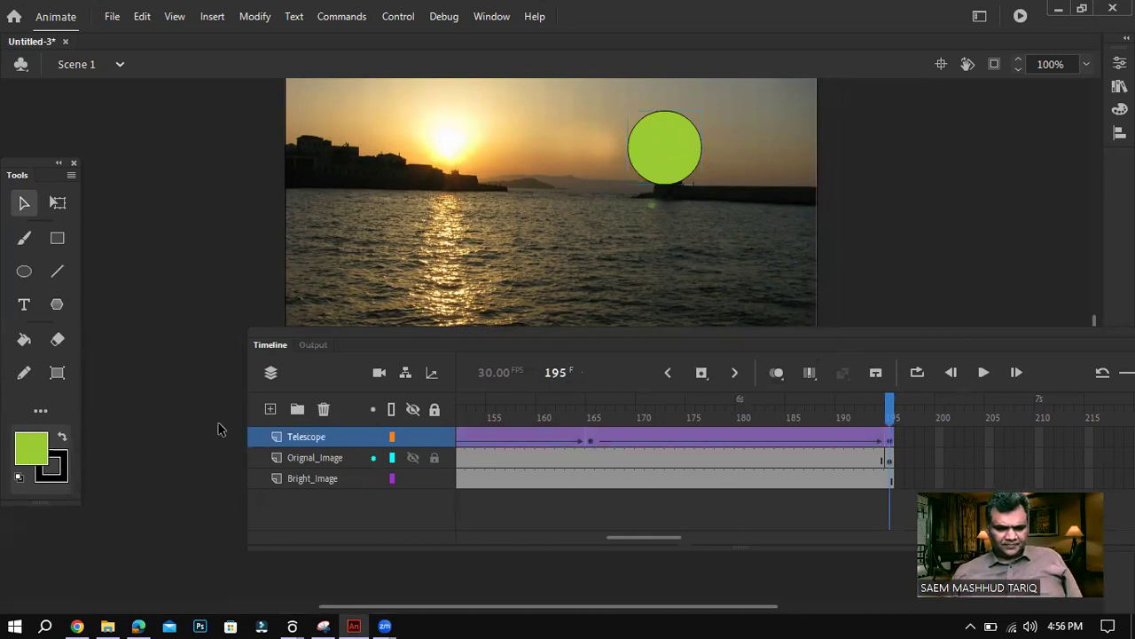
Turn the Telescope layer into a mask over Orignal_Image and test the movie.
{"action": "right_click", "coordinate": [335, 439]}
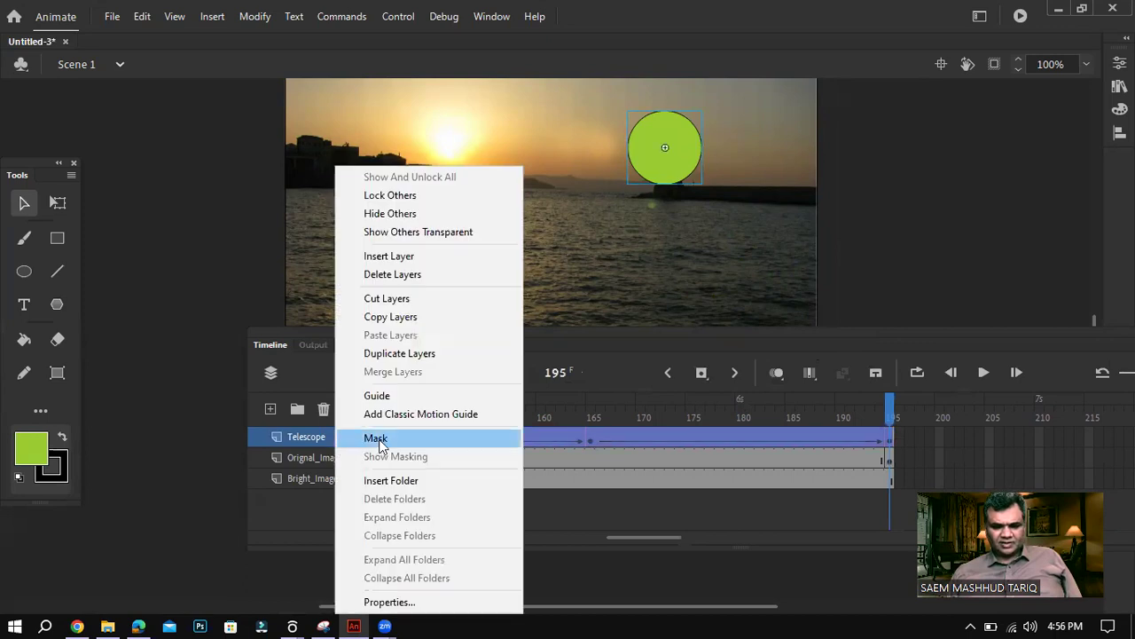
{"action": "left_click", "coordinate": [376, 438]}
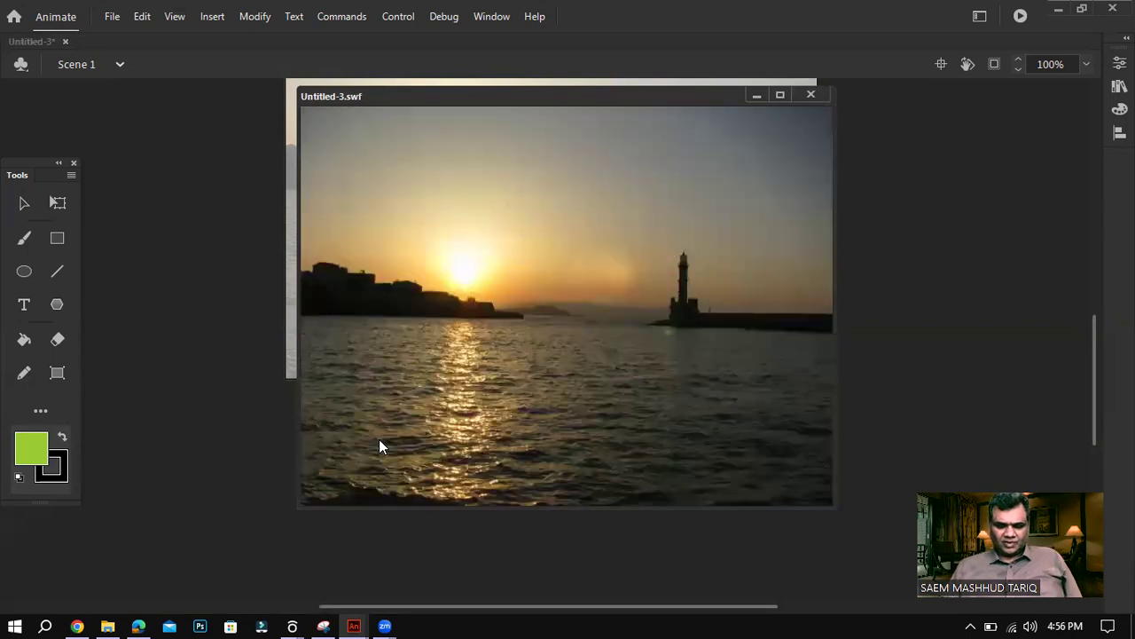
{"action": "left_click", "coordinate": [803, 96]}
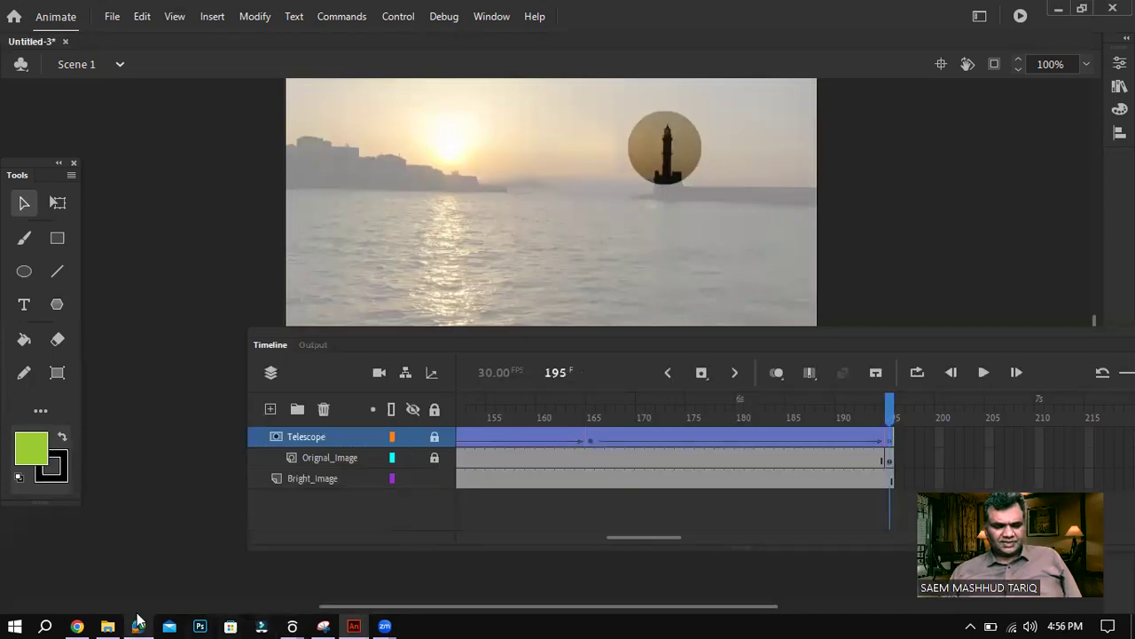
Check the telescope outline pictured in the exam paper, and add a layer named Telescope_Ring above Telescope in the animation.
{"action": "mouse_move", "coordinate": [78, 621]}
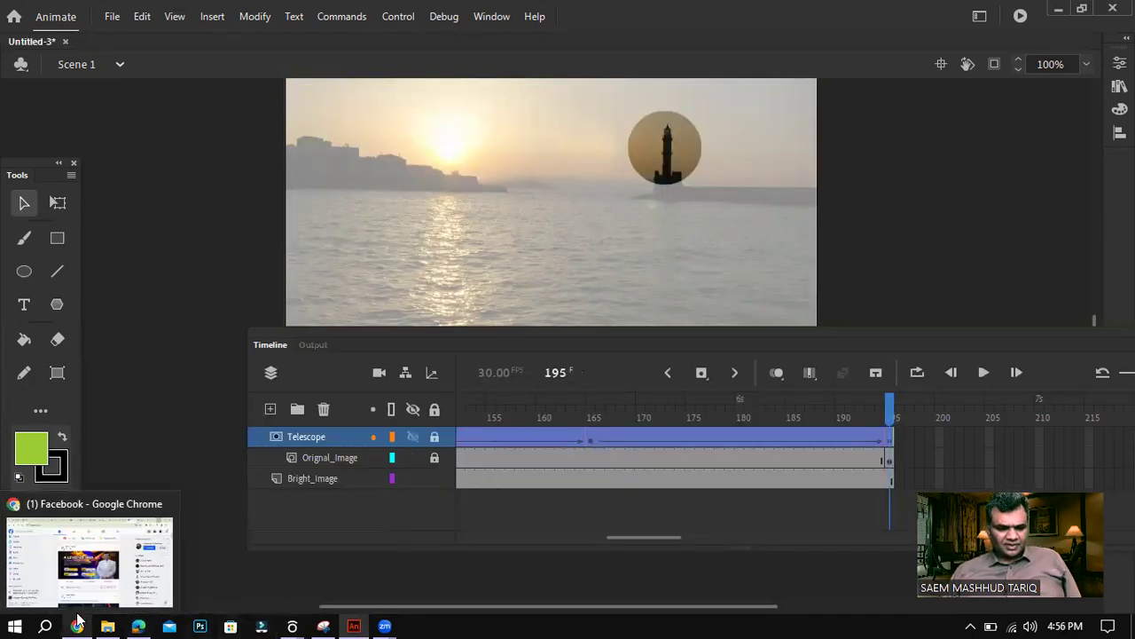
{"action": "left_click", "coordinate": [138, 626]}
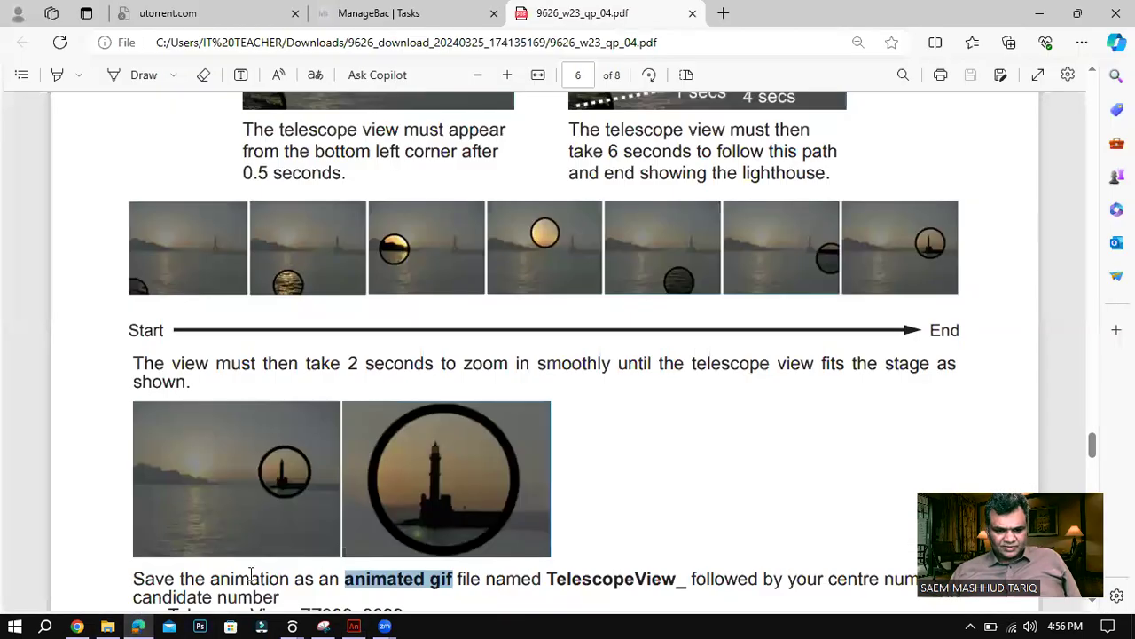
{"action": "left_click", "coordinate": [142, 626]}
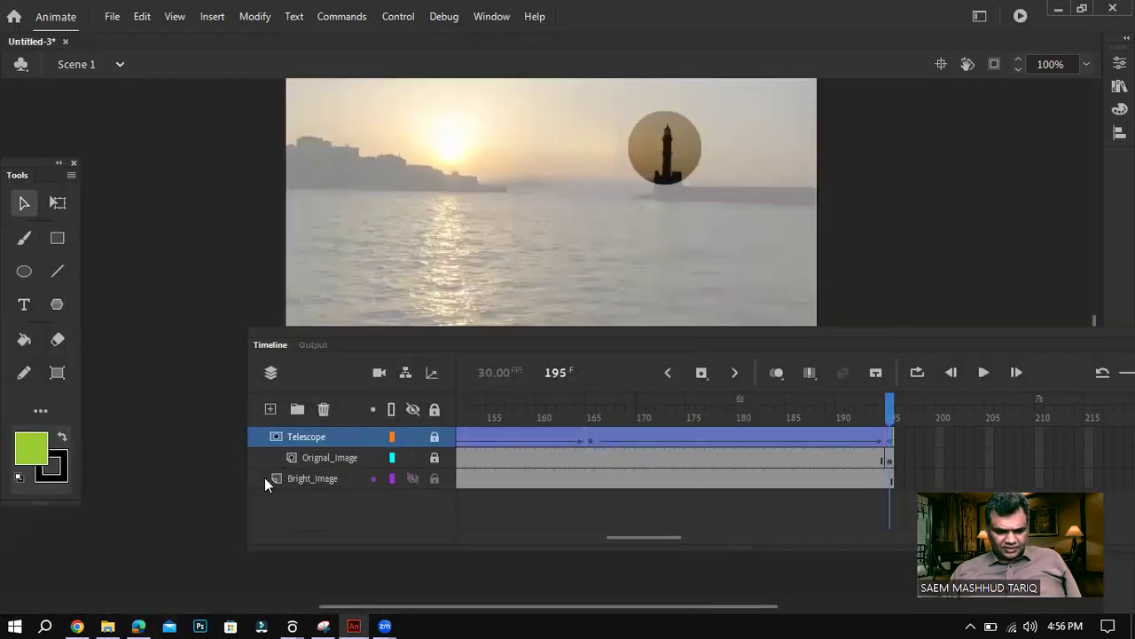
{"action": "left_click_drag", "start_coordinate": [370, 331], "coordinate": [330, 314]}
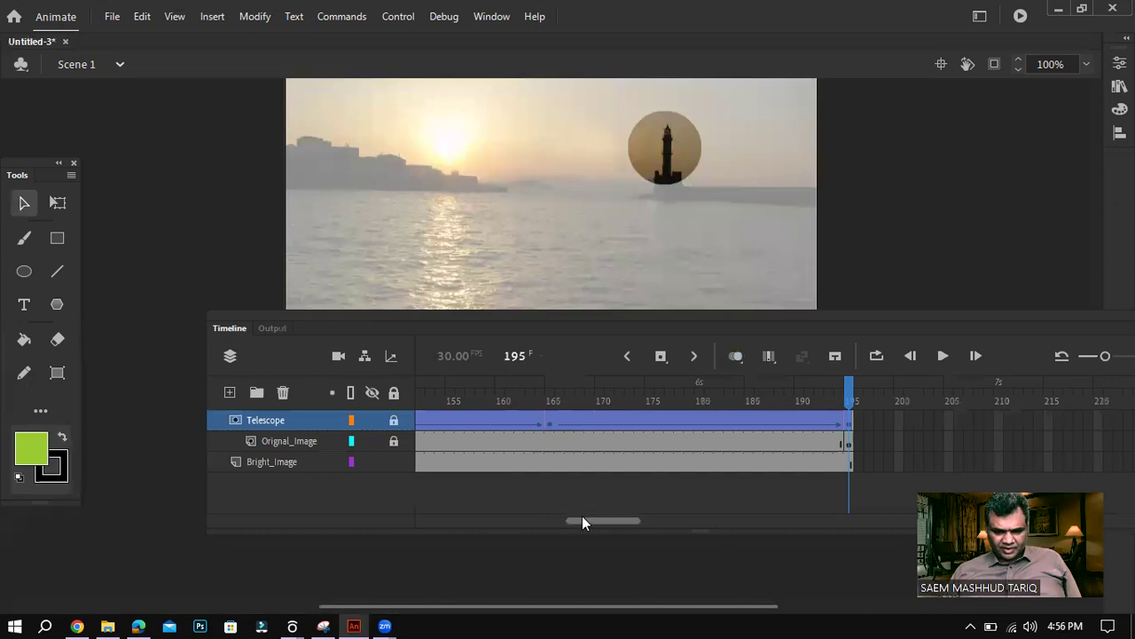
{"action": "left_click_drag", "start_coordinate": [582, 521], "coordinate": [425, 526]}
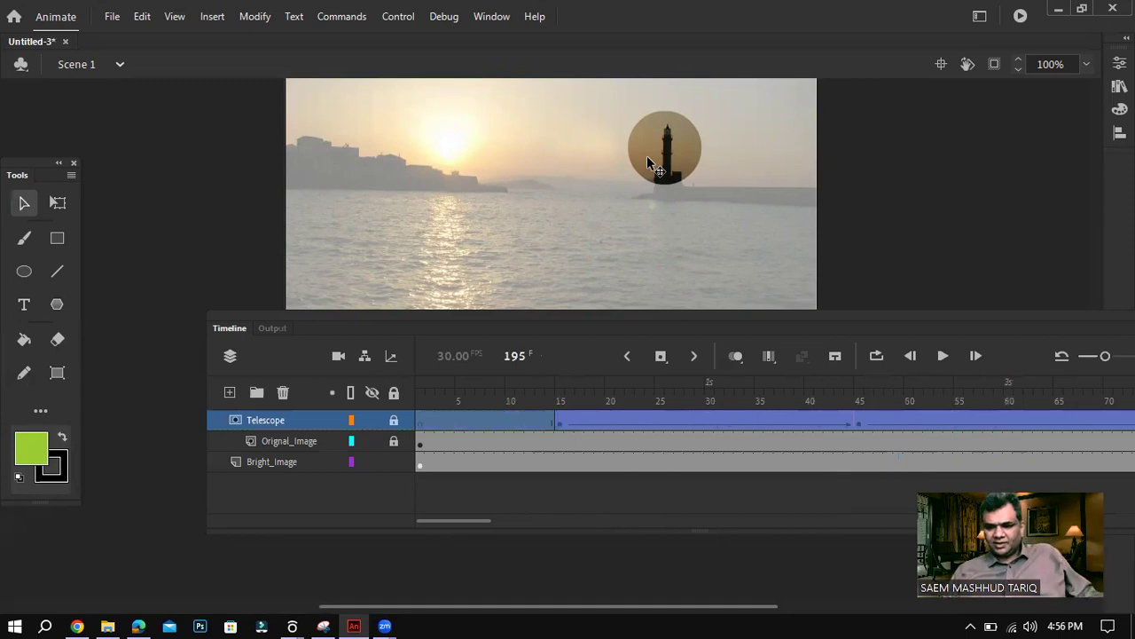
{"action": "left_click", "coordinate": [233, 391]}
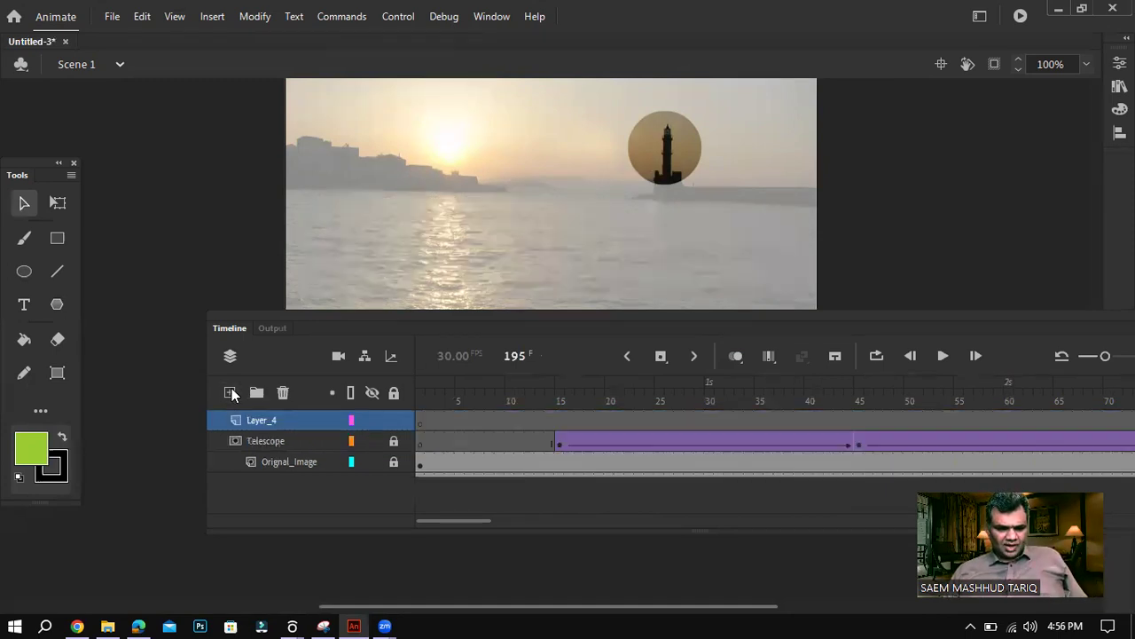
{"action": "double_click", "coordinate": [267, 420]}
{"action": "type", "text": "Teles"}
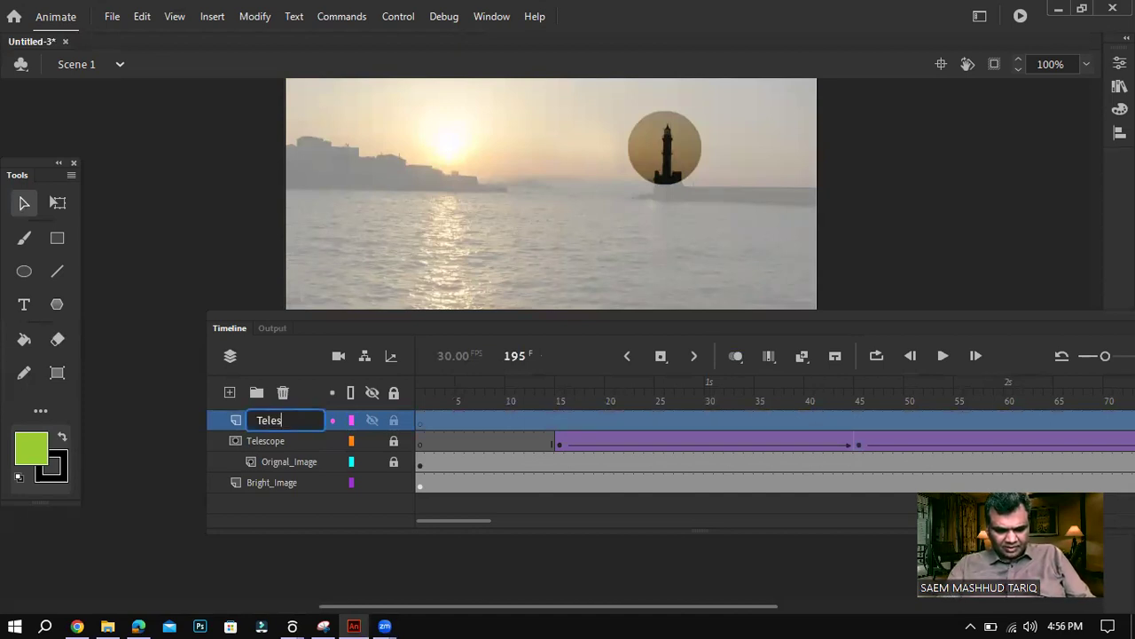
{"action": "type", "text": "cope Ring"}
{"action": "left_click", "coordinate": [219, 404]}
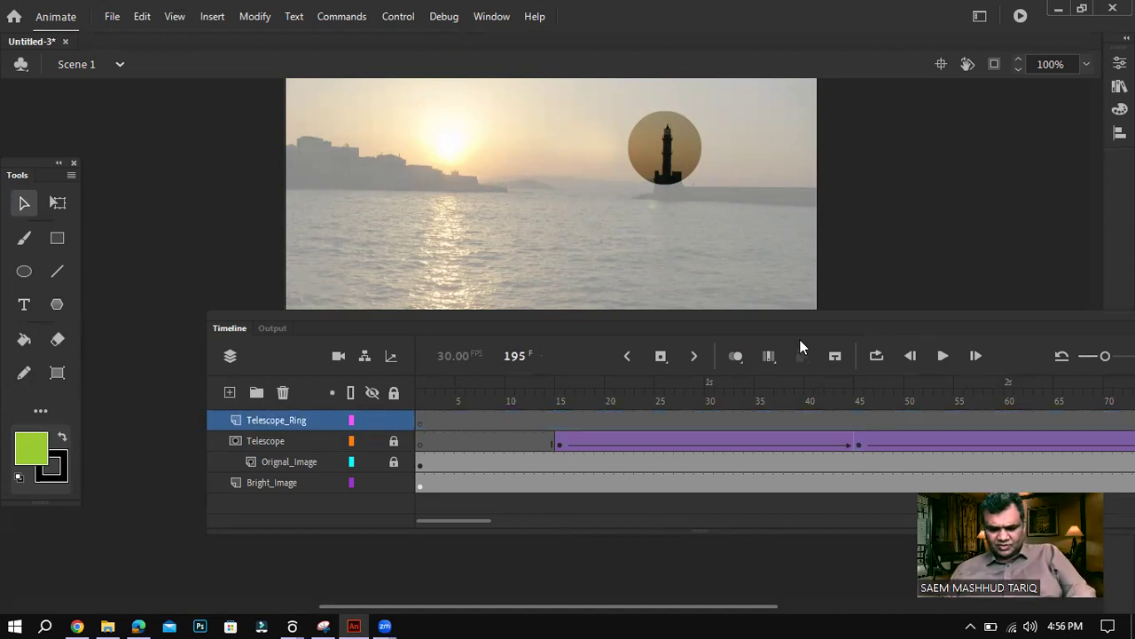
At frame 45, draw an outlined circle about 92 px wide on the Telescope_Ring layer beside the masked telescope view.
{"action": "key", "text": "ctrl+="}
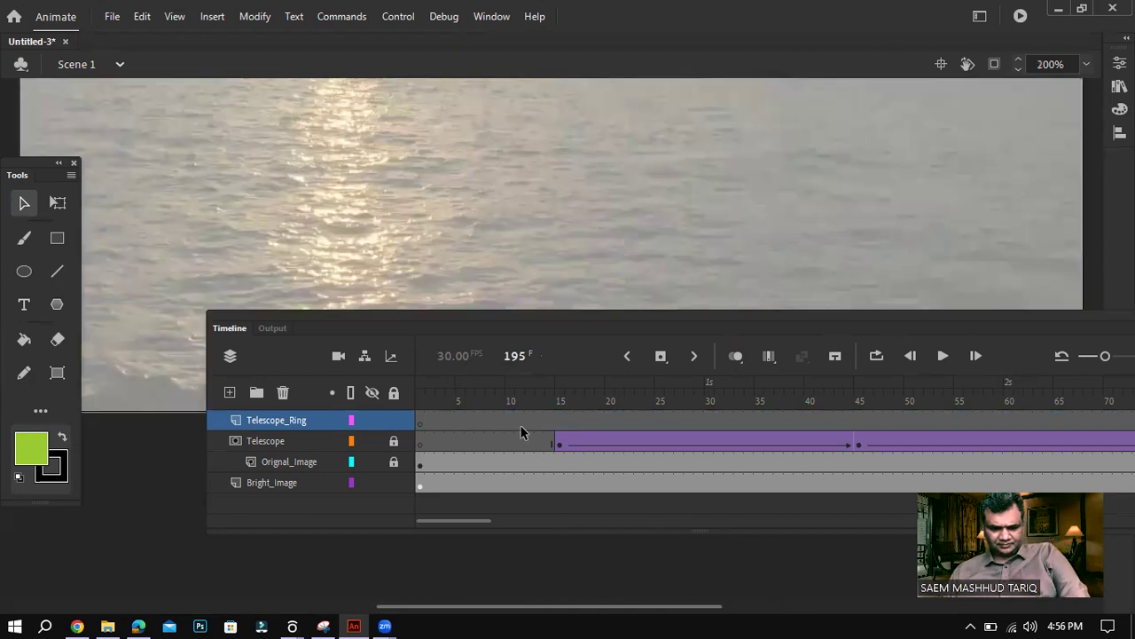
{"action": "left_click", "coordinate": [420, 442]}
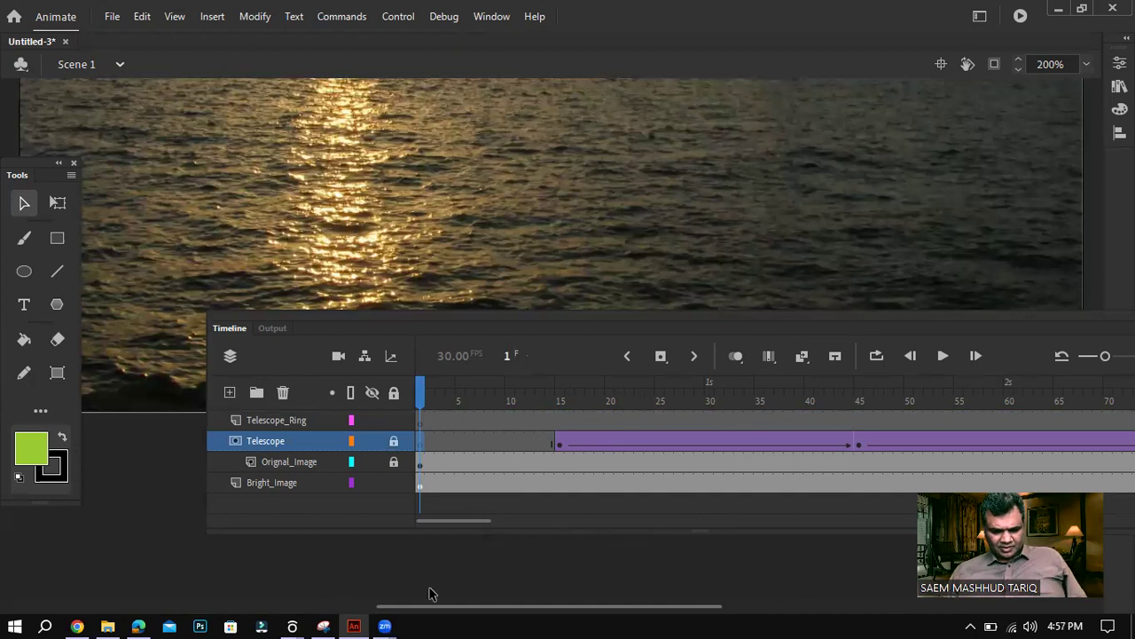
{"action": "scroll", "coordinate": [431, 591], "scroll_direction": "left", "scroll_amount": 3}
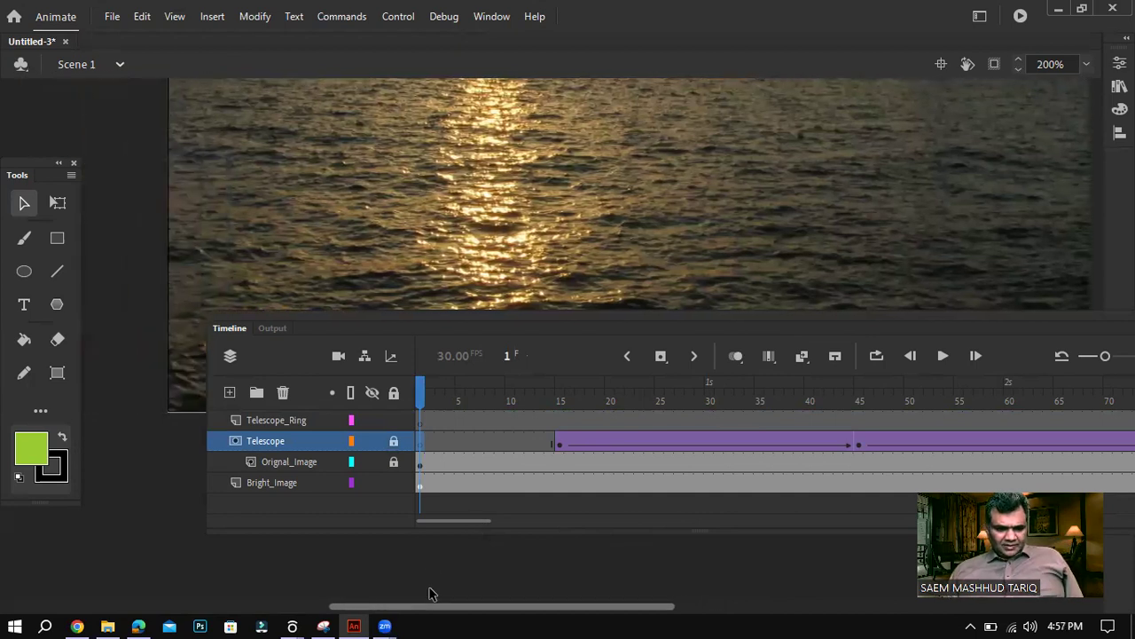
{"action": "left_click", "coordinate": [559, 444]}
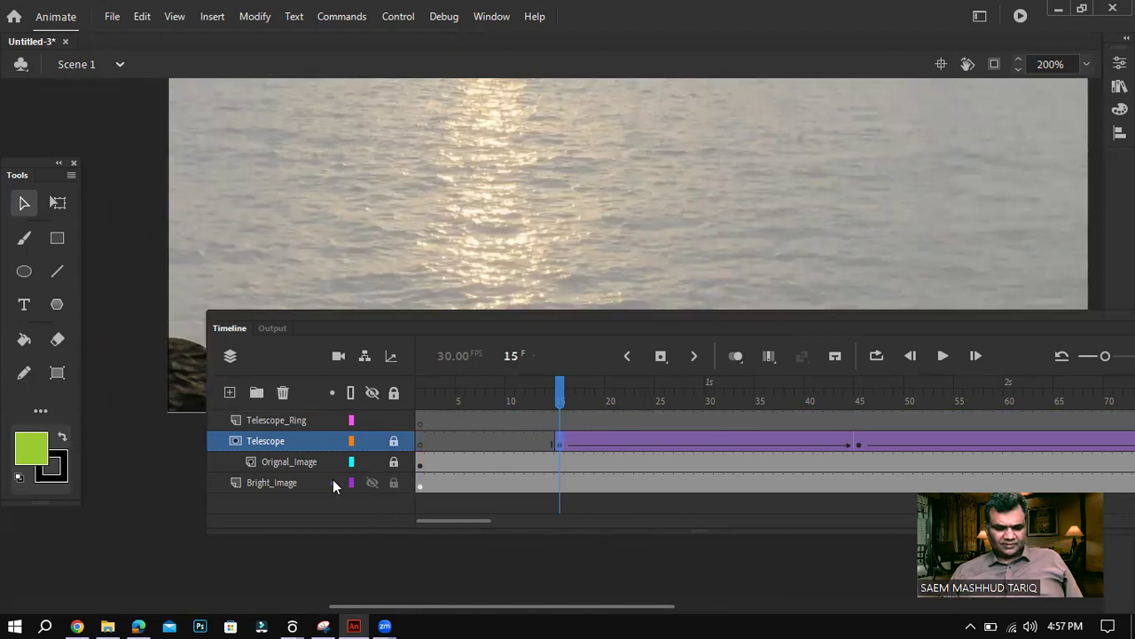
{"action": "left_click", "coordinate": [860, 442]}
{"action": "left_click_drag", "start_coordinate": [607, 313], "coordinate": [622, 421]}
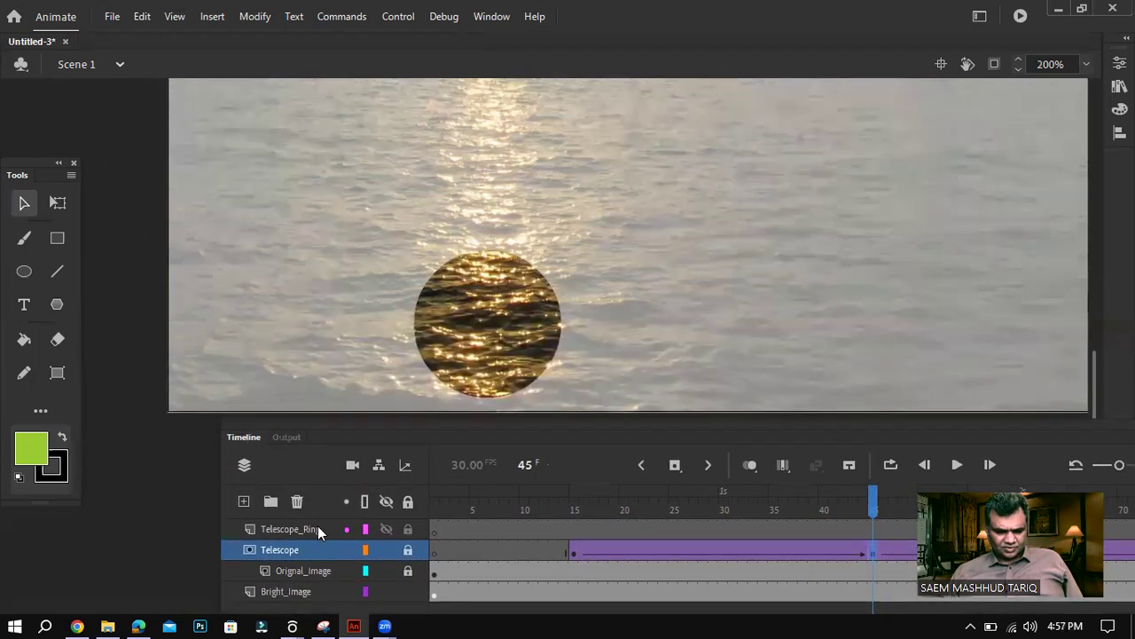
{"action": "left_click", "coordinate": [293, 528]}
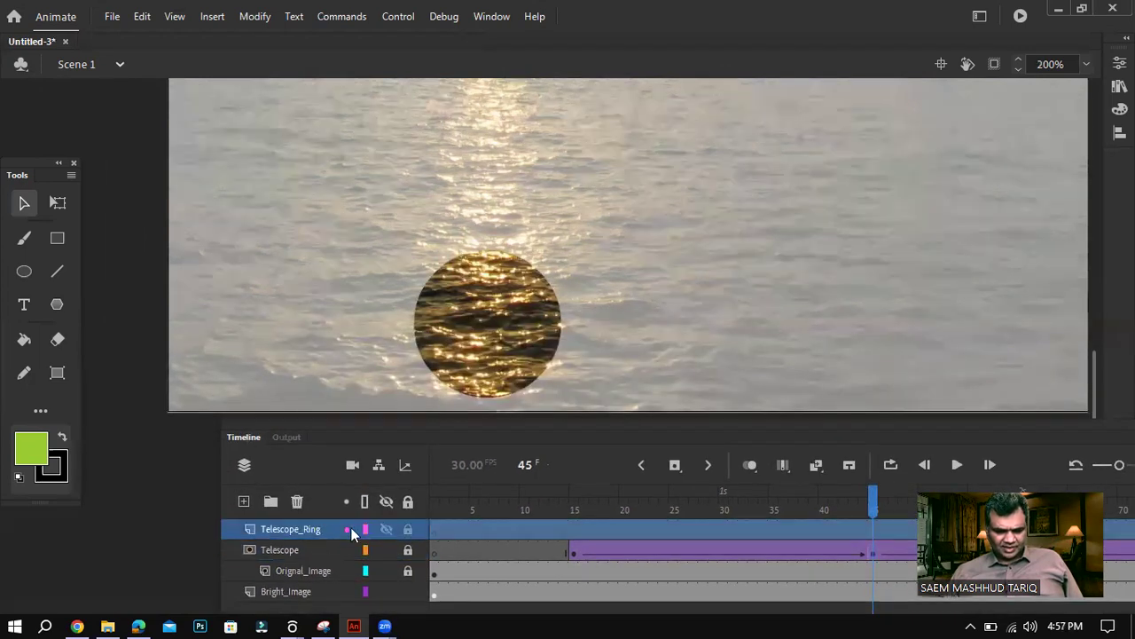
{"action": "left_click", "coordinate": [23, 271]}
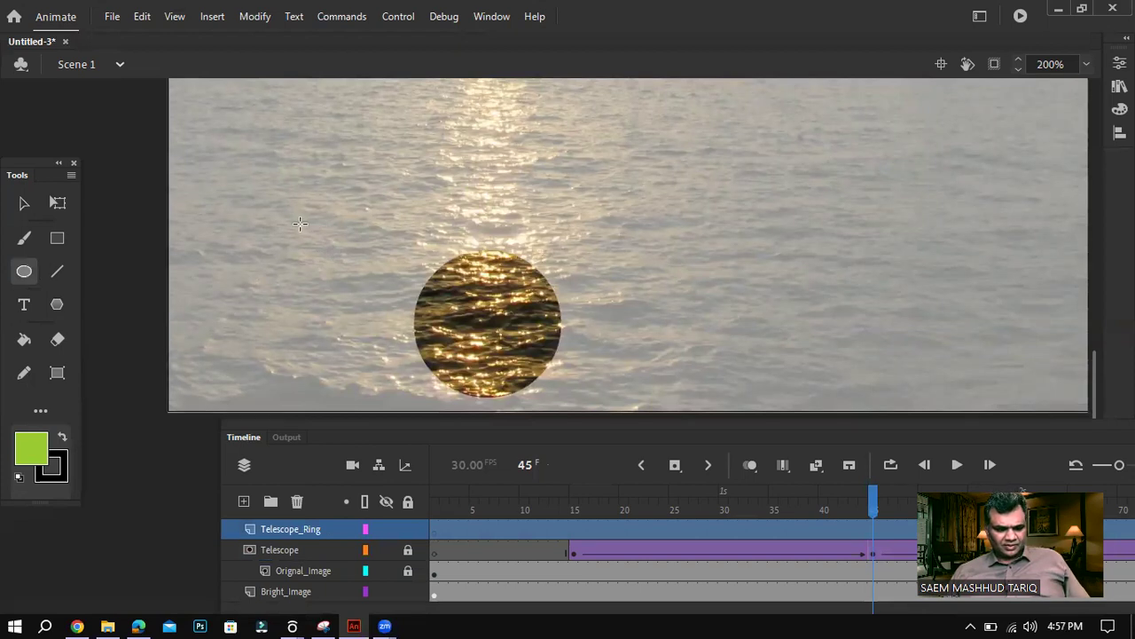
{"action": "left_click_drag", "start_coordinate": [241, 179], "coordinate": [396, 332]}
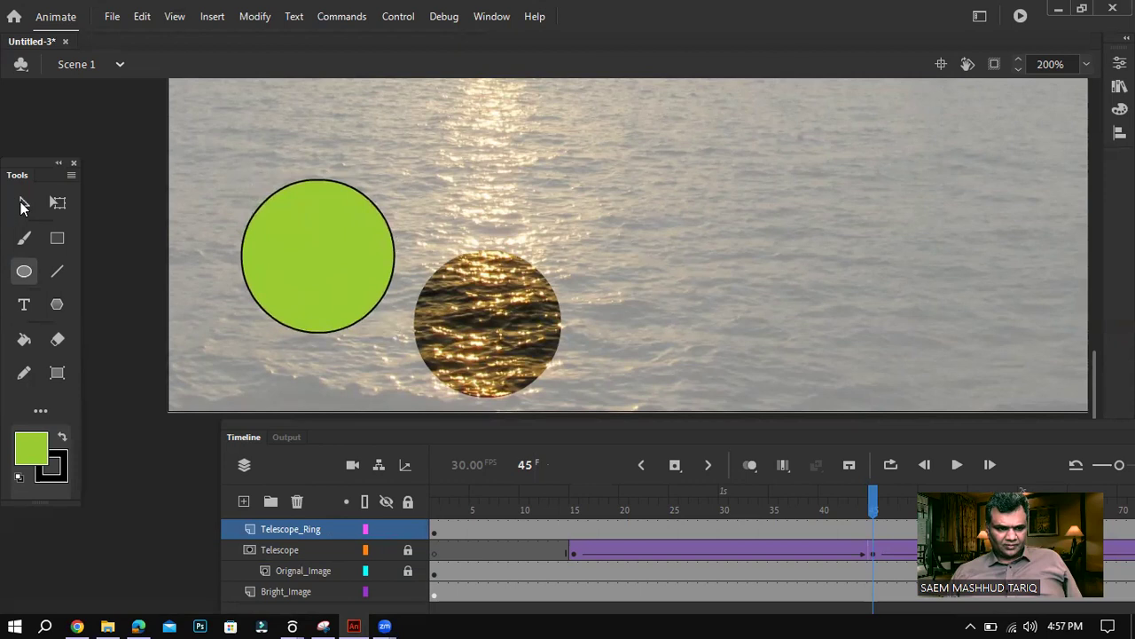
Separate the circle's black outline from its green fill and centre the outline around the masked telescope view.
{"action": "left_click", "coordinate": [24, 203]}
{"action": "double_click", "coordinate": [248, 295]}
{"action": "mouse_move", "coordinate": [294, 329]}
{"action": "left_mouse_down"}
{"action": "mouse_move", "coordinate": [425, 370]}
{"action": "mouse_move", "coordinate": [410, 350]}
{"action": "left_mouse_up"}
{"action": "key", "text": "Right"}
{"action": "key", "text": "Right"}
{"action": "key", "text": "Right"}
{"action": "key", "text": "Right"}
{"action": "key", "text": "Down"}
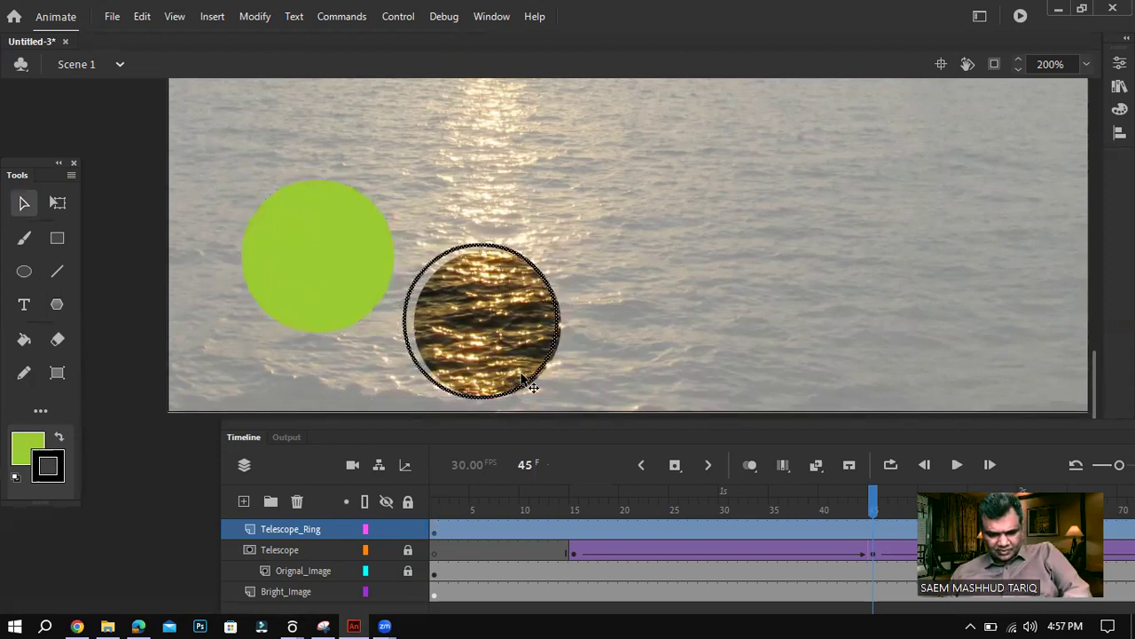
{"action": "key", "text": "Down"}
{"action": "key", "text": "Right"}
{"action": "key", "text": "Right"}
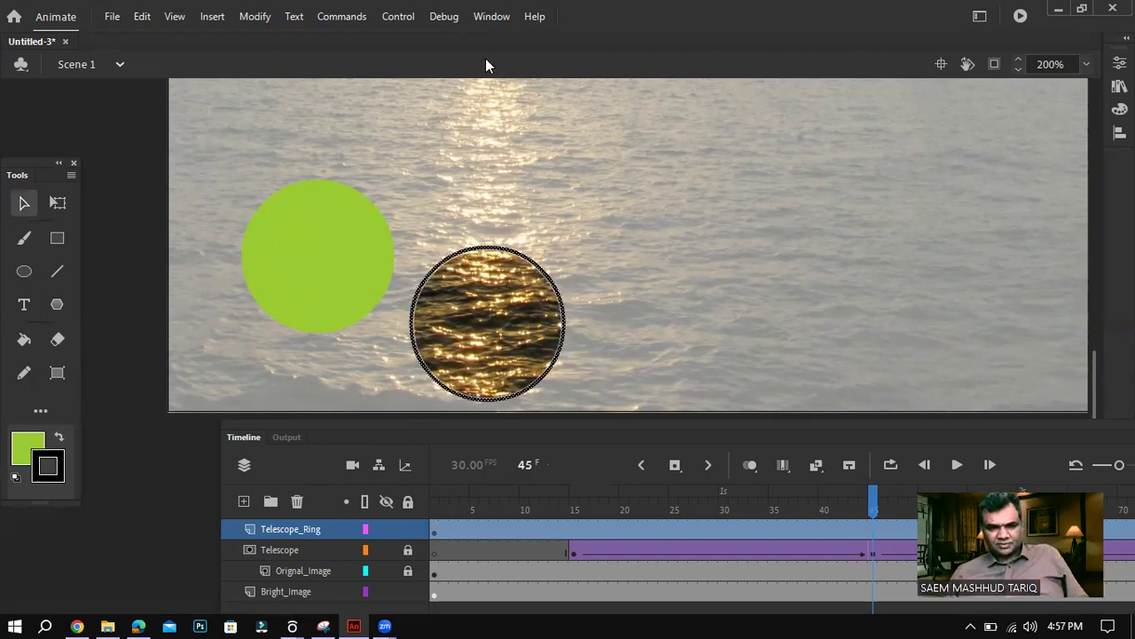
Thicken the ring's black stroke into a heavy telescope rim and delete the leftover green circle.
{"action": "left_click", "coordinate": [491, 15]}
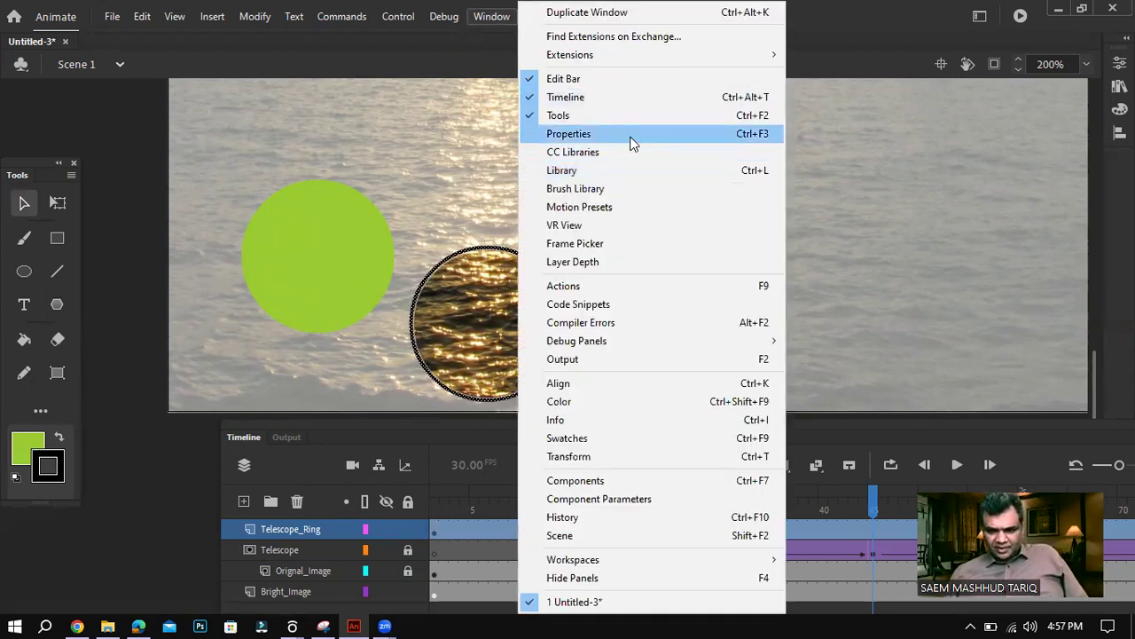
{"action": "left_click", "coordinate": [632, 140]}
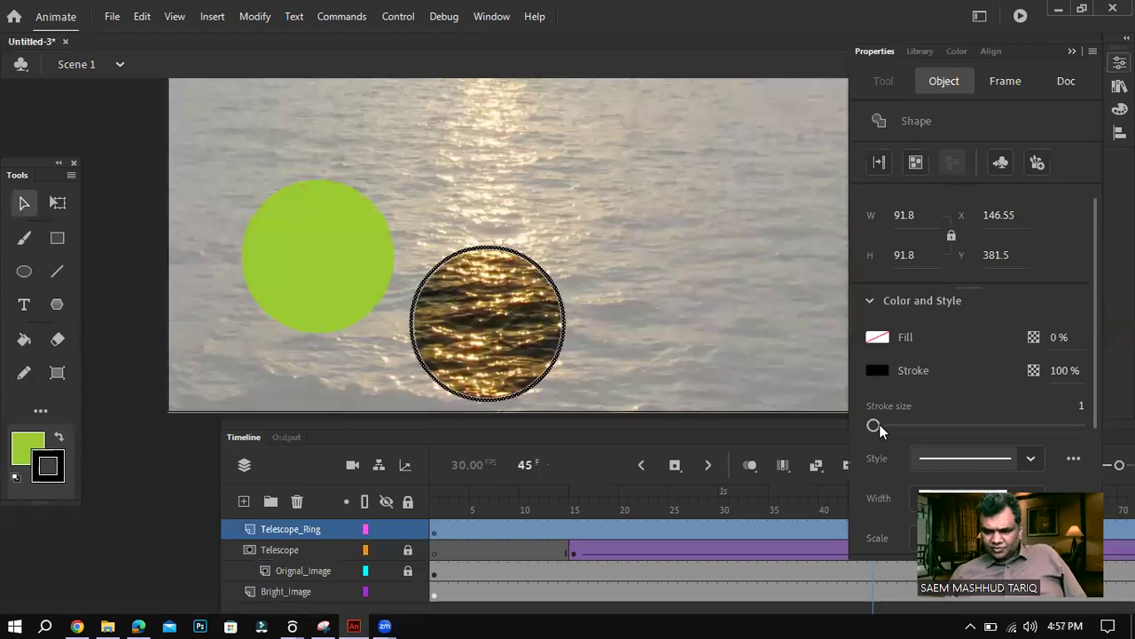
{"action": "left_click_drag", "start_coordinate": [877, 428], "coordinate": [886, 429]}
{"action": "left_click", "coordinate": [343, 297]}
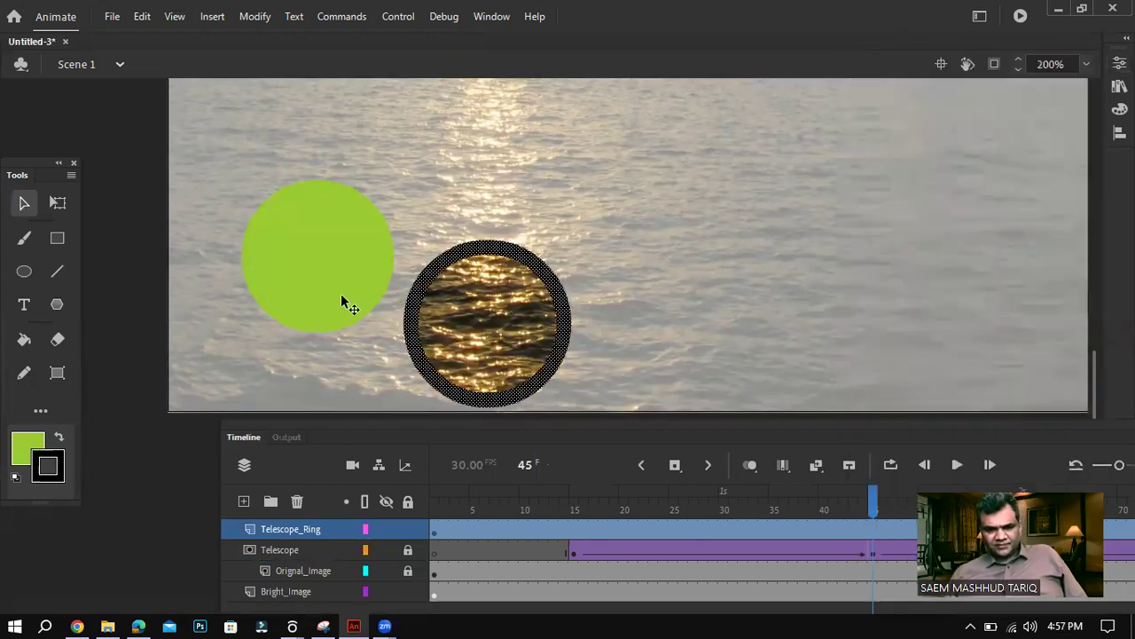
{"action": "left_click", "coordinate": [331, 287]}
{"action": "key", "text": "Delete"}
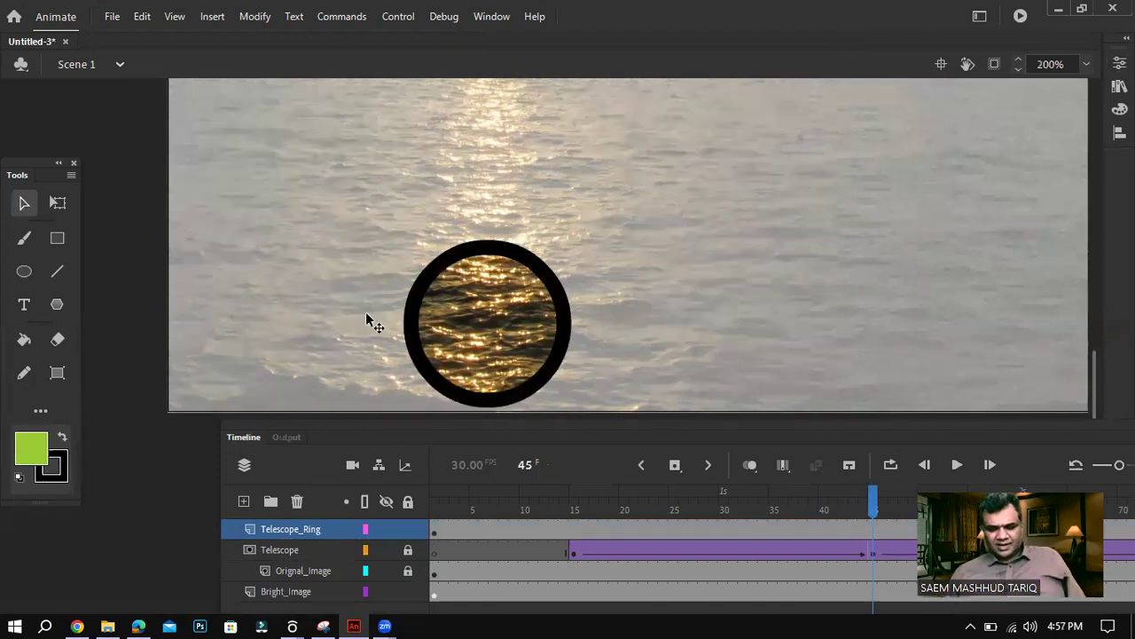
Insert a keyframe at frame 195 on the Telescope_Ring layer and create a classic tween leading up to it.
{"action": "left_click_drag", "start_coordinate": [622, 423], "coordinate": [588, 402]}
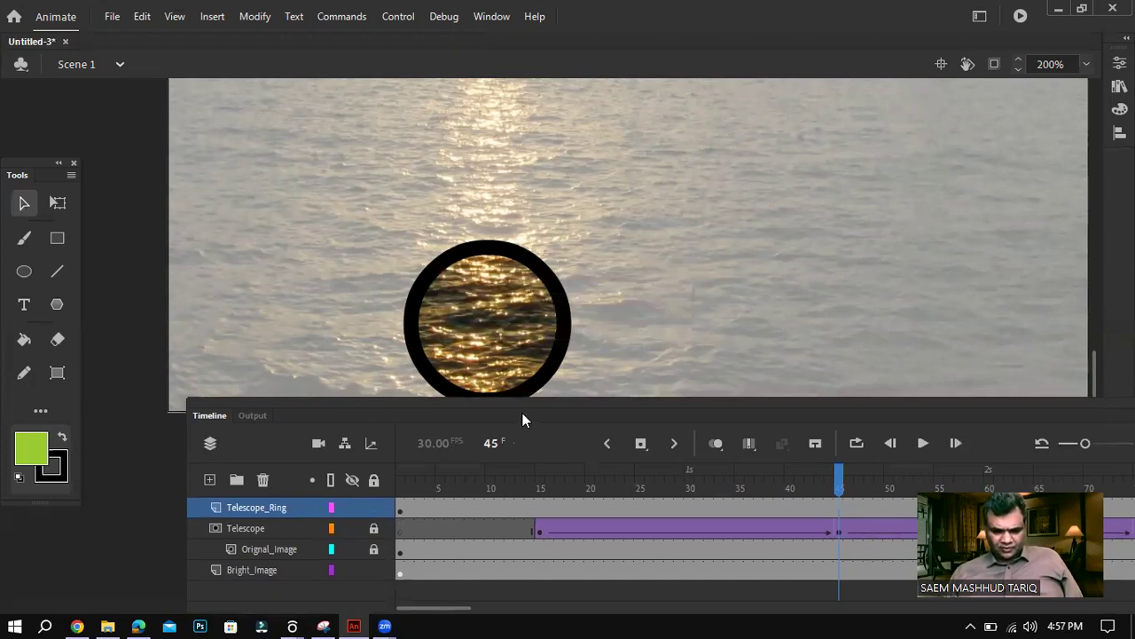
{"action": "left_click_drag", "start_coordinate": [600, 417], "coordinate": [464, 385]}
{"action": "left_click_drag", "start_coordinate": [332, 580], "coordinate": [496, 576]}
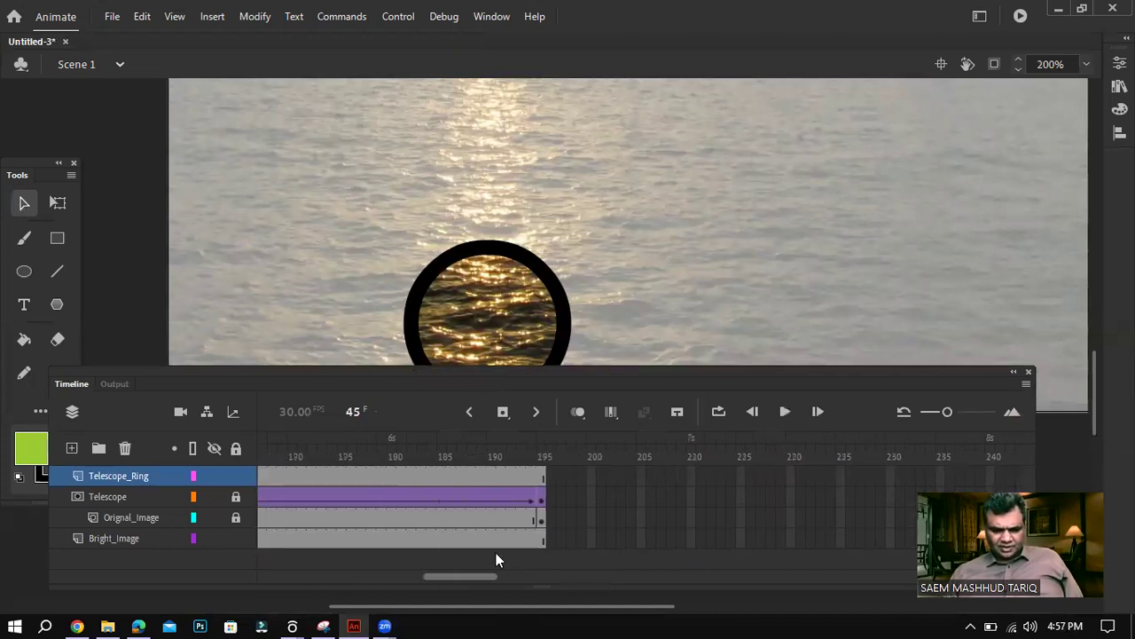
{"action": "left_click", "coordinate": [540, 476]}
{"action": "right_click", "coordinate": [541, 476]}
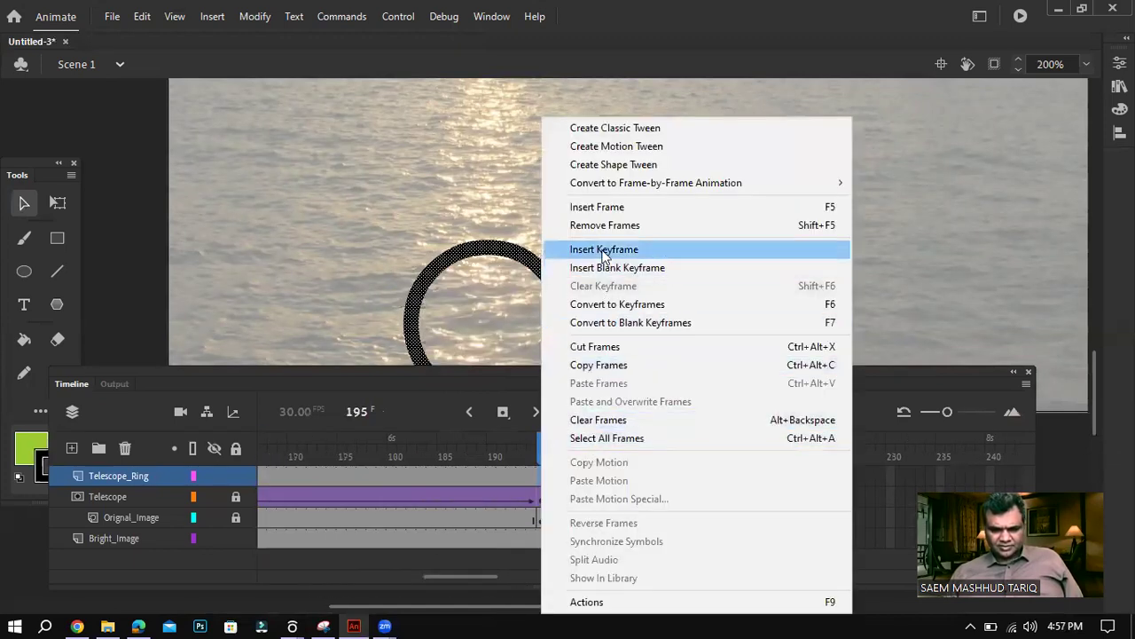
{"action": "left_click", "coordinate": [523, 474]}
{"action": "left_click", "coordinate": [523, 474]}
{"action": "right_click", "coordinate": [525, 475]}
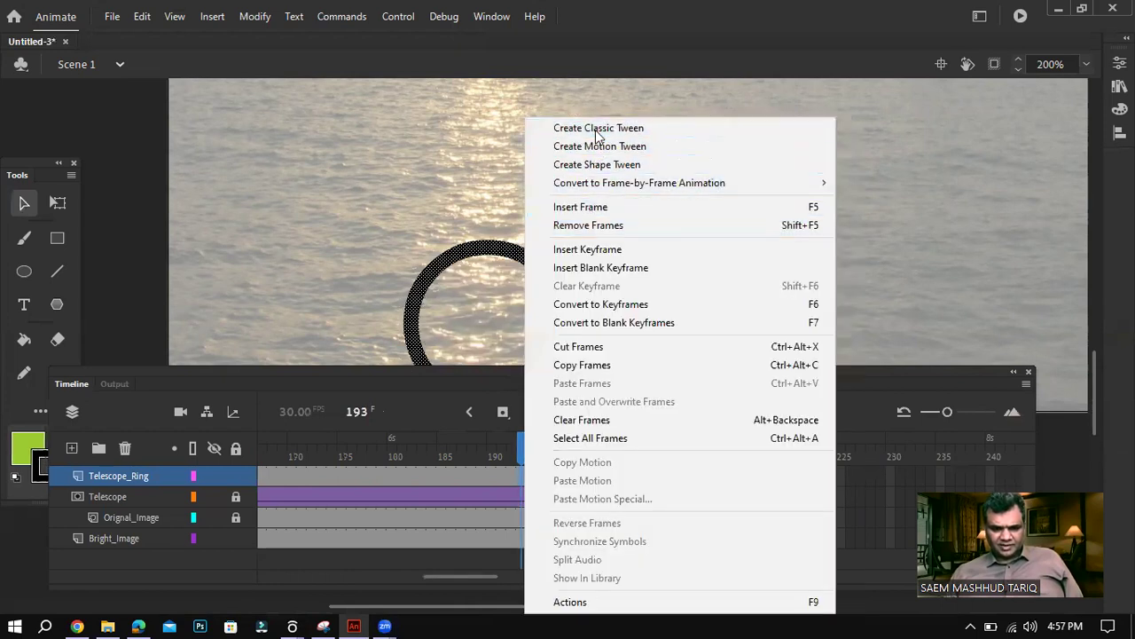
{"action": "left_click", "coordinate": [598, 128]}
{"action": "left_click", "coordinate": [542, 474]}
{"action": "right_click", "coordinate": [542, 474]}
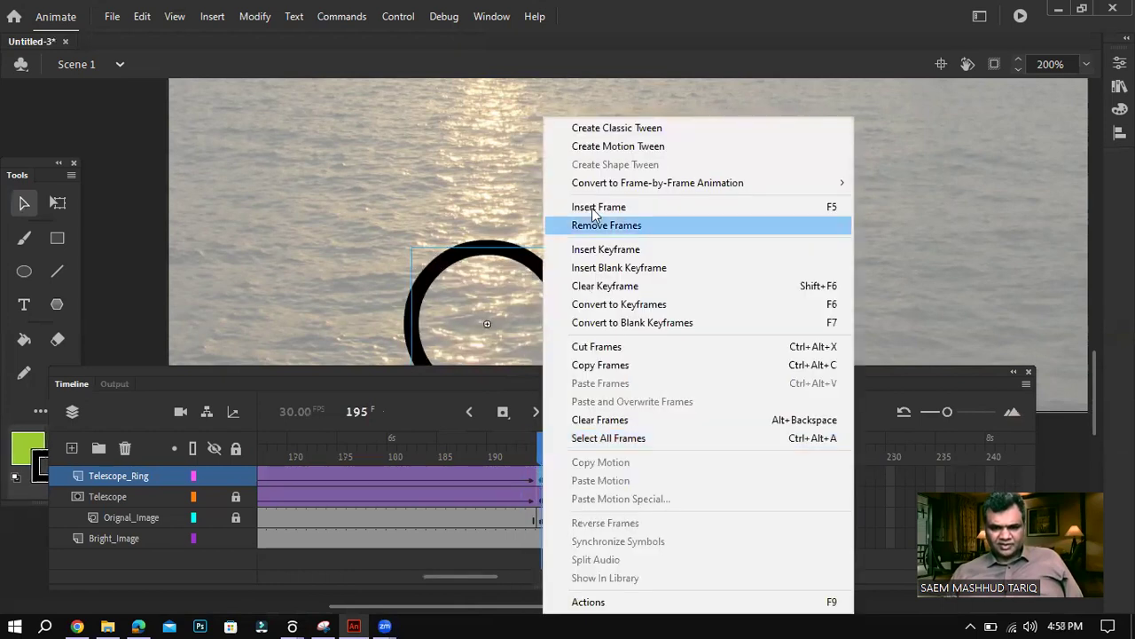
{"action": "left_click", "coordinate": [599, 128]}
Move Telescope_Ring's first keyframe from frame 1 to frame 15, matching the start of the Telescope mask.
{"action": "left_click_drag", "start_coordinate": [481, 576], "coordinate": [317, 589]}
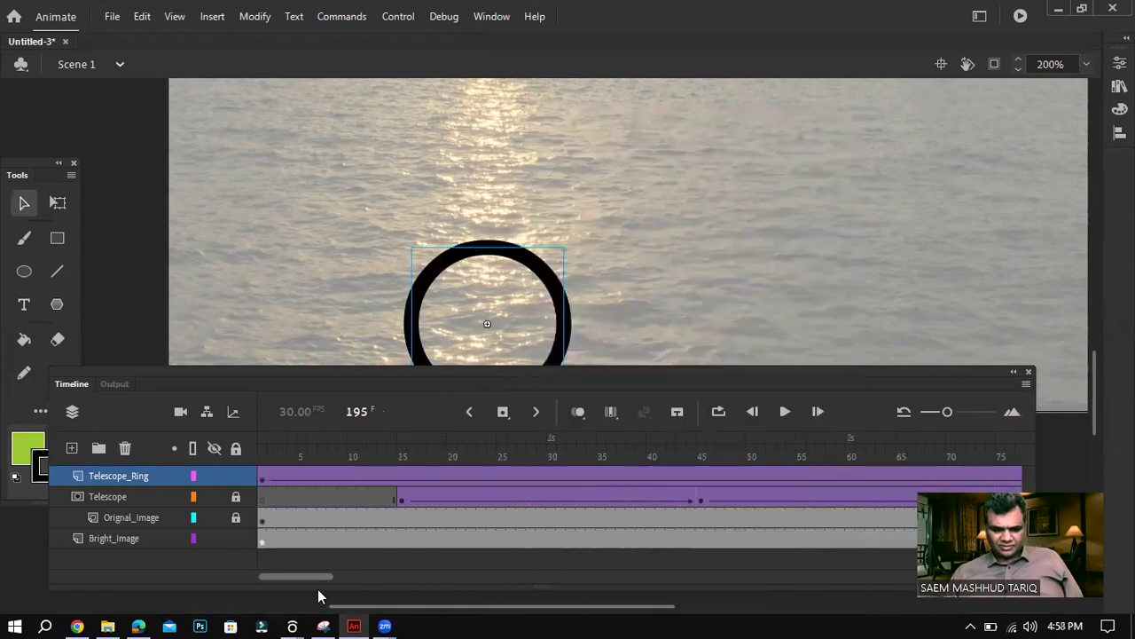
{"action": "left_click", "coordinate": [260, 477]}
{"action": "left_click_drag", "start_coordinate": [265, 371], "coordinate": [386, 444]}
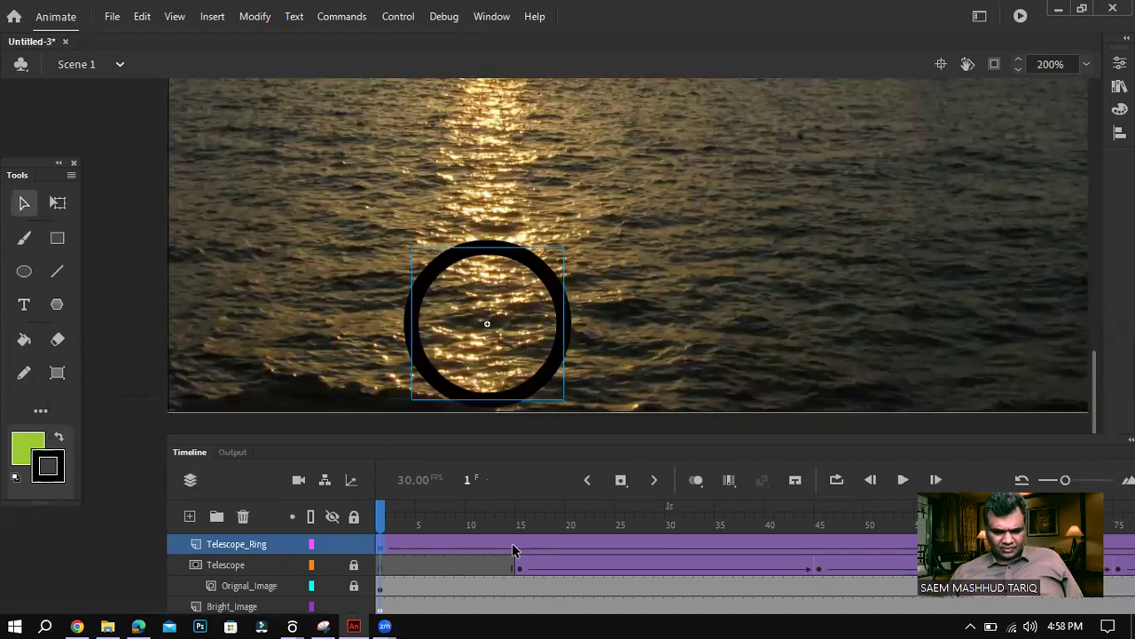
{"action": "left_click_drag", "start_coordinate": [381, 542], "coordinate": [515, 539]}
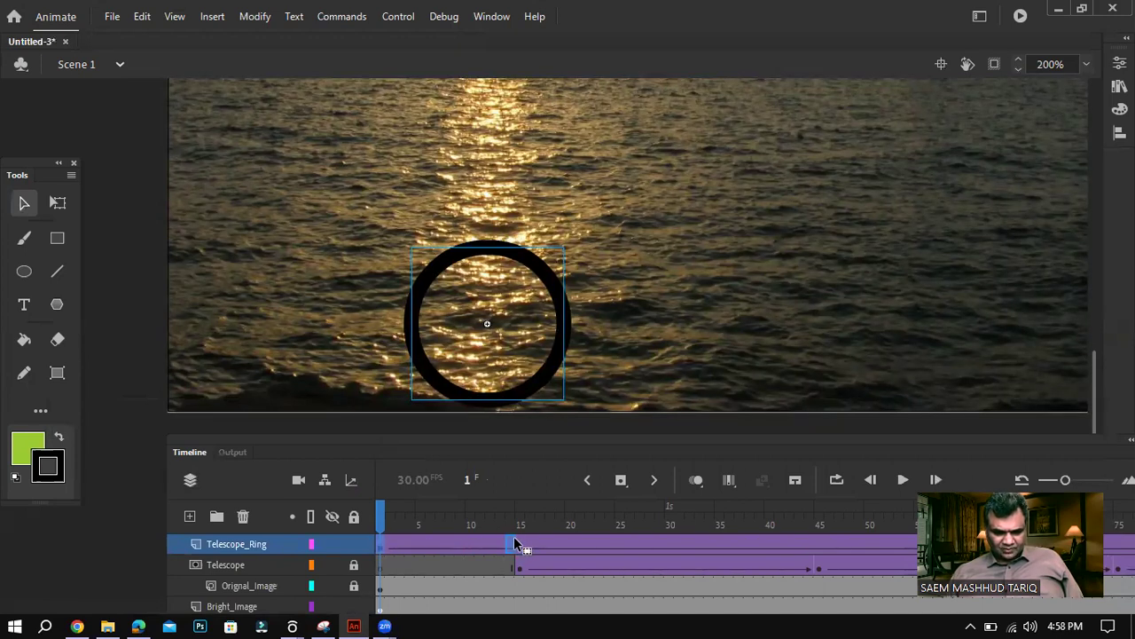
{"action": "left_click", "coordinate": [521, 543]}
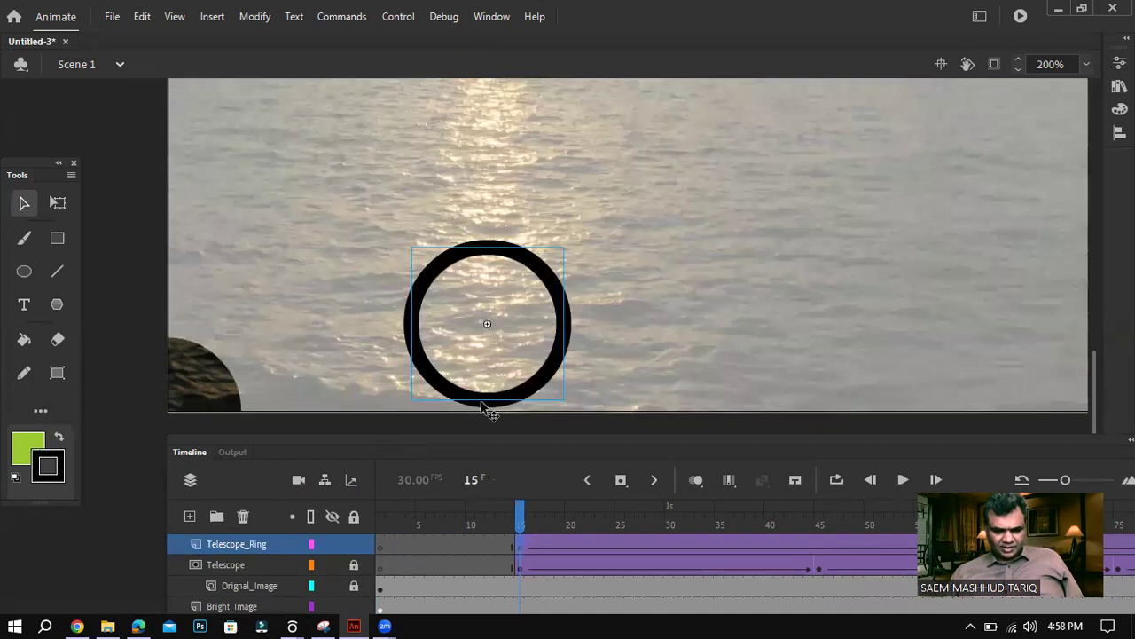
At frame 15, move the ring to the stage's bottom-left corner so that it surrounds the masked circle.
{"action": "left_click_drag", "start_coordinate": [401, 439], "coordinate": [433, 463]}
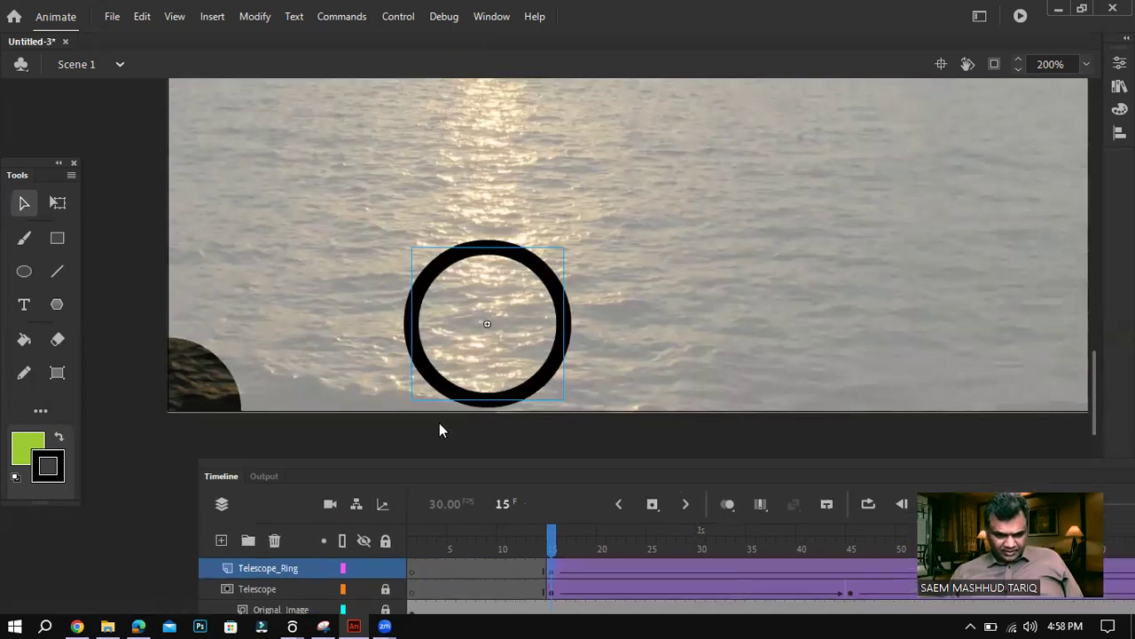
{"action": "left_click_drag", "start_coordinate": [551, 289], "coordinate": [260, 395]}
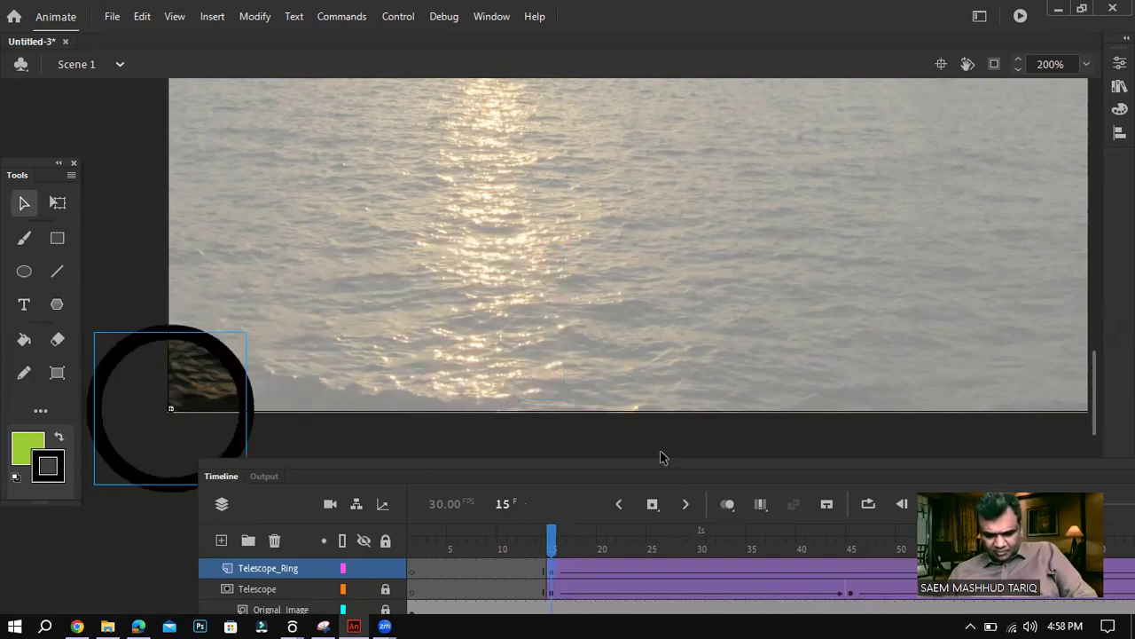
{"action": "key", "text": "ctrl+minus"}
{"action": "left_click_drag", "start_coordinate": [1096, 385], "coordinate": [1097, 378]}
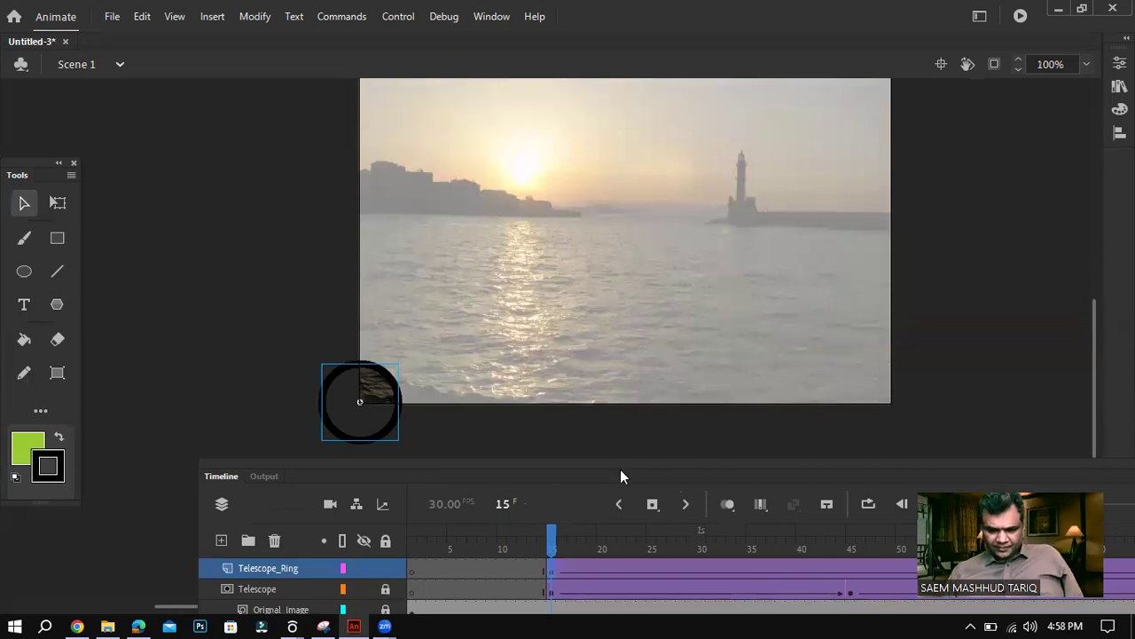
{"action": "left_click_drag", "start_coordinate": [618, 473], "coordinate": [447, 441]}
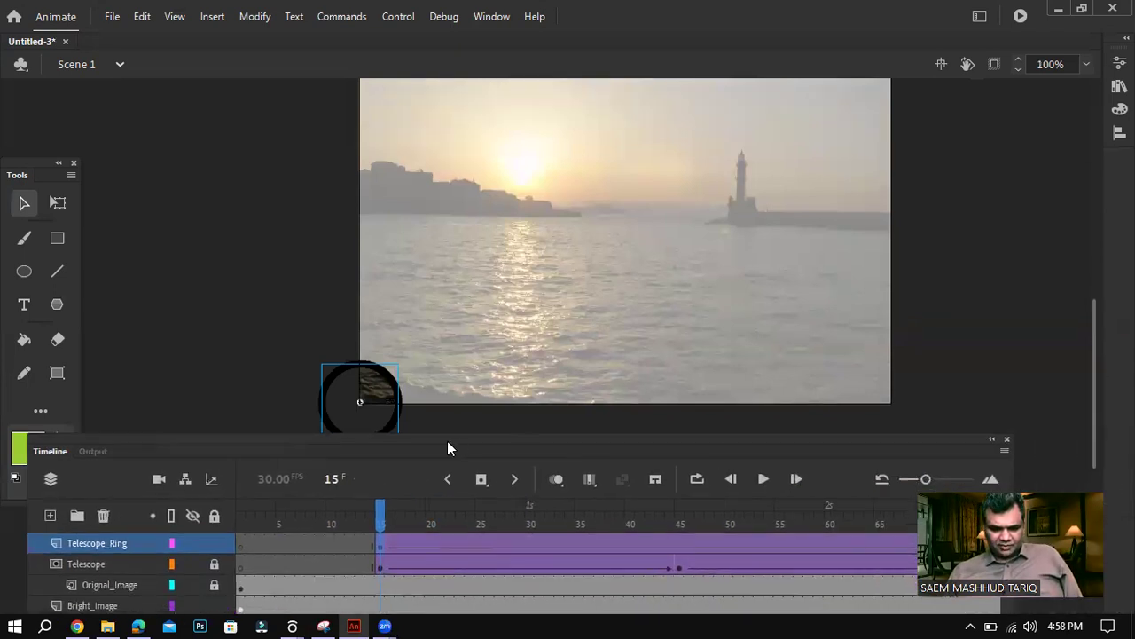
Insert a keyframe at frame 45 on the Telescope_Ring layer and move the ring around the masked circle in the sun's reflection.
{"action": "left_click", "coordinate": [679, 545]}
{"action": "right_click", "coordinate": [680, 543]}
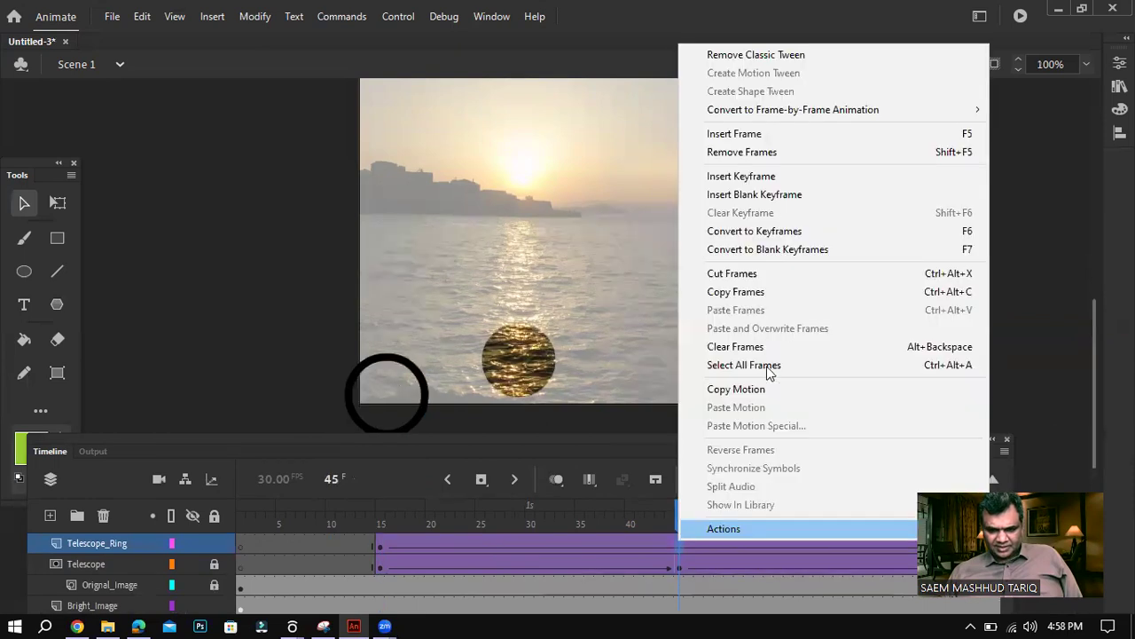
{"action": "left_click", "coordinate": [760, 177]}
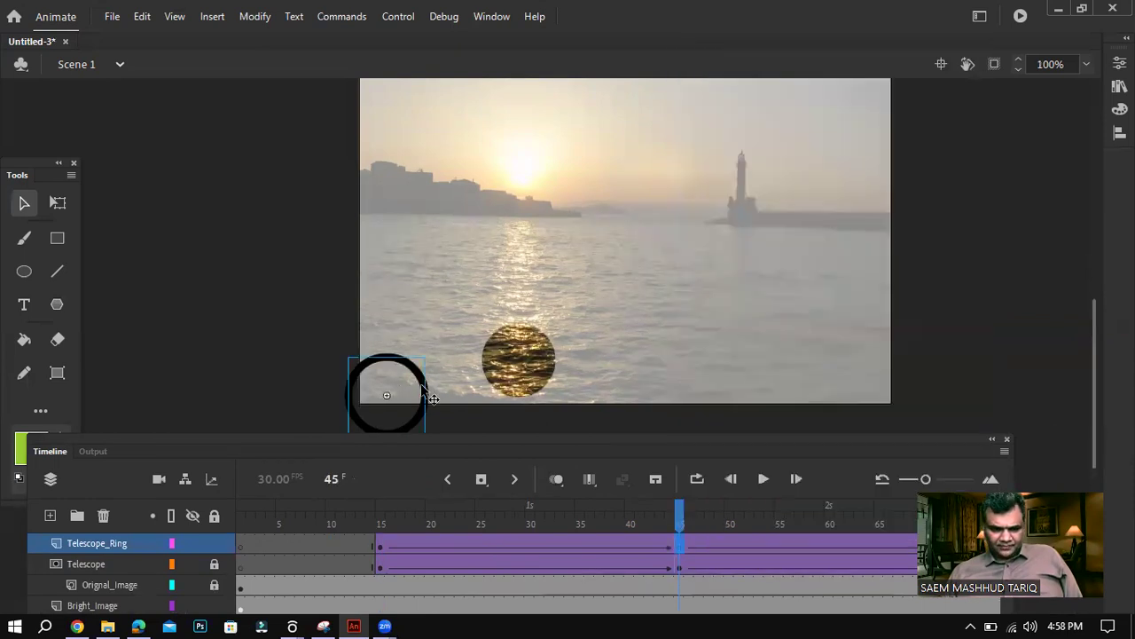
{"action": "left_click_drag", "start_coordinate": [434, 401], "coordinate": [564, 366]}
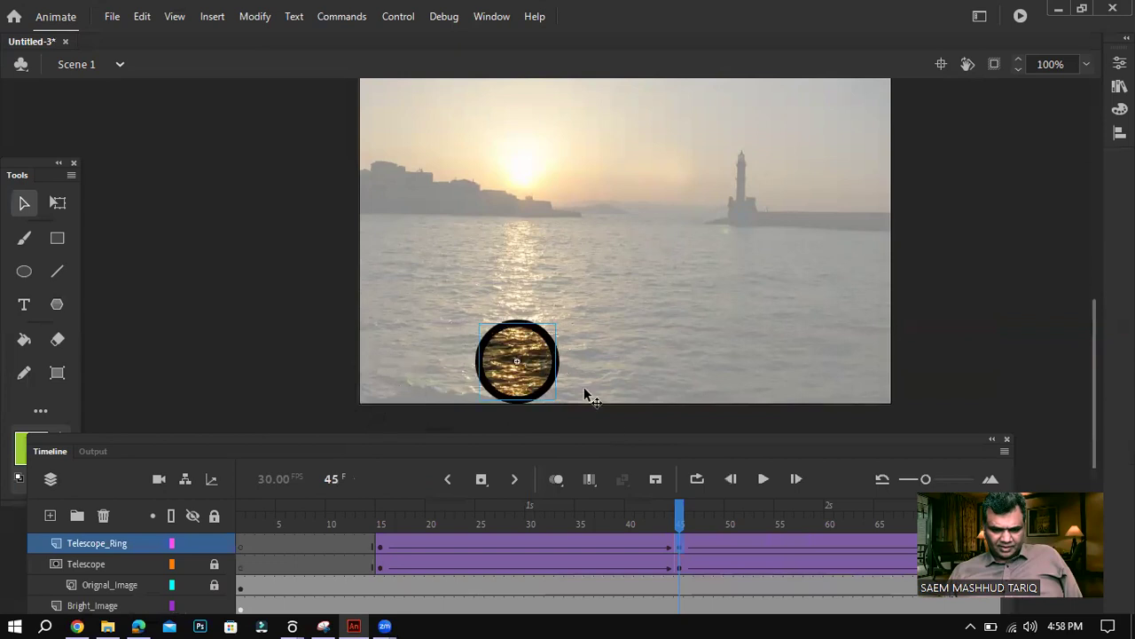
Insert a keyframe at frame 75 on the Telescope_Ring layer and move the ring toward the masked circle over the dark headland.
{"action": "left_click_drag", "start_coordinate": [695, 436], "coordinate": [597, 418]}
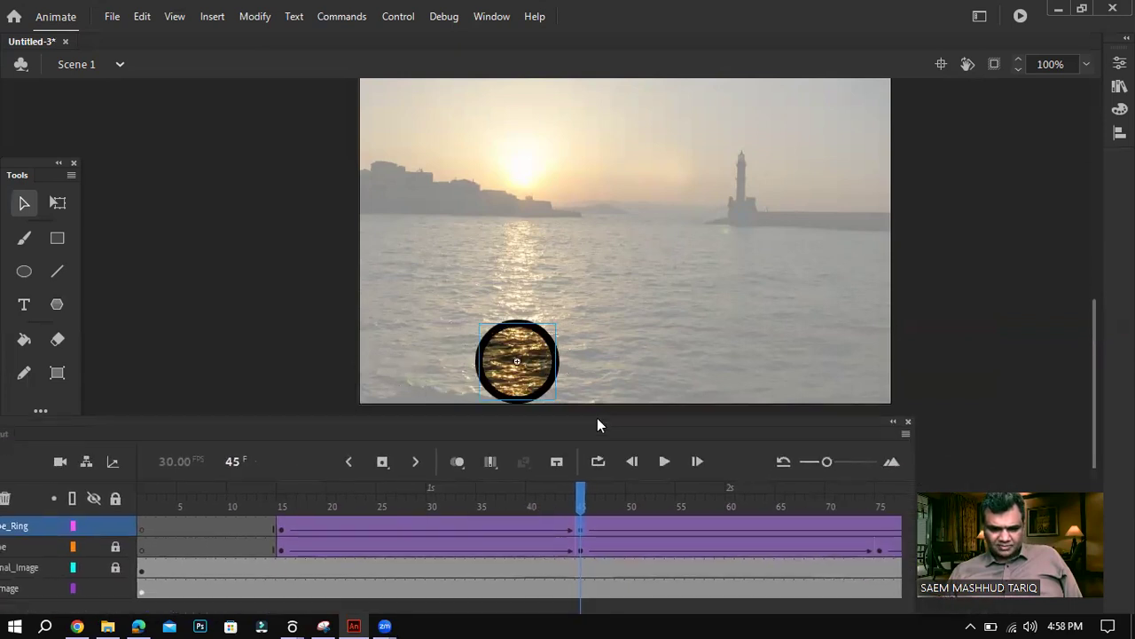
{"action": "left_click_drag", "start_coordinate": [391, 433], "coordinate": [390, 408]}
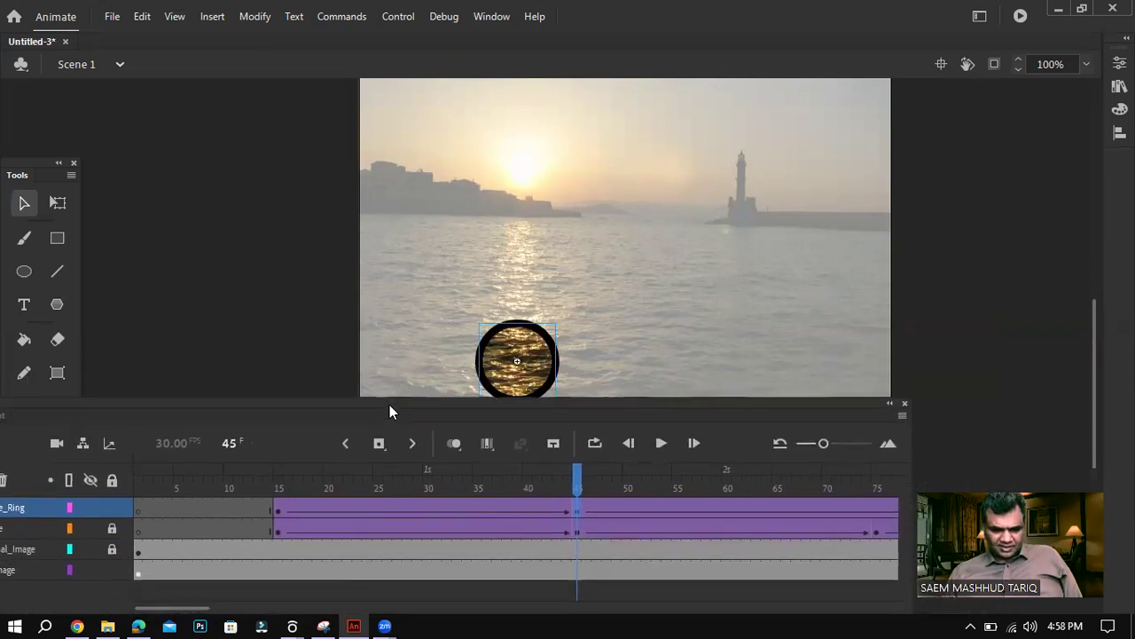
{"action": "left_click_drag", "start_coordinate": [195, 611], "coordinate": [228, 611]}
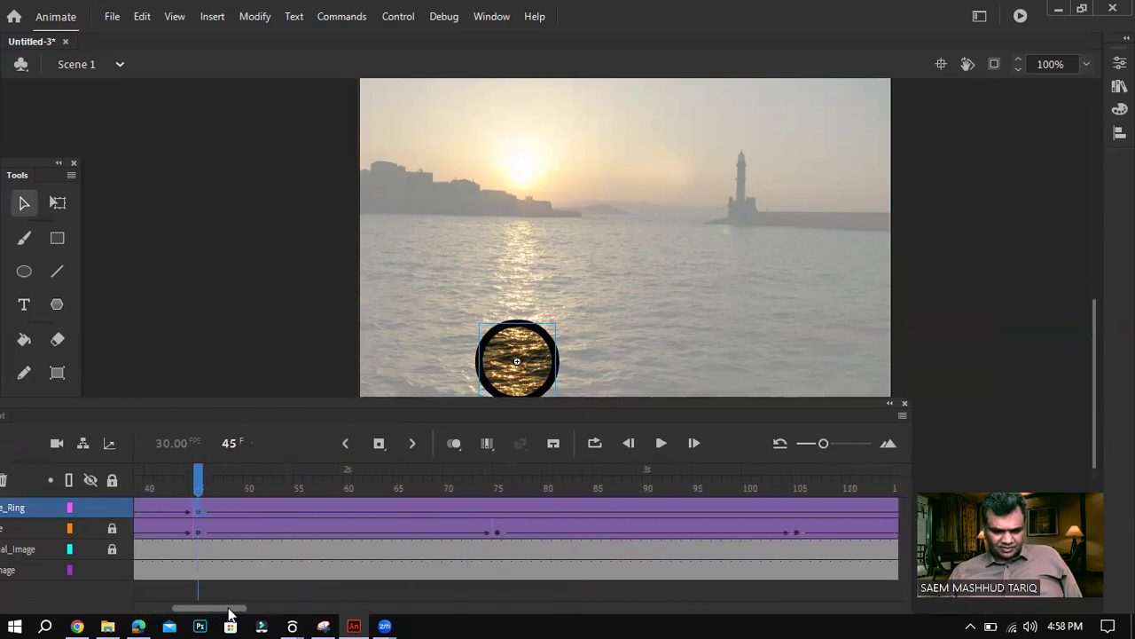
{"action": "left_click", "coordinate": [486, 509]}
{"action": "right_click", "coordinate": [486, 504]}
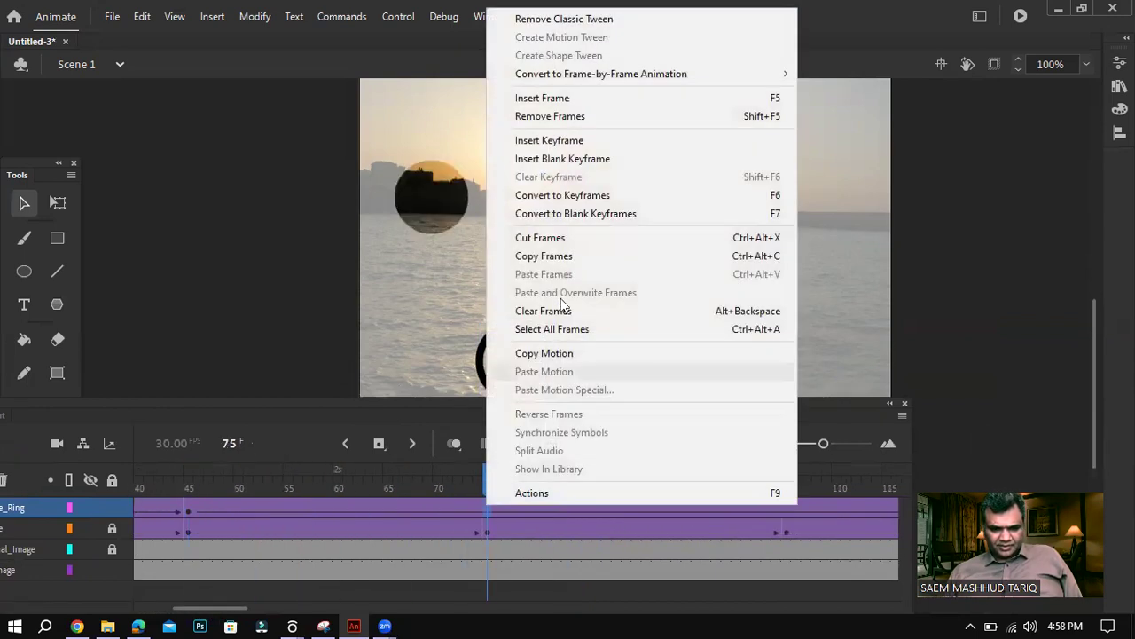
{"action": "left_click", "coordinate": [569, 143]}
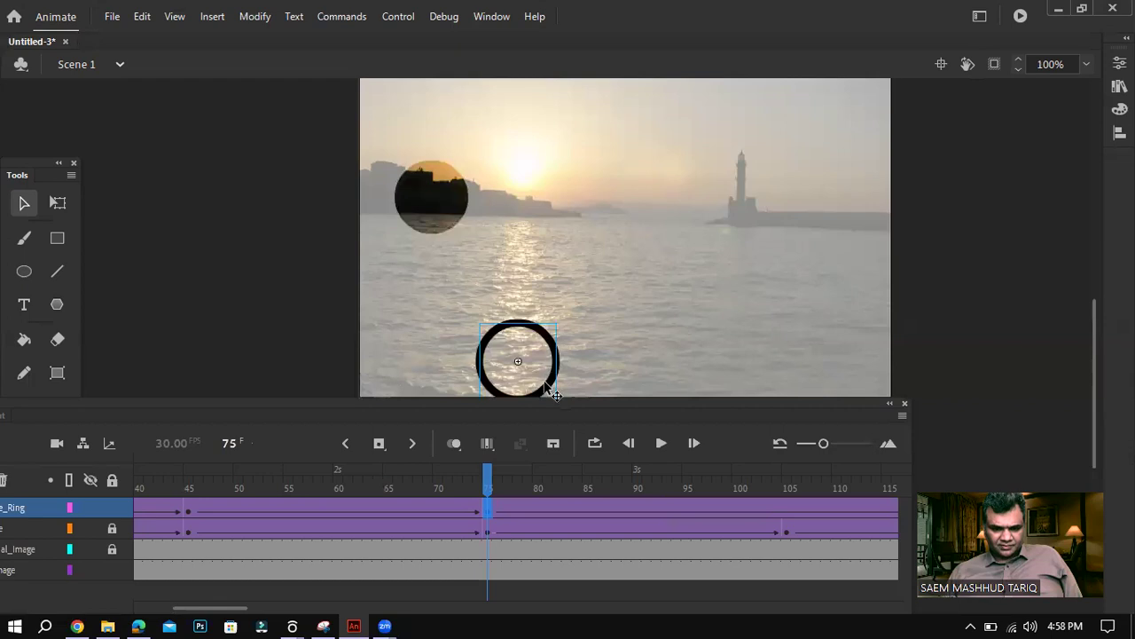
{"action": "left_click_drag", "start_coordinate": [528, 355], "coordinate": [462, 223]}
Insert a keyframe at frame 105 on the Telescope_Ring layer and move the ring around the masked circle in the sky.
{"action": "left_click_drag", "start_coordinate": [237, 612], "coordinate": [270, 612]}
{"action": "left_click", "coordinate": [469, 508]}
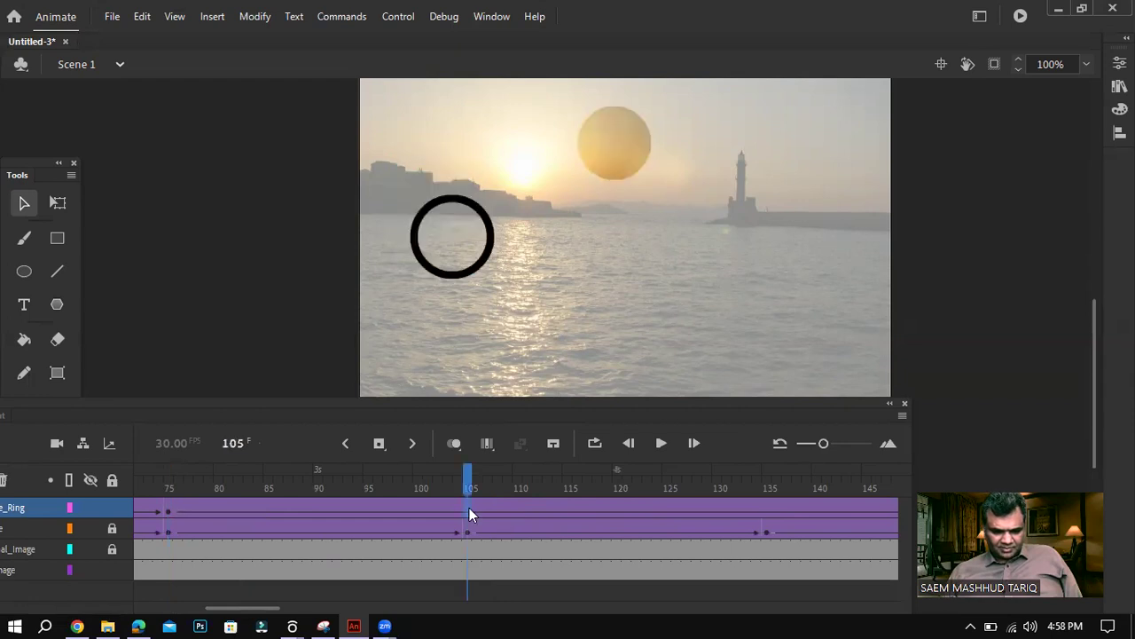
{"action": "right_click", "coordinate": [469, 508]}
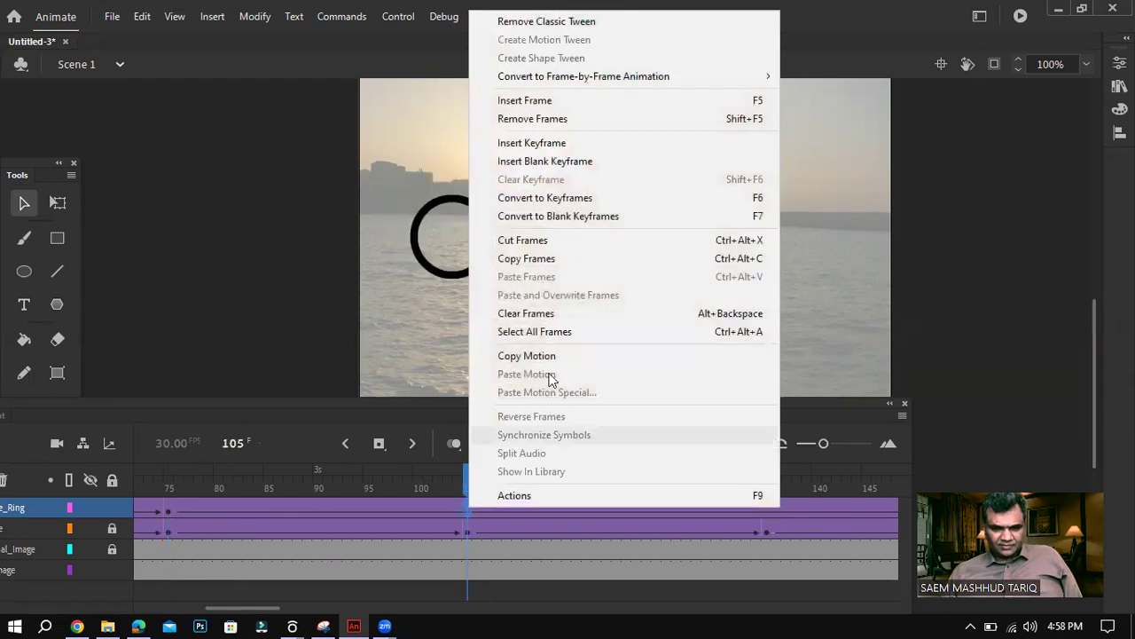
{"action": "left_click", "coordinate": [550, 143]}
{"action": "left_click_drag", "start_coordinate": [491, 263], "coordinate": [648, 177]}
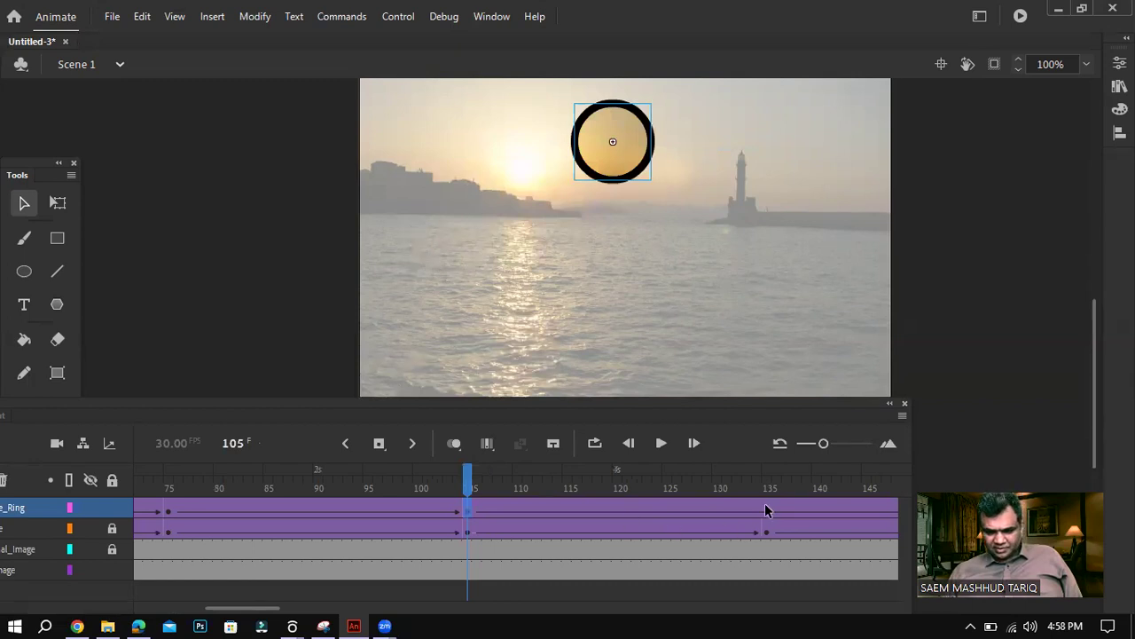
Insert a keyframe at frame 135 on the Telescope_Ring layer and move the ring around the masked circle low on the water.
{"action": "left_click", "coordinate": [765, 503]}
{"action": "right_click", "coordinate": [765, 504]}
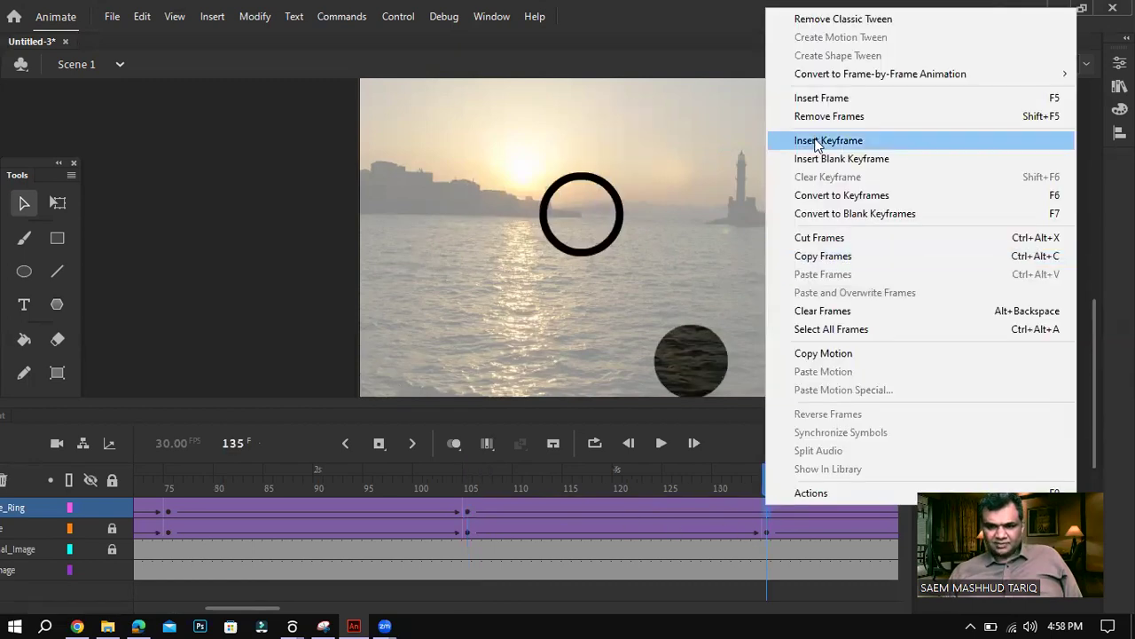
{"action": "left_click", "coordinate": [816, 144]}
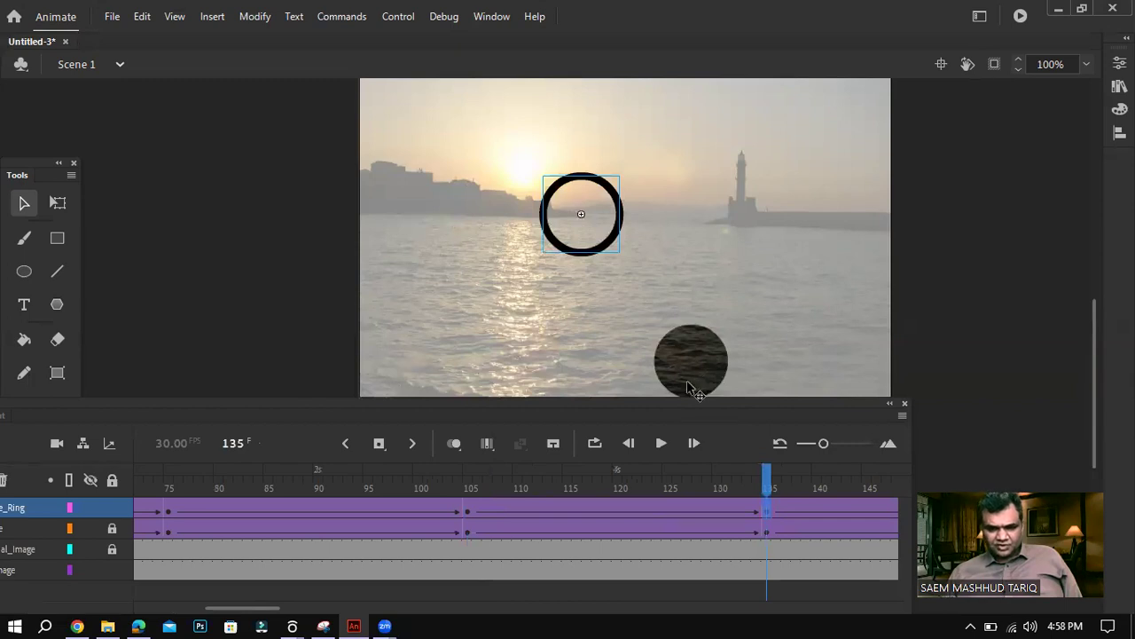
{"action": "left_click_drag", "start_coordinate": [606, 252], "coordinate": [710, 396]}
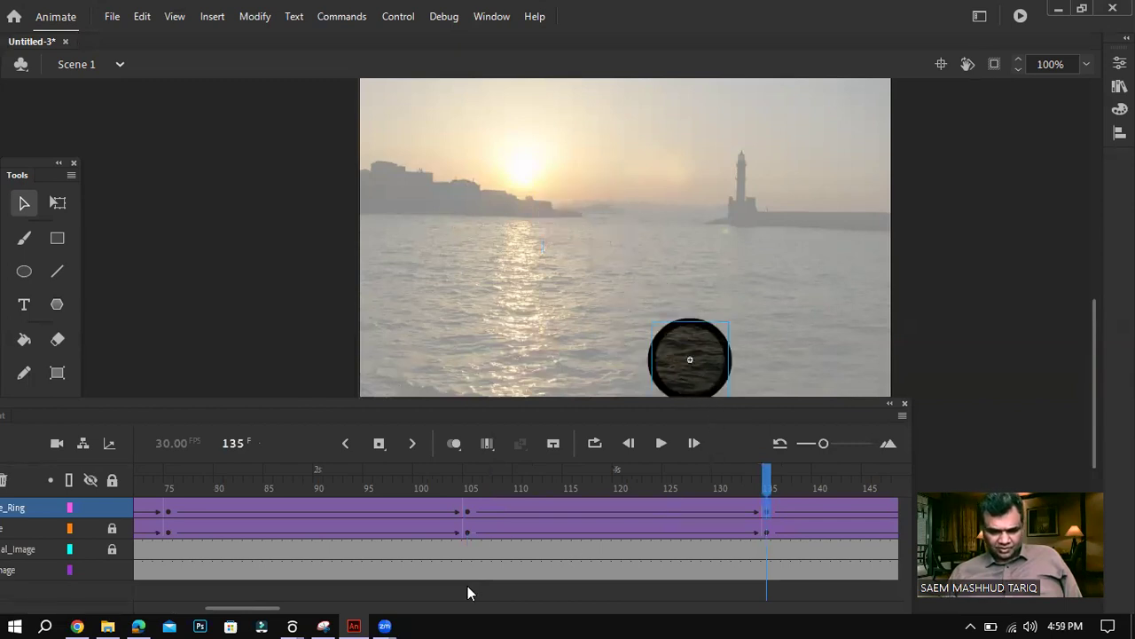
Insert a keyframe at frame 165 on the Telescope_Ring layer and move the ring around the masked circle at the stage's right edge.
{"action": "scroll", "coordinate": [467, 593], "scroll_direction": "right", "scroll_amount": 5}
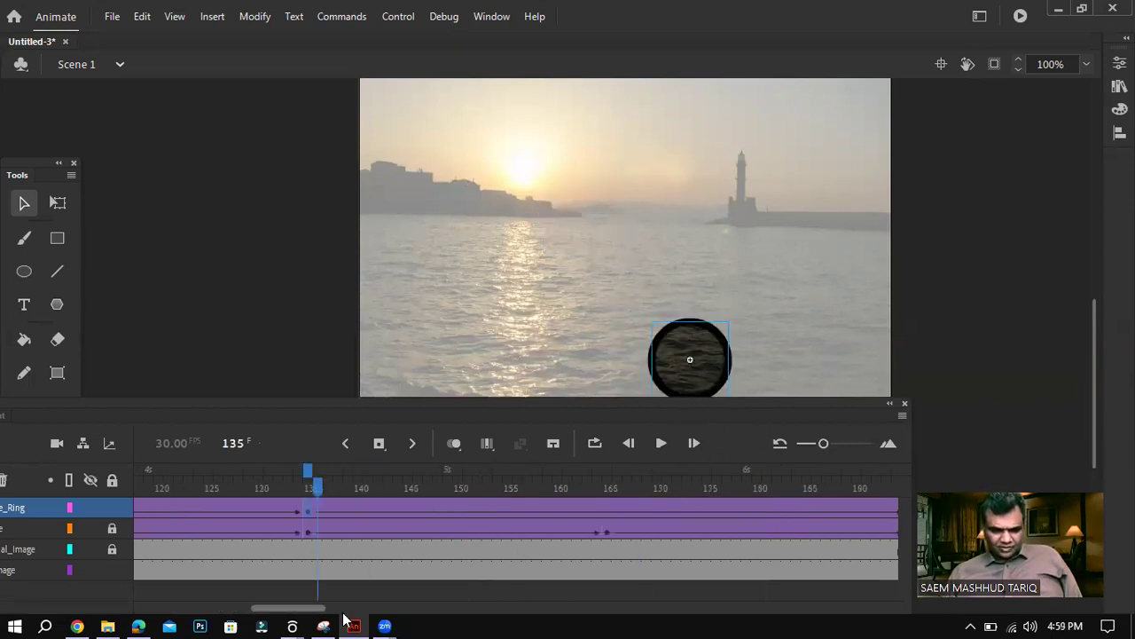
{"action": "left_click", "coordinate": [398, 511]}
{"action": "right_click", "coordinate": [398, 507]}
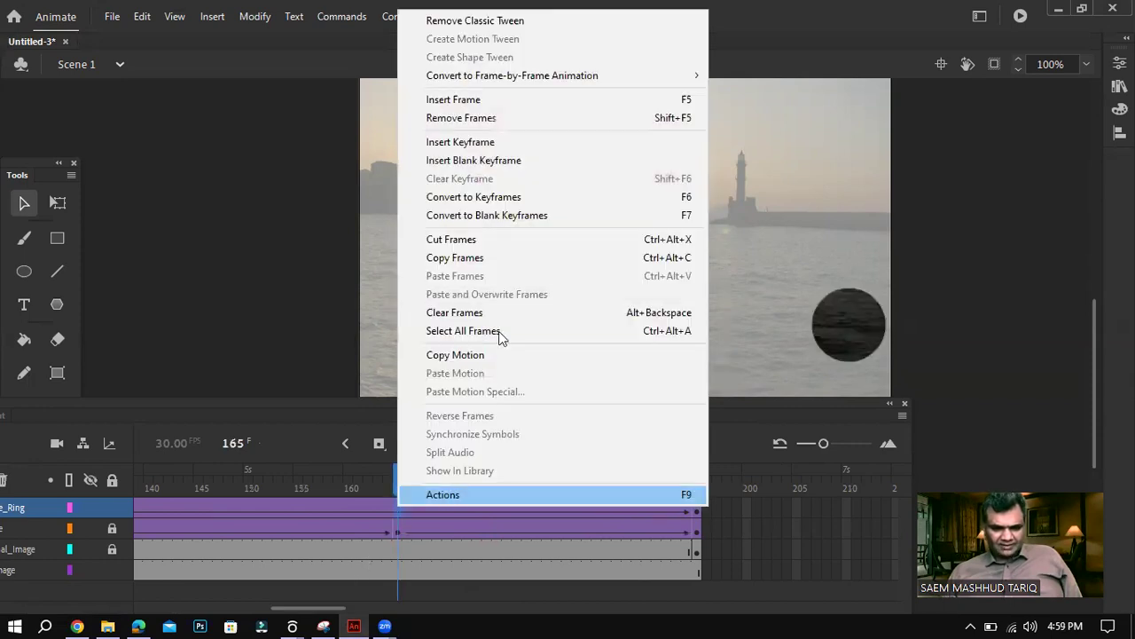
{"action": "left_click", "coordinate": [506, 143]}
{"action": "left_click_drag", "start_coordinate": [578, 387], "coordinate": [822, 349]}
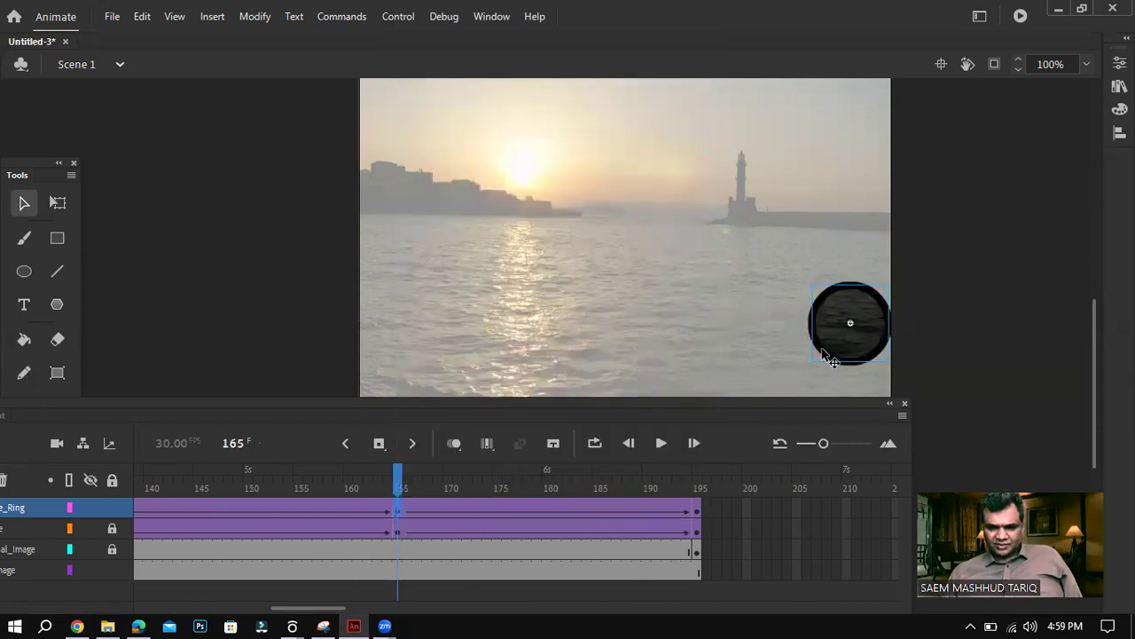
At frame 195, move the ring around the masked lighthouse and test the movie to check the telescope's path.
{"action": "left_click", "coordinate": [696, 515]}
{"action": "left_click_drag", "start_coordinate": [570, 388], "coordinate": [779, 210]}
{"action": "key", "text": "ctrl+Return"}
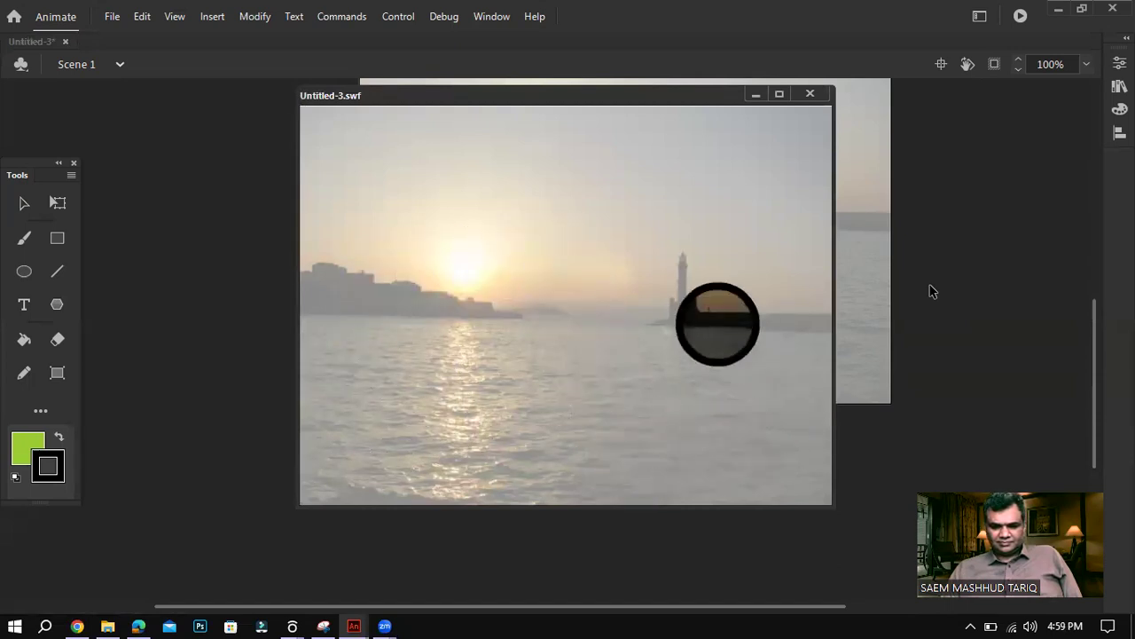
{"action": "left_click", "coordinate": [810, 94]}
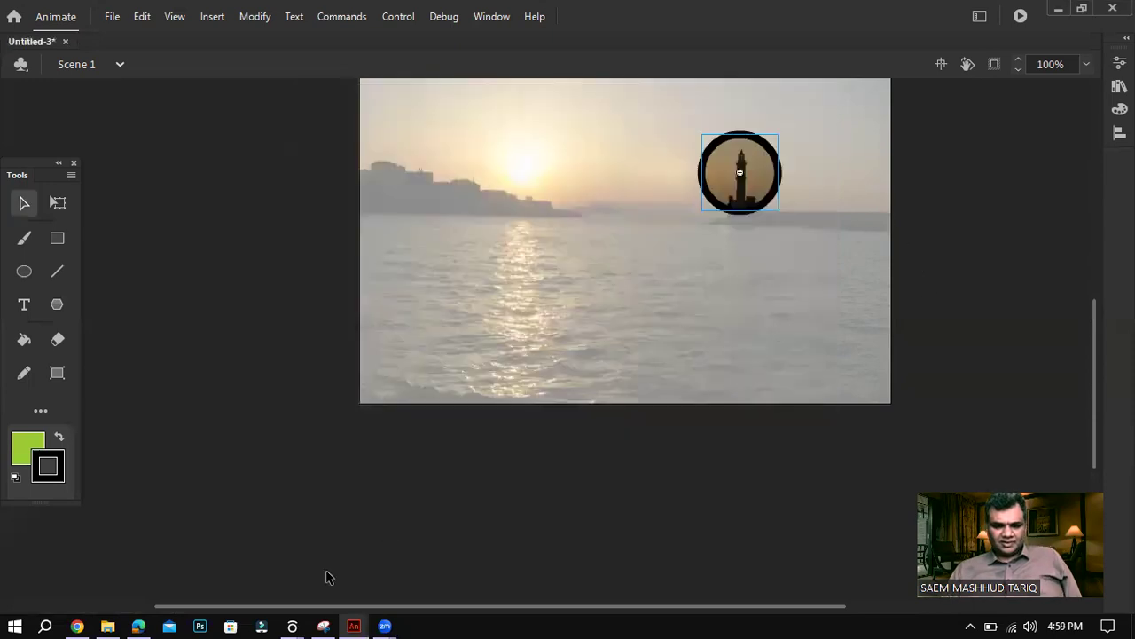
Switch to the exam paper PDF in Edge, check the requirements for the final telescope zoom, and return to Animate.
{"action": "left_click", "coordinate": [138, 621]}
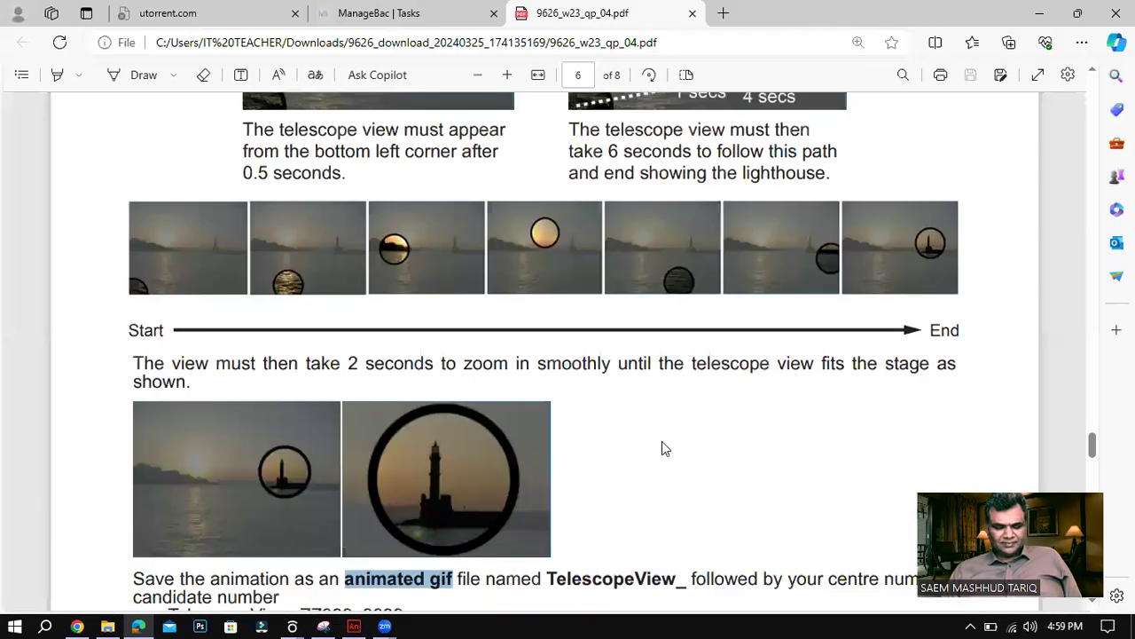
{"action": "scroll", "coordinate": [662, 441], "scroll_direction": "down", "scroll_amount": 1}
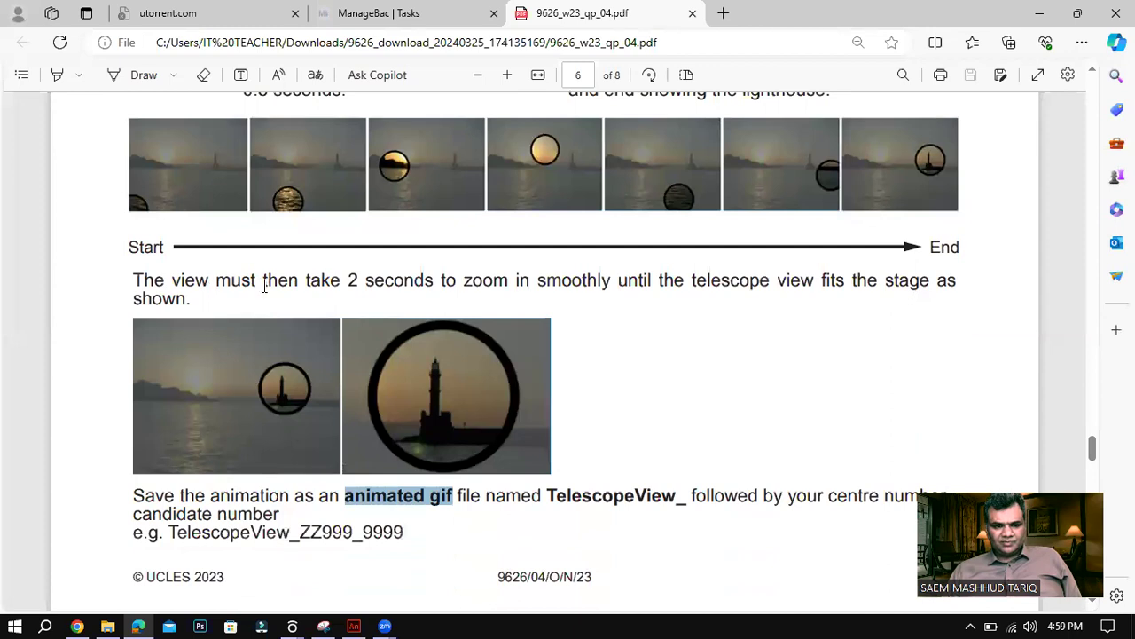
{"action": "scroll", "coordinate": [723, 396], "scroll_direction": "up", "scroll_amount": 2}
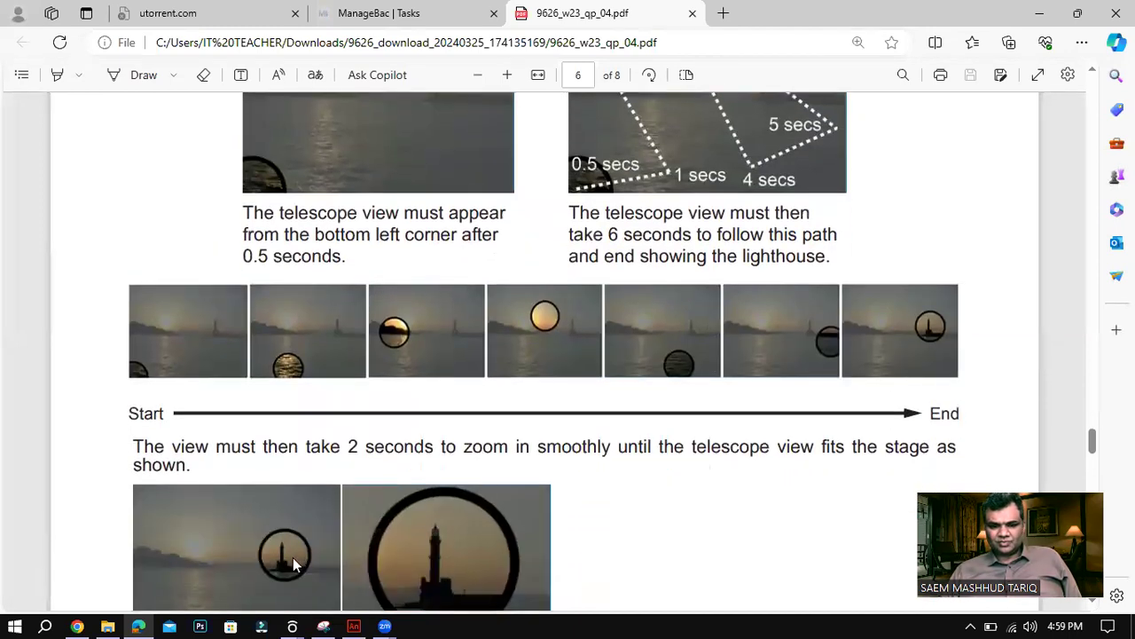
{"action": "left_click", "coordinate": [354, 626]}
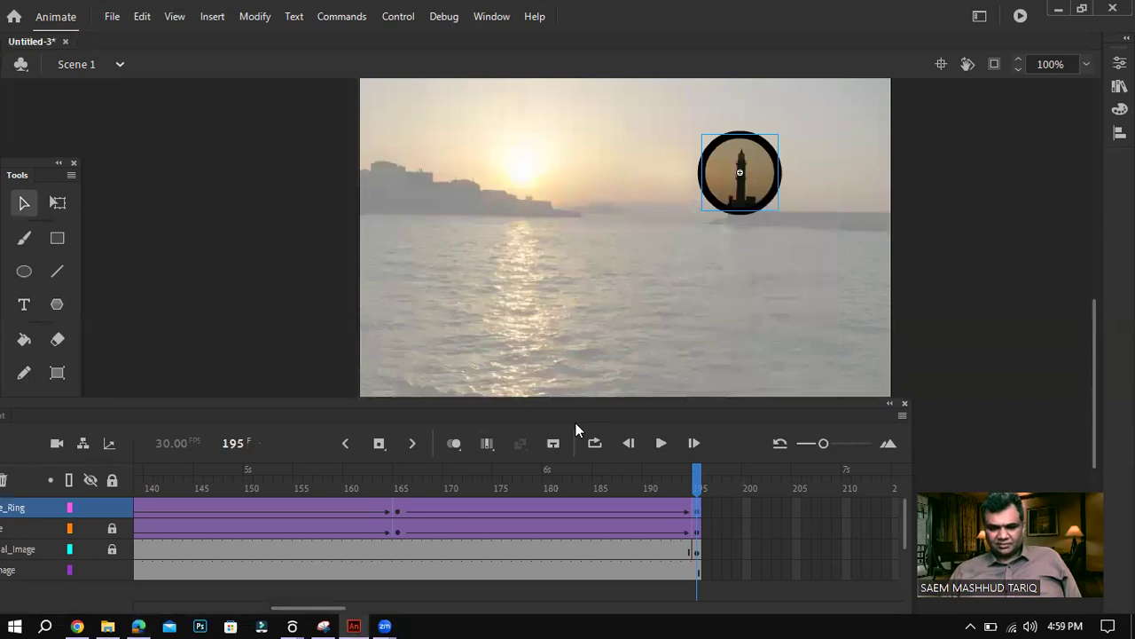
Insert keyframes at frame 255 on the Bright_Image and Orignal_Image layers.
{"action": "left_click_drag", "start_coordinate": [602, 410], "coordinate": [554, 327]}
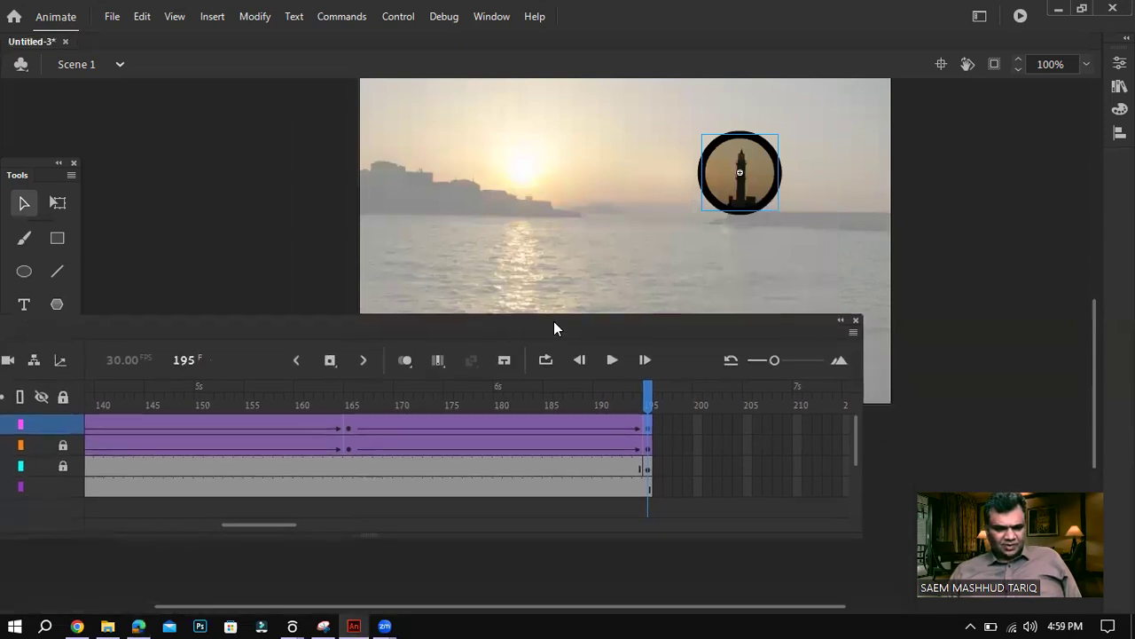
{"action": "left_click_drag", "start_coordinate": [258, 521], "coordinate": [293, 545]}
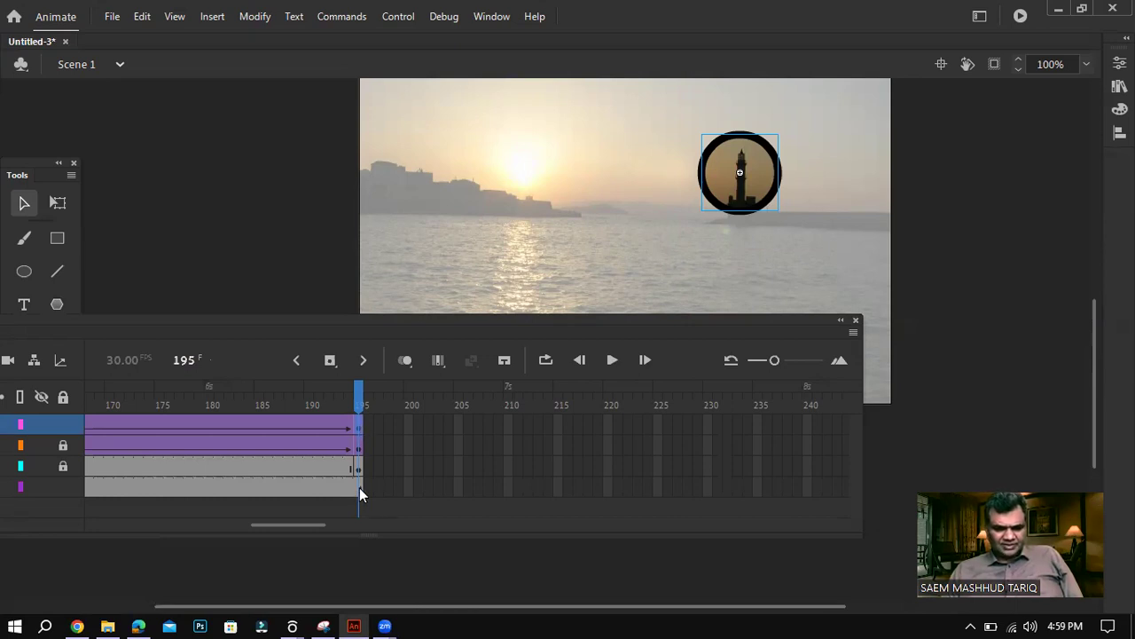
{"action": "left_click_drag", "start_coordinate": [310, 526], "coordinate": [329, 529]}
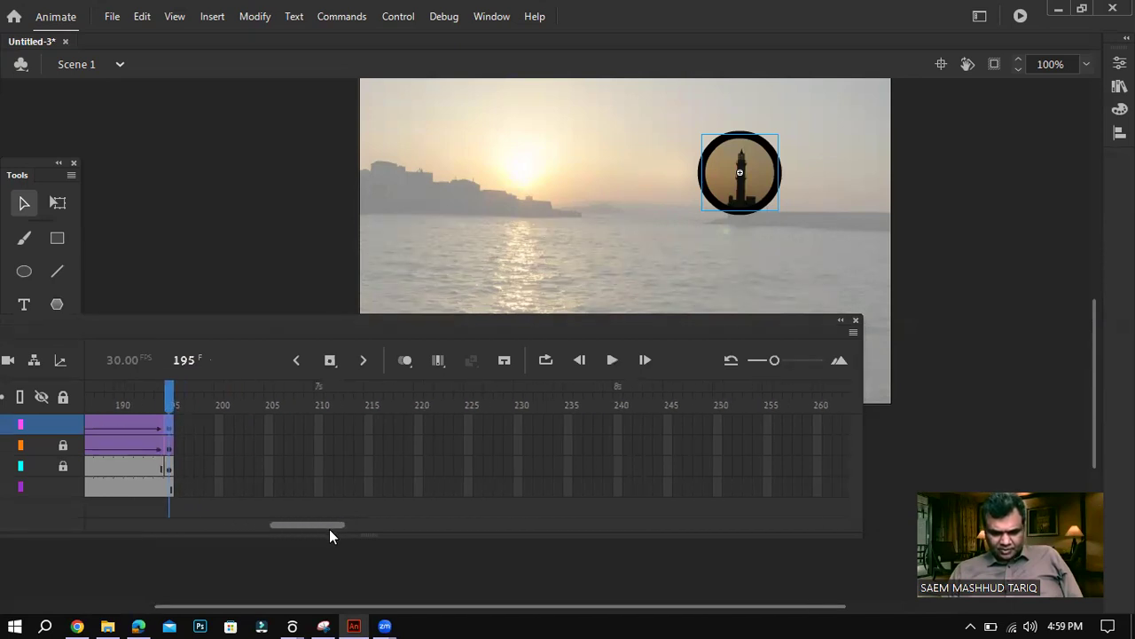
{"action": "left_click", "coordinate": [755, 488]}
{"action": "right_click", "coordinate": [759, 490]}
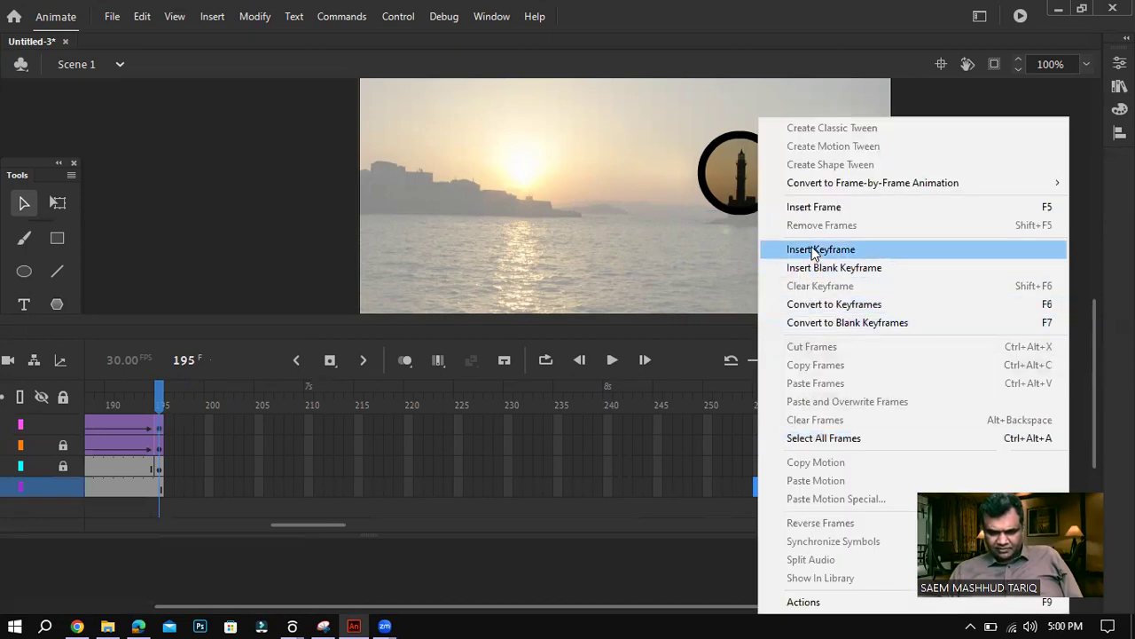
{"action": "left_click", "coordinate": [796, 249]}
{"action": "left_click", "coordinate": [761, 468]}
{"action": "right_click", "coordinate": [761, 468]}
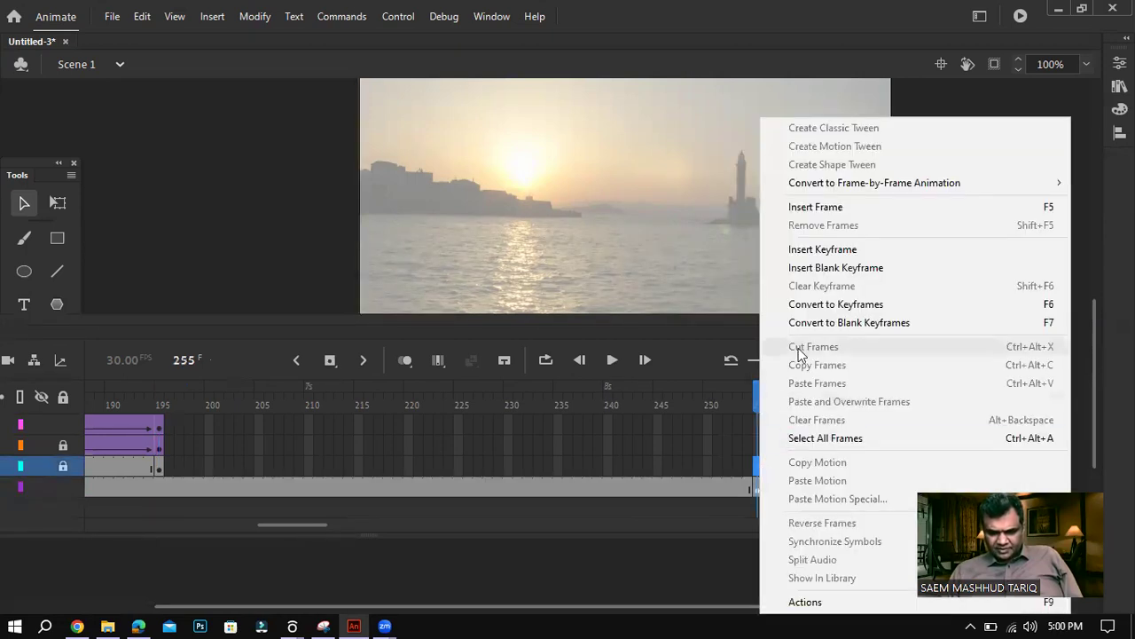
{"action": "left_click", "coordinate": [816, 251]}
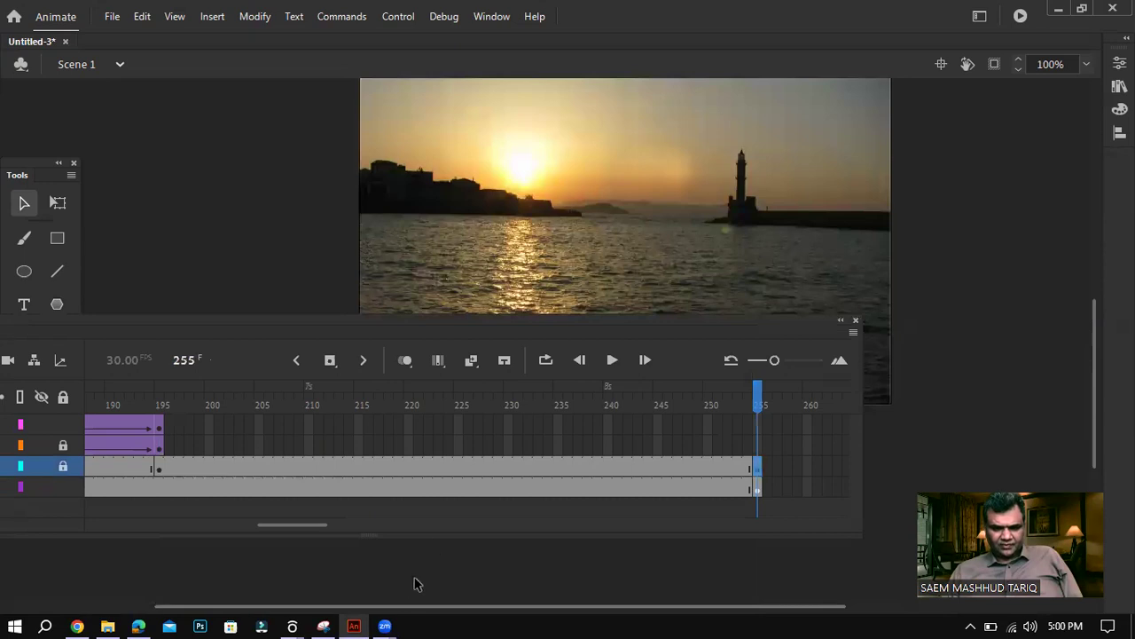
Insert a keyframe at frame 255 on the Telescope mask layer to extend its tween from frame 195.
{"action": "left_click_drag", "start_coordinate": [299, 524], "coordinate": [97, 540]}
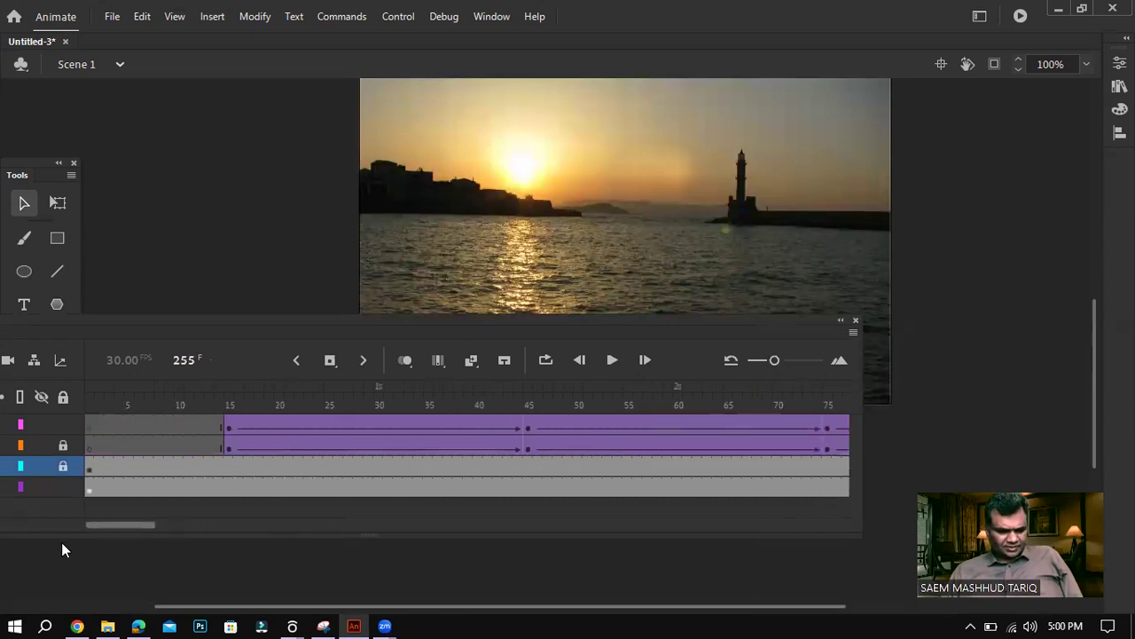
{"action": "left_click_drag", "start_coordinate": [221, 327], "coordinate": [311, 328]}
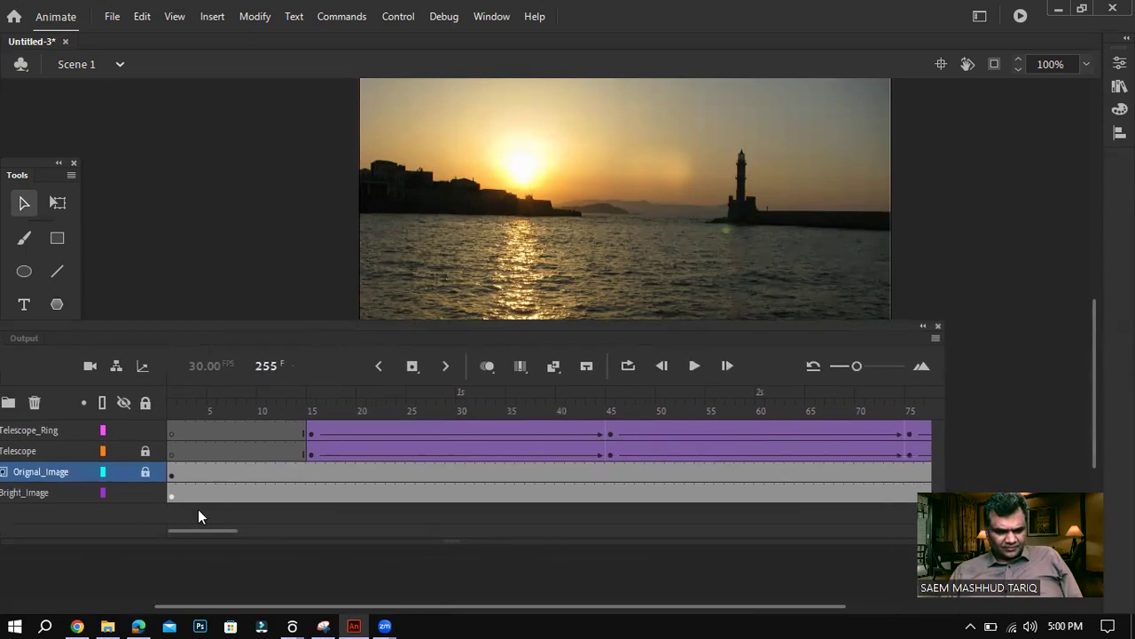
{"action": "left_click_drag", "start_coordinate": [195, 531], "coordinate": [351, 527]}
{"action": "left_click", "coordinate": [381, 448]}
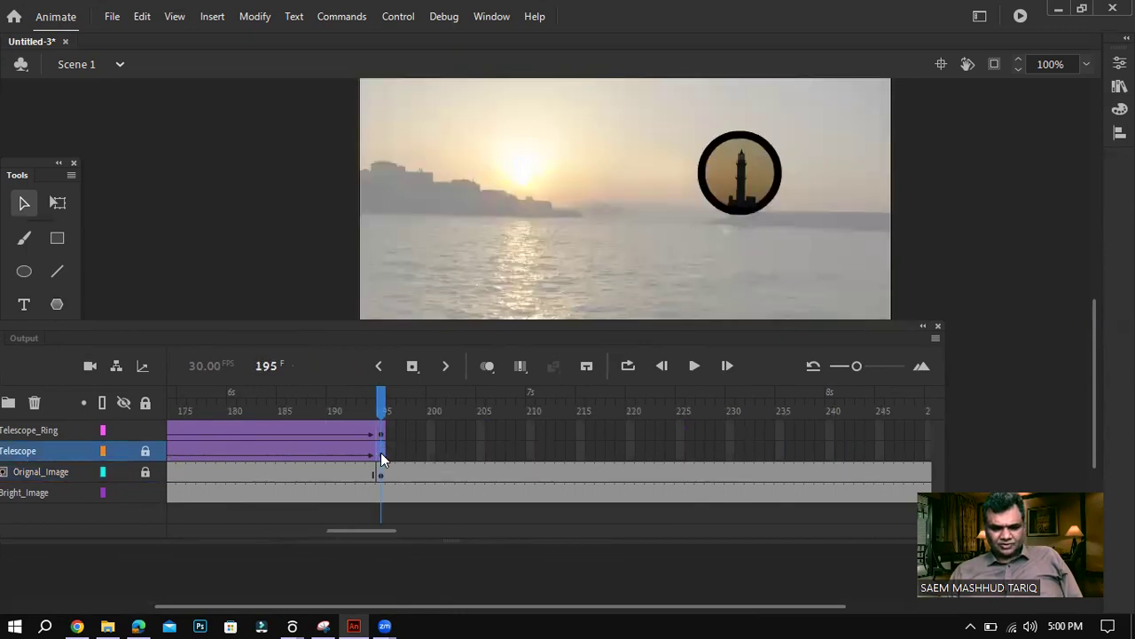
{"action": "left_click_drag", "start_coordinate": [391, 530], "coordinate": [401, 531]}
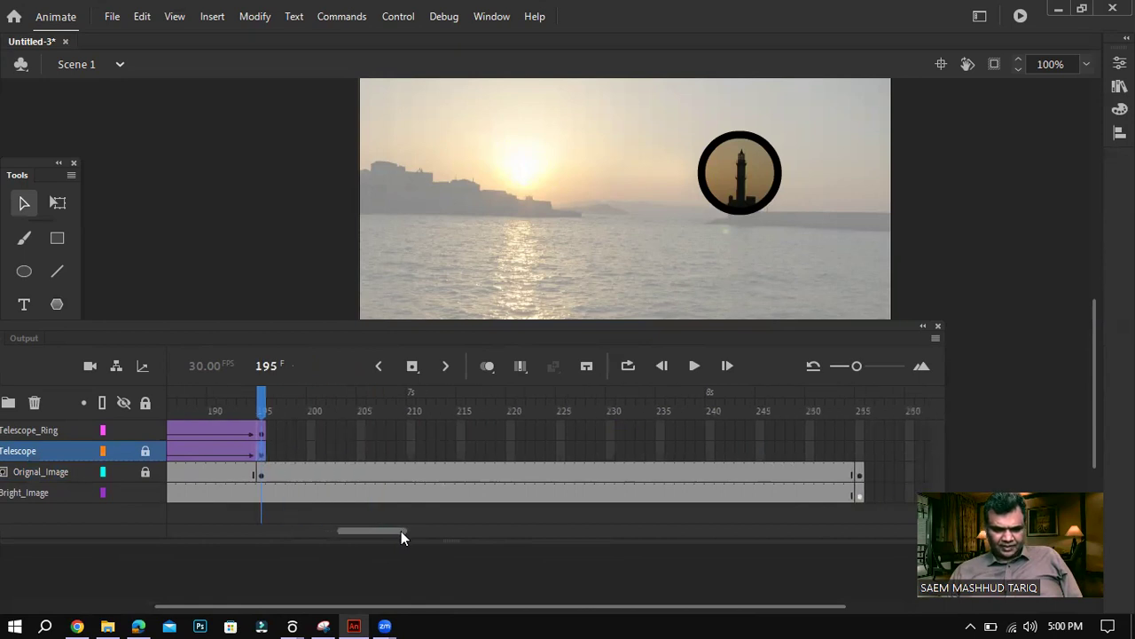
{"action": "left_click", "coordinate": [861, 448]}
{"action": "right_click", "coordinate": [862, 447]}
{"action": "left_click", "coordinate": [879, 251]}
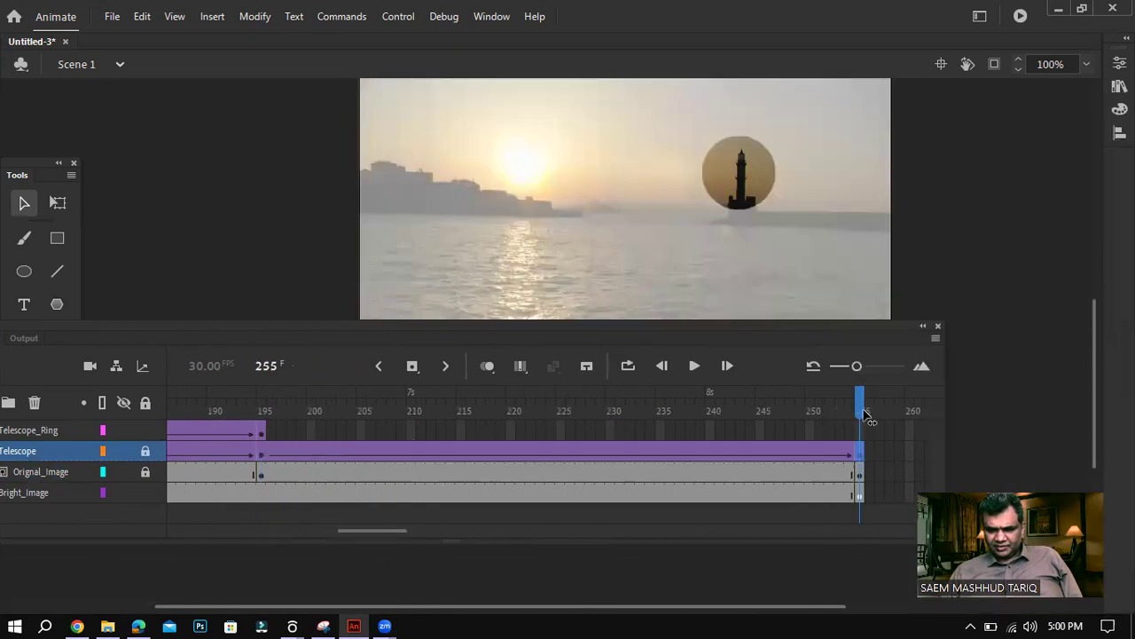
Insert a keyframe at frame 255 on the Telescope_Ring layer to extend its tween from frame 195.
{"action": "left_click", "coordinate": [862, 436]}
{"action": "right_click", "coordinate": [862, 435]}
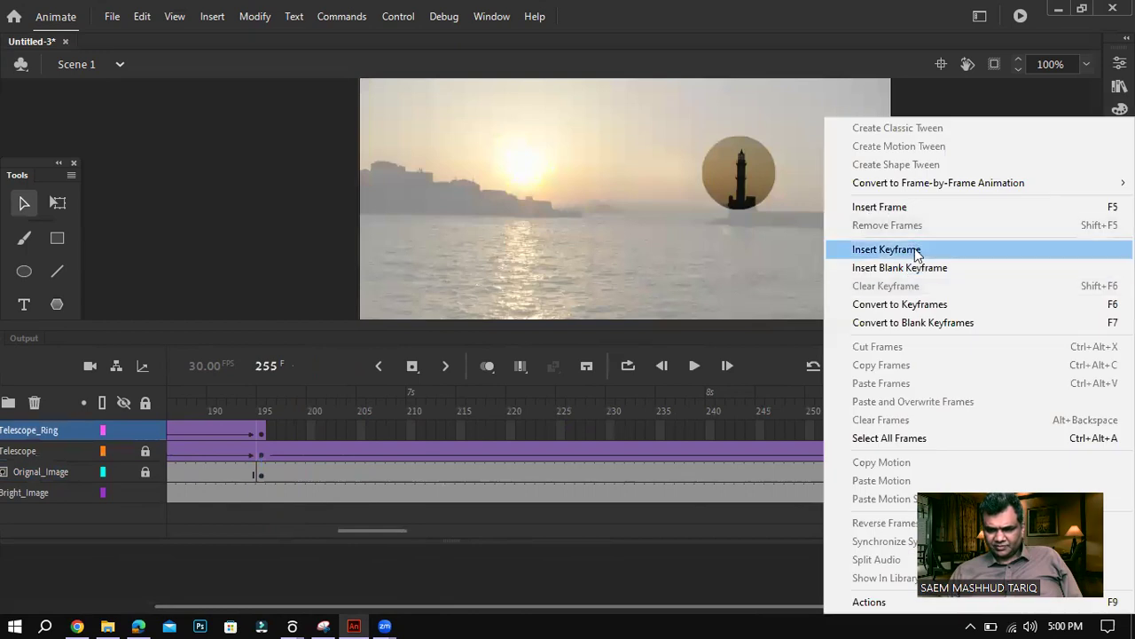
{"action": "left_click", "coordinate": [887, 250]}
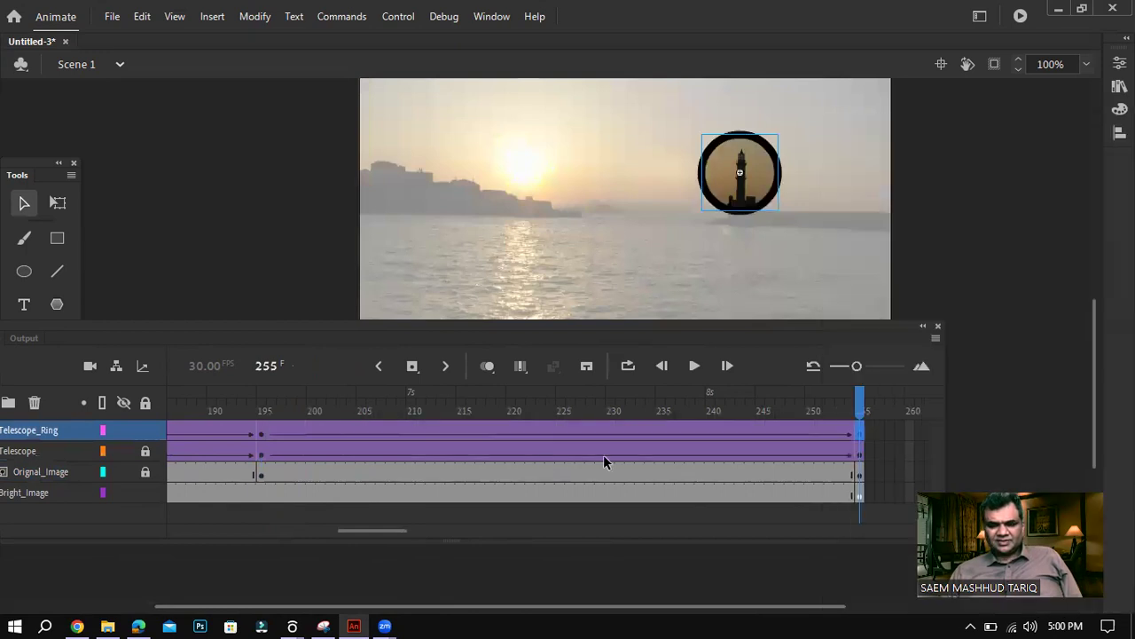
Insert a keyframe at frame 195 on the Bright_Image layer.
{"action": "left_click", "coordinate": [261, 473]}
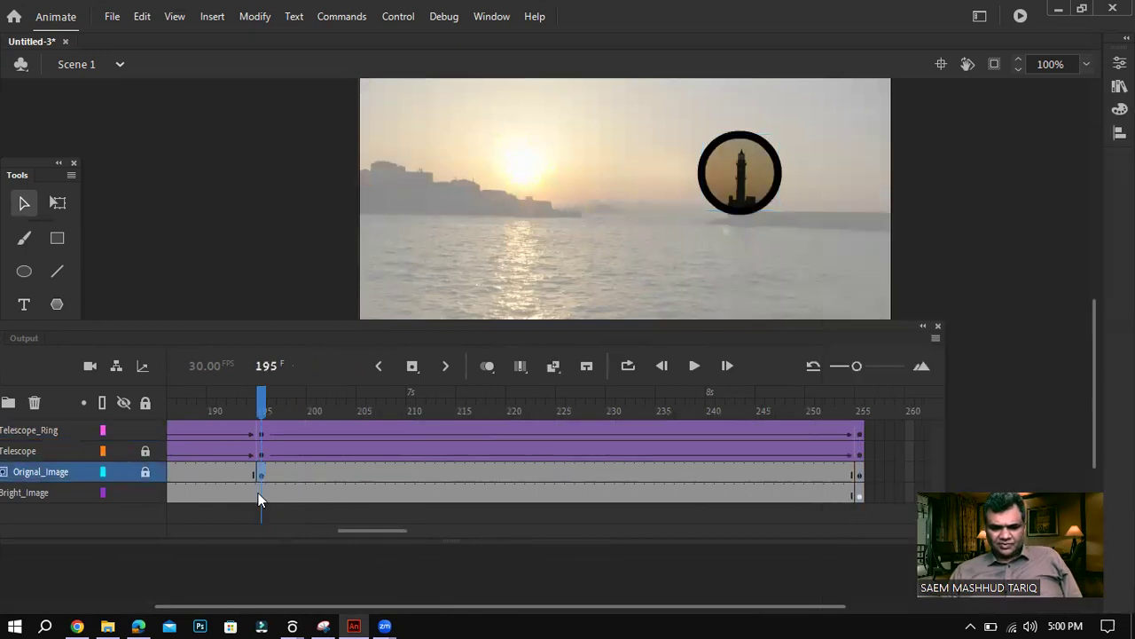
{"action": "left_click", "coordinate": [259, 491]}
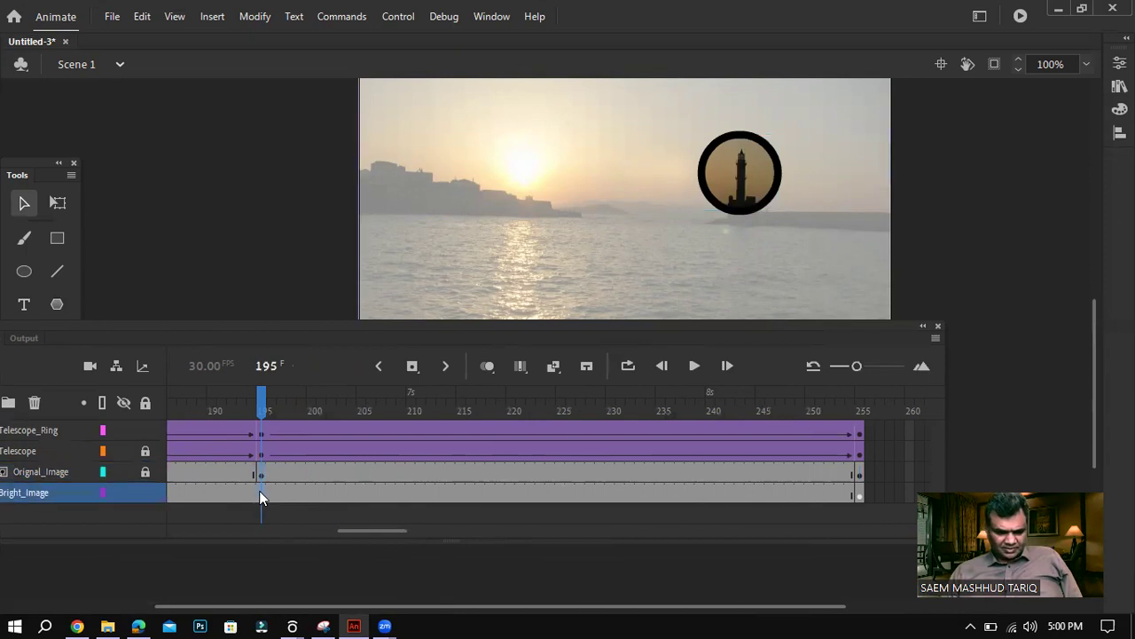
{"action": "right_click", "coordinate": [259, 493]}
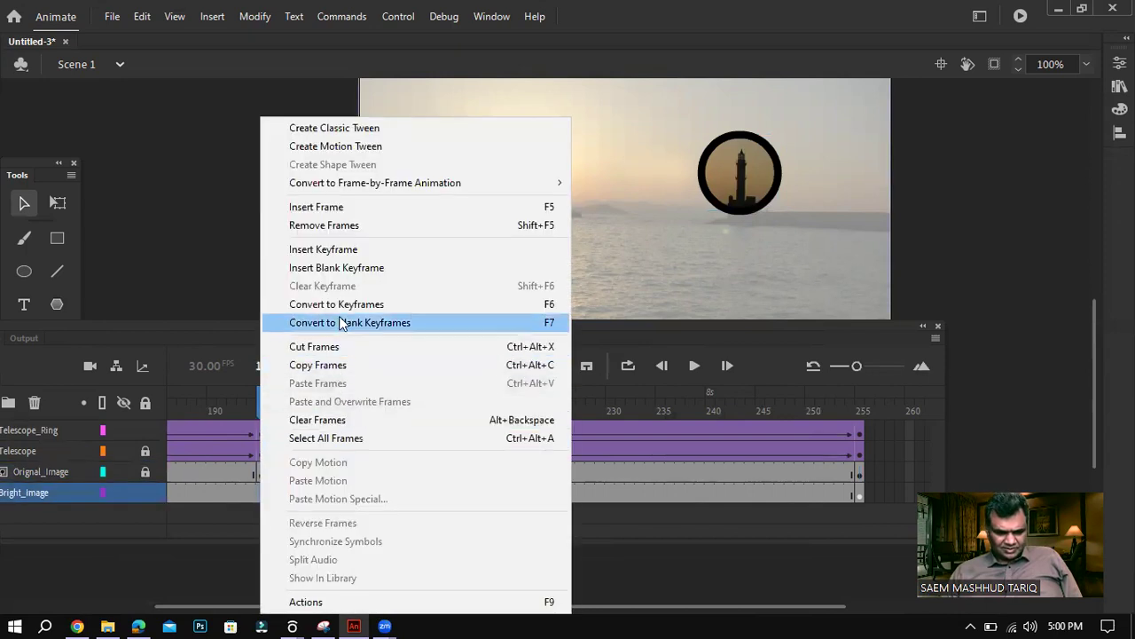
{"action": "left_click", "coordinate": [351, 250]}
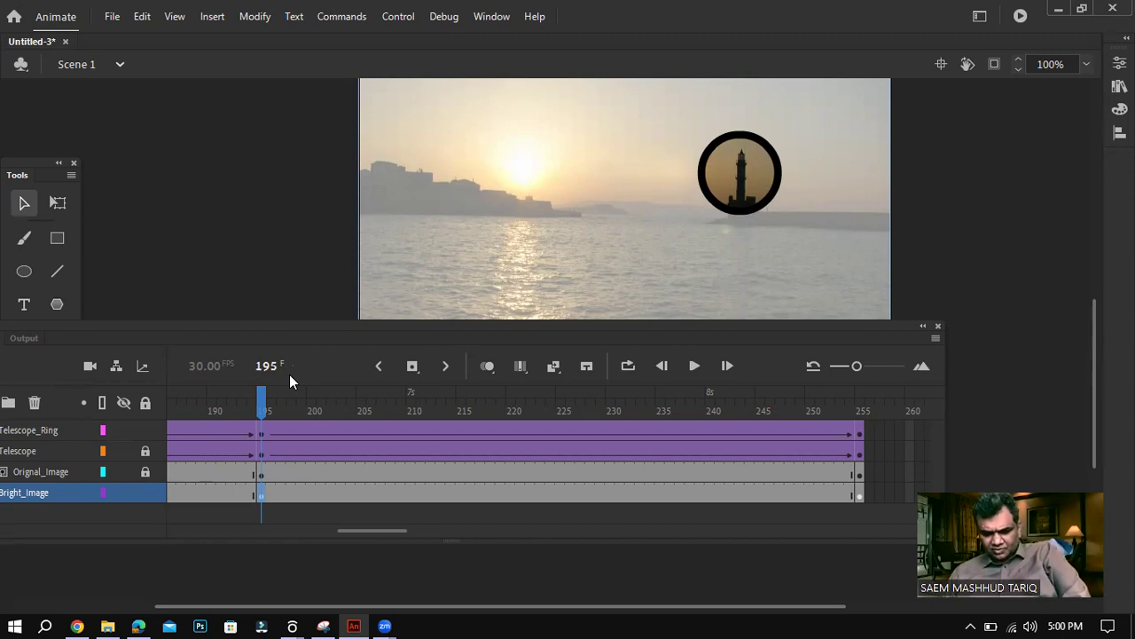
At frame 255, scale the Telescope_Ring up proportionally about its centre to nearly twice its size.
{"action": "key", "text": "ctrl+minus"}
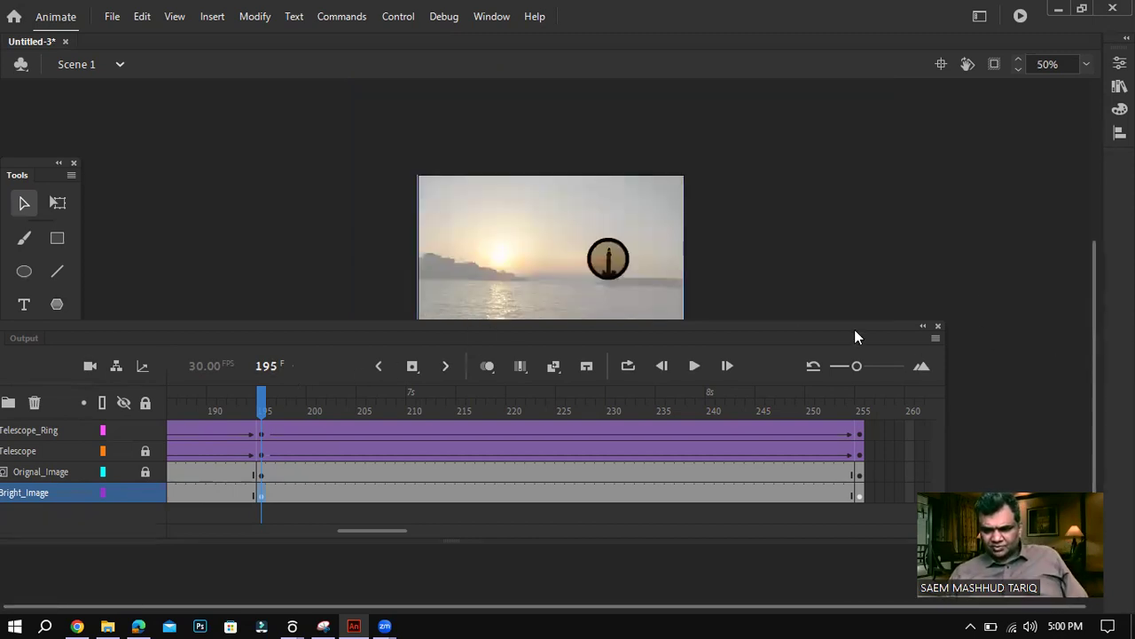
{"action": "left_click_drag", "start_coordinate": [801, 332], "coordinate": [827, 360]}
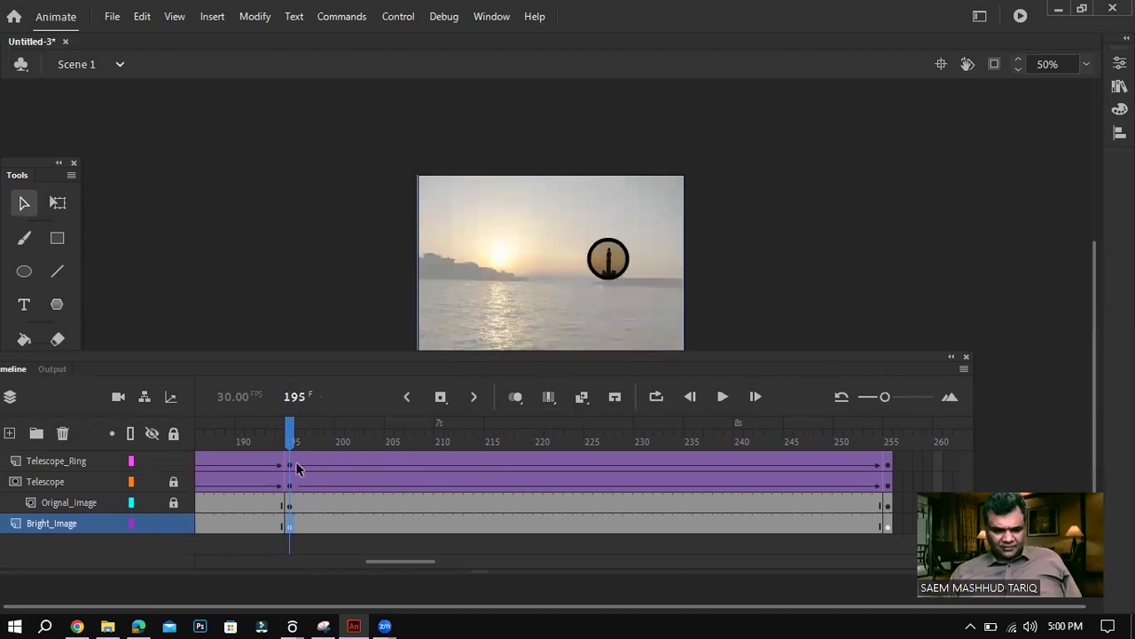
{"action": "left_click", "coordinate": [889, 466]}
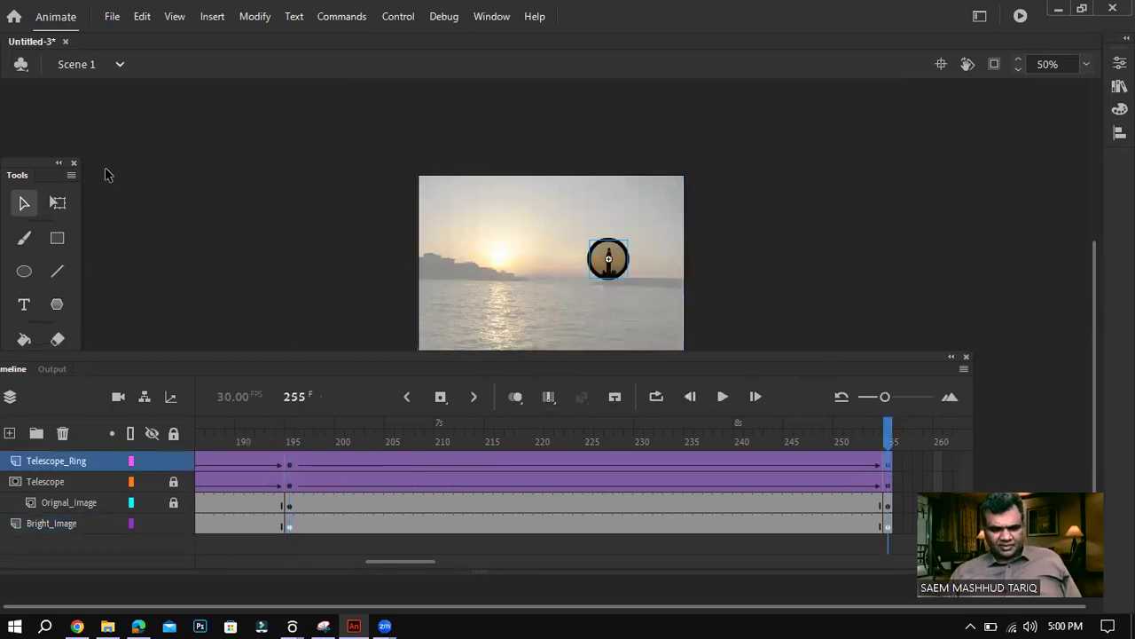
{"action": "left_click", "coordinate": [57, 202]}
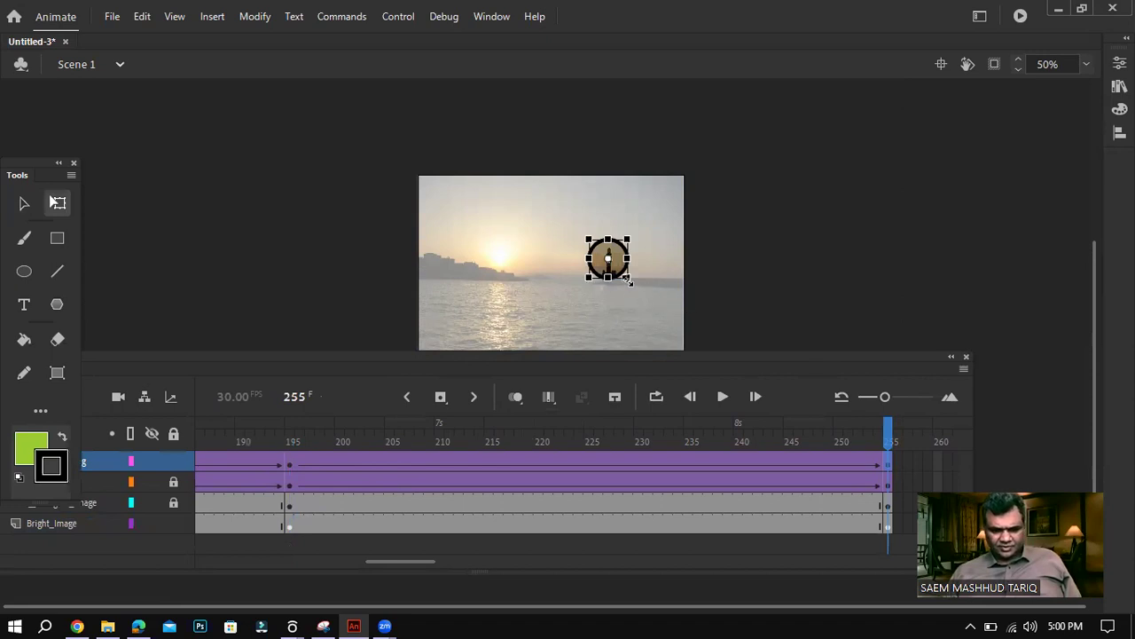
{"action": "left_click_drag", "start_coordinate": [628, 281], "coordinate": [639, 292]}
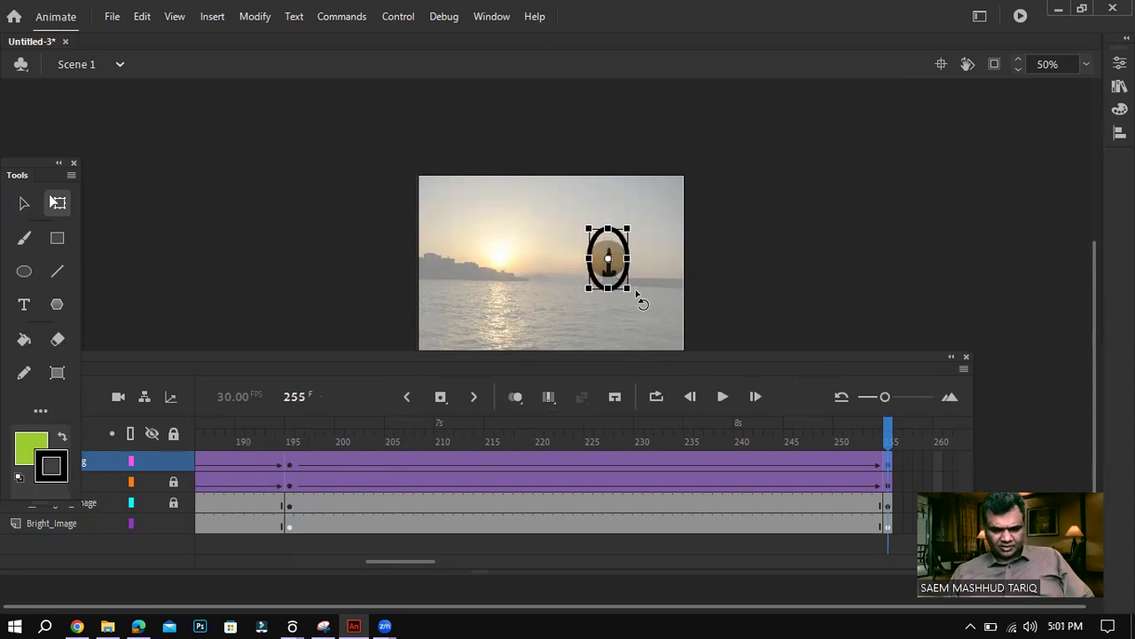
{"action": "key", "text": "ctrl+z"}
{"action": "left_click_drag", "start_coordinate": [627, 281], "coordinate": [644, 296]}
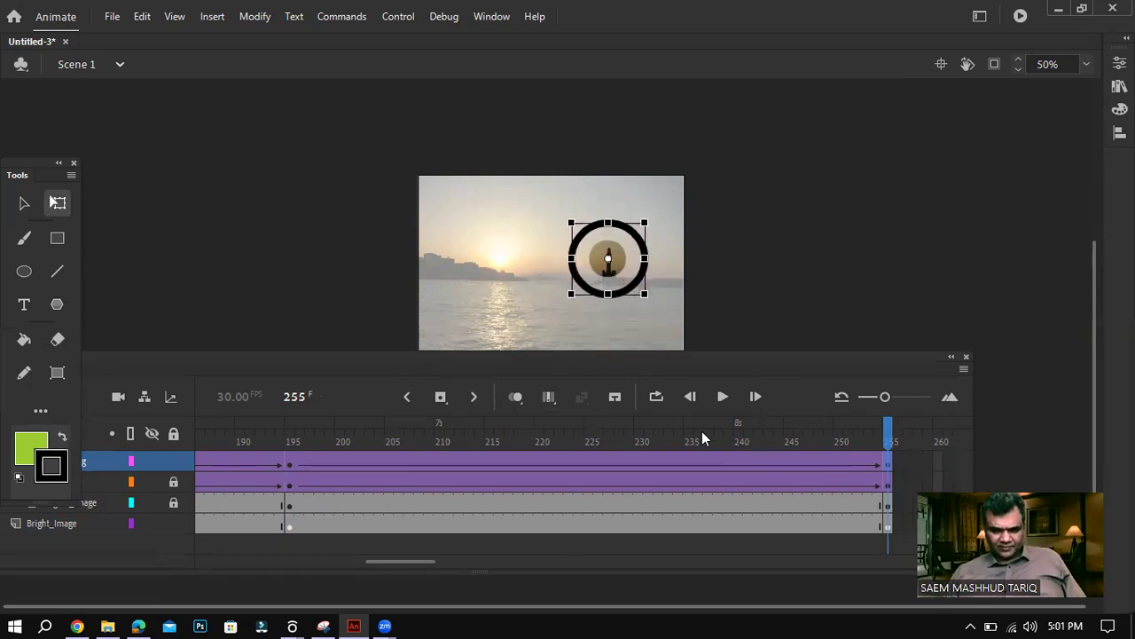
Unlock the Telescope mask layer and enlarge its green circle at frame 255 to fill the inside of the black ring.
{"action": "left_click", "coordinate": [888, 483]}
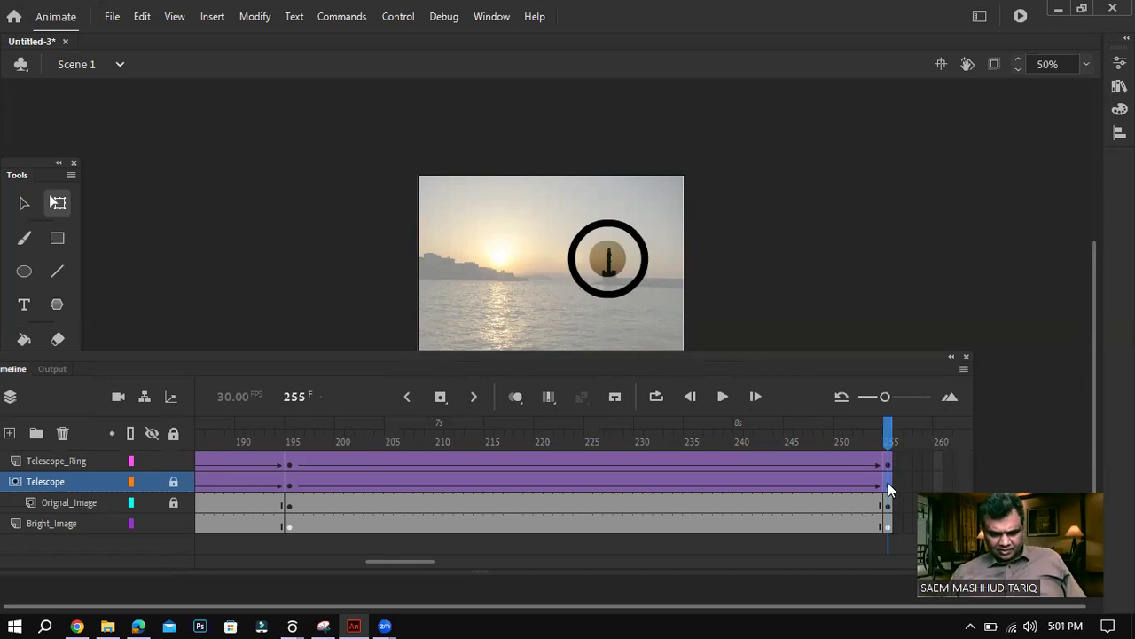
{"action": "left_click", "coordinate": [174, 484]}
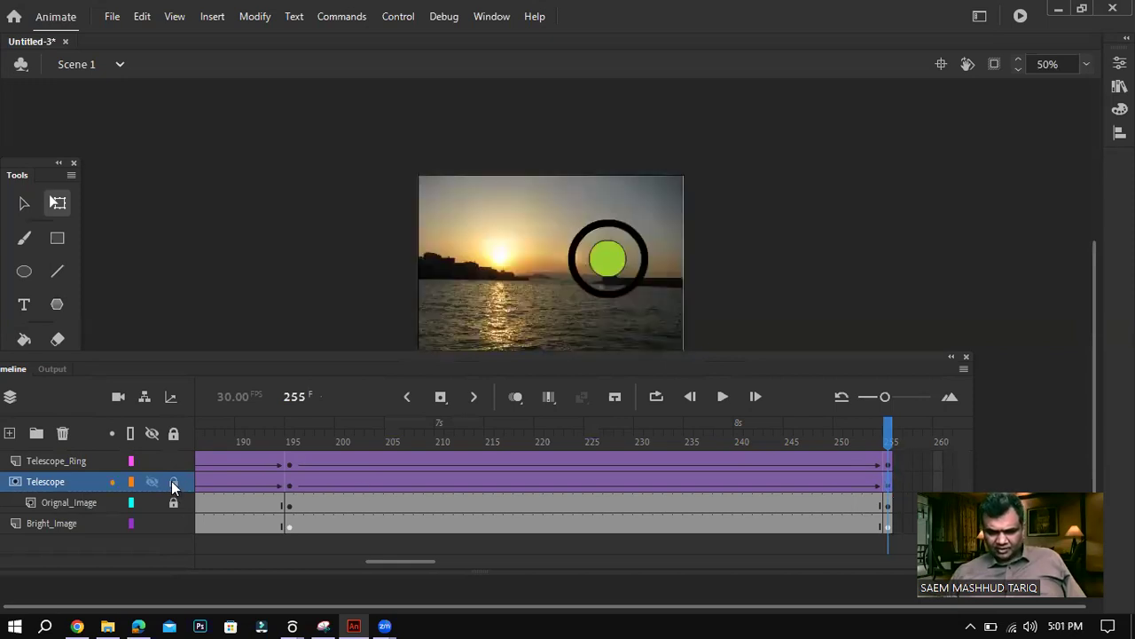
{"action": "left_click", "coordinate": [886, 480]}
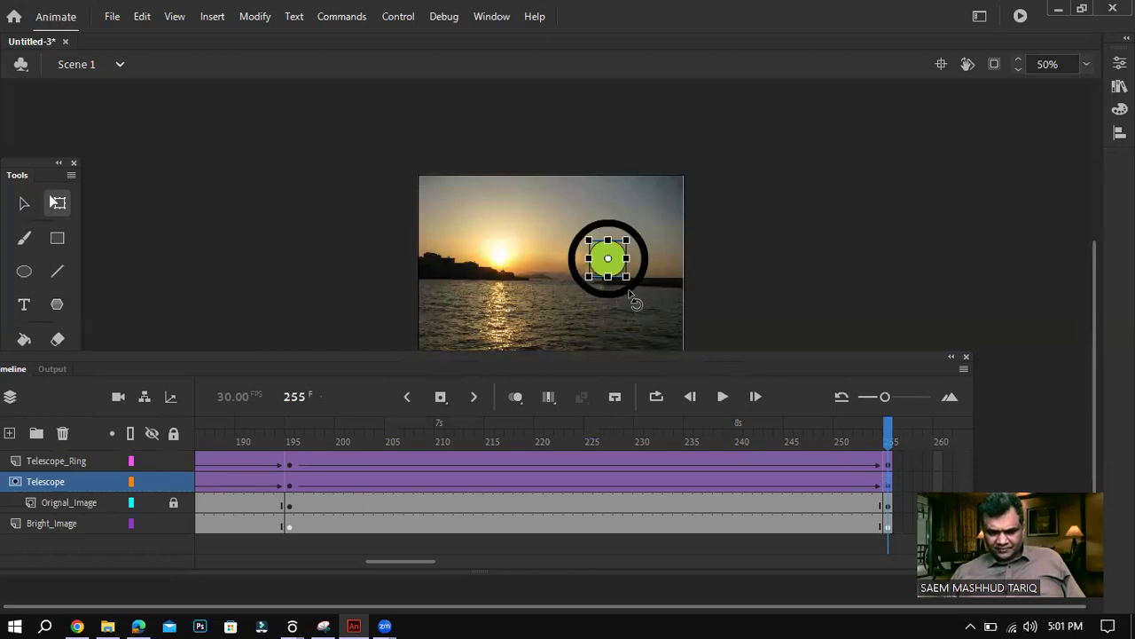
{"action": "key", "text": "ctrl+="}
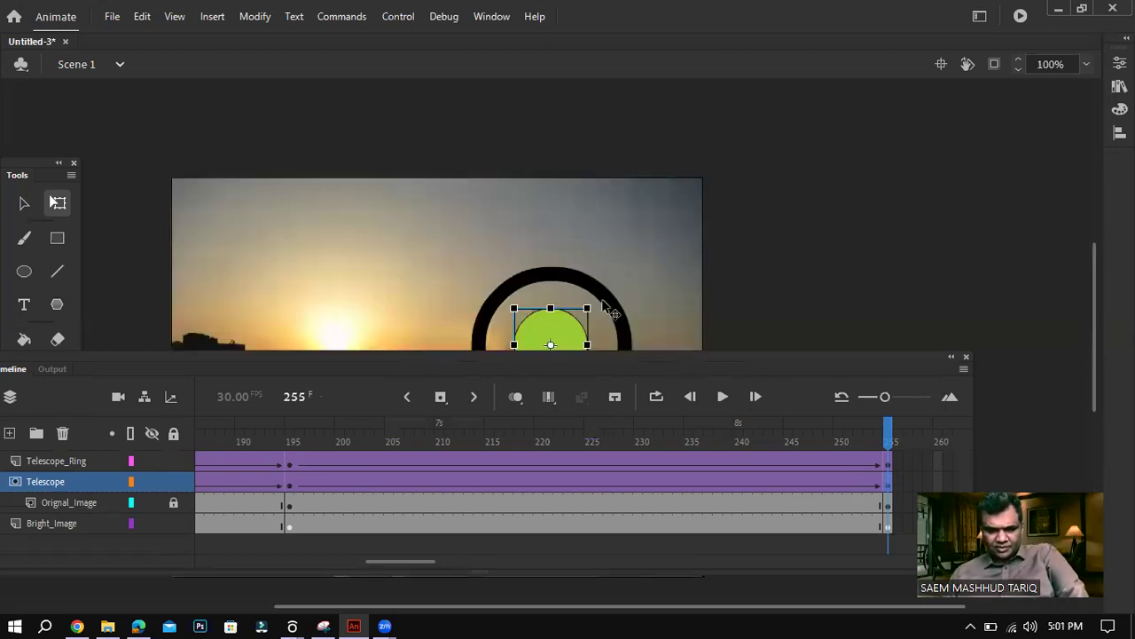
{"action": "left_click_drag", "start_coordinate": [622, 356], "coordinate": [656, 424]}
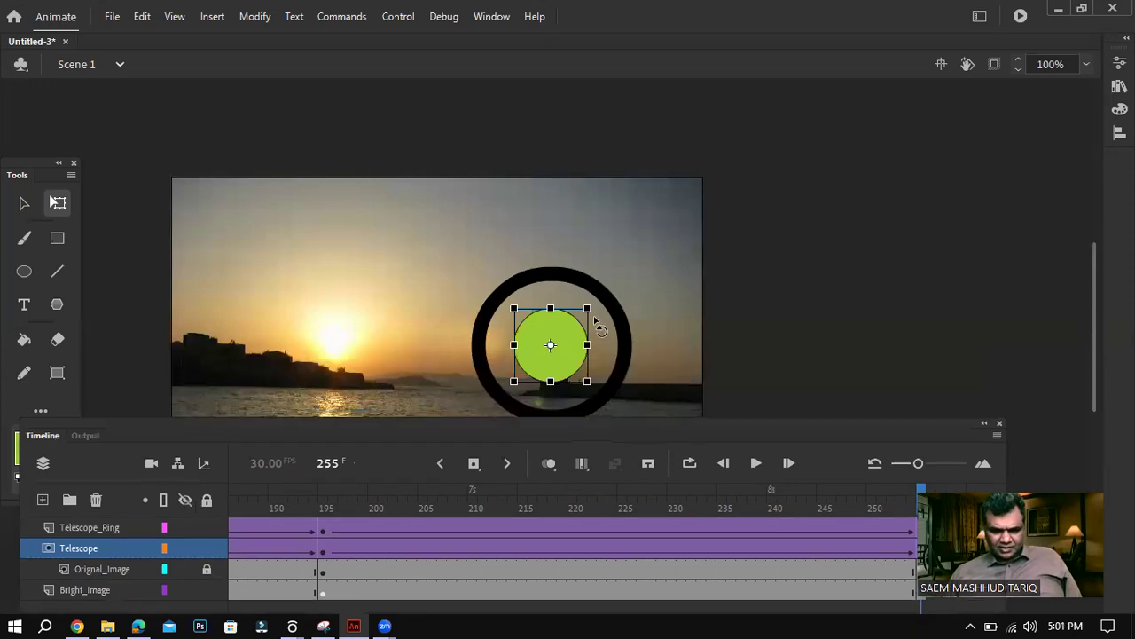
{"action": "left_click_drag", "start_coordinate": [587, 306], "coordinate": [619, 279]}
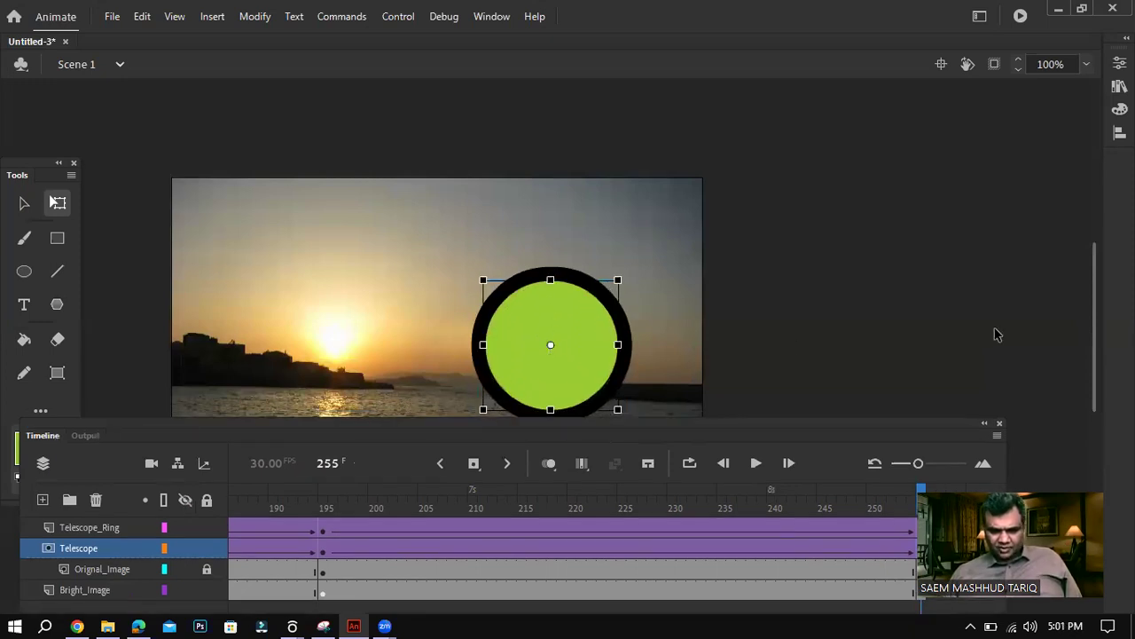
{"action": "left_click_drag", "start_coordinate": [1095, 347], "coordinate": [1095, 379]}
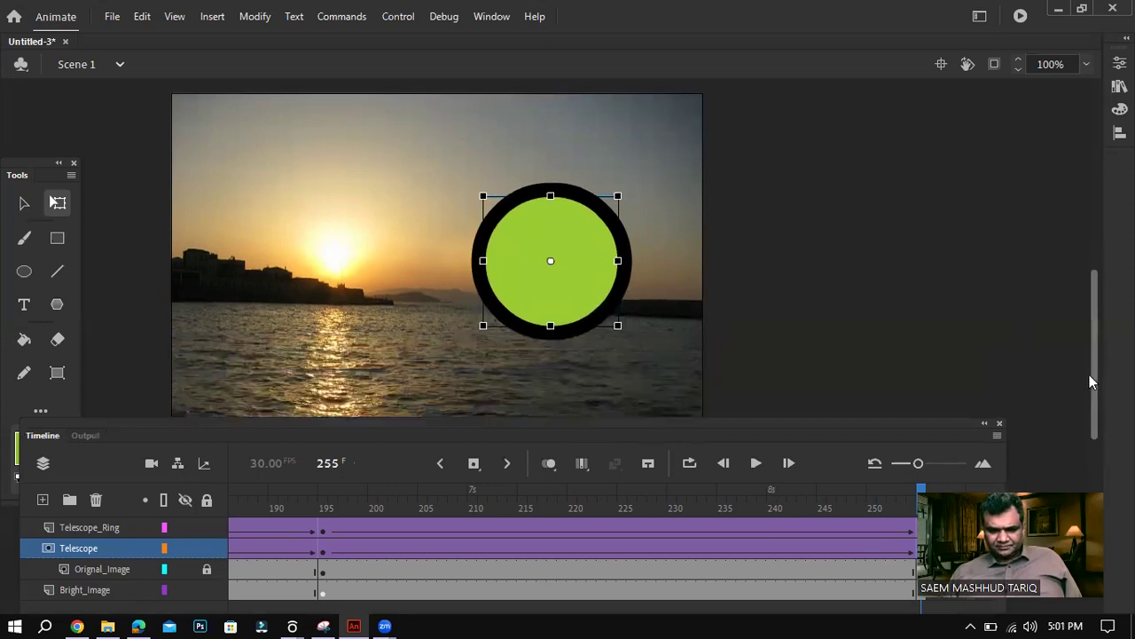
Lock the Telescope layer to check the masked lighthouse at frame 255, and unlock the Orignal_Image layer.
{"action": "left_click_drag", "start_coordinate": [785, 432], "coordinate": [744, 328]}
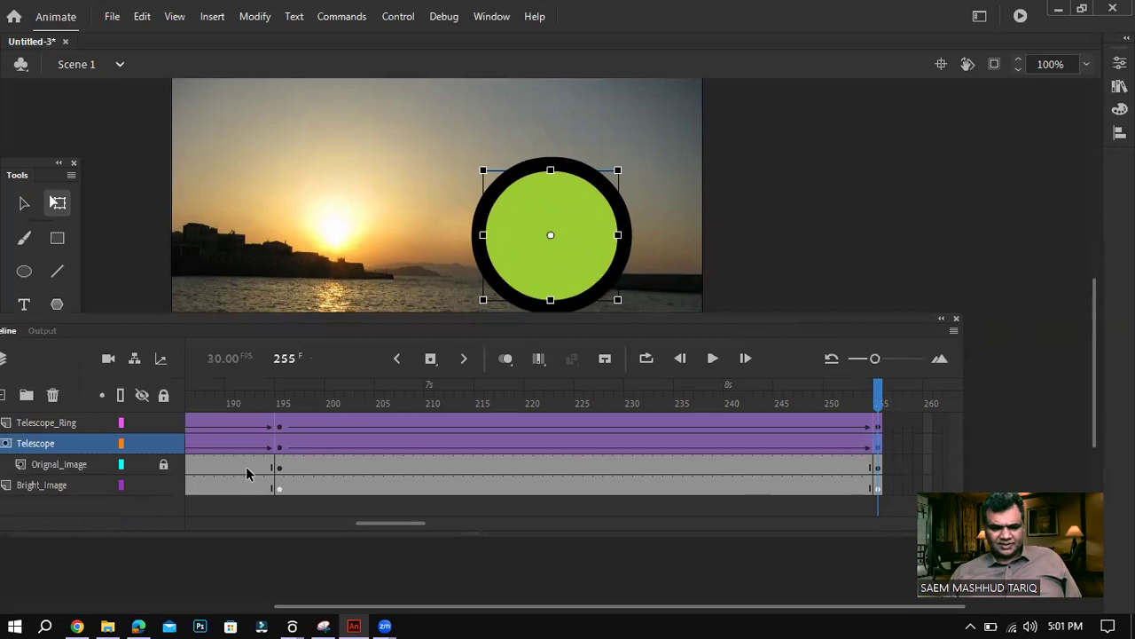
{"action": "left_click", "coordinate": [279, 471]}
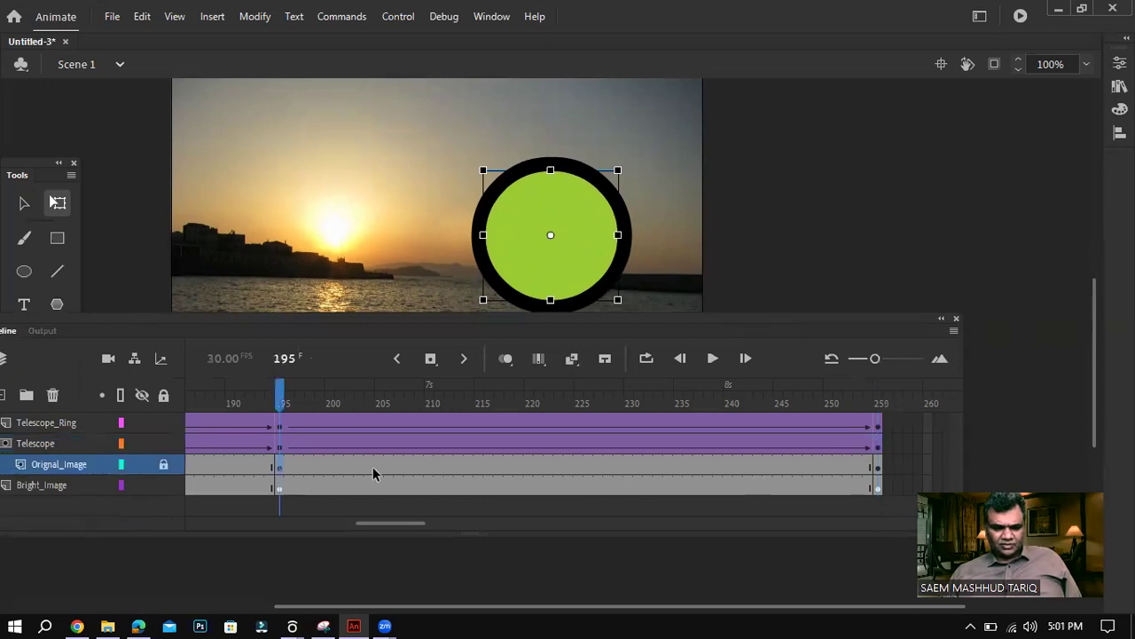
{"action": "left_click", "coordinate": [877, 470]}
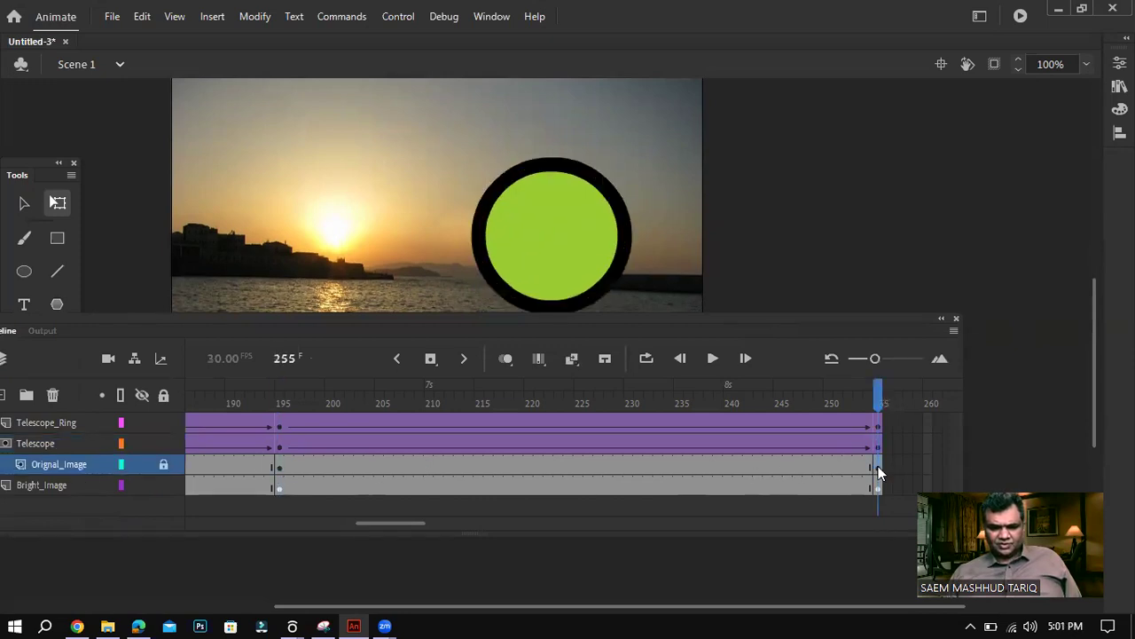
{"action": "left_click", "coordinate": [164, 443]}
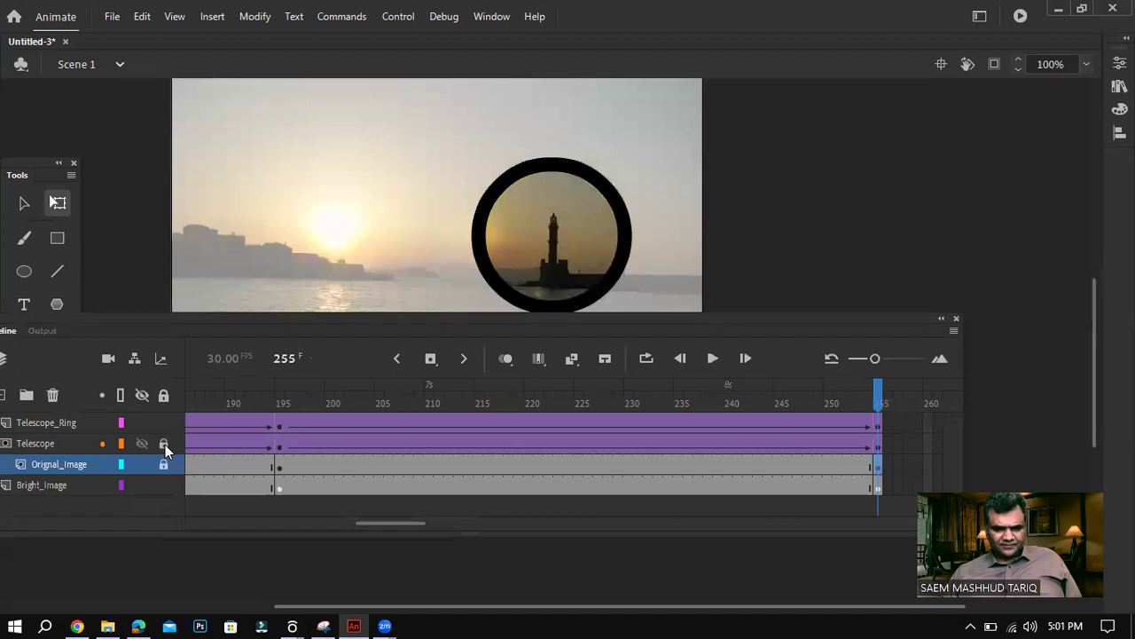
{"action": "left_click", "coordinate": [164, 464]}
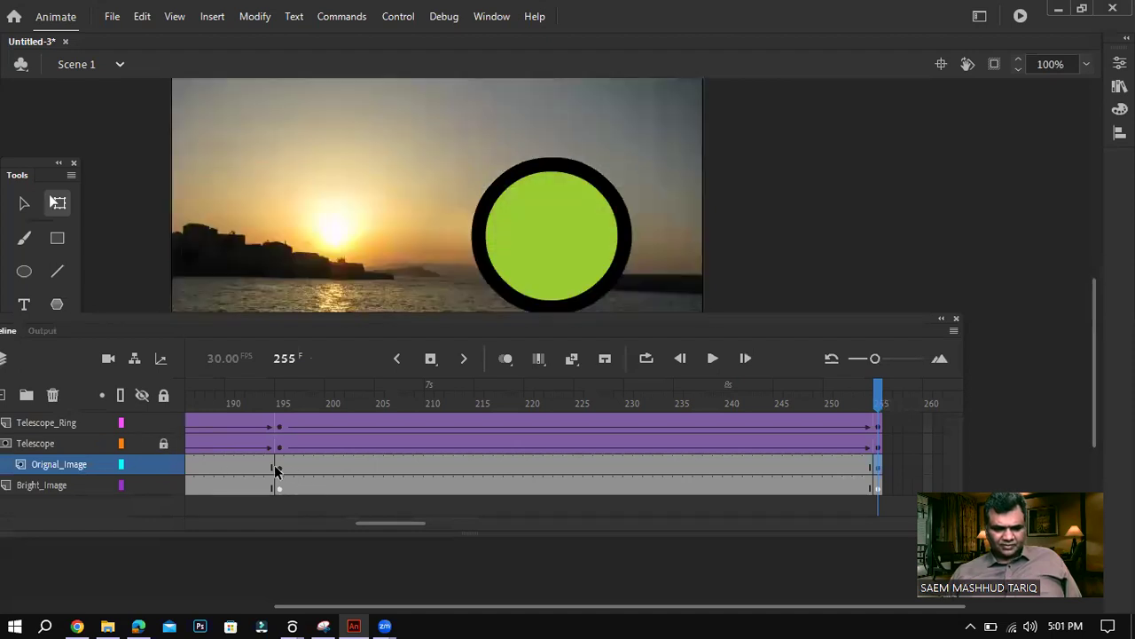
Create a classic tween on the Orignal_Image layer between frames 195 and 255.
{"action": "left_click", "coordinate": [277, 467]}
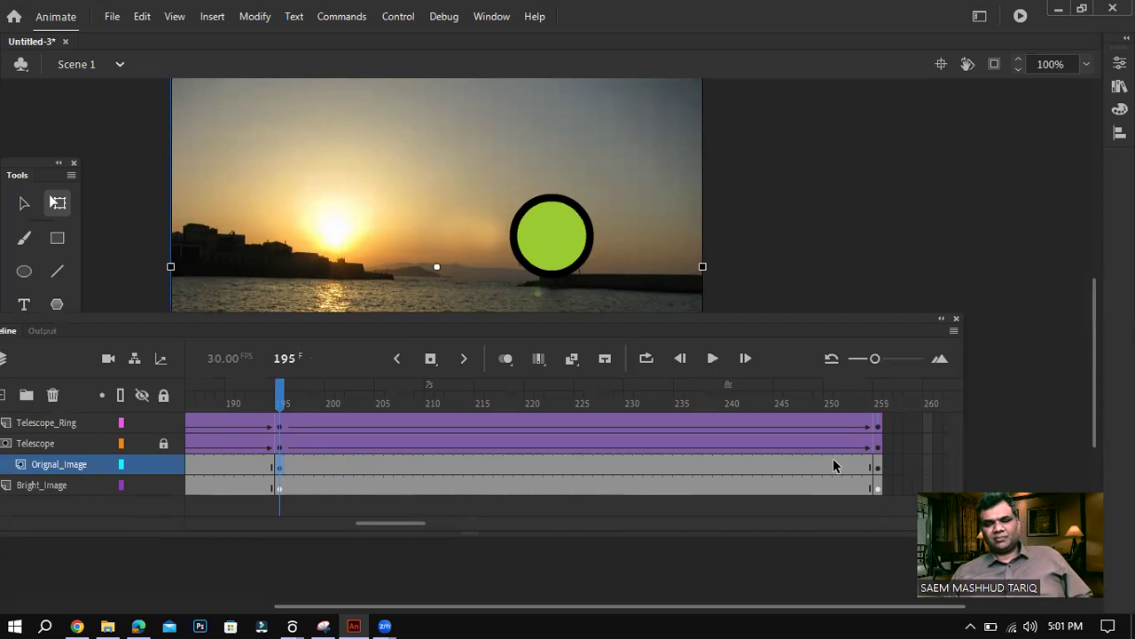
{"action": "left_click", "coordinate": [877, 475]}
{"action": "right_click", "coordinate": [877, 474]}
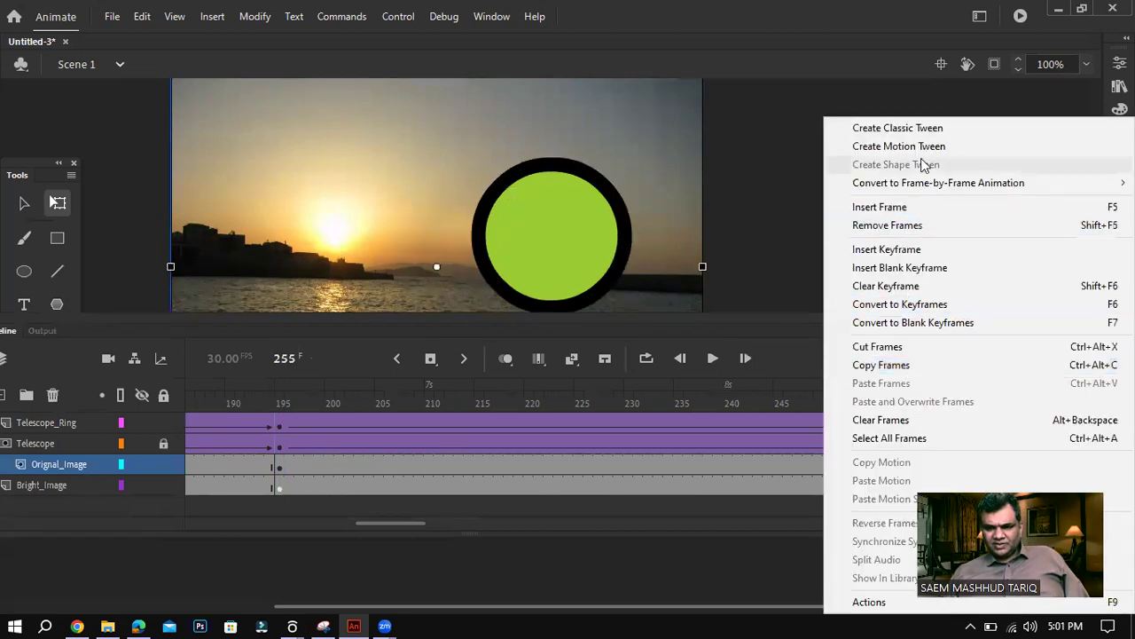
{"action": "key", "text": "Escape"}
{"action": "left_click", "coordinate": [850, 475]}
{"action": "right_click", "coordinate": [851, 474]}
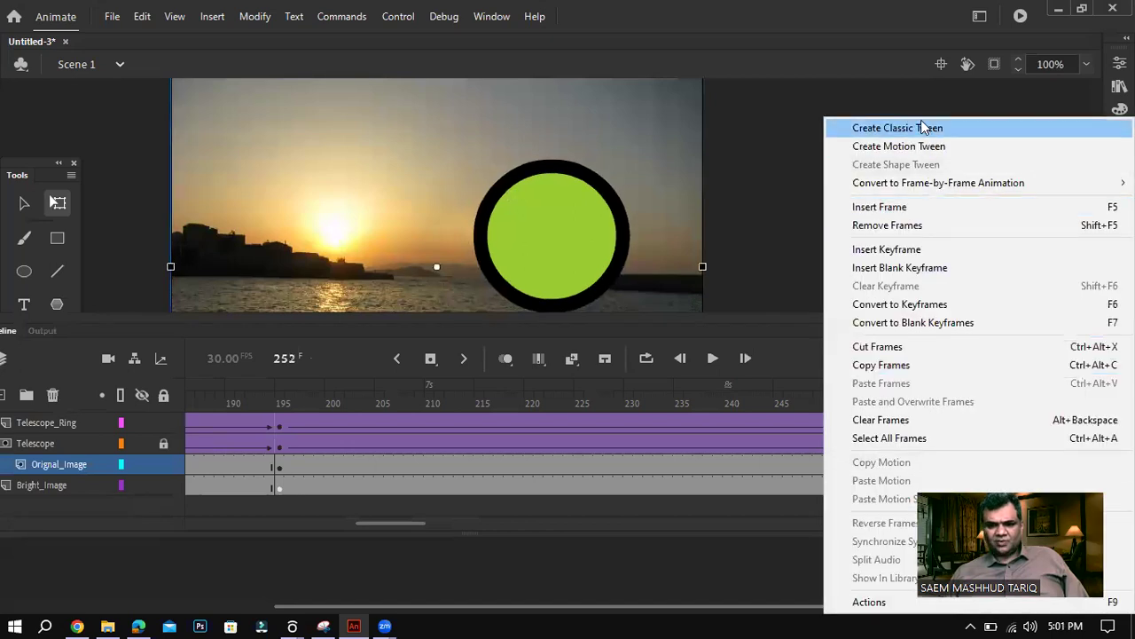
{"action": "left_click", "coordinate": [922, 127]}
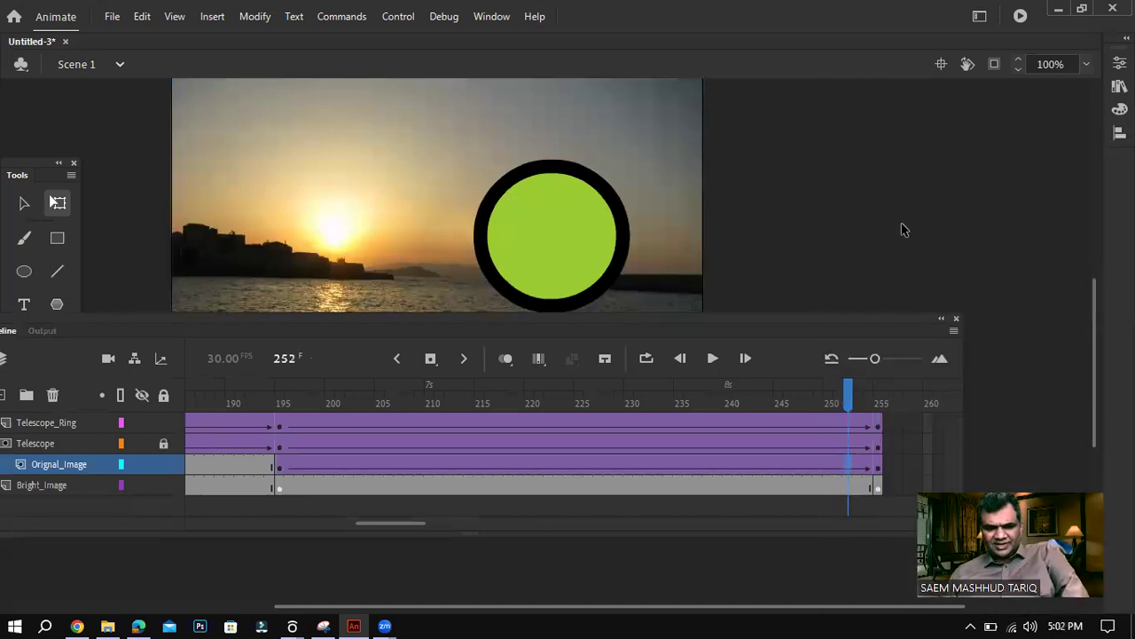
Try to scale up the Orignal_Image picture about its centre at frame 255, and undo the resize.
{"action": "key", "text": "ctrl+equal"}
{"action": "key", "text": "ctrl+minus"}
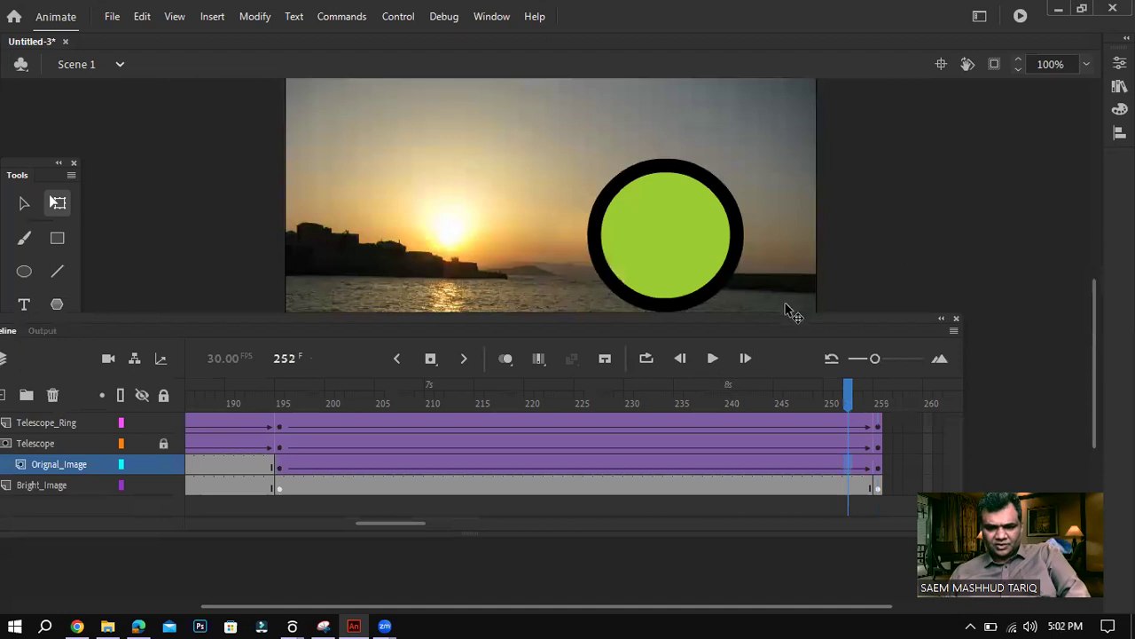
{"action": "left_click_drag", "start_coordinate": [773, 321], "coordinate": [772, 383]}
{"action": "key", "text": "ctrl+minus"}
{"action": "left_click", "coordinate": [262, 533]}
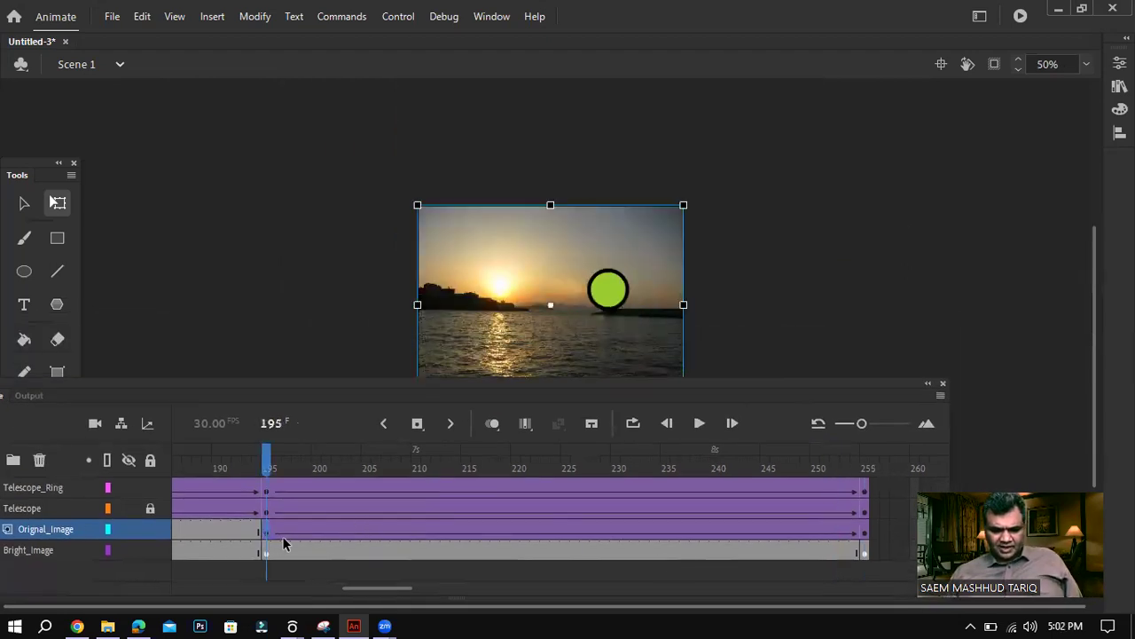
{"action": "left_click", "coordinate": [866, 533]}
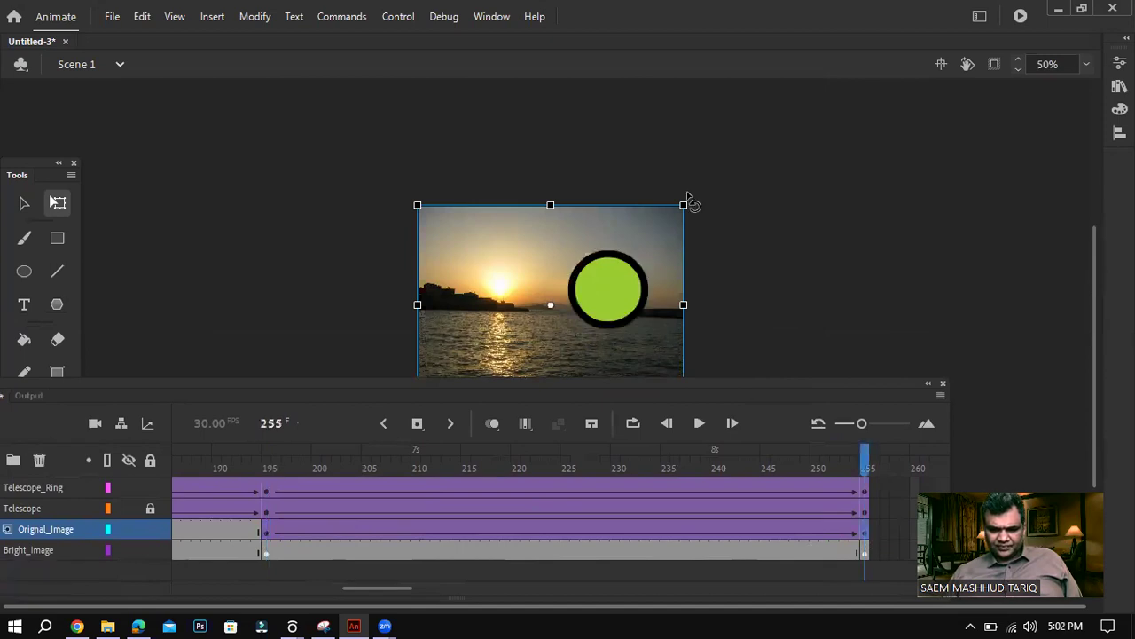
{"action": "left_click_drag", "start_coordinate": [684, 204], "coordinate": [775, 141]}
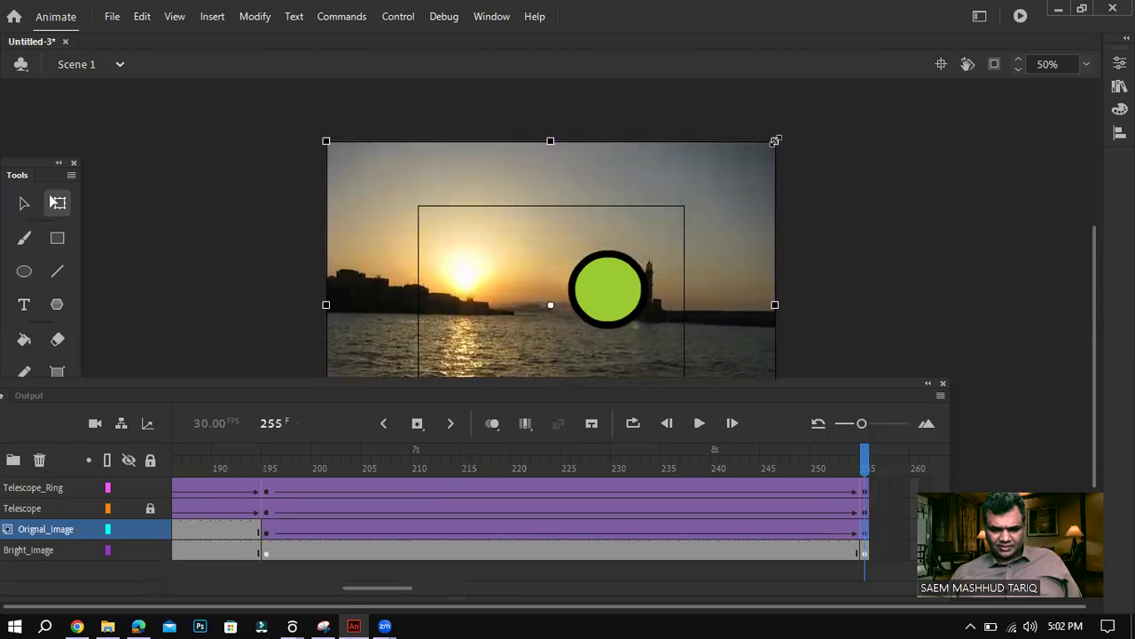
{"action": "left_click_drag", "start_coordinate": [776, 141], "coordinate": [776, 140]}
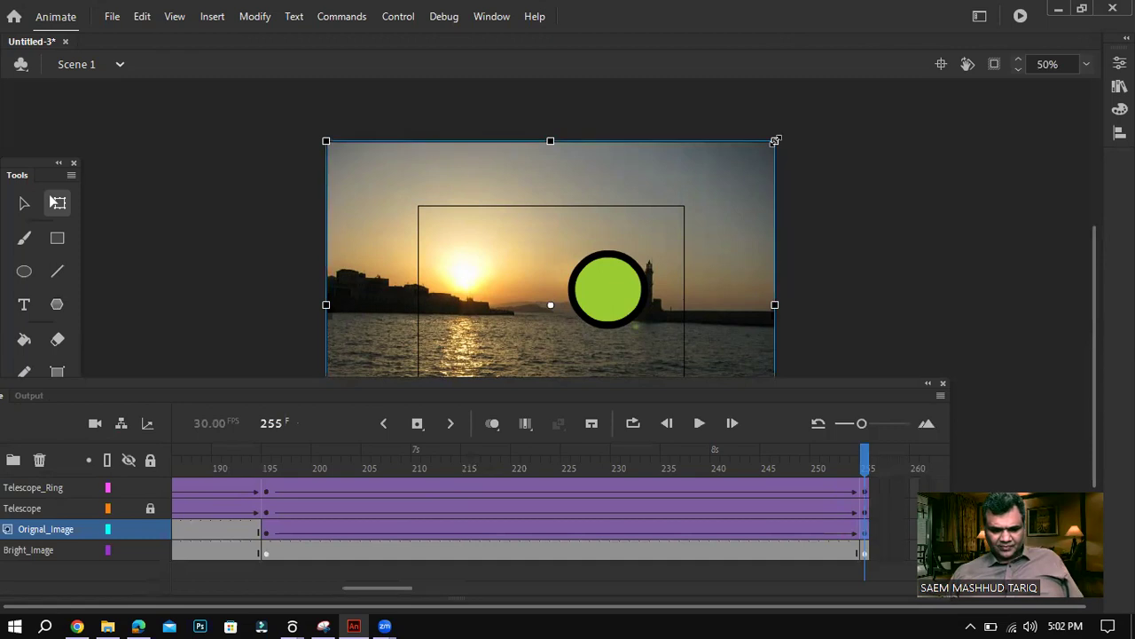
{"action": "key", "text": "ctrl+z"}
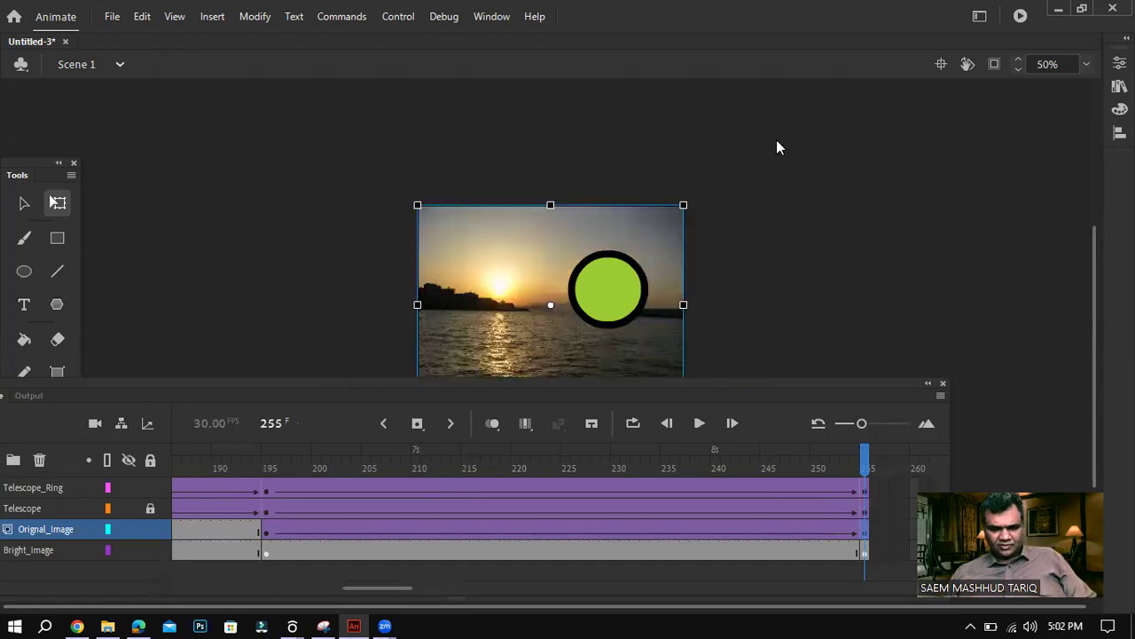
Set the Orignal_Image picture's width to 840 at frame 255 with proportions locked, and shift the enlarged picture slightly up and left.
{"action": "left_click", "coordinate": [494, 17]}
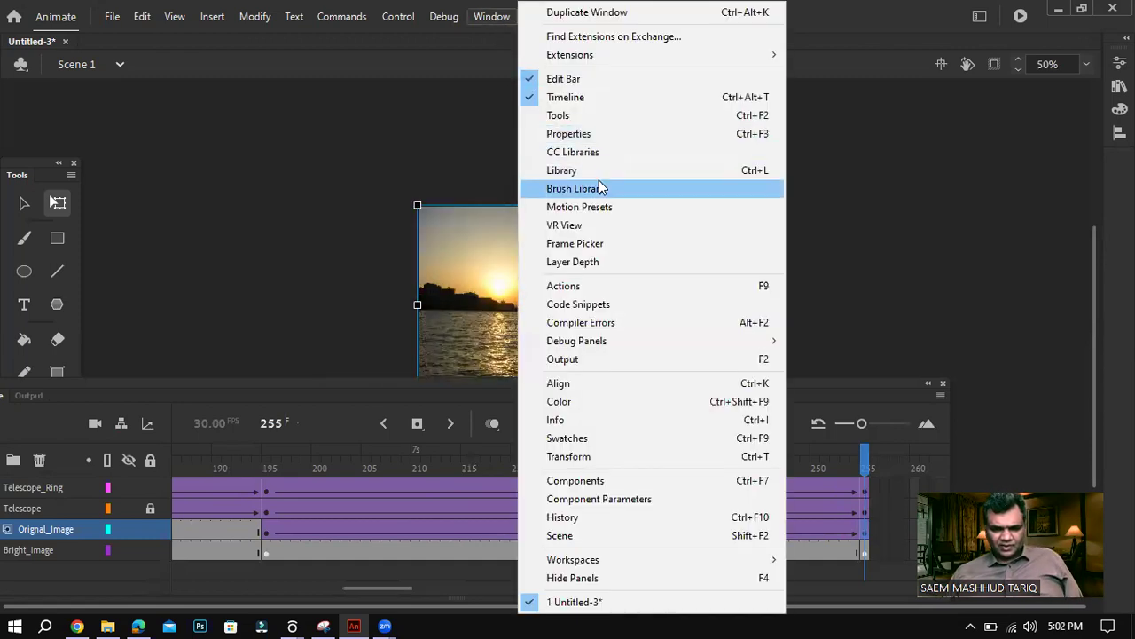
{"action": "left_click", "coordinate": [611, 136]}
{"action": "left_click", "coordinate": [913, 271]}
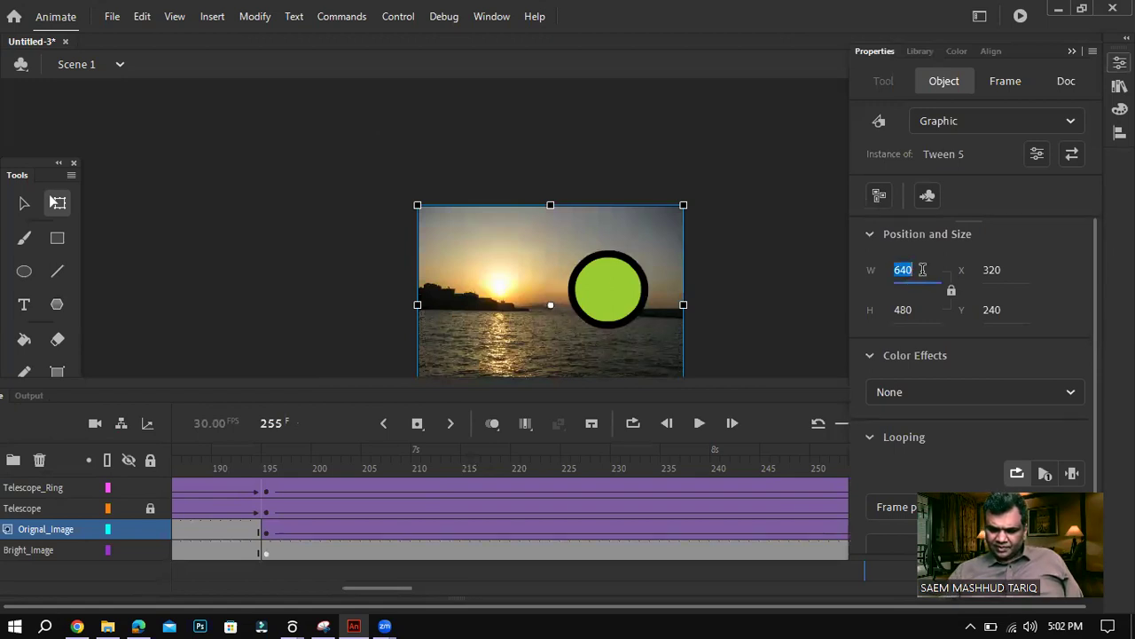
{"action": "type", "text": "84"}
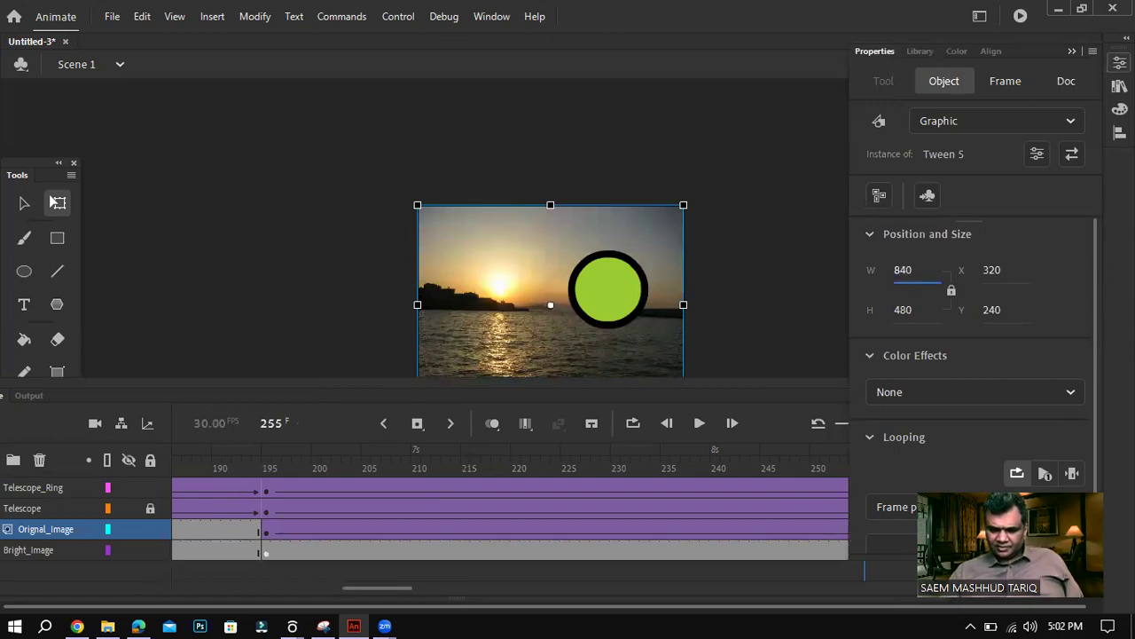
{"action": "key", "text": "Return"}
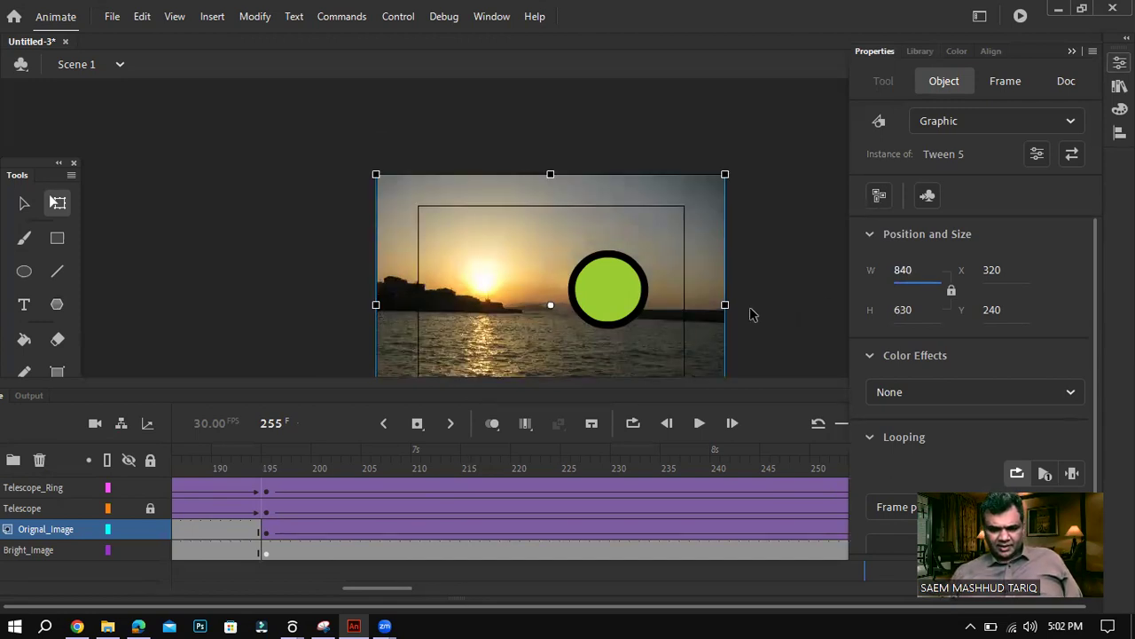
{"action": "key", "text": "ctrl+F3"}
{"action": "mouse_move", "coordinate": [702, 237]}
{"action": "left_mouse_down"}
{"action": "mouse_move", "coordinate": [687, 201]}
{"action": "mouse_move", "coordinate": [684, 227]}
{"action": "left_mouse_up"}
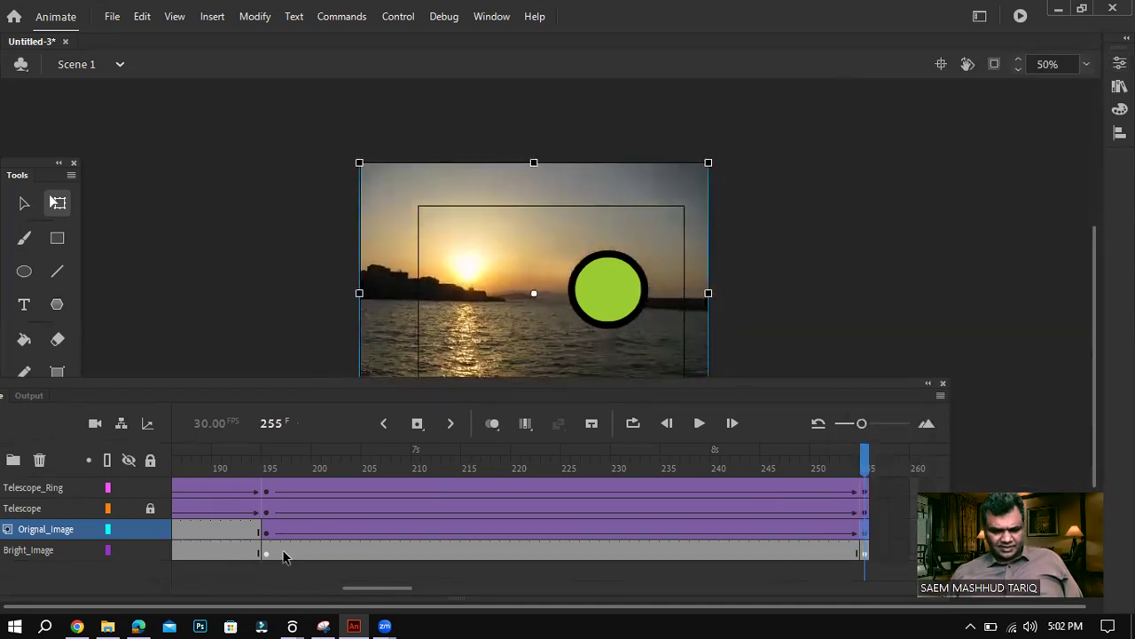
Create a classic tween on the Bright_Image layer between frames 195 and 255.
{"action": "left_click", "coordinate": [863, 553]}
{"action": "right_click", "coordinate": [863, 551]}
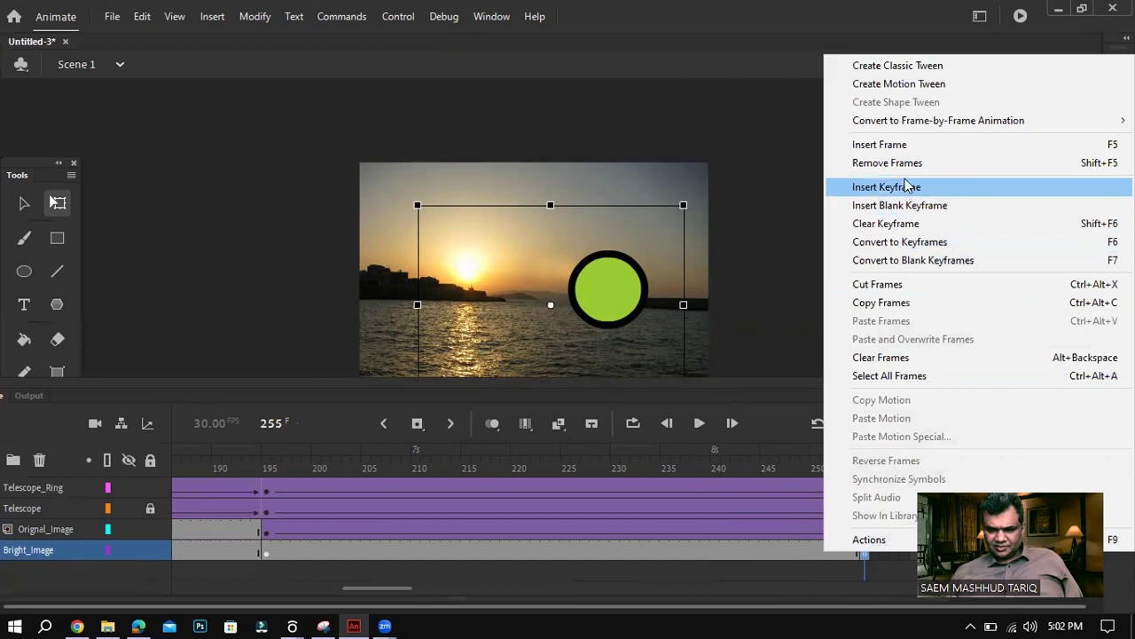
{"action": "left_click", "coordinate": [905, 66]}
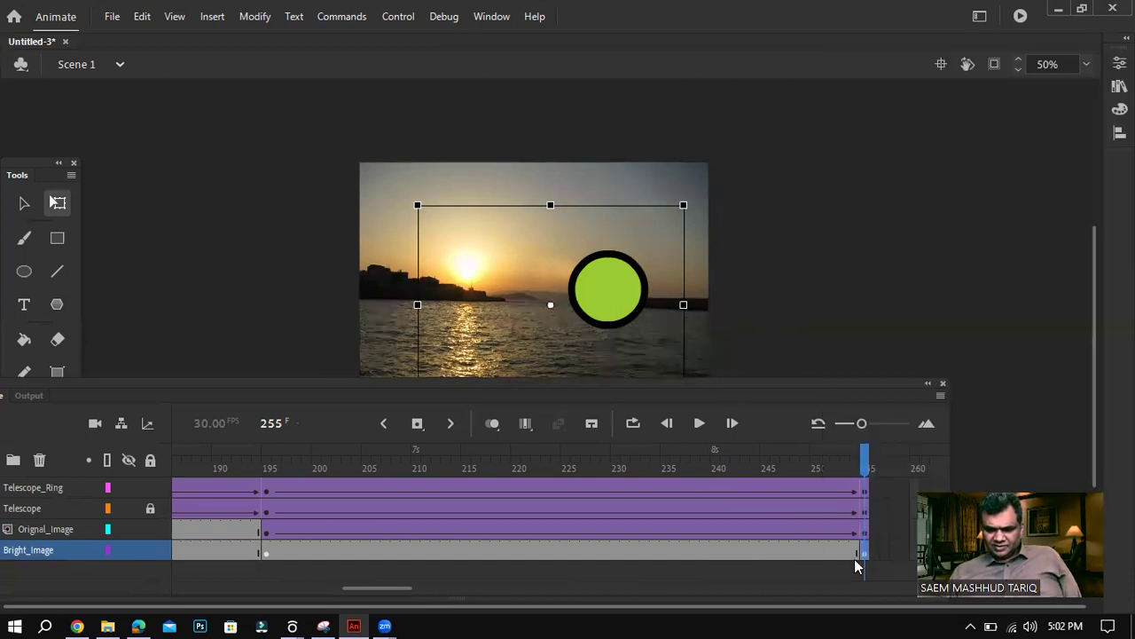
{"action": "right_click", "coordinate": [847, 557]}
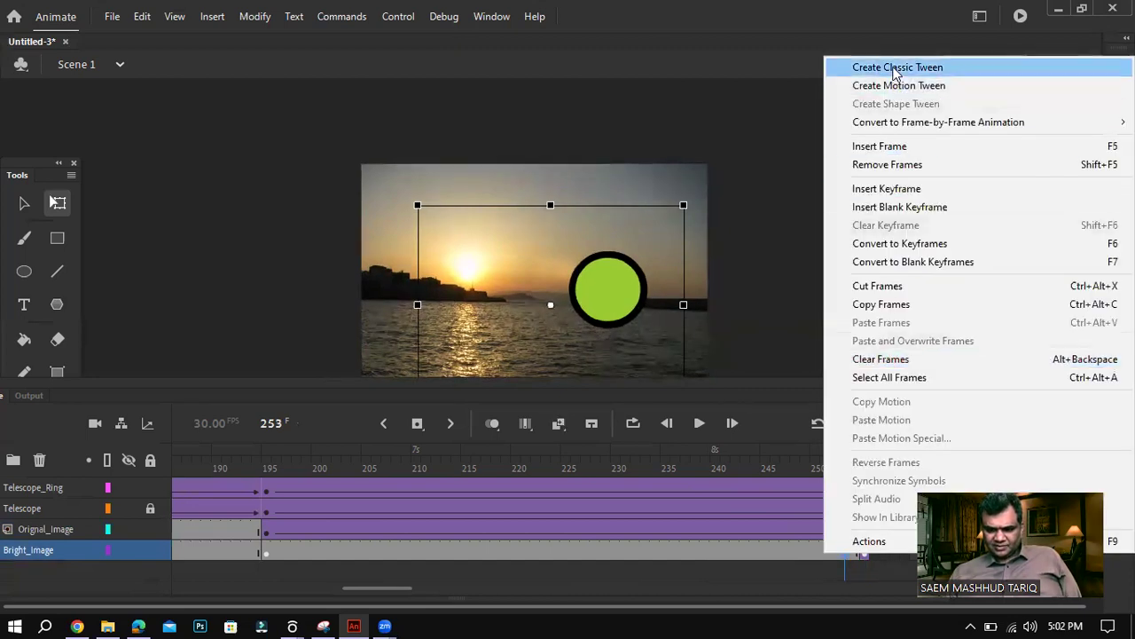
{"action": "left_click", "coordinate": [903, 69]}
{"action": "left_click", "coordinate": [865, 555]}
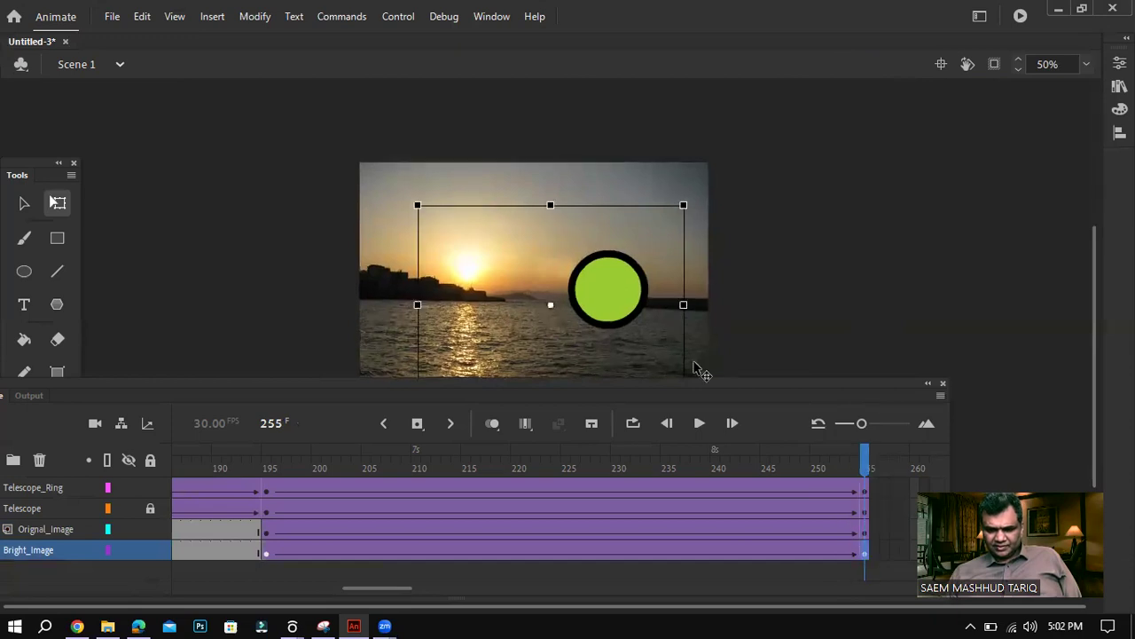
{"action": "left_click", "coordinate": [490, 17]}
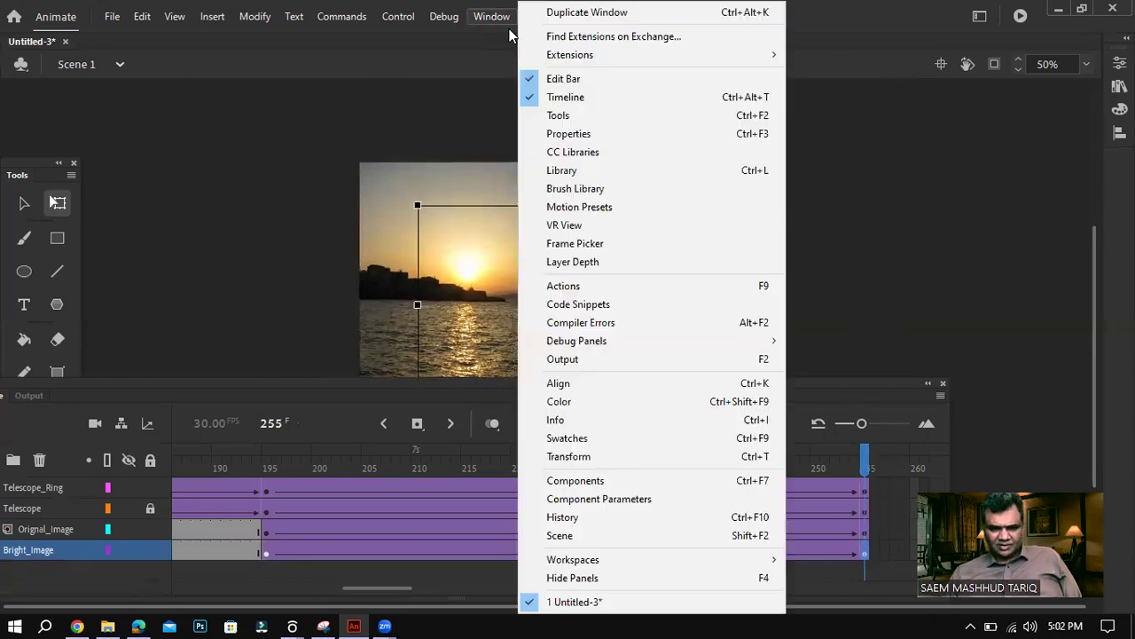
{"action": "left_click", "coordinate": [569, 134]}
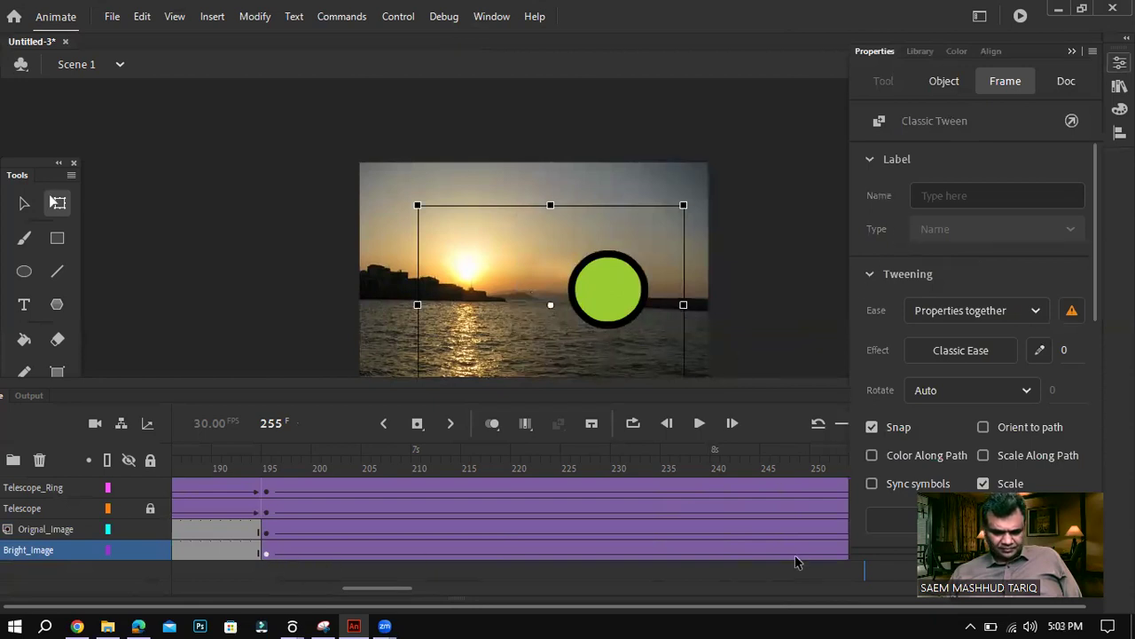
{"action": "left_click_drag", "start_coordinate": [393, 594], "coordinate": [408, 595]}
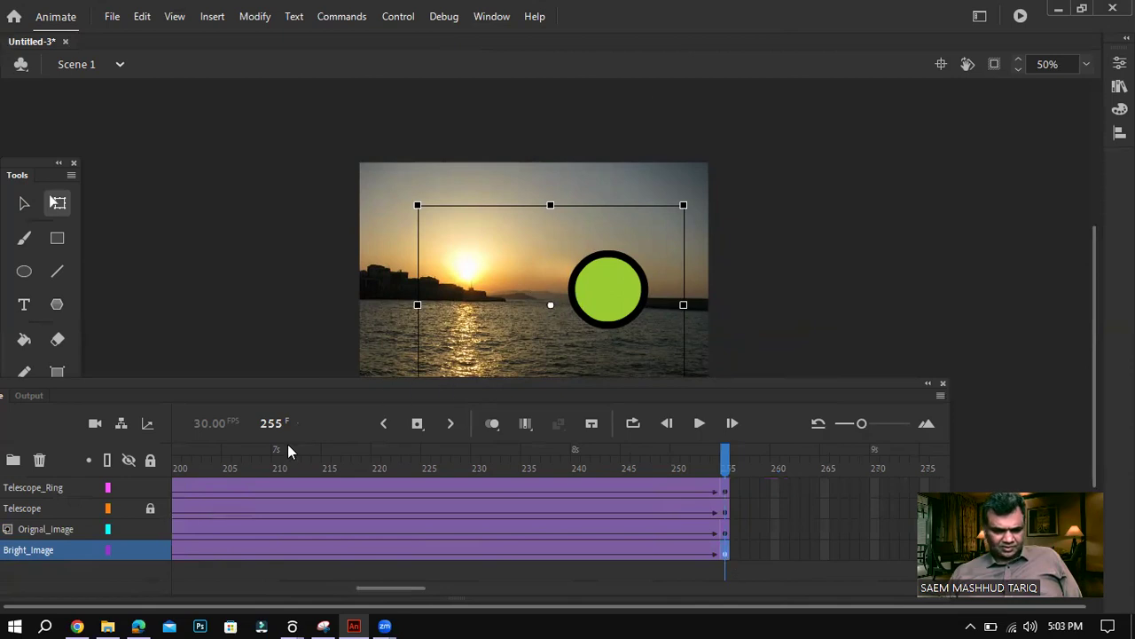
{"action": "left_click", "coordinate": [494, 20]}
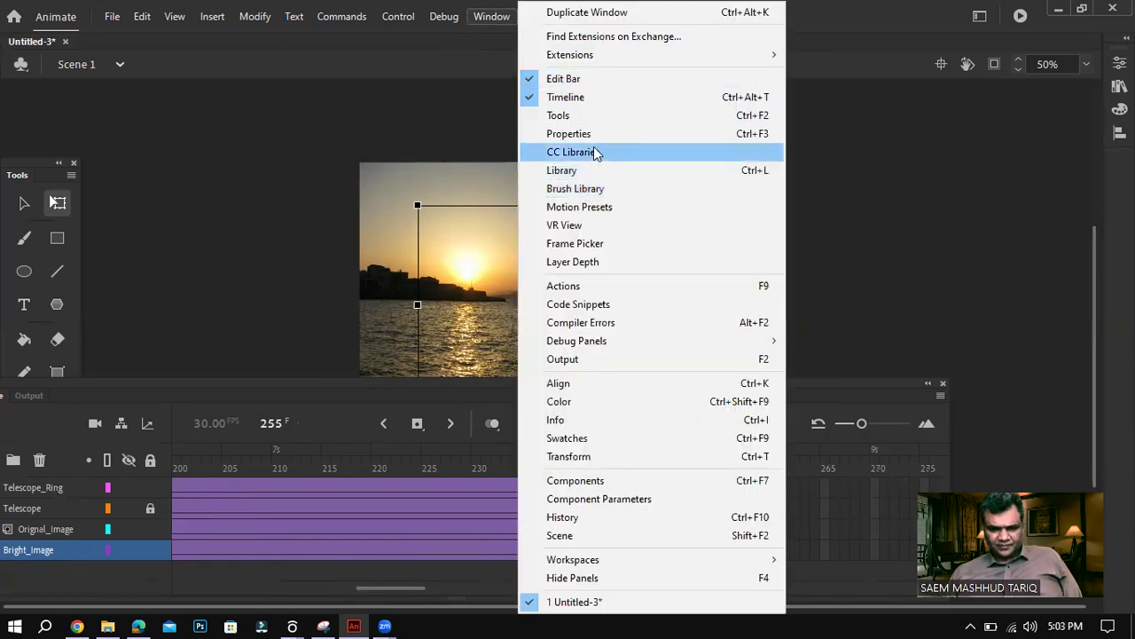
{"action": "left_click", "coordinate": [599, 133]}
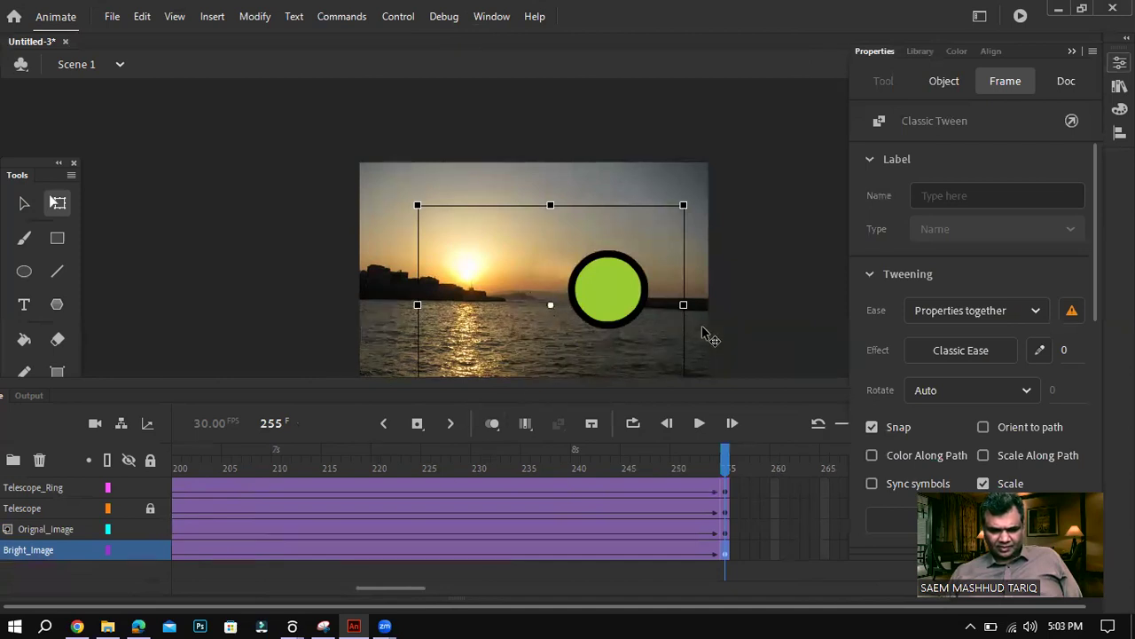
{"action": "left_click", "coordinate": [640, 338]}
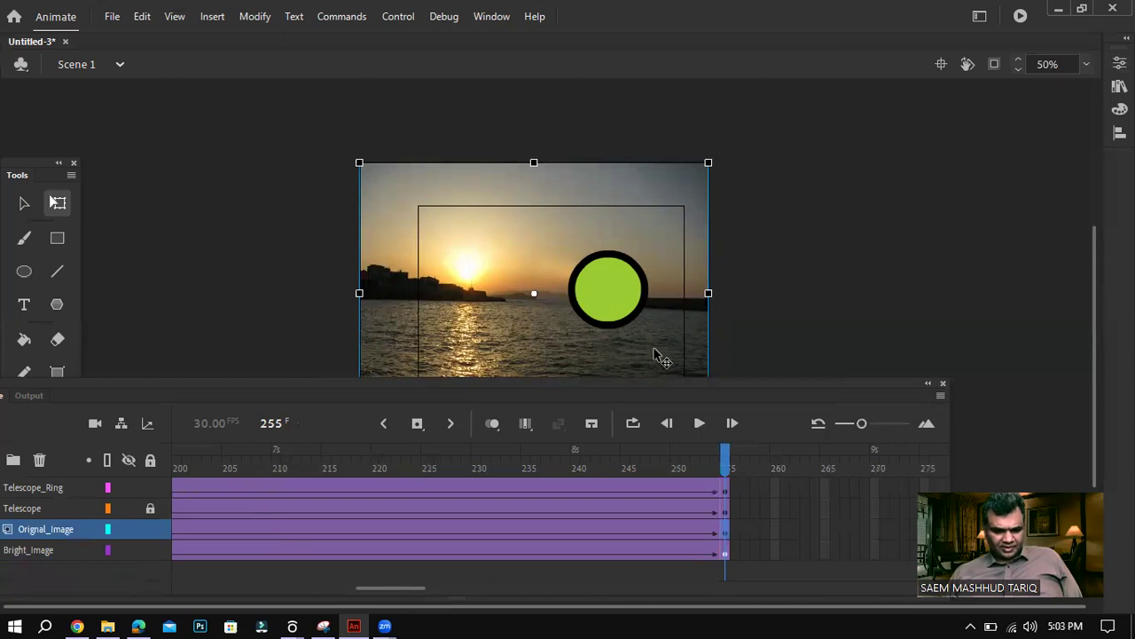
Hide the Orignal_Image layer, set the Bright_Image picture's width to 850 at frame 255, and shift it up and left.
{"action": "left_click", "coordinate": [128, 530]}
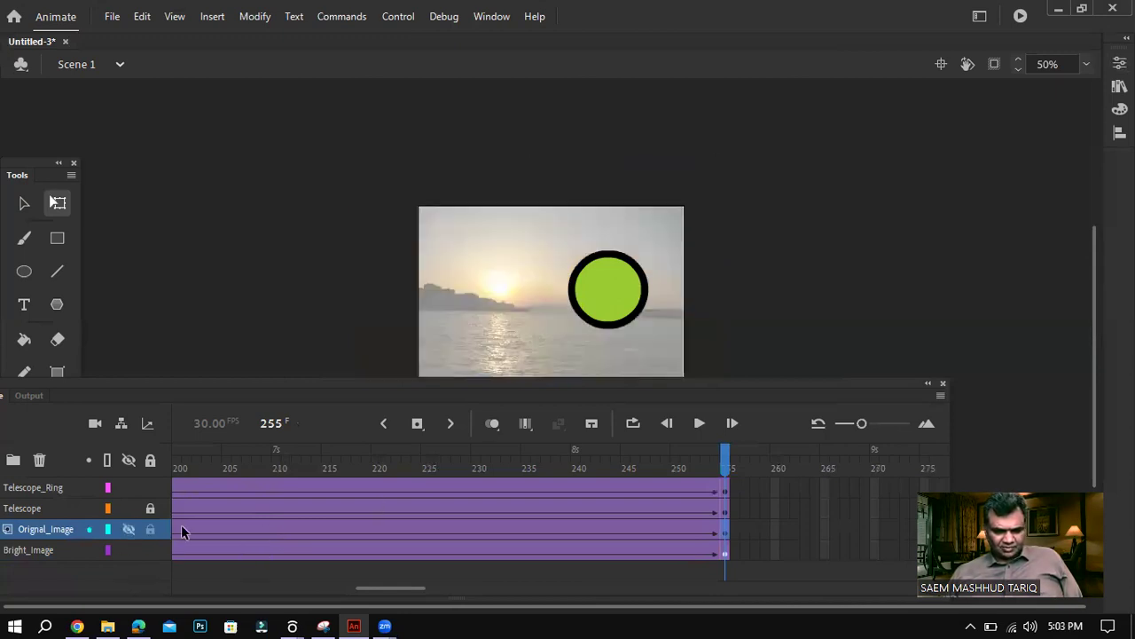
{"action": "left_click", "coordinate": [492, 355]}
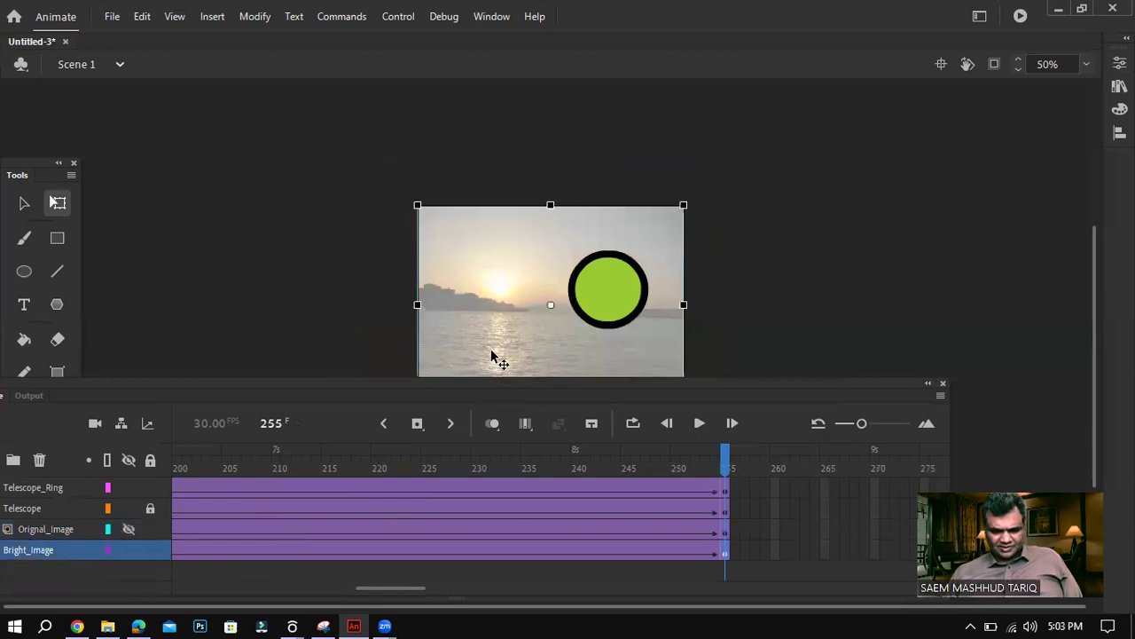
{"action": "left_click", "coordinate": [490, 17]}
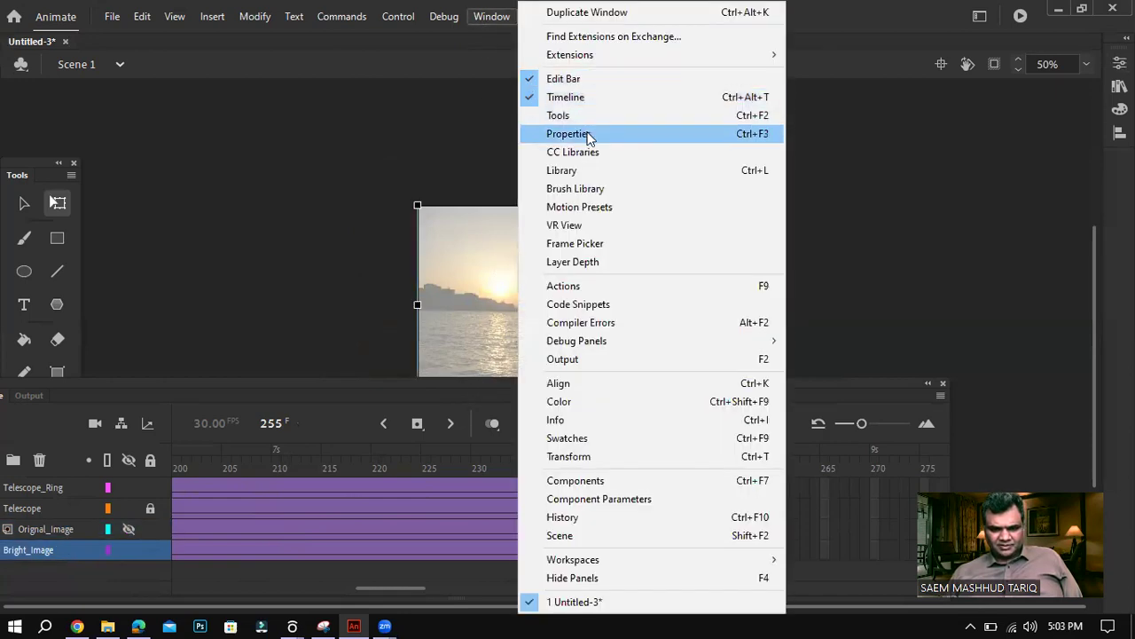
{"action": "left_click", "coordinate": [519, 136]}
{"action": "left_click", "coordinate": [903, 270]}
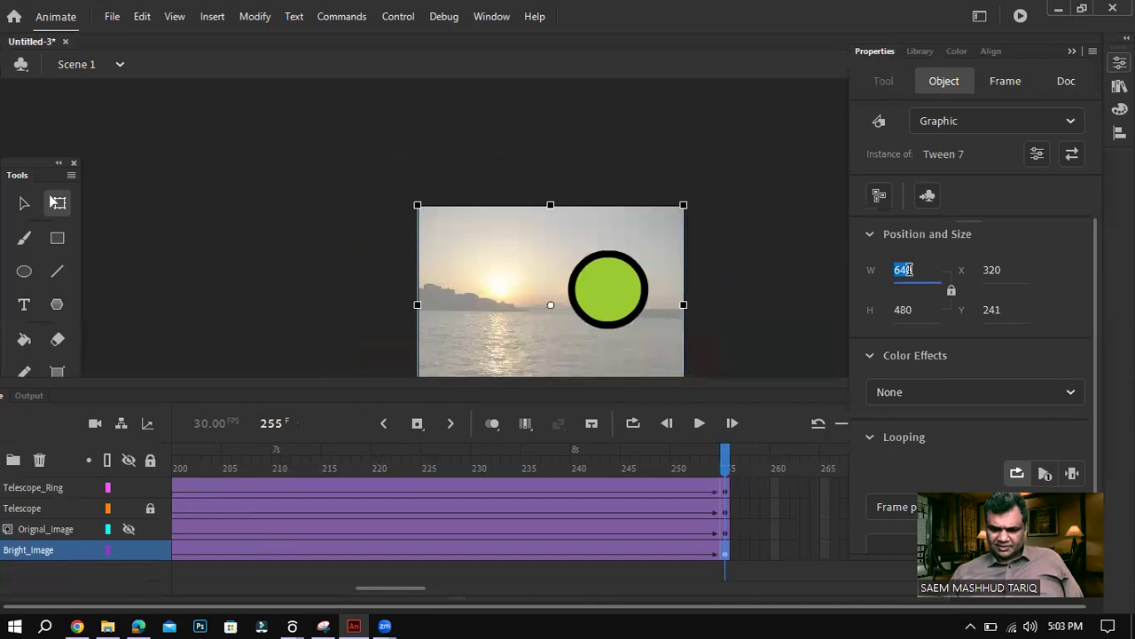
{"action": "type", "text": "82"}
{"action": "key", "text": "BackSpace"}
{"action": "type", "text": "50"}
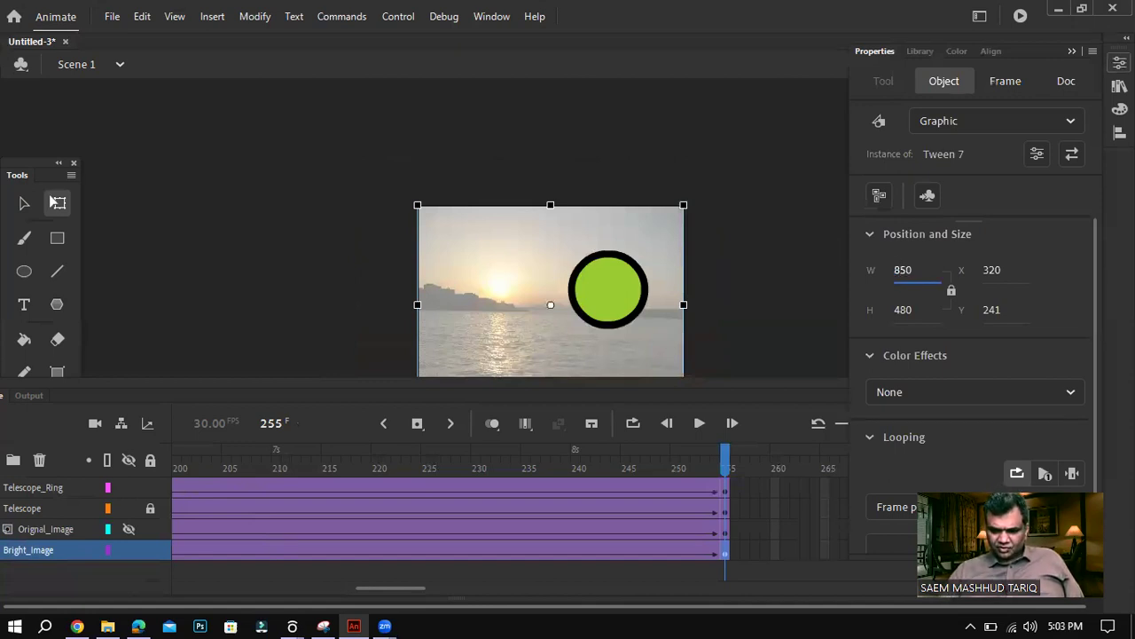
{"action": "key", "text": "Return"}
{"action": "left_click_drag", "start_coordinate": [706, 321], "coordinate": [688, 306]}
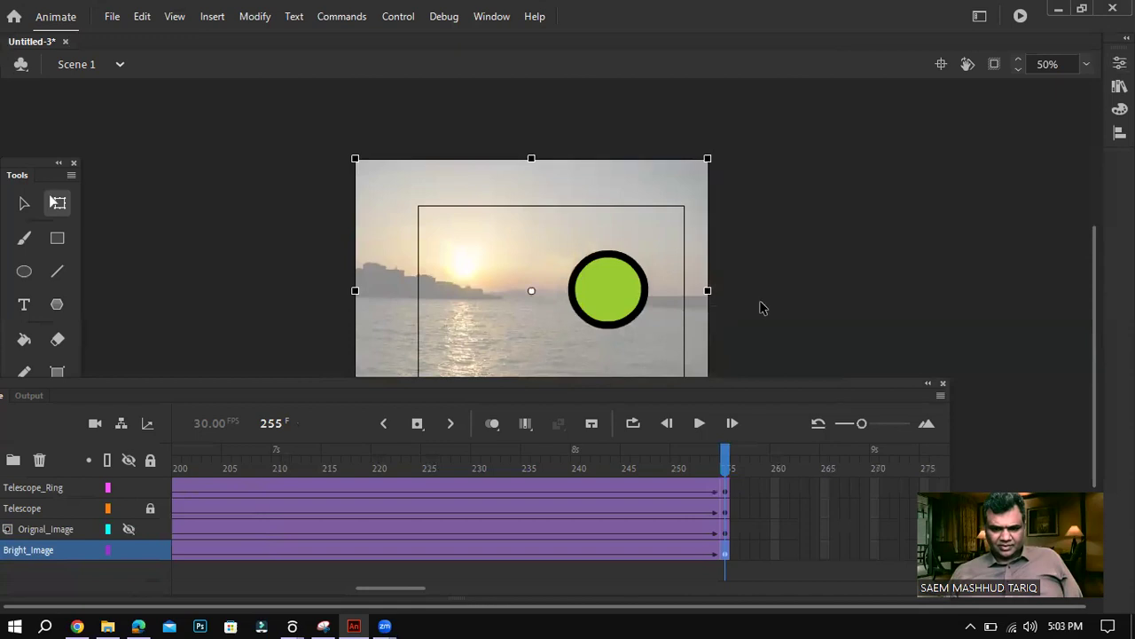
{"action": "left_click", "coordinate": [760, 302]}
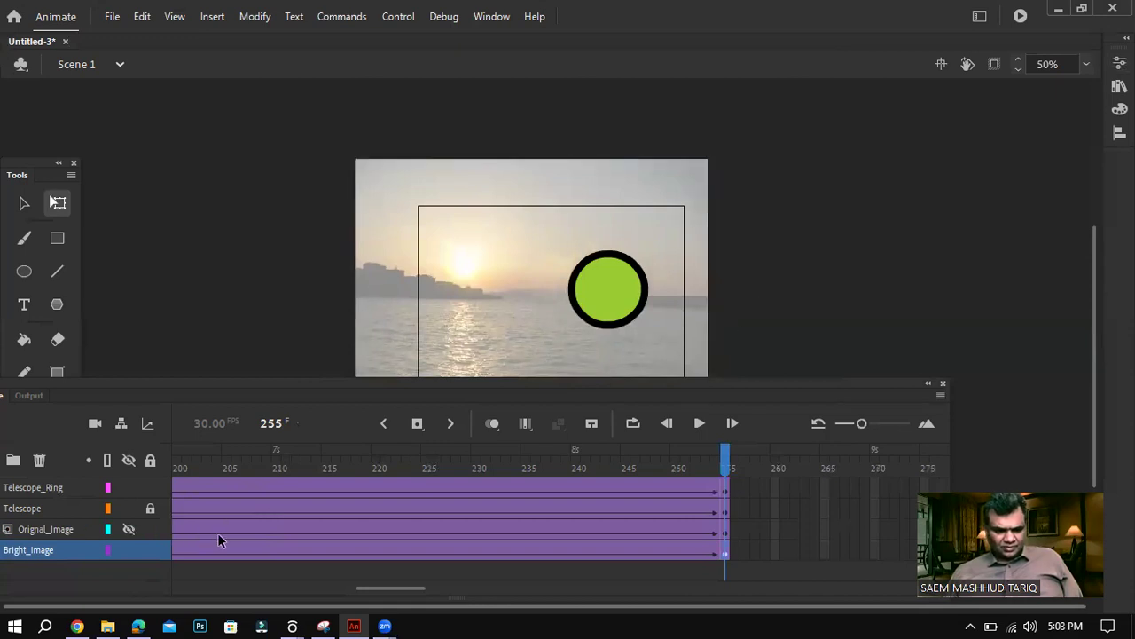
Lock the hidden Orignal_Image layer to check the mask area, unlock it, and show the layer again.
{"action": "left_click", "coordinate": [149, 530]}
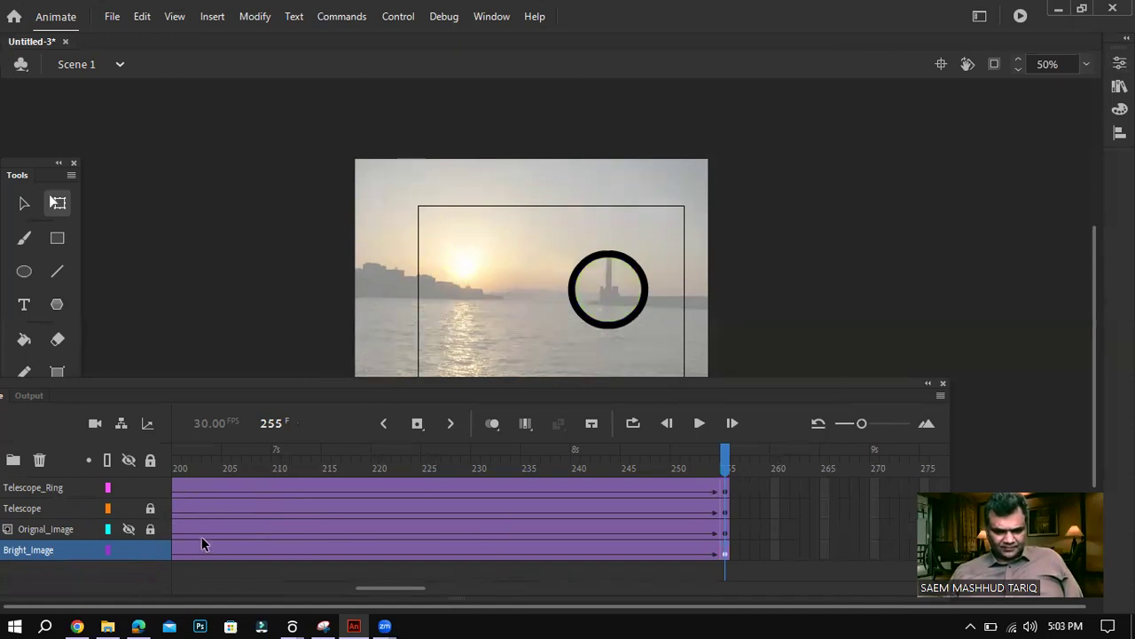
{"action": "left_click", "coordinate": [152, 530]}
{"action": "left_click_drag", "start_coordinate": [373, 585], "coordinate": [232, 588]}
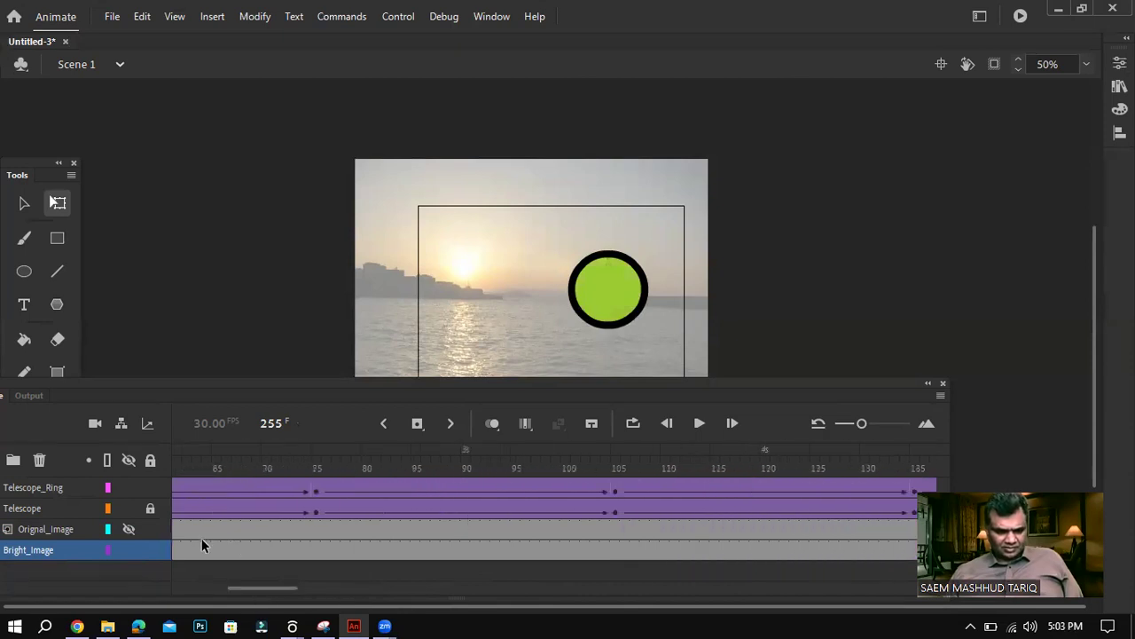
{"action": "left_click", "coordinate": [127, 529]}
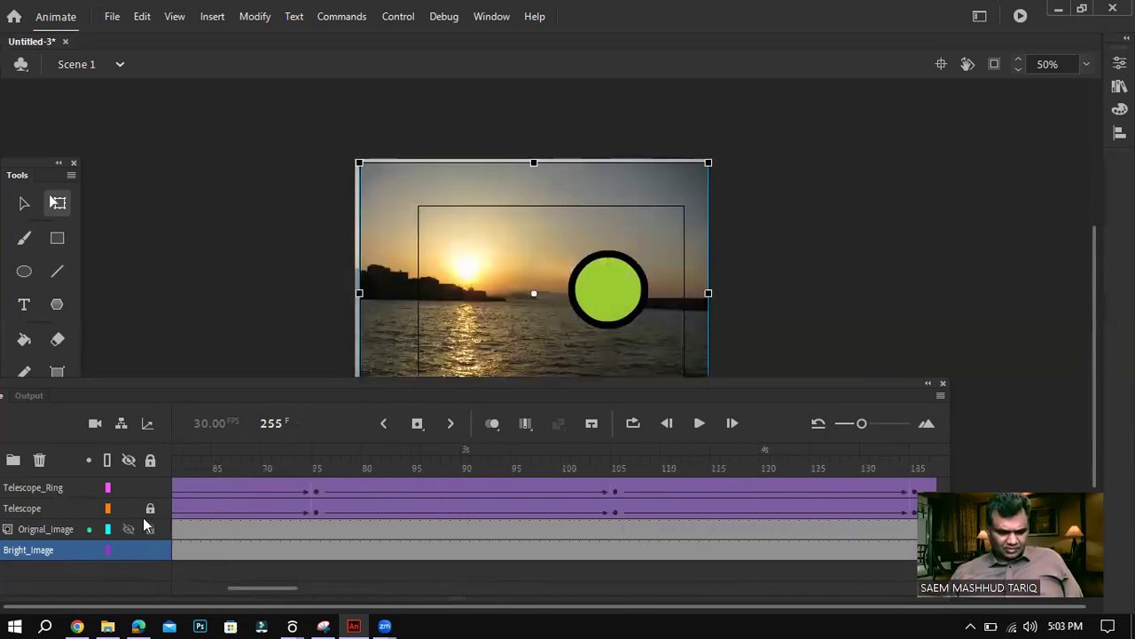
Select the Bright_Image picture at frame 255 and nudge it right and down to line up with the Orignal_Image picture.
{"action": "left_click", "coordinate": [224, 283]}
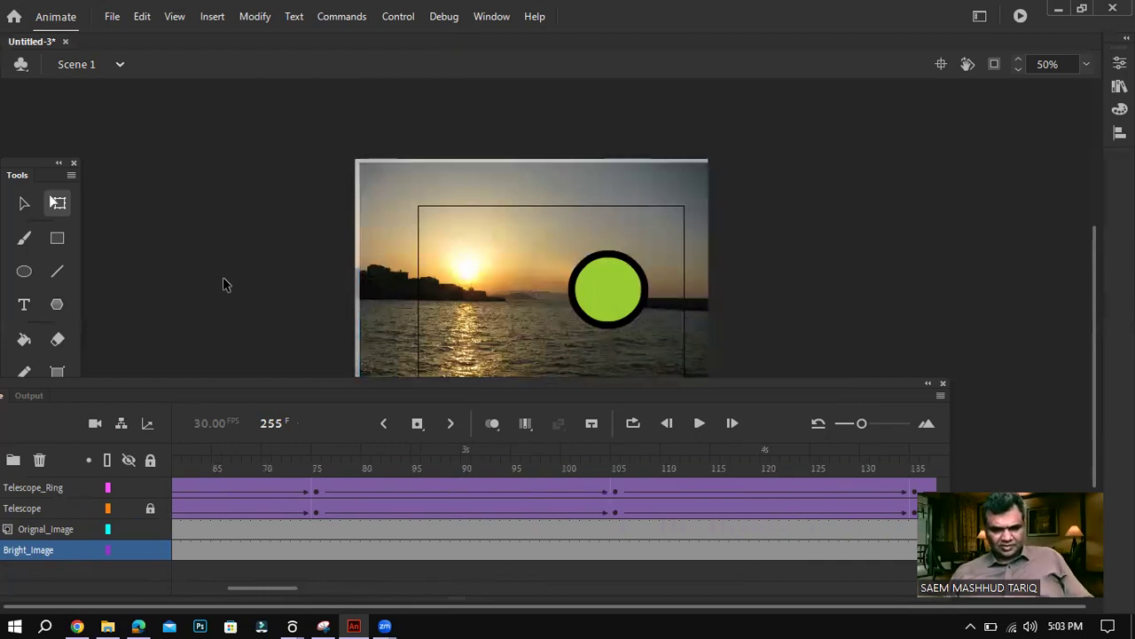
{"action": "left_click", "coordinate": [359, 257]}
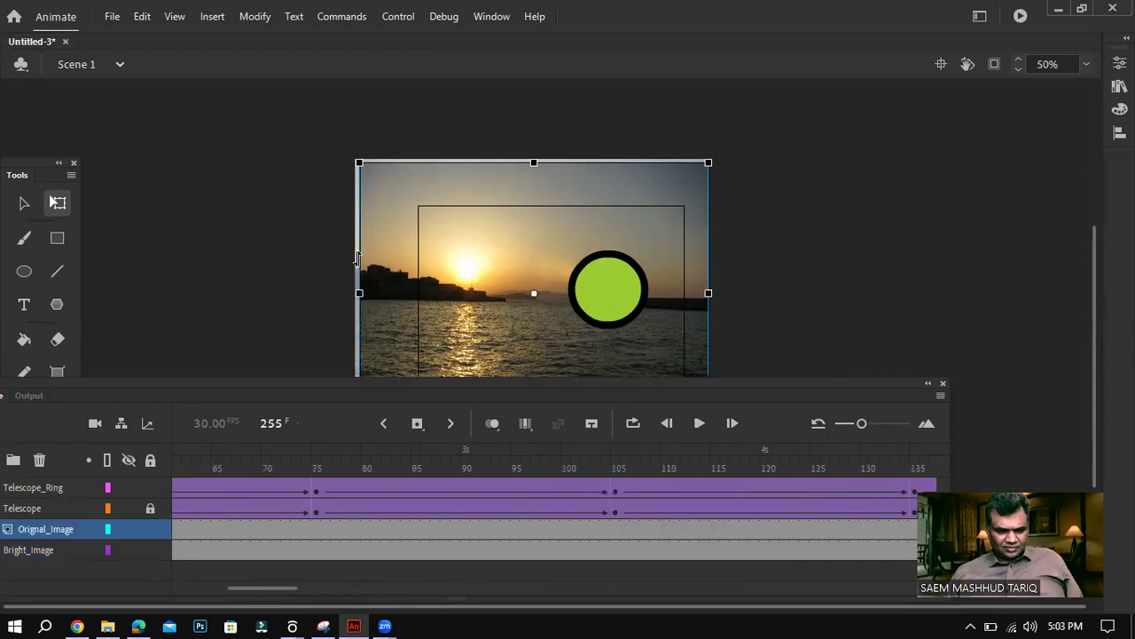
{"action": "left_click", "coordinate": [350, 349]}
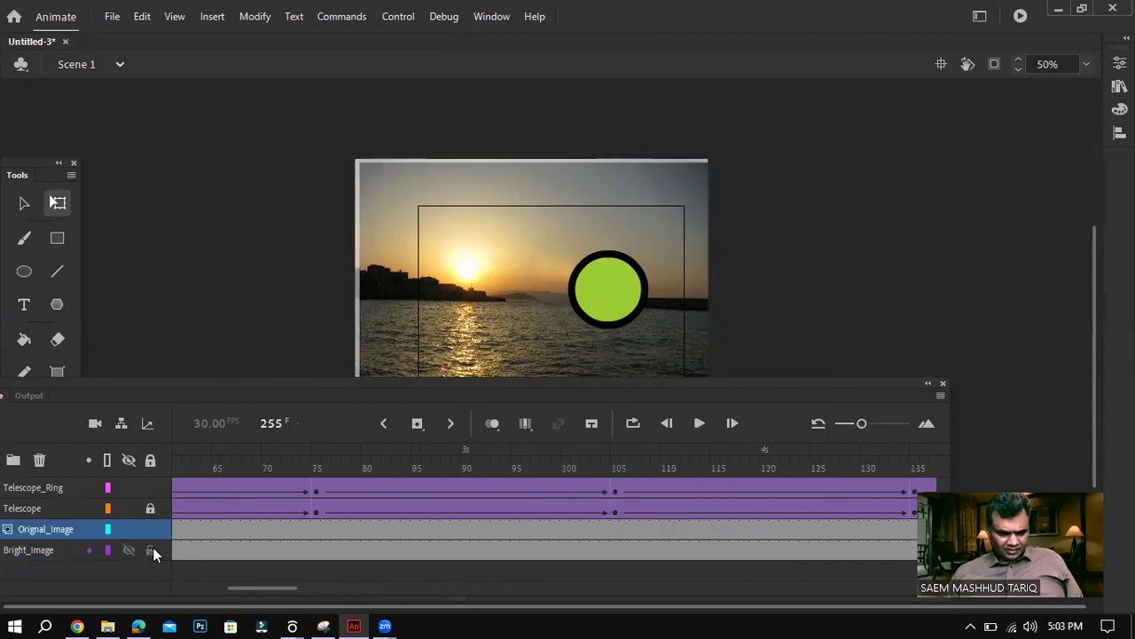
{"action": "left_click", "coordinate": [195, 549]}
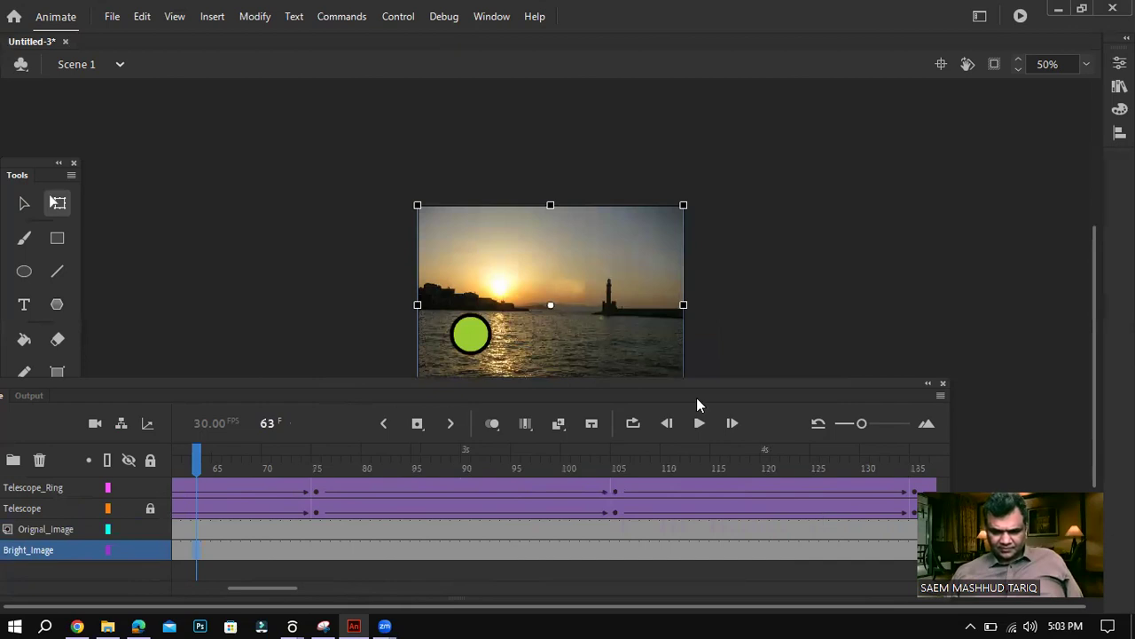
{"action": "left_click_drag", "start_coordinate": [696, 397], "coordinate": [656, 362]}
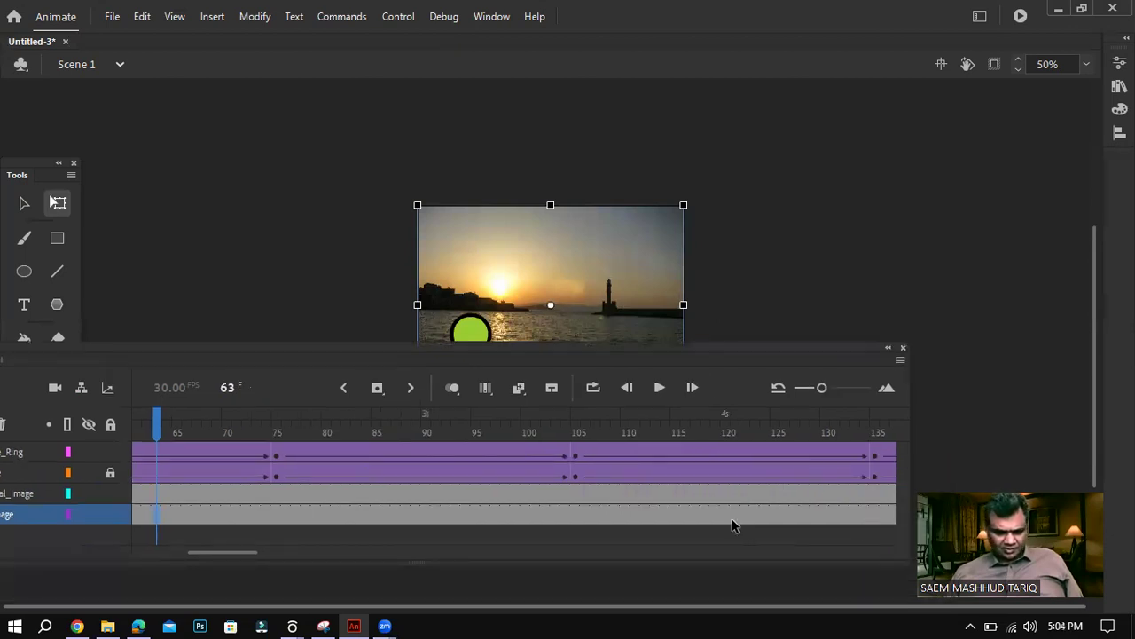
{"action": "left_click", "coordinate": [396, 556]}
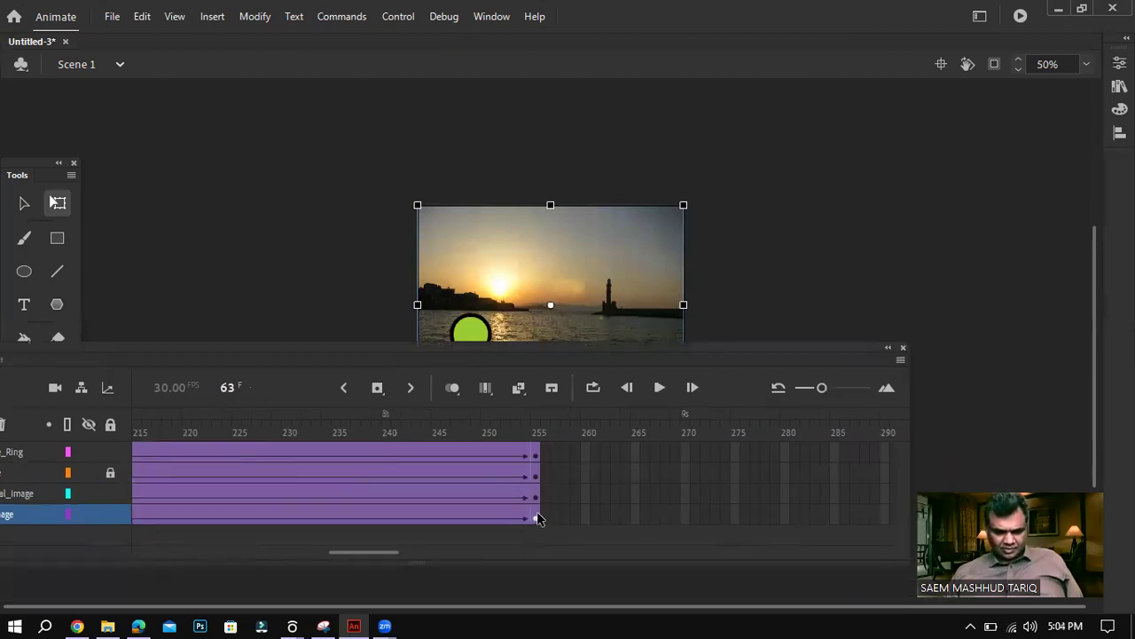
{"action": "left_click", "coordinate": [535, 518]}
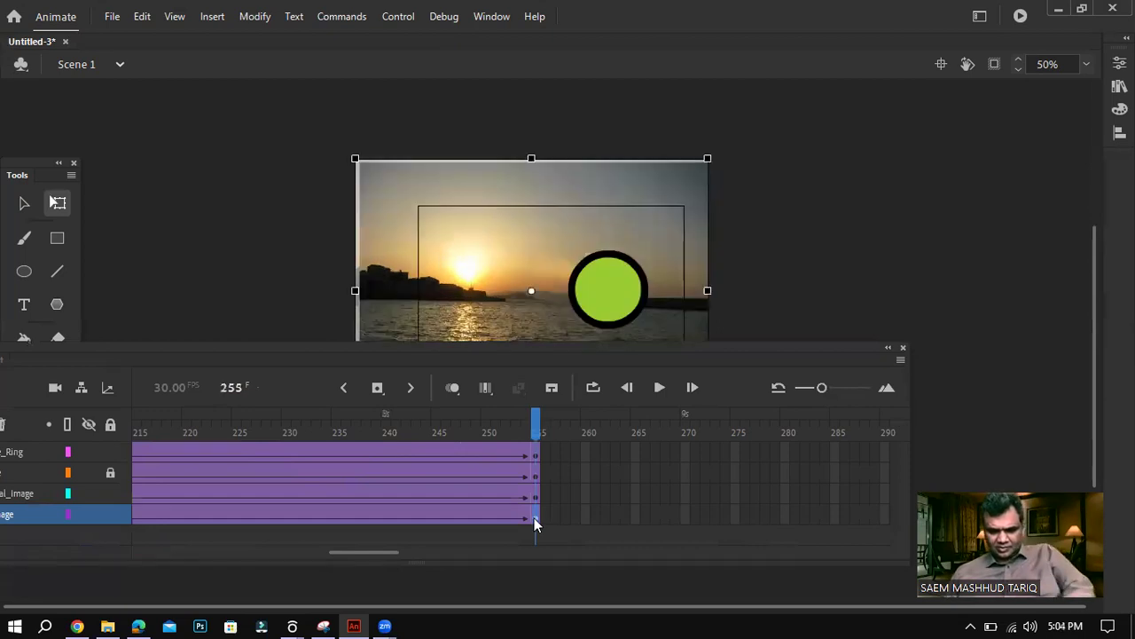
{"action": "key", "text": "Right"}
{"action": "key", "text": "Right"}
{"action": "key", "text": "Right"}
{"action": "key", "text": "Right"}
{"action": "key", "text": "Right"}
{"action": "key", "text": "Right"}
{"action": "key", "text": "Right"}
{"action": "key", "text": "Right"}
{"action": "key", "text": "Down"}
{"action": "key", "text": "Down"}
{"action": "key", "text": "Down"}
{"action": "key", "text": "Down"}
{"action": "key", "text": "Down"}
{"action": "key", "text": "Down"}
{"action": "key", "text": "Down"}
{"action": "key", "text": "Down"}
{"action": "key", "text": "Left"}
{"action": "key", "text": "Left"}
{"action": "key", "text": "Left"}
{"action": "key", "text": "Right"}
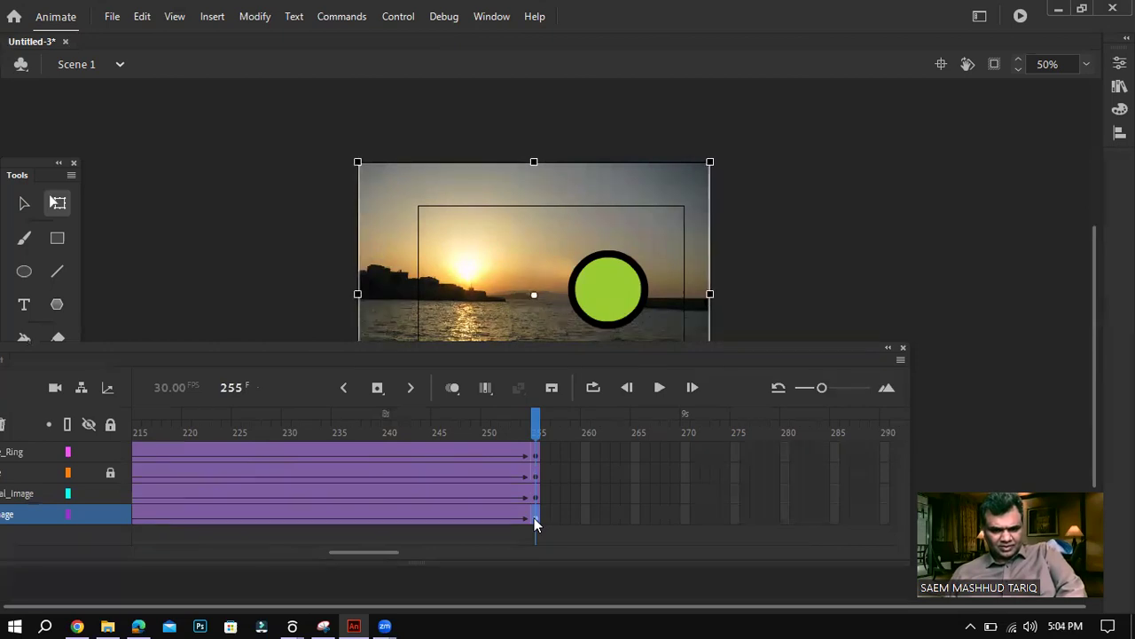
Set the width of the Orignal_Image picture at frame 255 to 850.
{"action": "left_click", "coordinate": [401, 302]}
{"action": "left_click", "coordinate": [489, 16]}
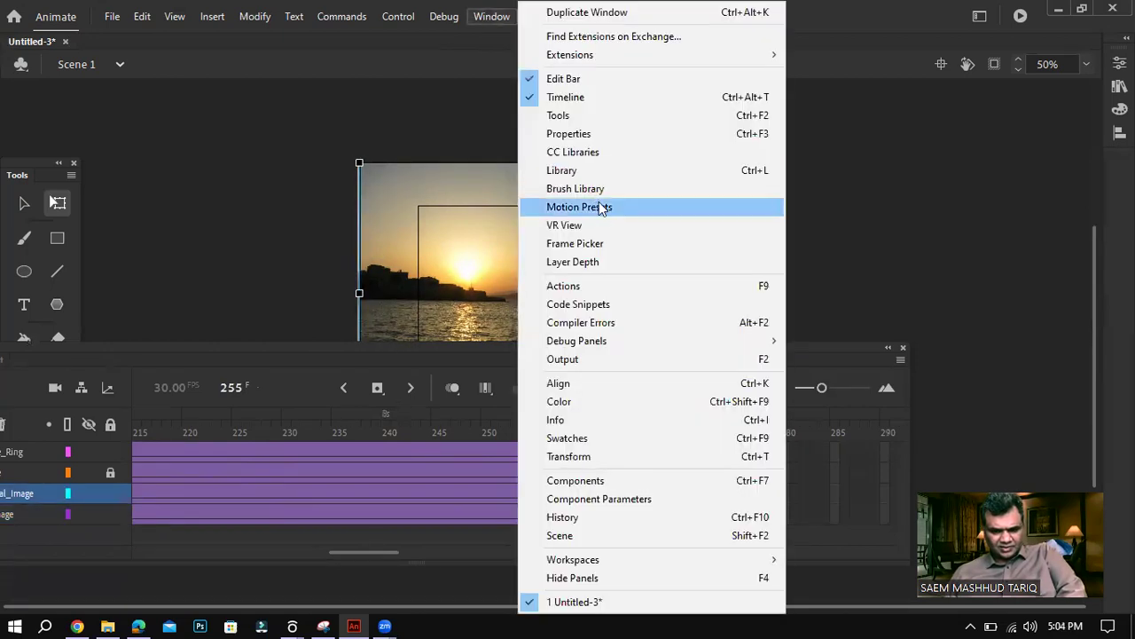
{"action": "left_click", "coordinate": [599, 134]}
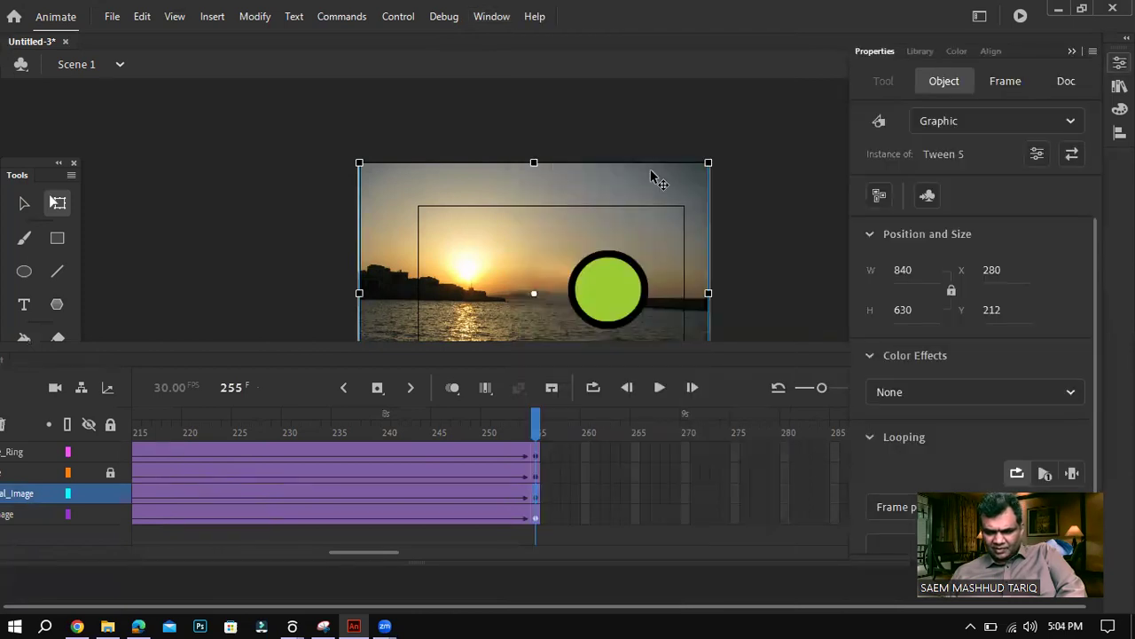
{"action": "left_click", "coordinate": [908, 268]}
{"action": "type", "text": "82"}
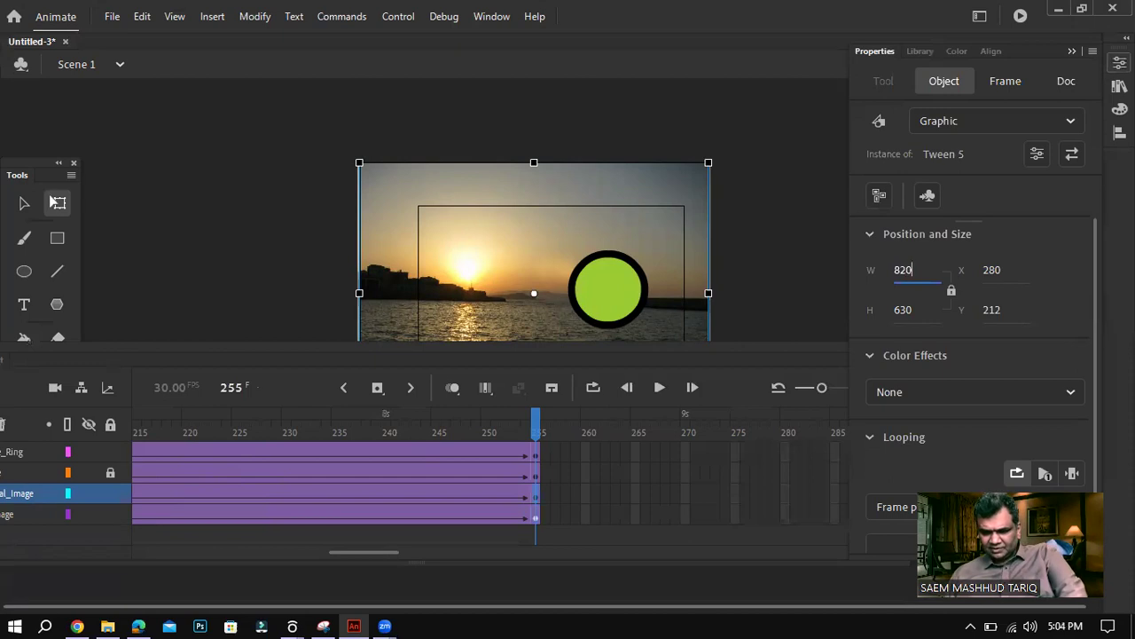
{"action": "left_click_drag", "start_coordinate": [915, 268], "coordinate": [849, 269]}
{"action": "type", "text": "800"}
{"action": "key", "text": "Return"}
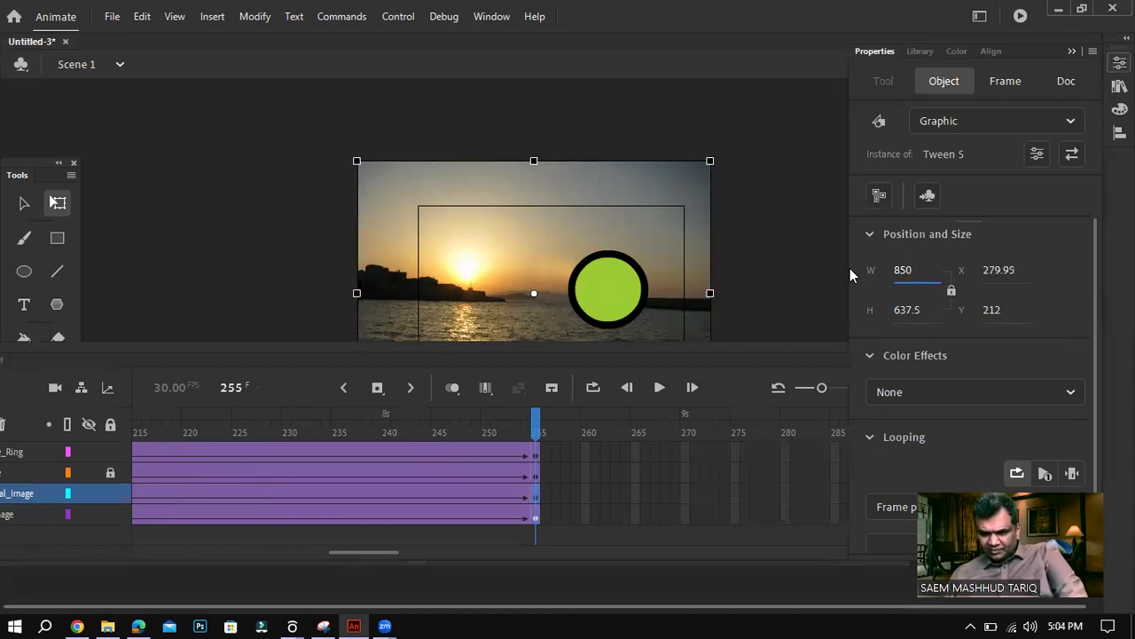
{"action": "left_click", "coordinate": [783, 267]}
Test the movie twice to check the telescope movement and the final lighthouse zoom, closing each preview.
{"action": "key", "text": "ctrl+Return"}
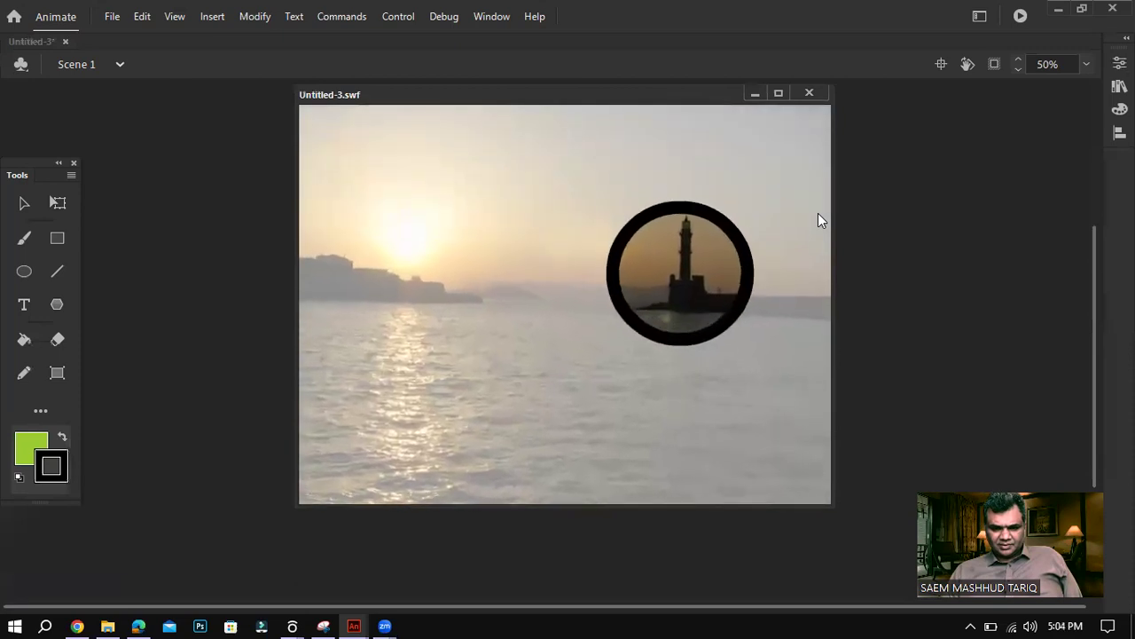
{"action": "left_click", "coordinate": [809, 93]}
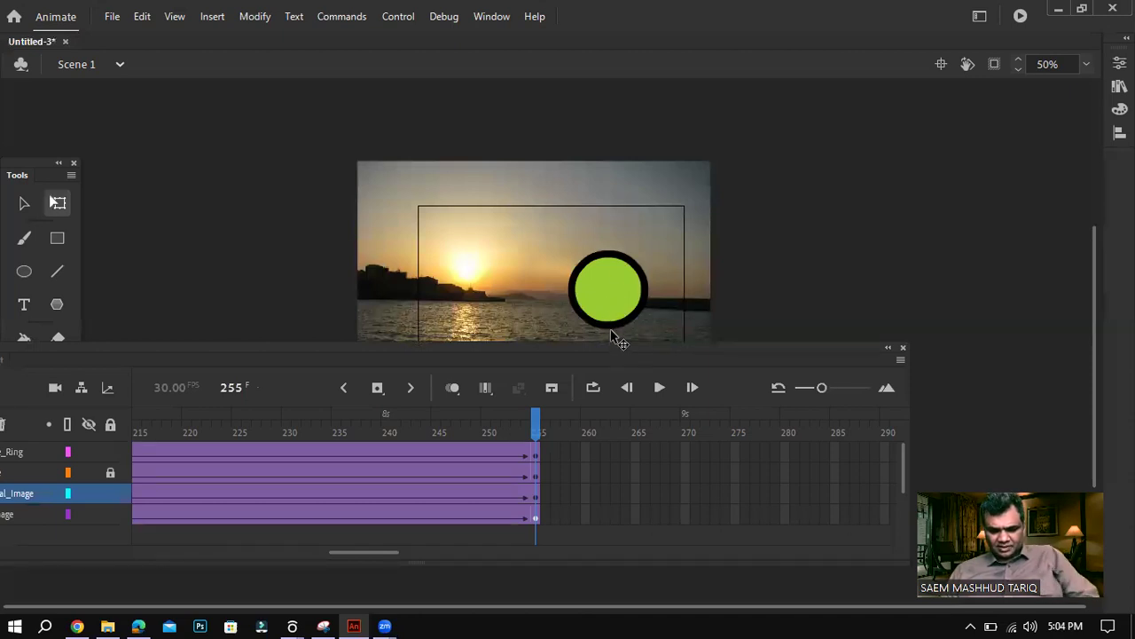
{"action": "key", "text": "ctrl+Return"}
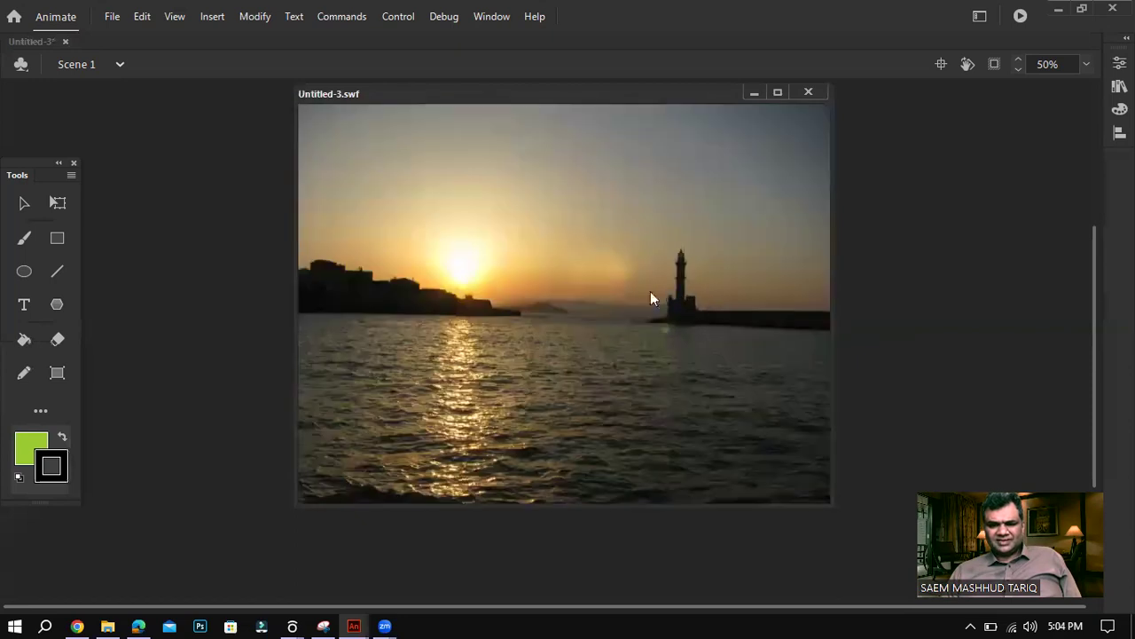
{"action": "left_click", "coordinate": [808, 91]}
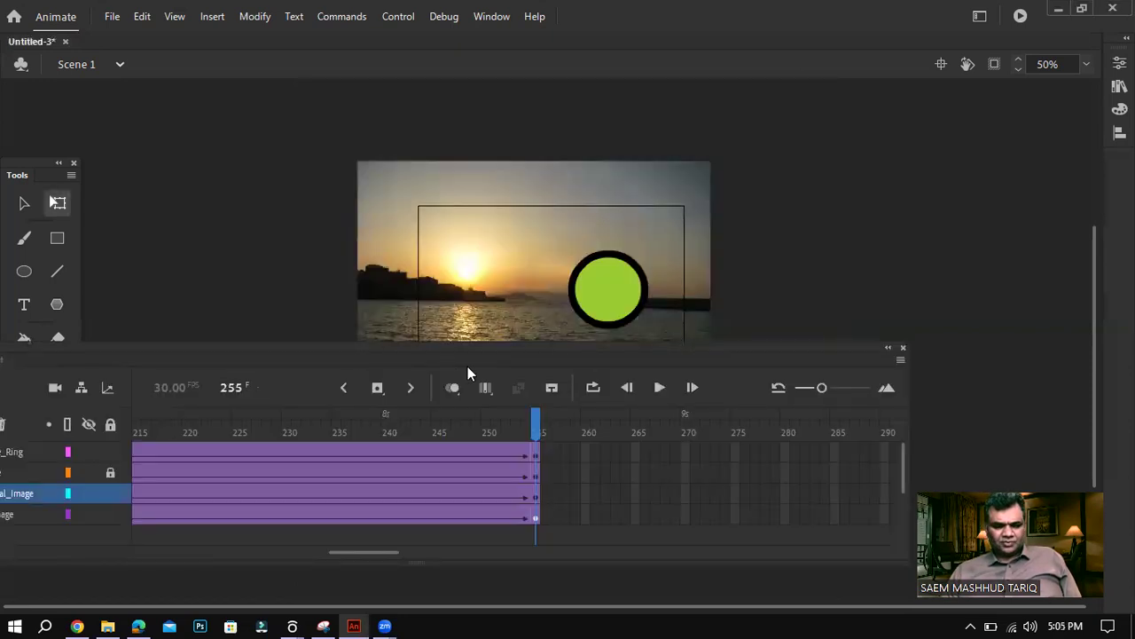
Review the zoom pictures and the required save format in the exam paper PDF, and return to Animate.
{"action": "left_click_drag", "start_coordinate": [418, 352], "coordinate": [512, 347]}
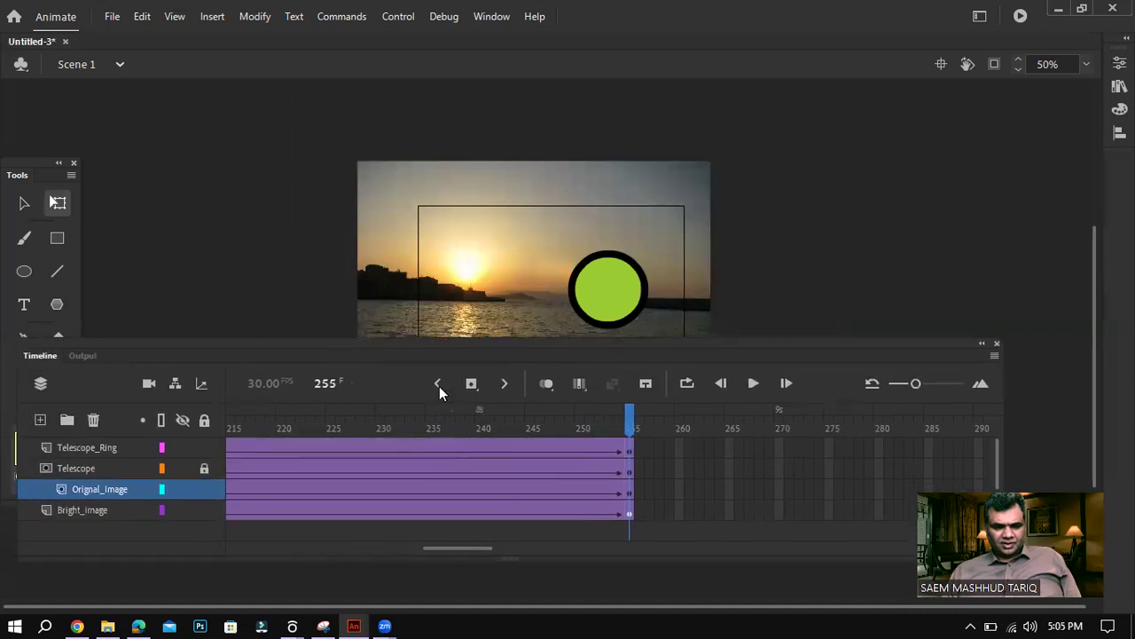
{"action": "key", "text": "alt+Tab"}
{"action": "scroll", "coordinate": [497, 462], "scroll_direction": "down", "scroll_amount": 3}
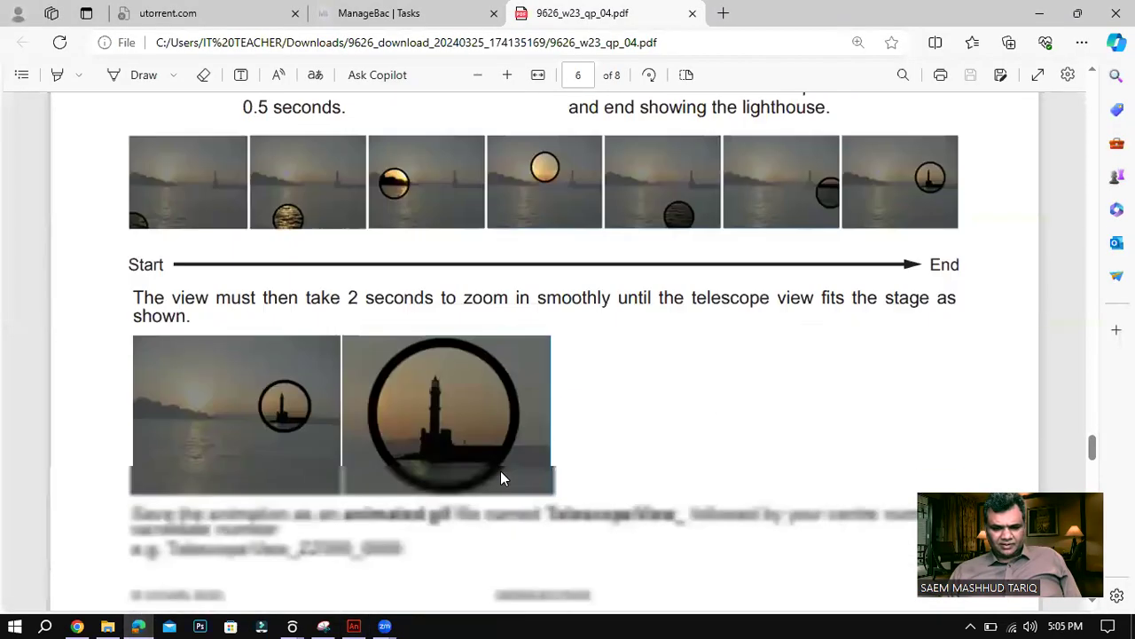
{"action": "scroll", "coordinate": [500, 478], "scroll_direction": "down", "scroll_amount": 2}
{"action": "left_click", "coordinate": [379, 413]}
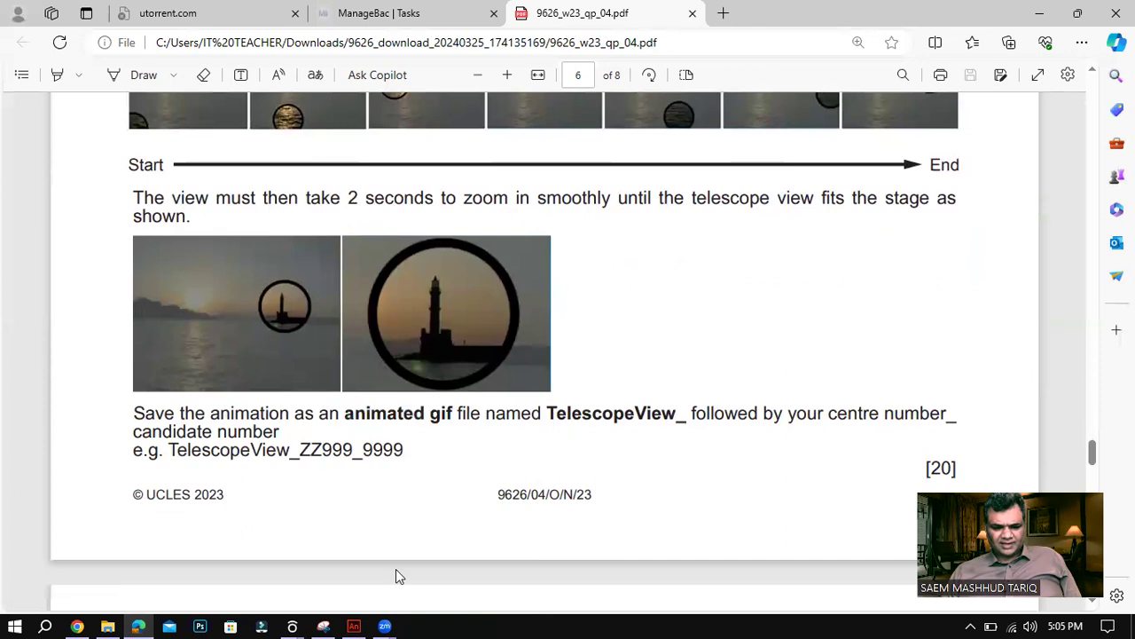
{"action": "left_click", "coordinate": [354, 625]}
{"action": "left_click", "coordinate": [112, 17]}
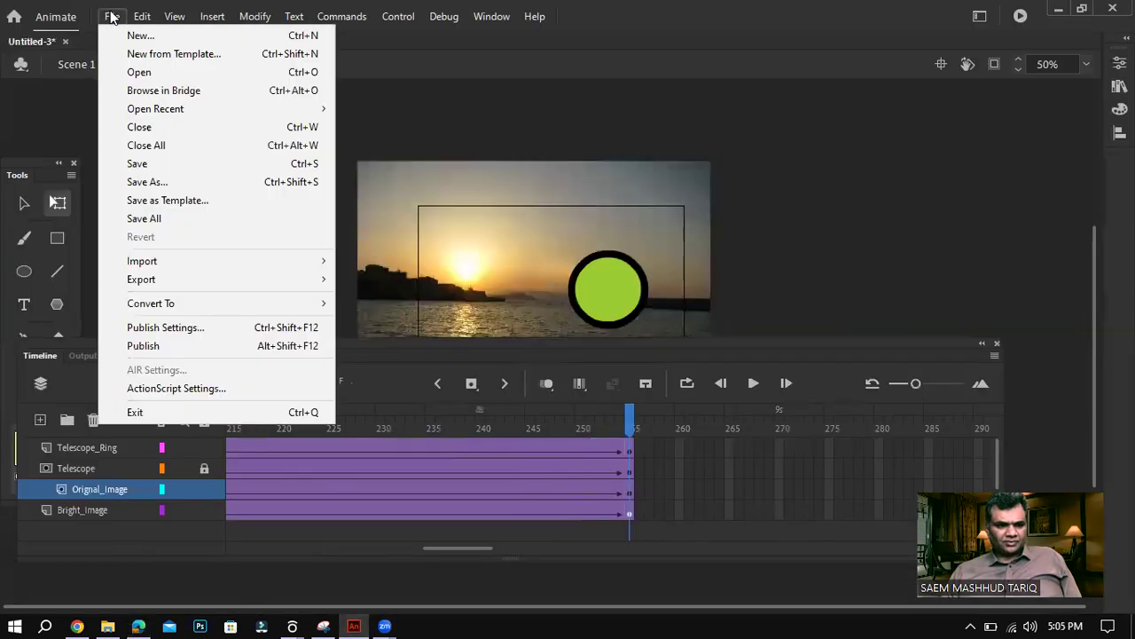
{"action": "mouse_move", "coordinate": [228, 278]}
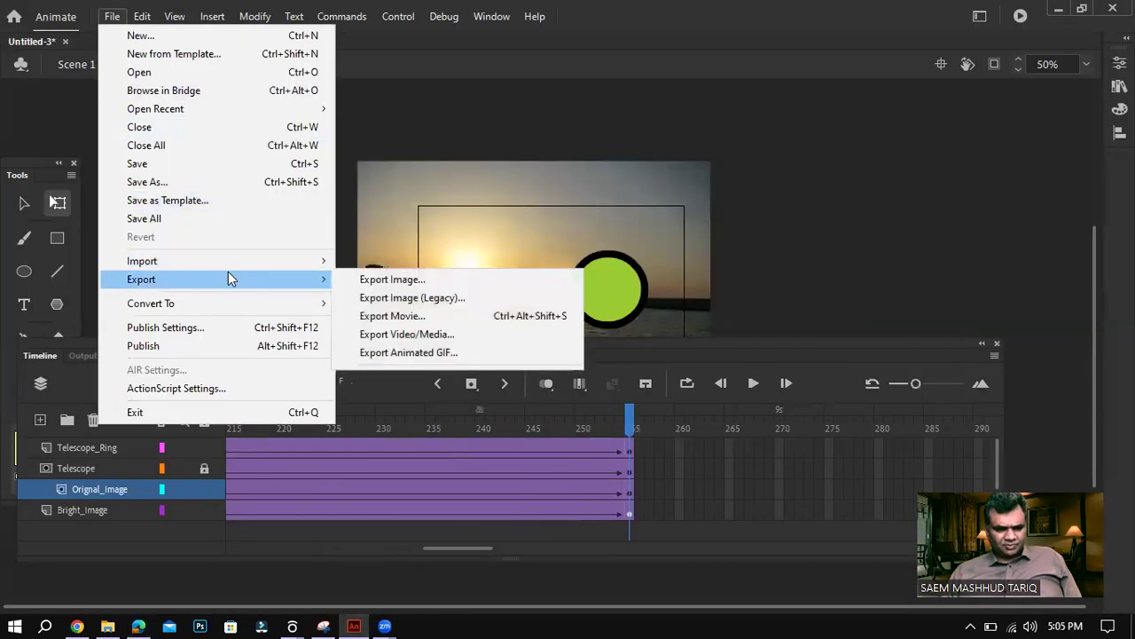
{"action": "left_click", "coordinate": [430, 316]}
{"action": "left_click", "coordinate": [616, 14]}
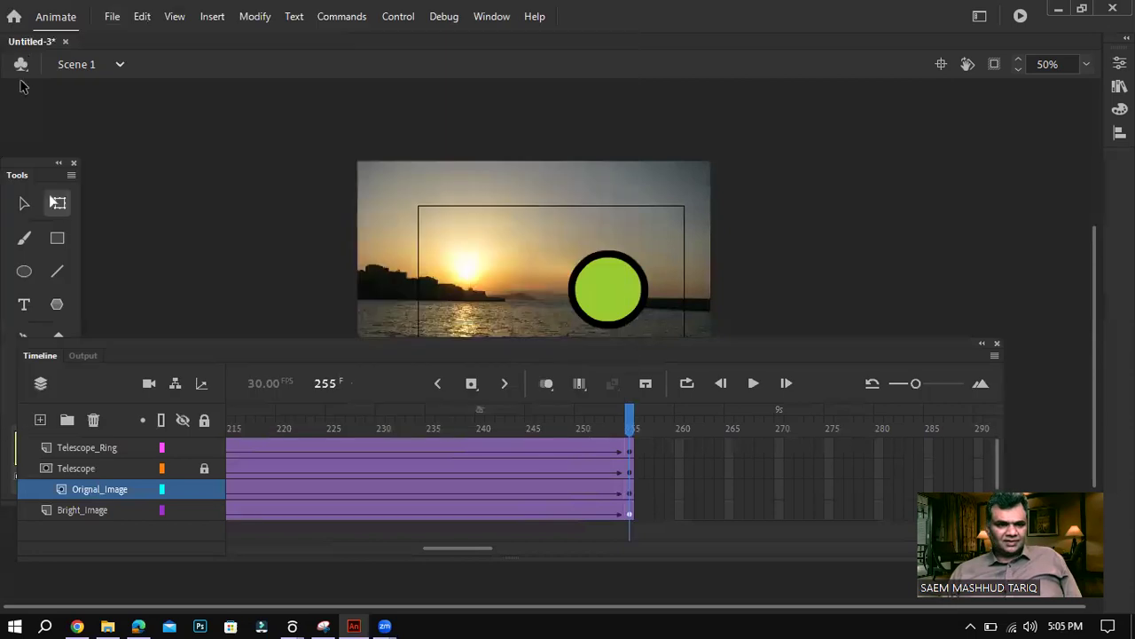
Start exporting the animation as an animated GIF, accepting the current export settings to reach the file-saving dialog.
{"action": "left_click", "coordinate": [112, 17]}
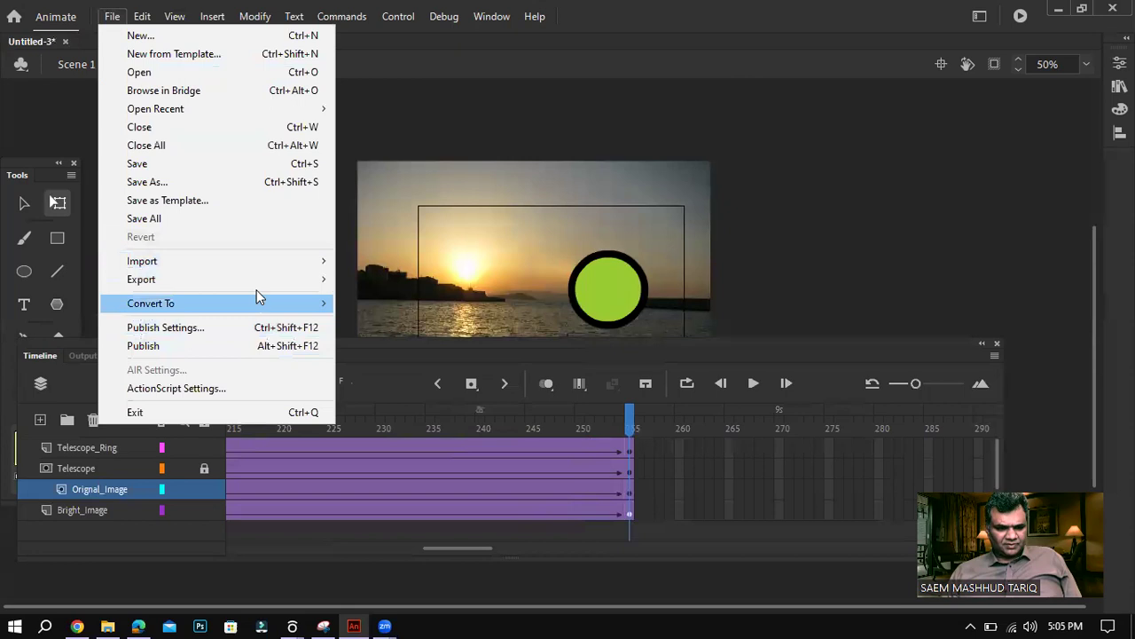
{"action": "mouse_move", "coordinate": [260, 280]}
{"action": "left_click", "coordinate": [401, 353]}
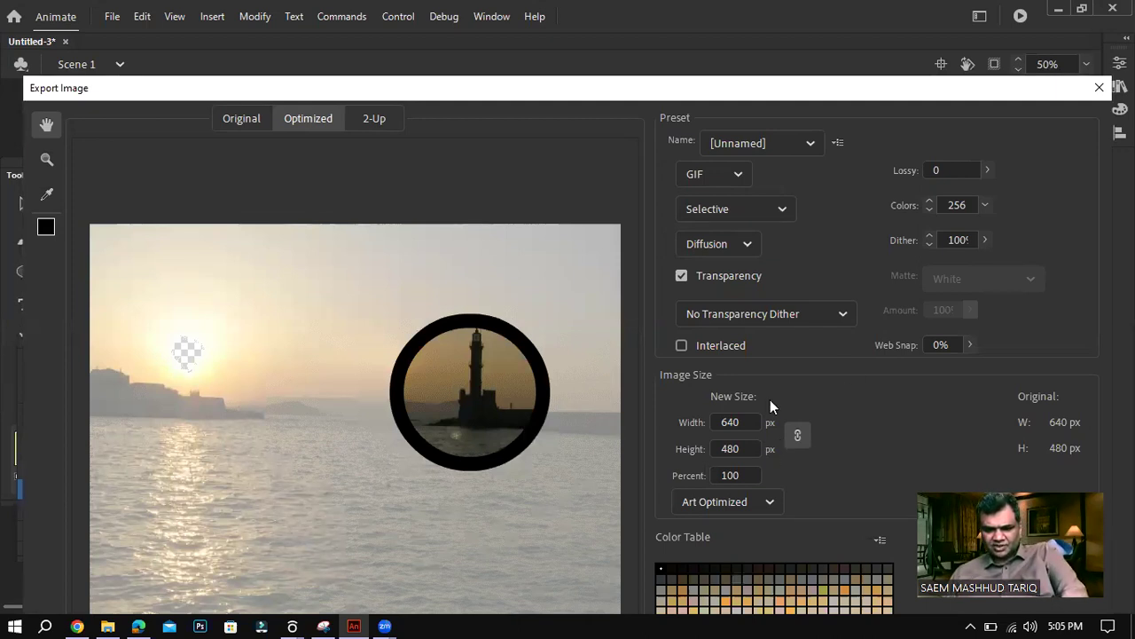
{"action": "key", "text": "Return"}
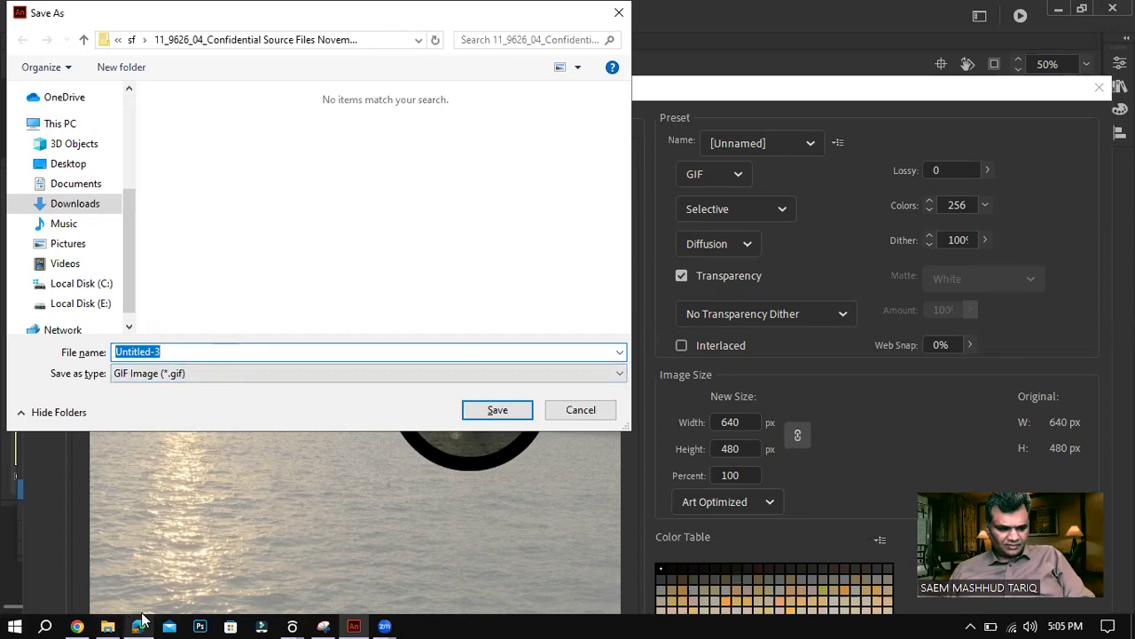
Switch to the exam paper PDF and copy the required file name TelescopeView_ from the saving instruction.
{"action": "key", "text": "alt+Tab"}
{"action": "mouse_move", "coordinate": [548, 414]}
{"action": "left_mouse_down"}
{"action": "mouse_move", "coordinate": [652, 417]}
{"action": "mouse_move", "coordinate": [680, 494]}
{"action": "mouse_move", "coordinate": [687, 415]}
{"action": "mouse_move", "coordinate": [399, 417]}
{"action": "mouse_move", "coordinate": [557, 414]}
{"action": "left_mouse_up"}
{"action": "key", "text": "ctrl+c"}
{"action": "left_click", "coordinate": [681, 417]}
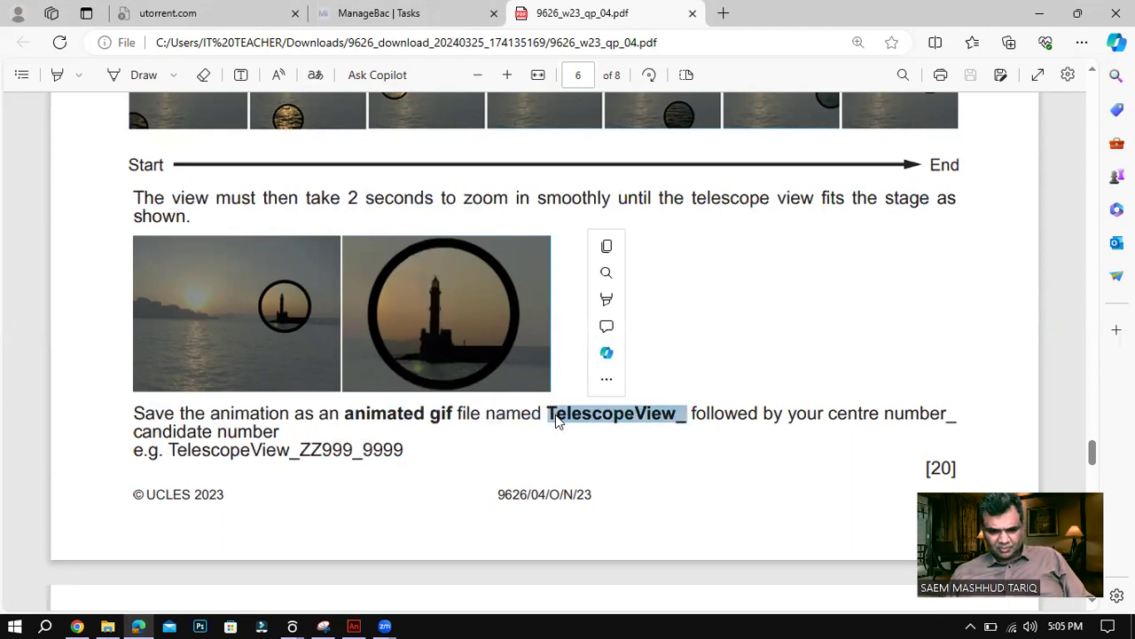
Return to Animate, save the GIF as TelescopeView_ in the source files folder, and cancel the repeated save dialog.
{"action": "left_click", "coordinate": [354, 626]}
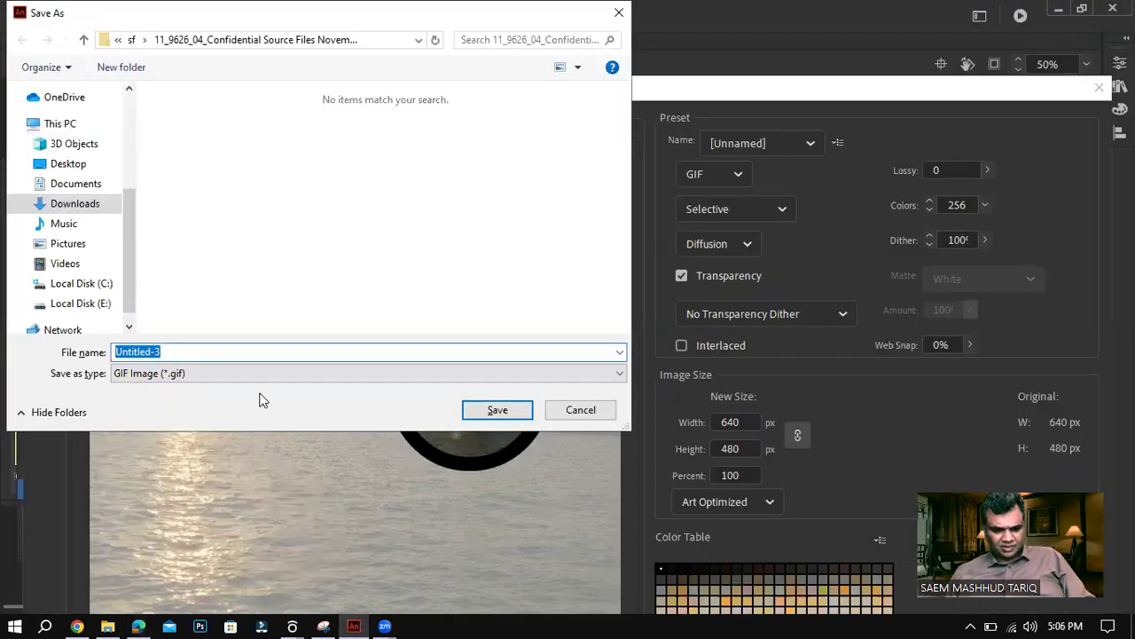
{"action": "key", "text": "ctrl+v"}
{"action": "left_click", "coordinate": [495, 409]}
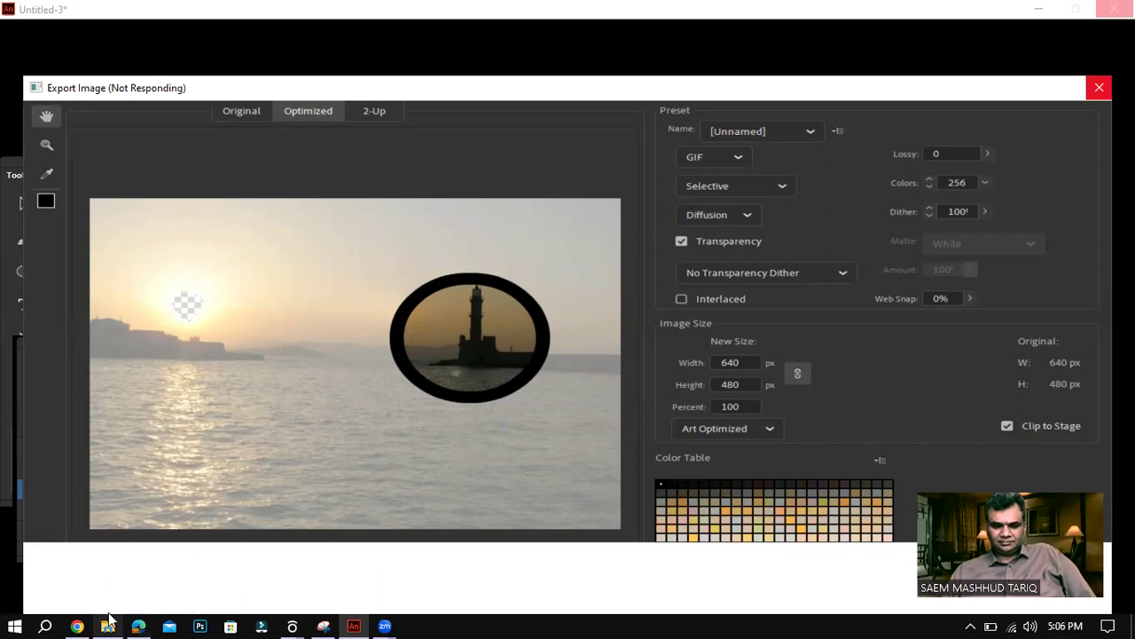
{"action": "mouse_move", "coordinate": [108, 615]}
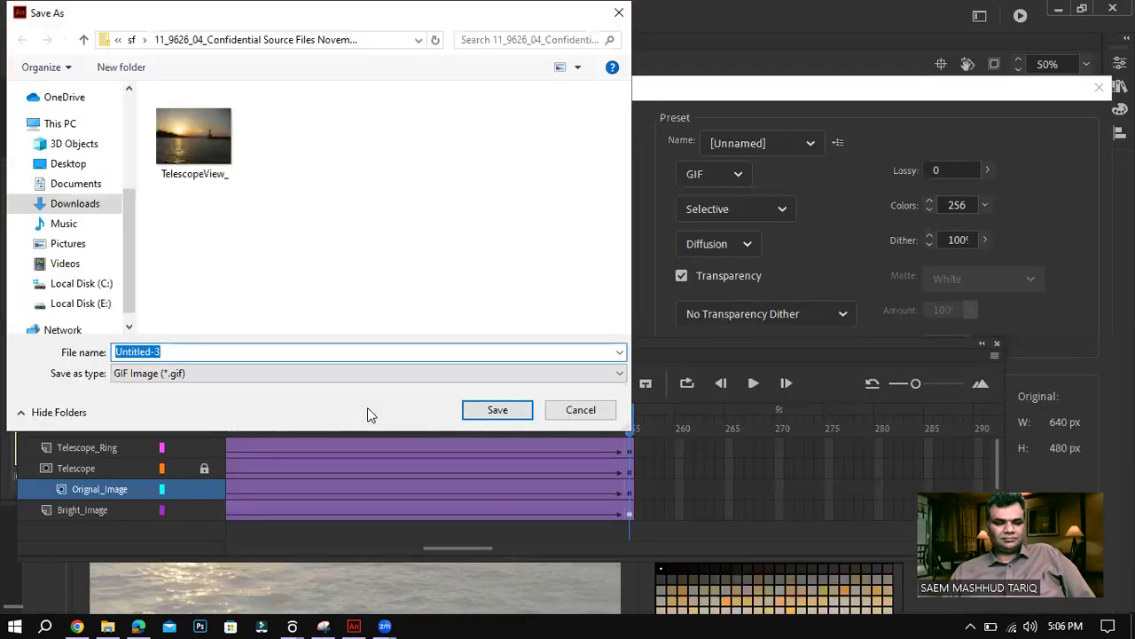
{"action": "left_click", "coordinate": [581, 409]}
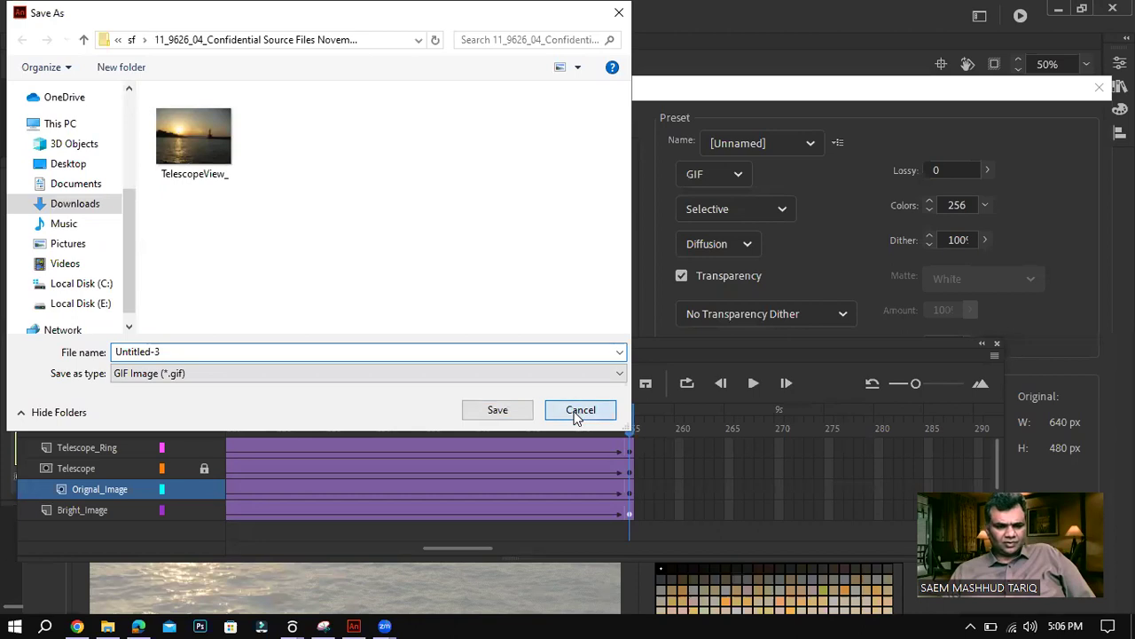
Open the exported TelescopeView_ GIF from the source files folder in File Explorer, watch it play, and close the viewer.
{"action": "left_click", "coordinate": [138, 624]}
{"action": "left_click", "coordinate": [108, 625]}
{"action": "left_click", "coordinate": [433, 432]}
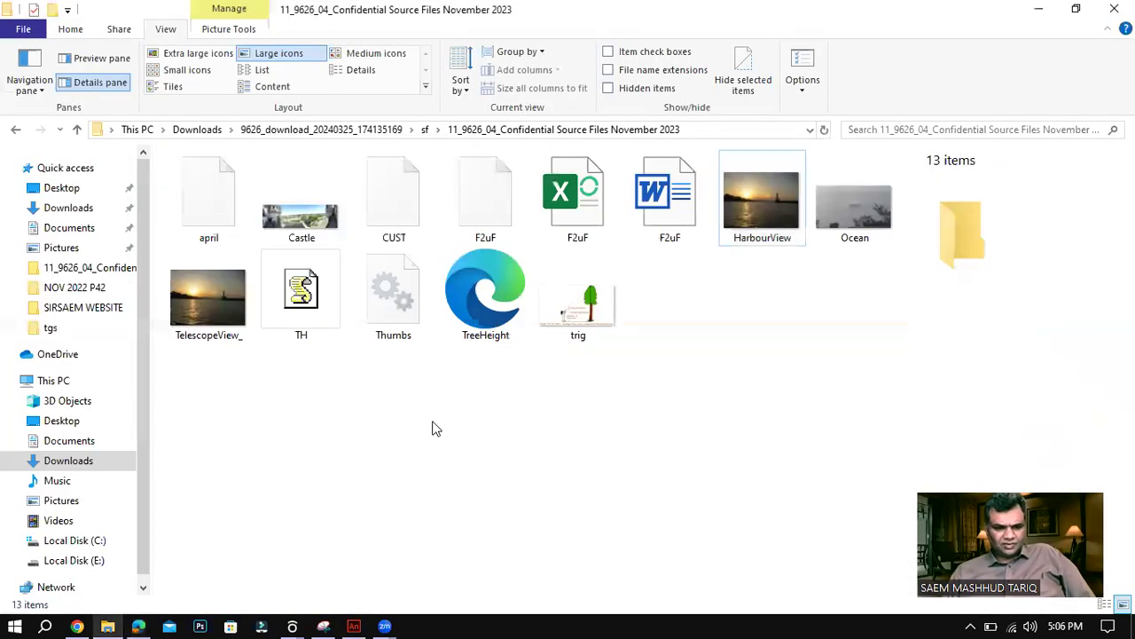
{"action": "left_click", "coordinate": [204, 306]}
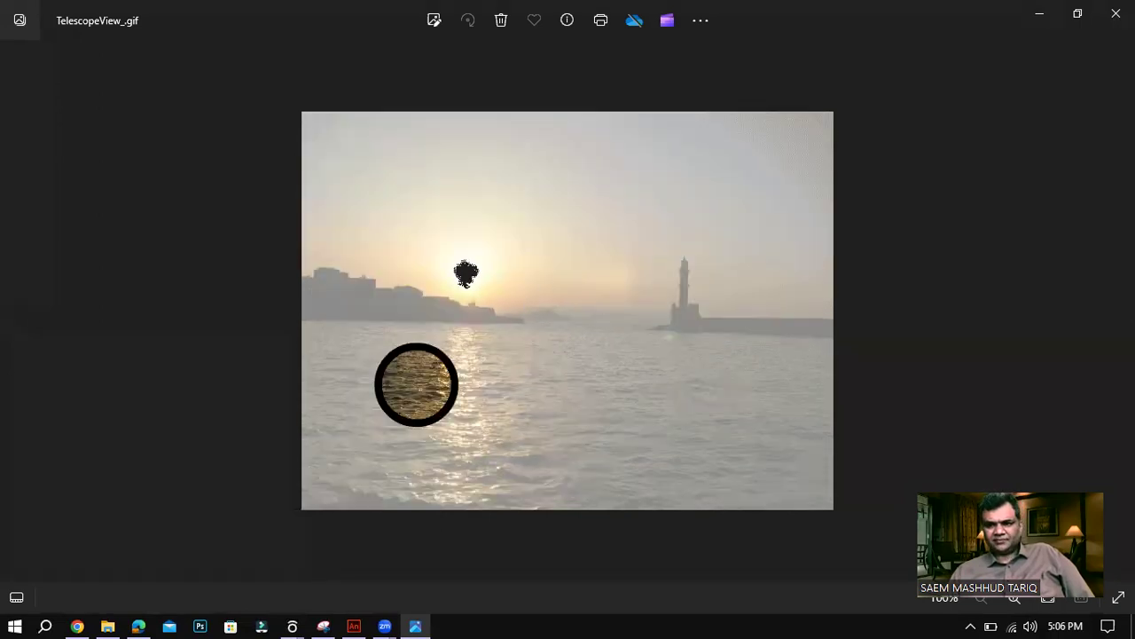
{"action": "left_click", "coordinate": [1116, 13]}
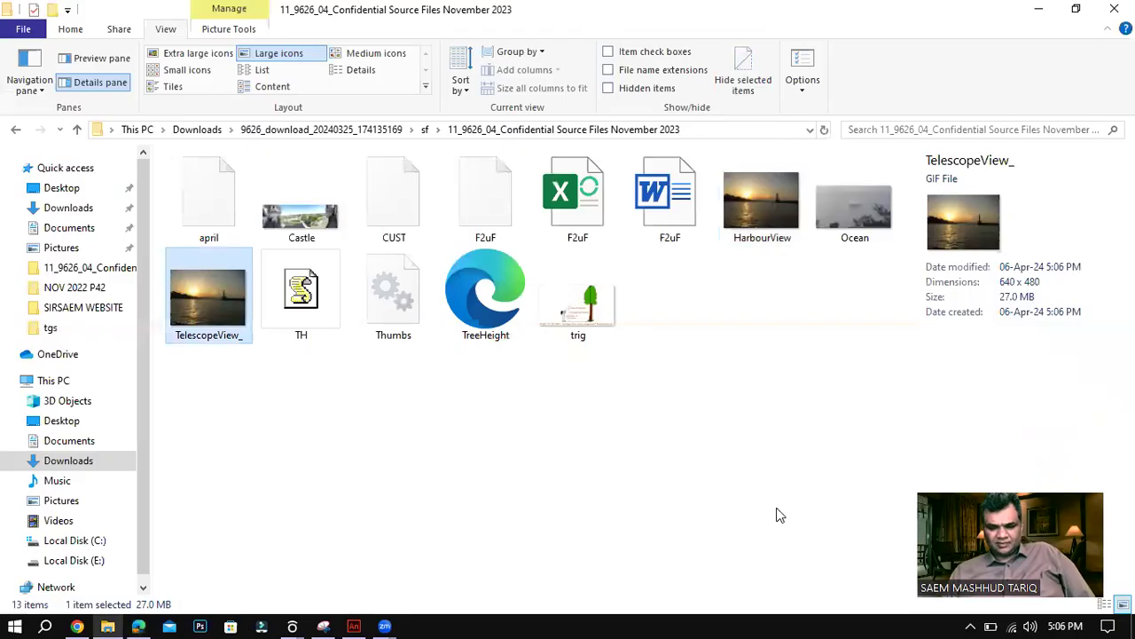